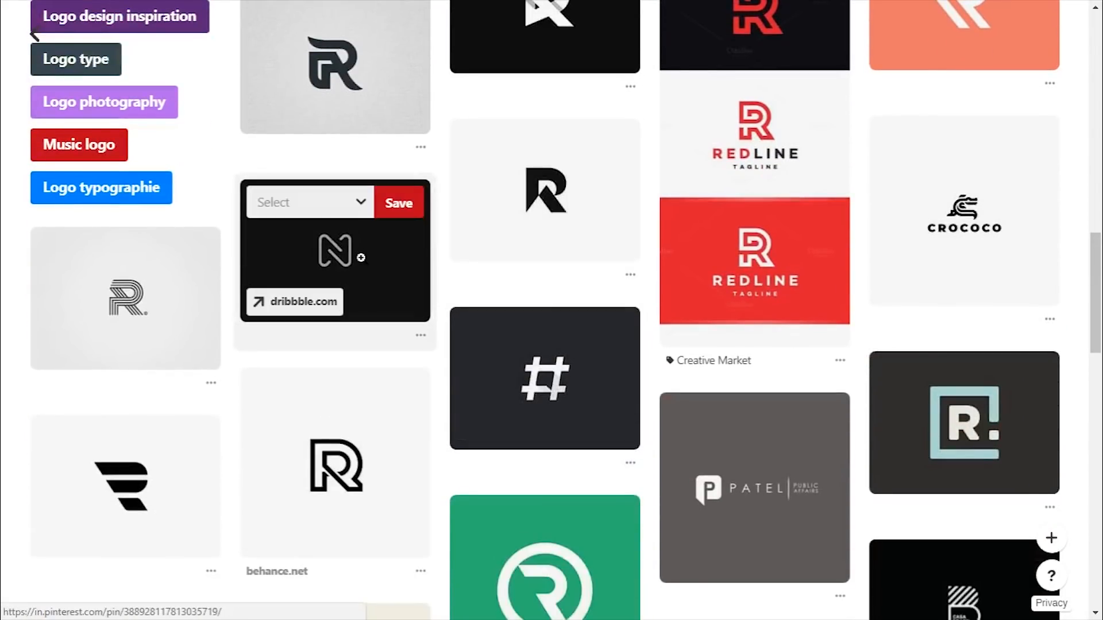
Open the N logo reference pin and create a new 1920 x 1080 document in Illustrator
left_click(362, 257)
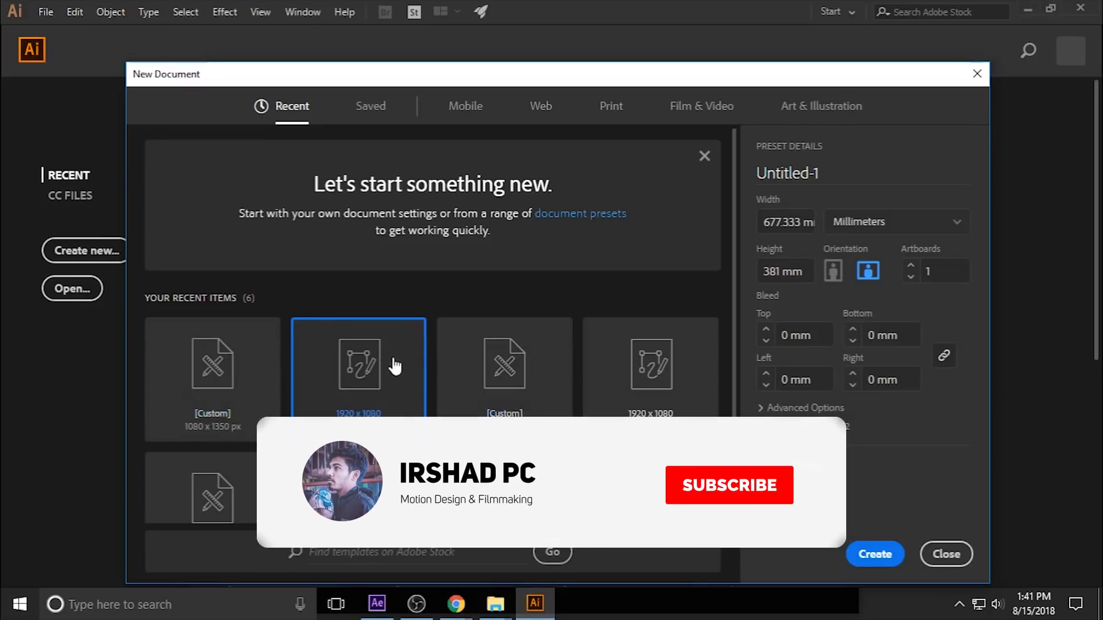
double_click(394, 365)
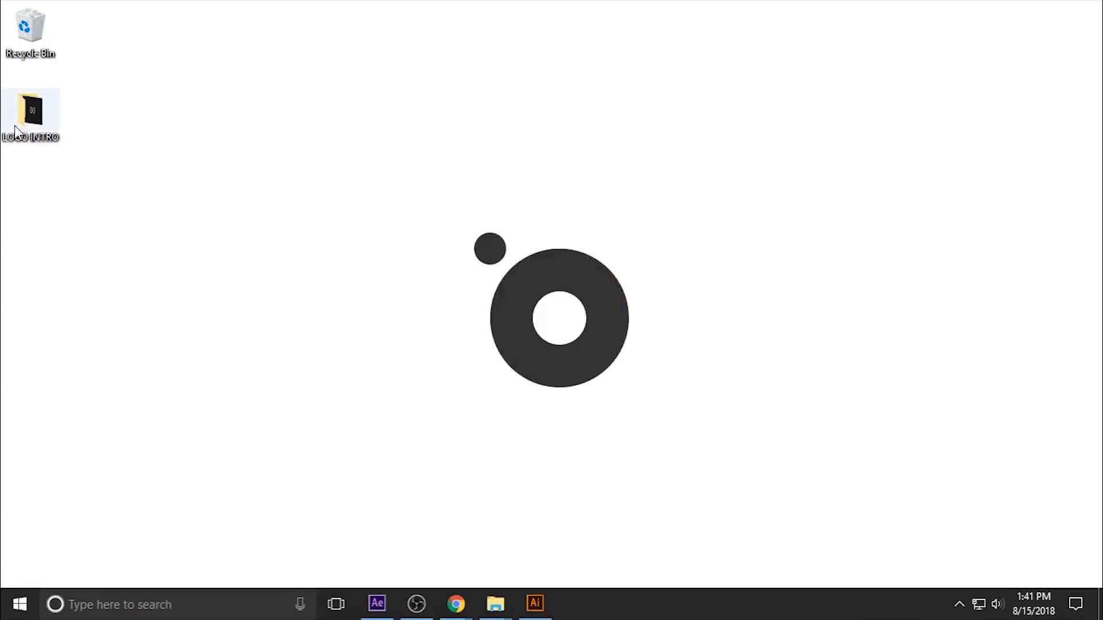
Place Logo.jpg from the desktop's LOGO INTRO folder onto the artboard, embed it and deselect it
double_click(15, 125)
left_click_drag(165, 94, 453, 352)
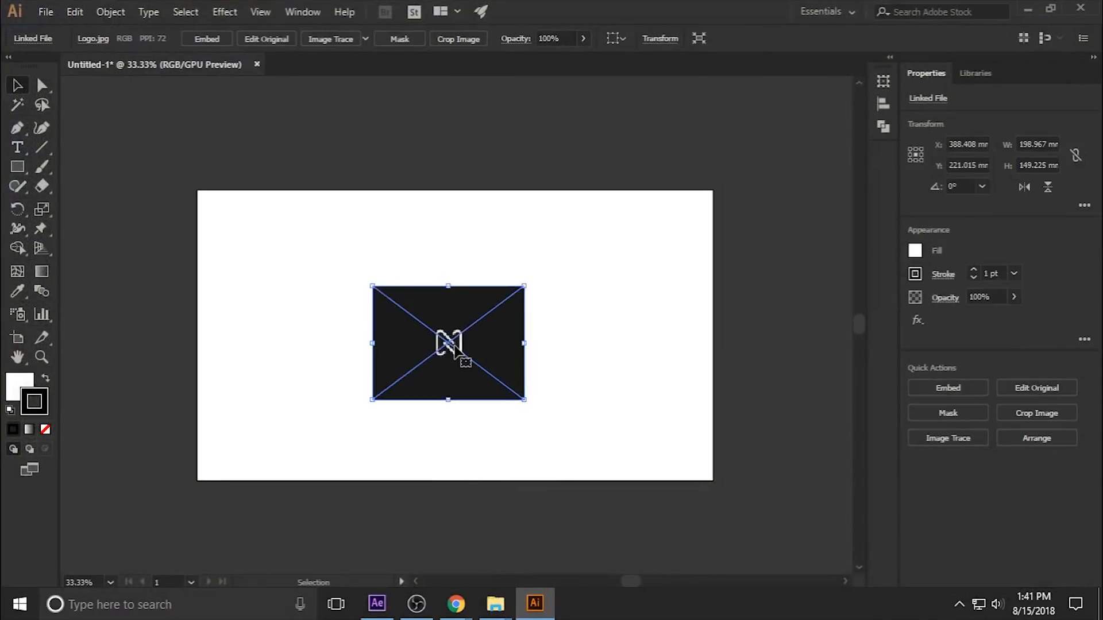
left_click(207, 38)
scroll(444, 368, "up", 1)
scroll(449, 372, "up", 2)
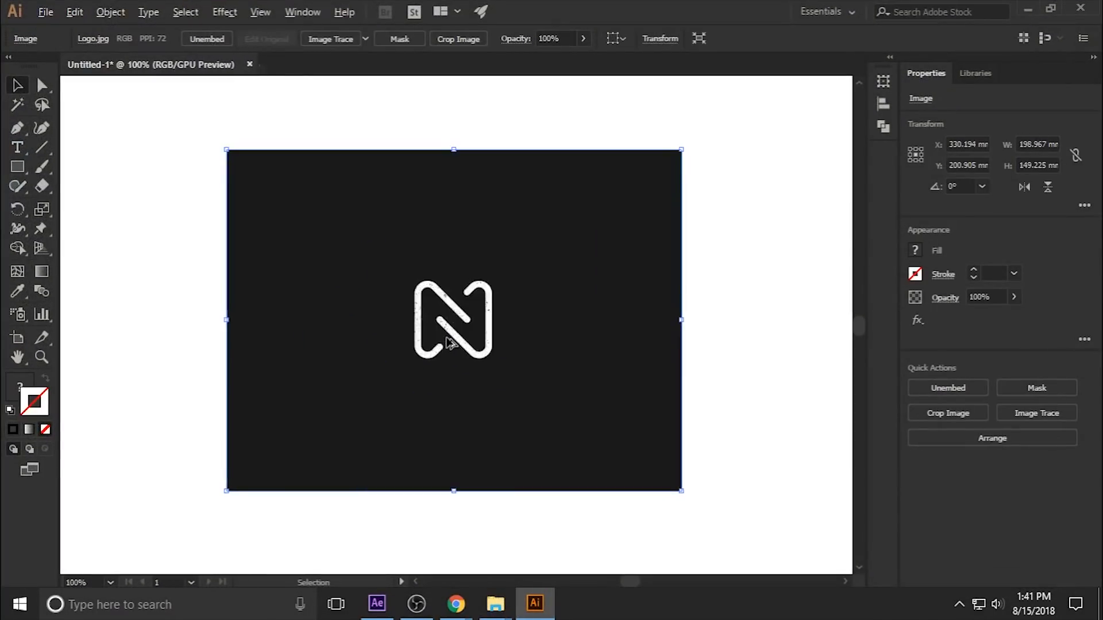
key("ctrl+shift+a")
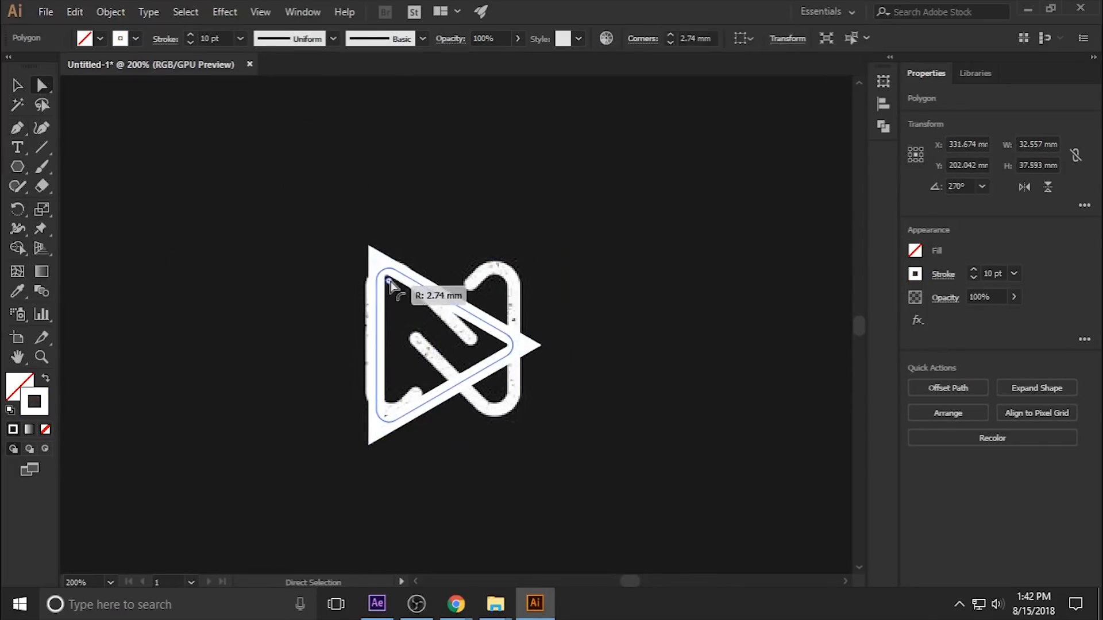
Round the corners of the white-outlined triangle and pull its right point inward to match the reference logo
left_click_drag(394, 278, 485, 308)
key("a")
left_click_drag(625, 306, 523, 307)
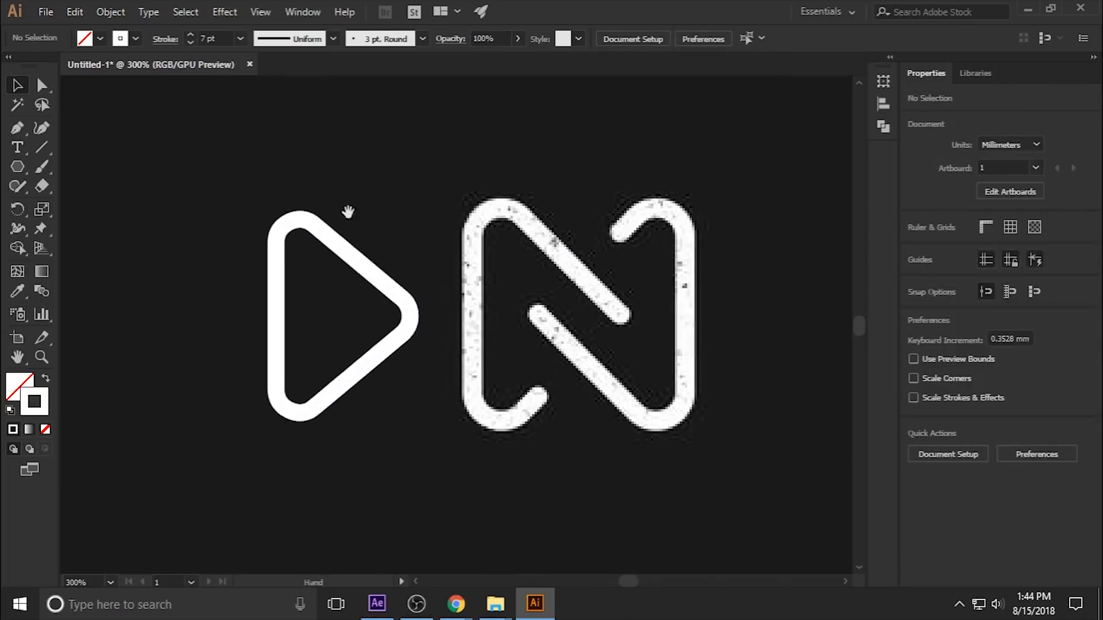
right_click(278, 247)
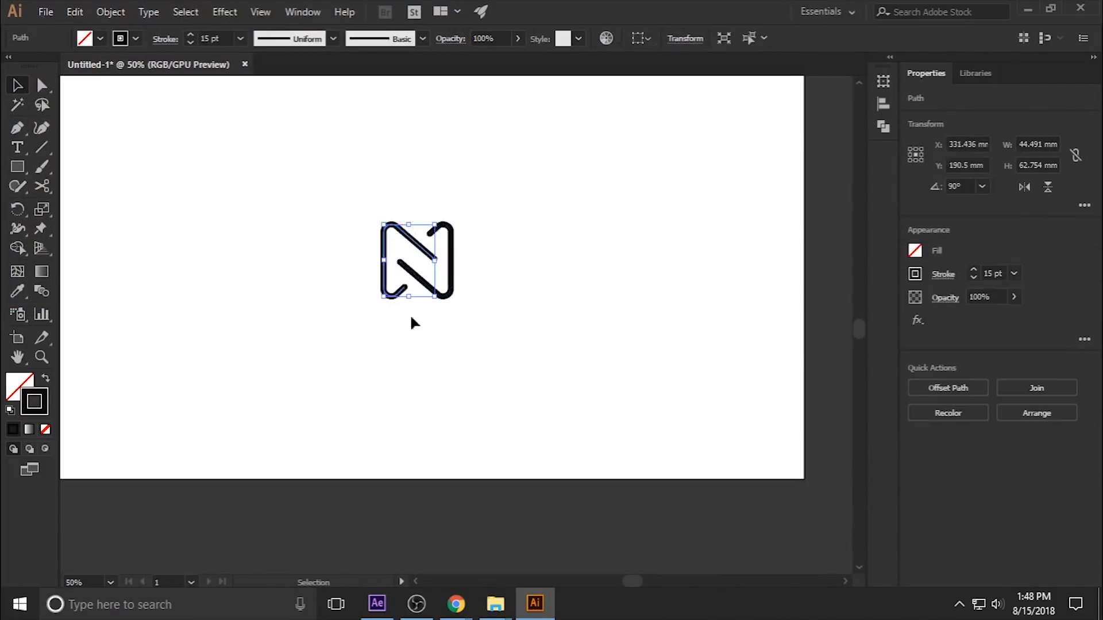
Release the two logo paths in Layer 1 to separate layers using Release to Layers (Sequence)
left_click(293, 12)
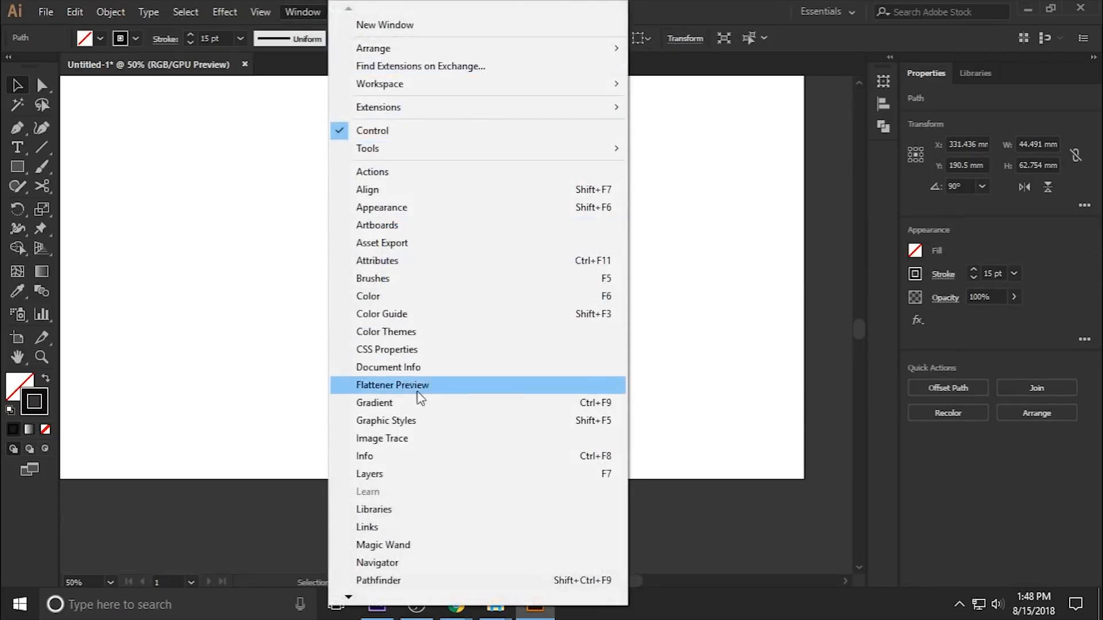
left_click(383, 474)
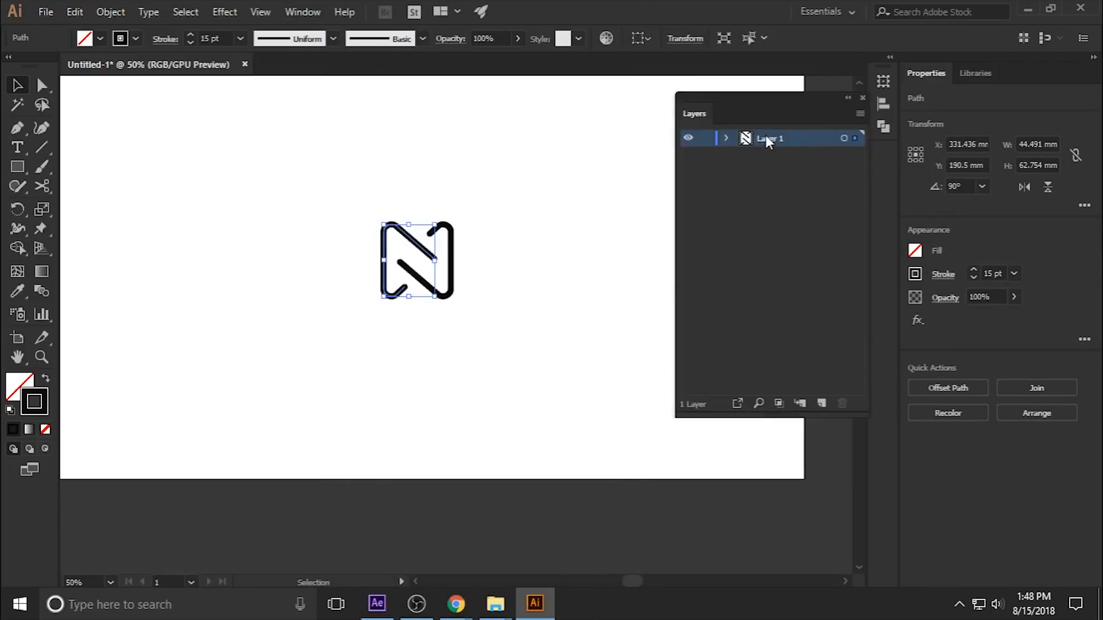
left_click(727, 138)
left_click(791, 155)
left_click(798, 172, "shift")
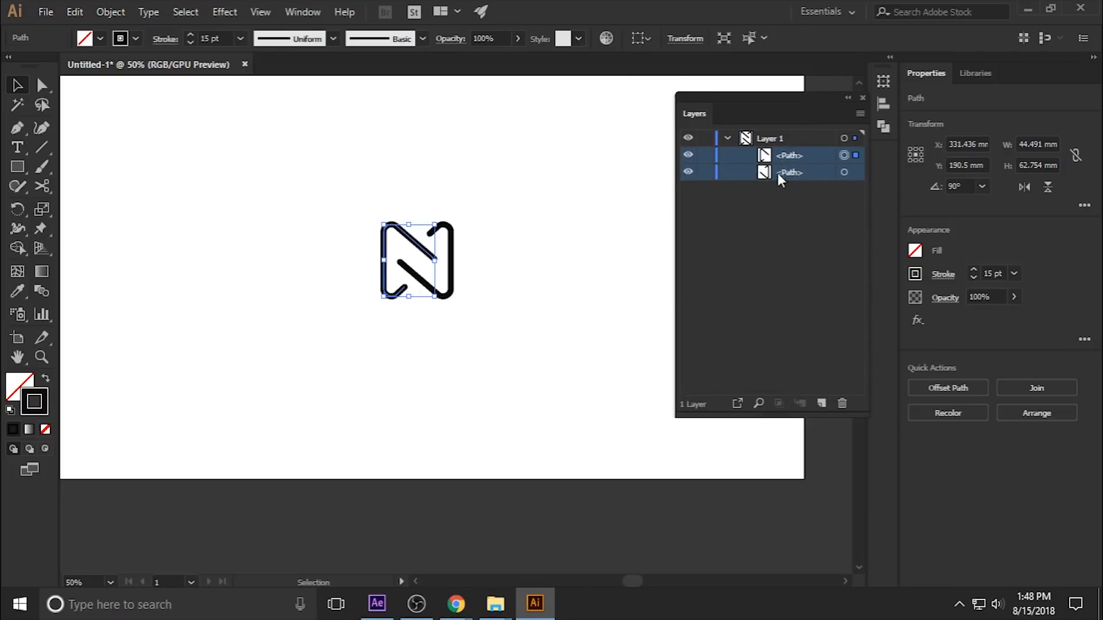
left_click(782, 144)
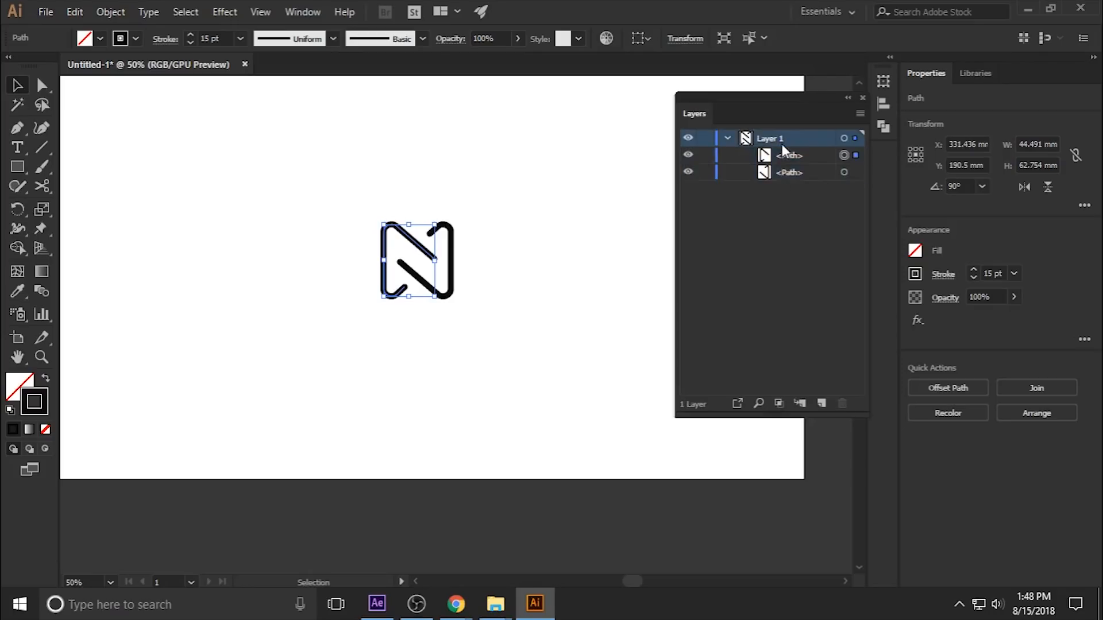
left_click(859, 116)
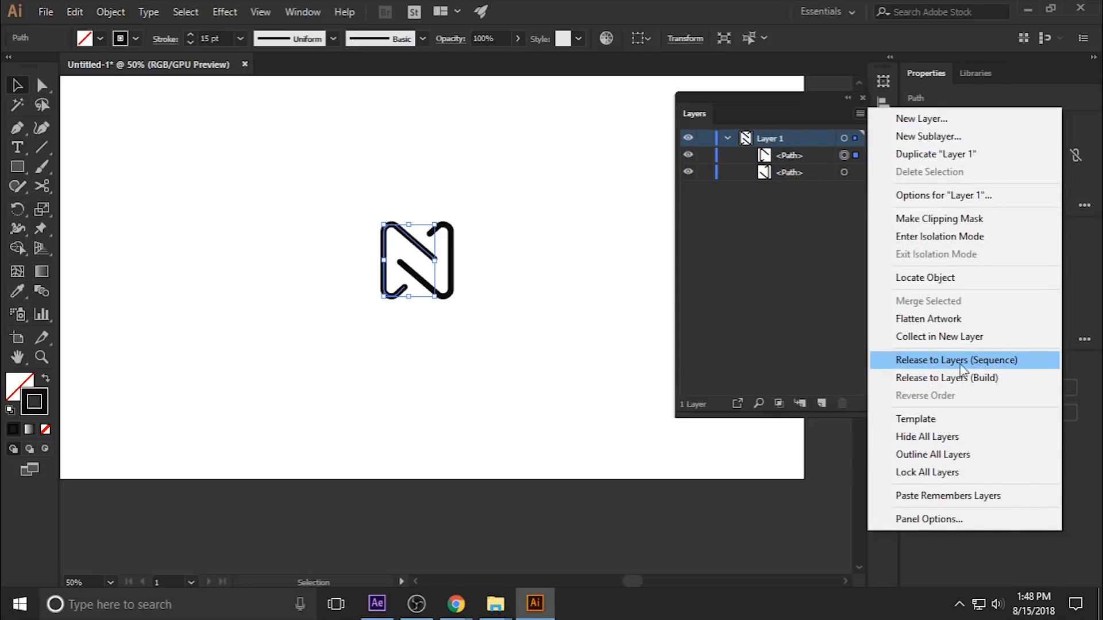
left_click(963, 361)
Move Layer 2 and Layer 3 out of Layer 1 to the top level and delete the empty Layer 1
left_click(806, 160)
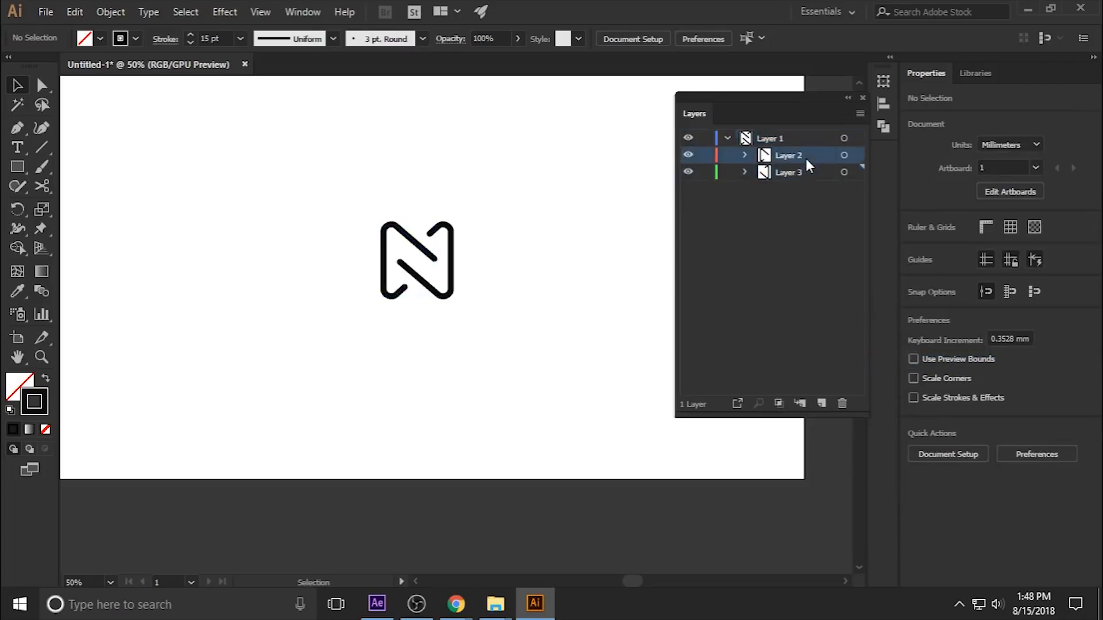
left_click(795, 174, "shift")
left_click_drag(790, 176, 767, 138)
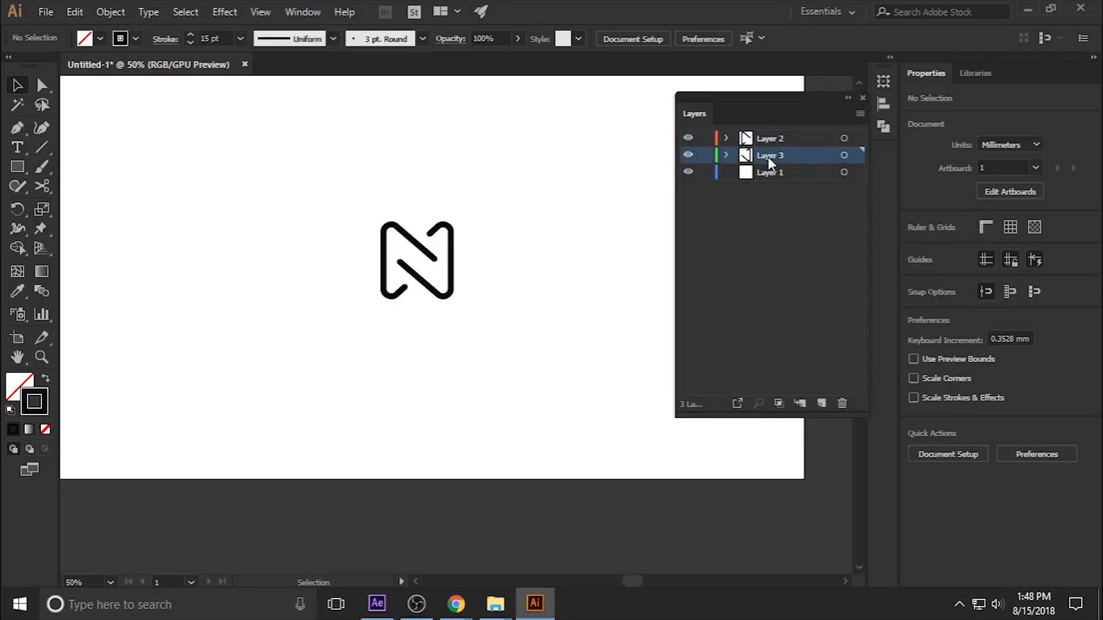
left_click(775, 178)
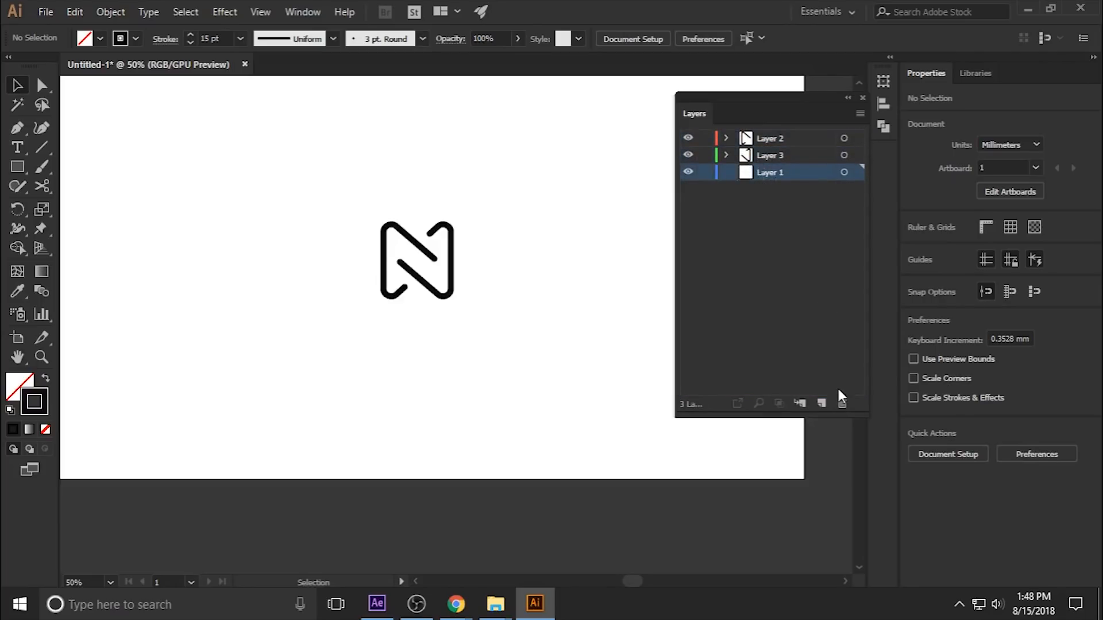
left_click(842, 403)
Rename Layer 3 as LOGO 2 and copy its name
double_click(769, 155)
type("L")
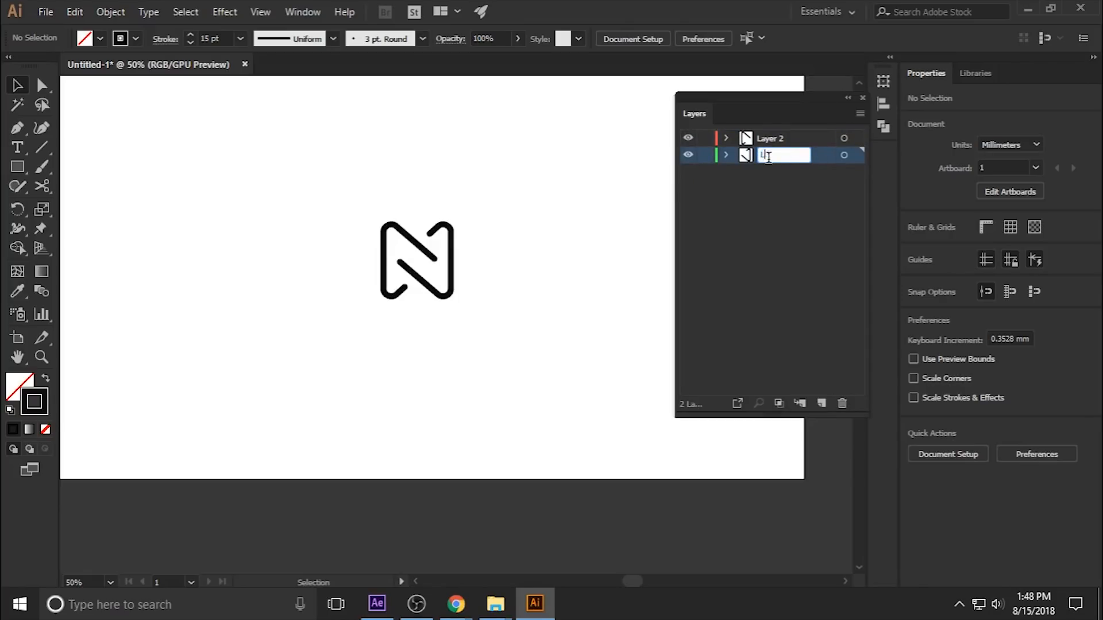
type("oGO 1")
key("Return")
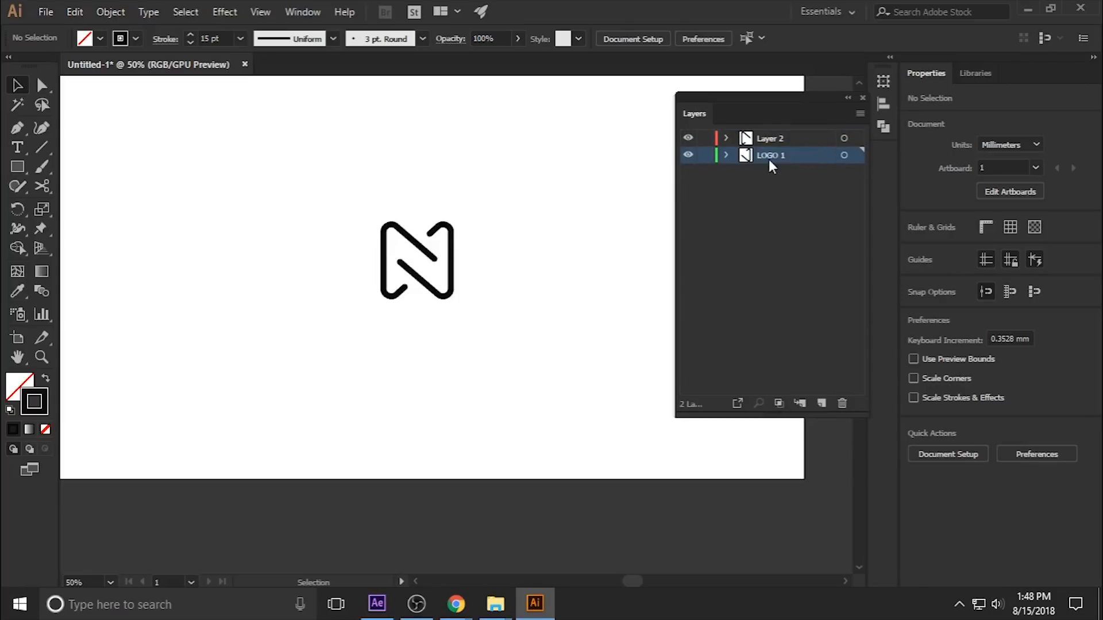
double_click(773, 156)
left_click_drag(785, 155, 810, 162)
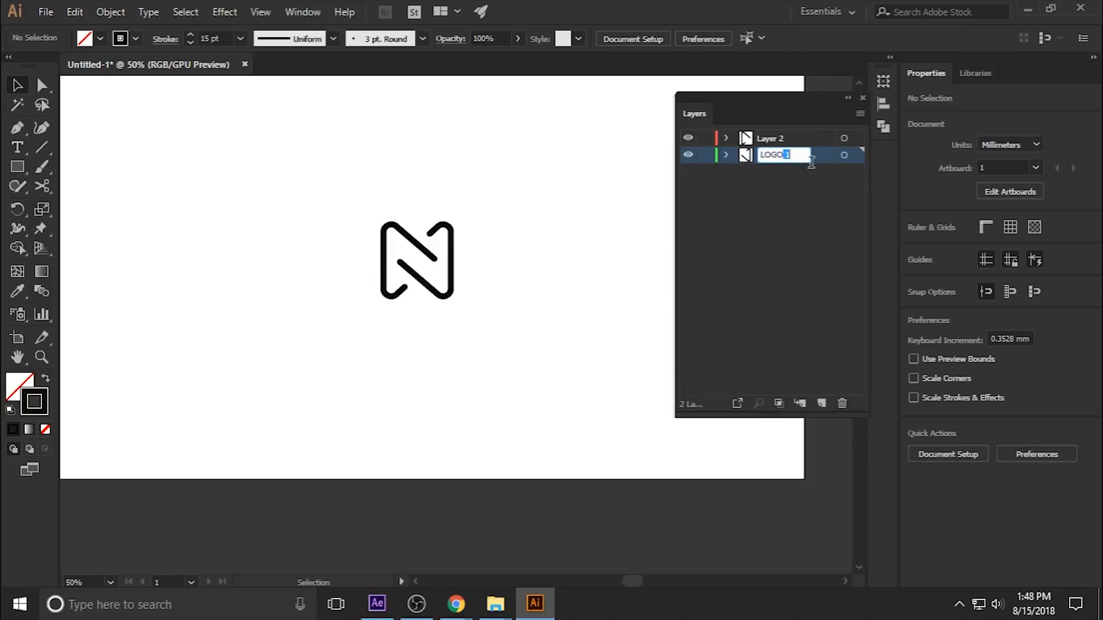
key("ctrl+a")
key("ctrl+c")
Rename Layer 2 as LOGO 1 and close the layer list
left_click(780, 139)
double_click(781, 138)
key("ctrl+v")
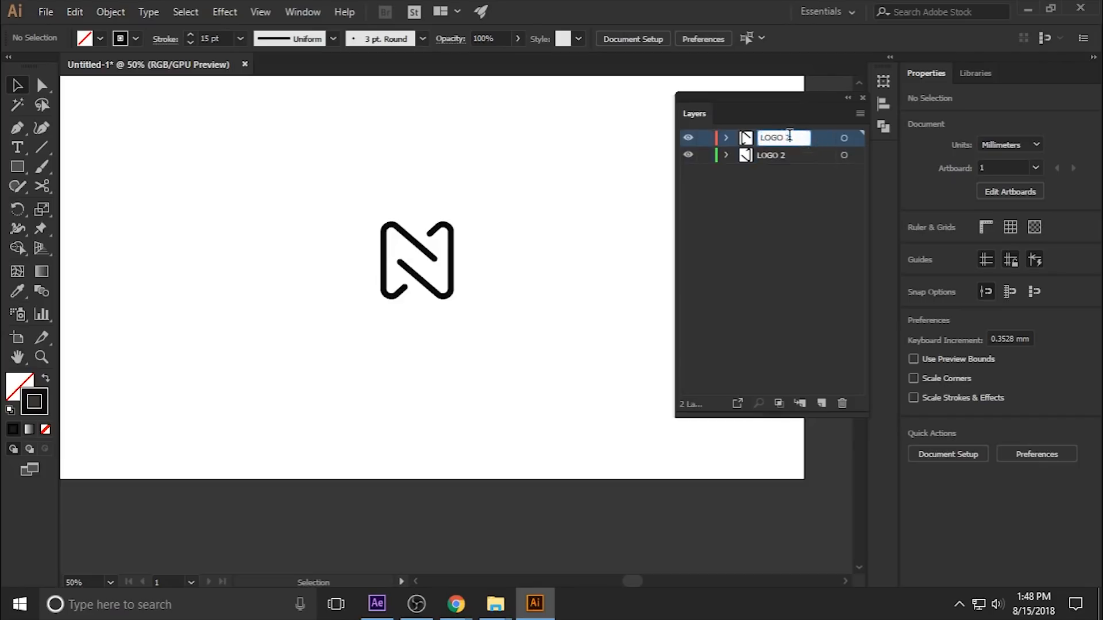
key("Return")
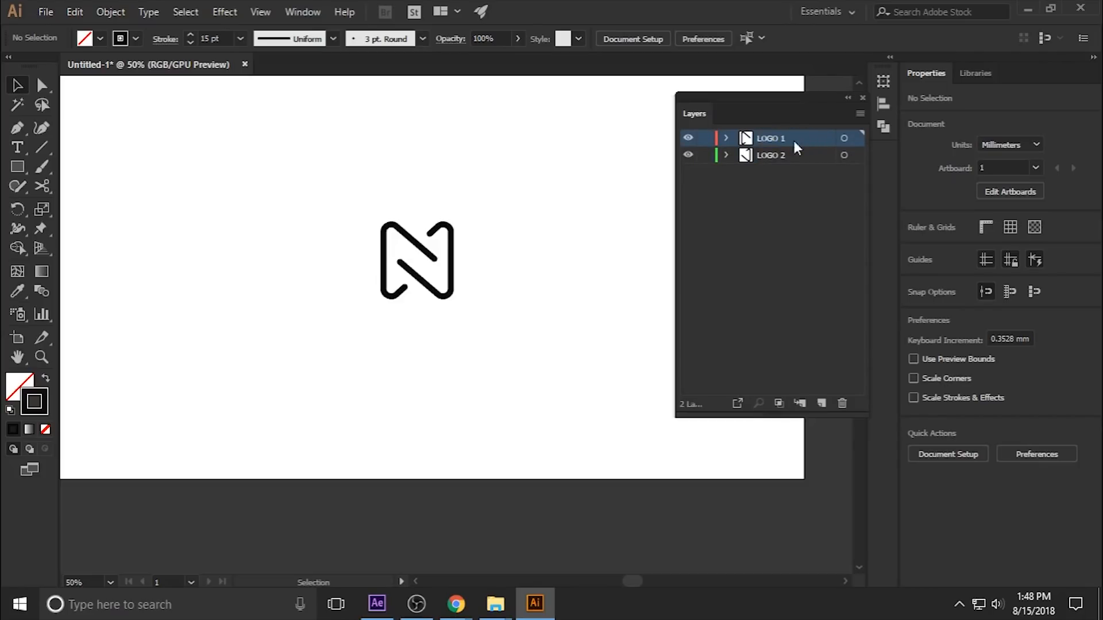
left_click(863, 98)
Save the document as an Adobe Illustrator file named Logo in the desktop's LOGO INTRO folder
scroll(598, 254, "down", 1)
left_click_drag(588, 244, 583, 285)
key("ctrl+shift+s")
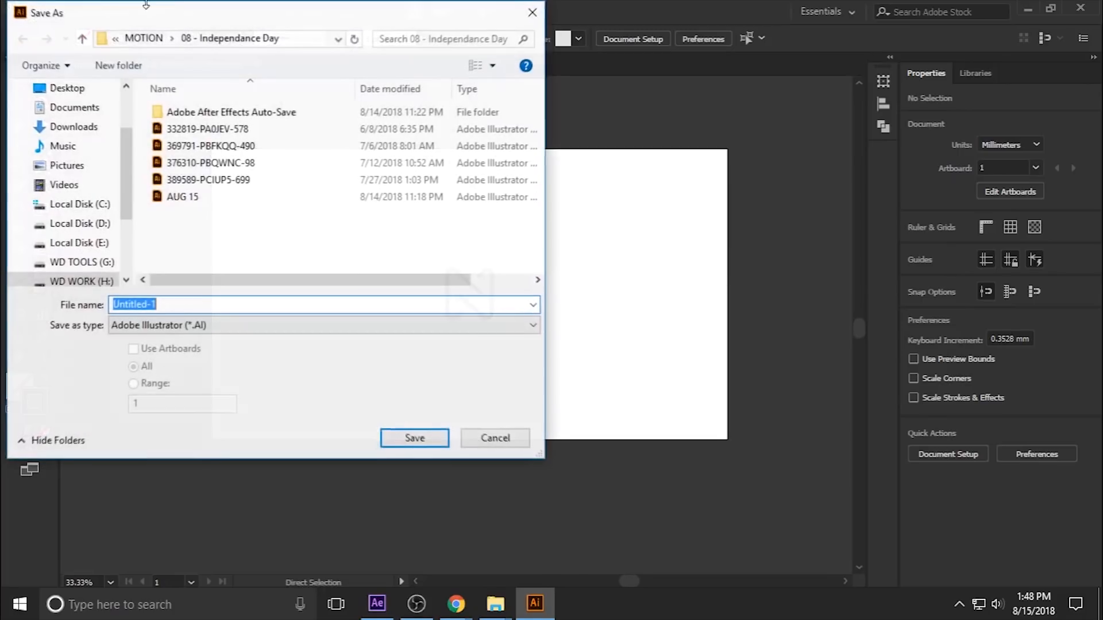
left_click(68, 89)
left_click(216, 168)
double_click(215, 168)
double_click(209, 305)
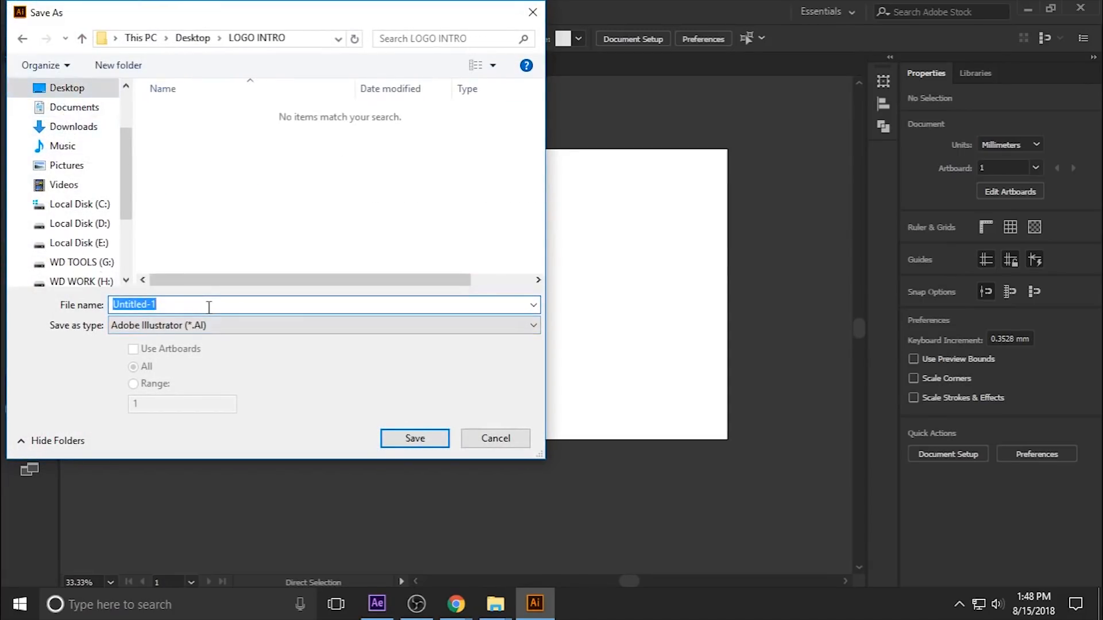
type("Logo")
key("Return")
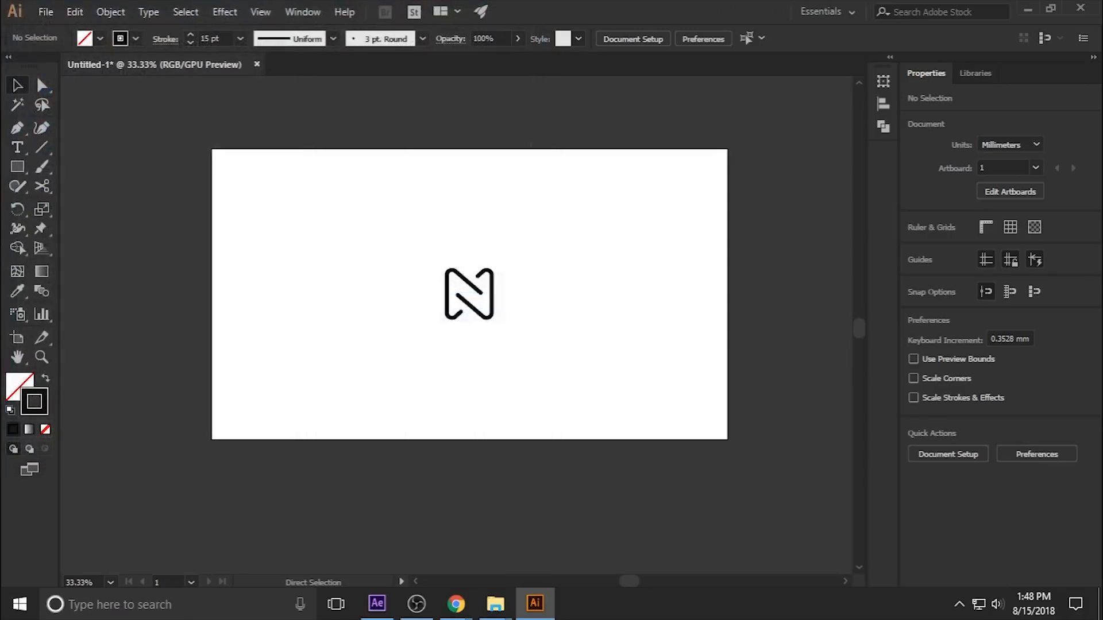
key("Return")
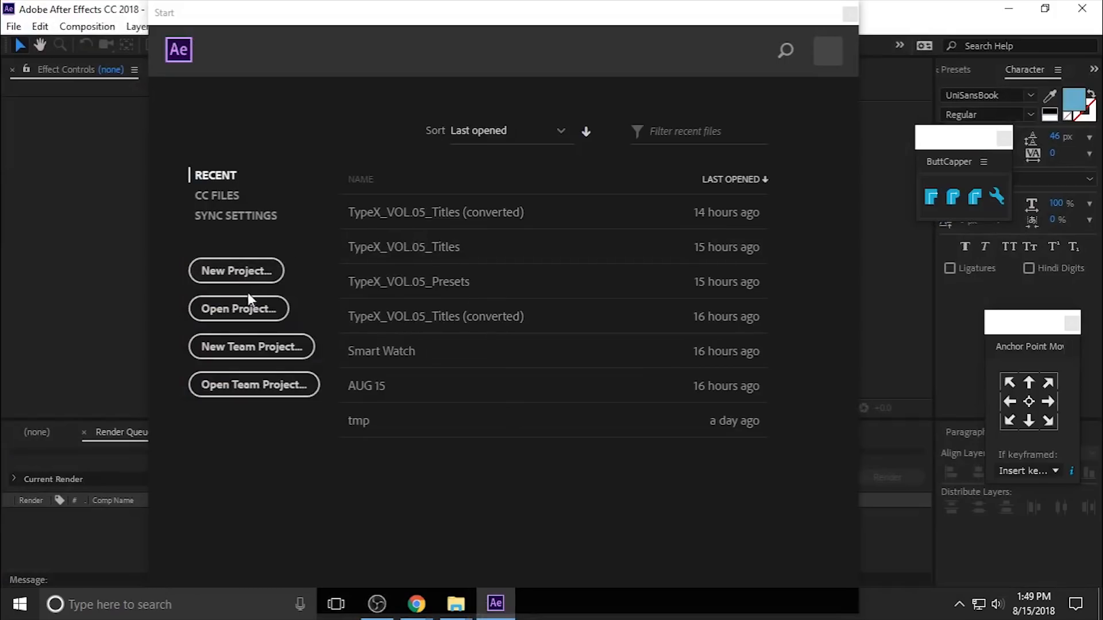
Start a new After Effects project and import the Logo AI file from the LOGO INTRO folder as Composition - Retain Layer Sizes
left_click(251, 273)
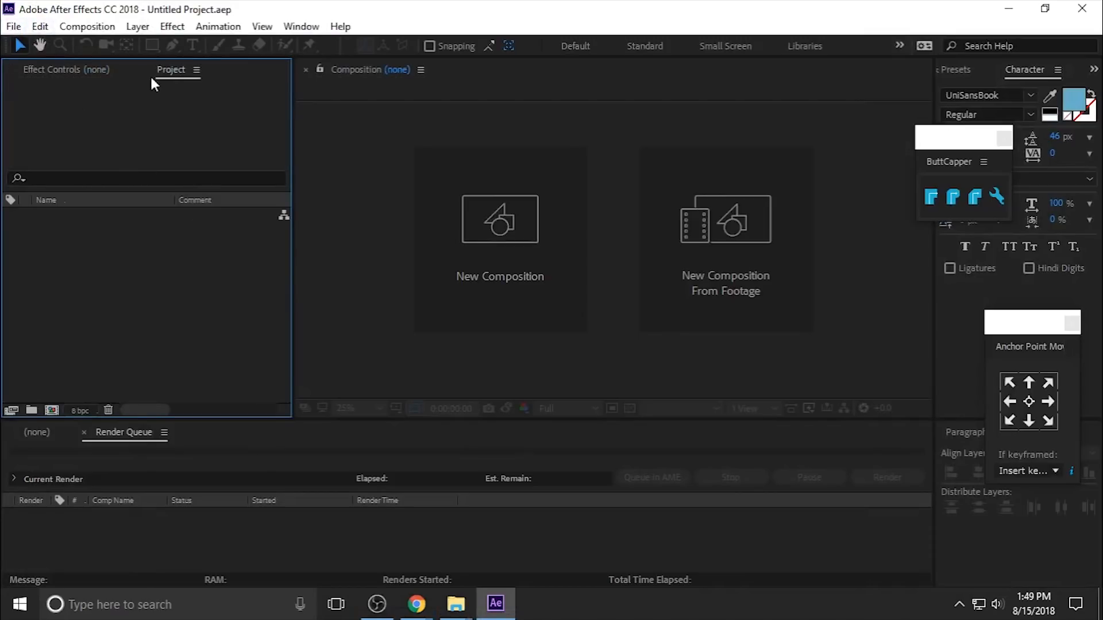
left_click(14, 26)
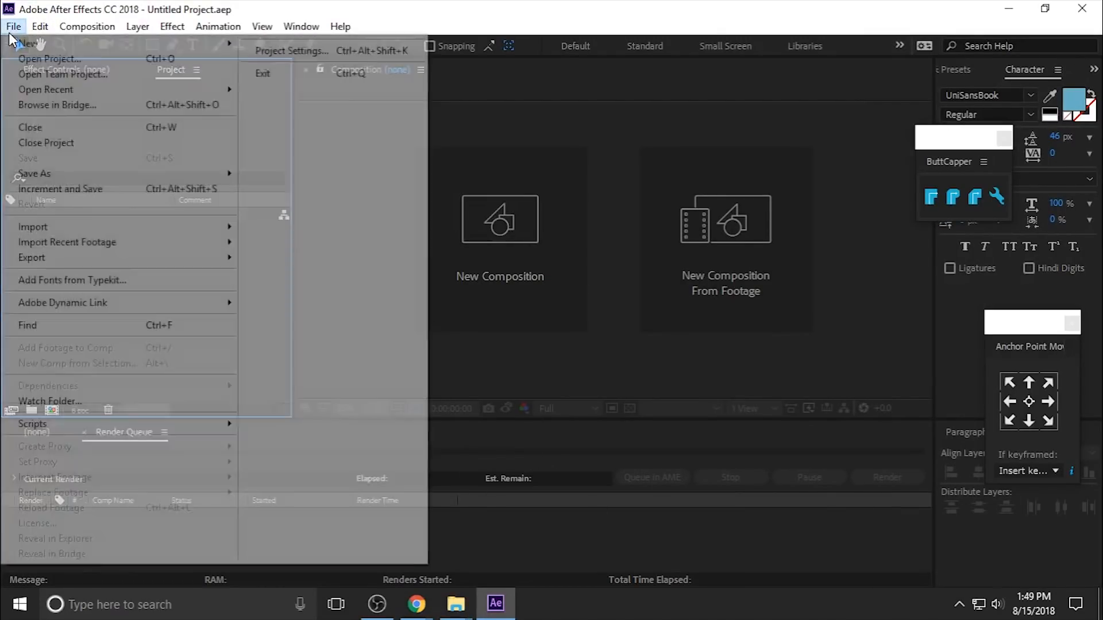
mouse_move(93, 228)
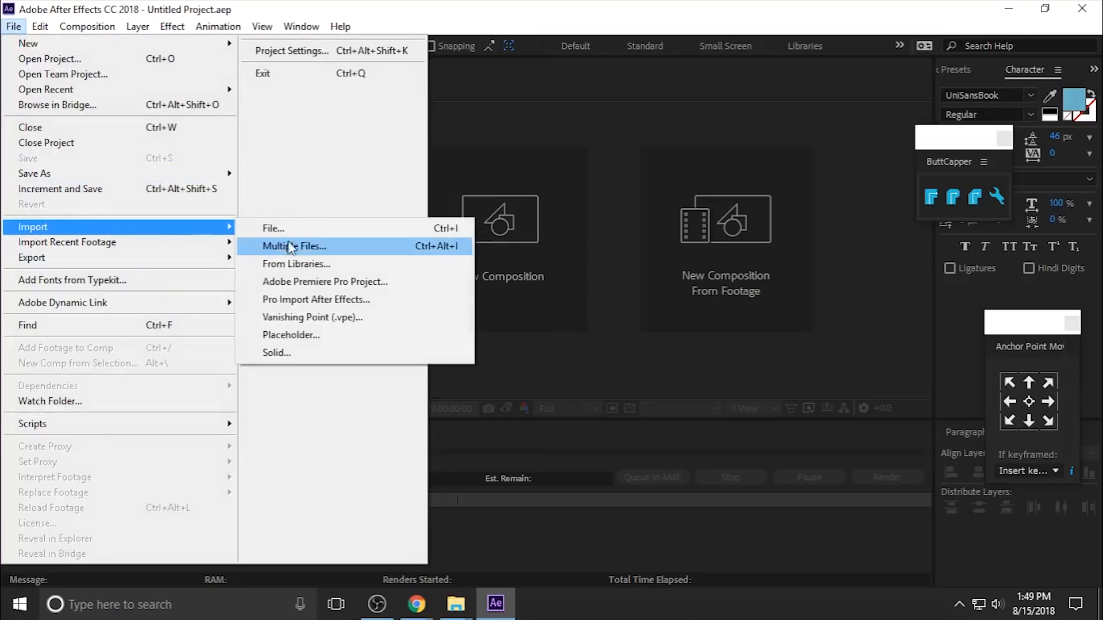
left_click(318, 224)
left_click(64, 203)
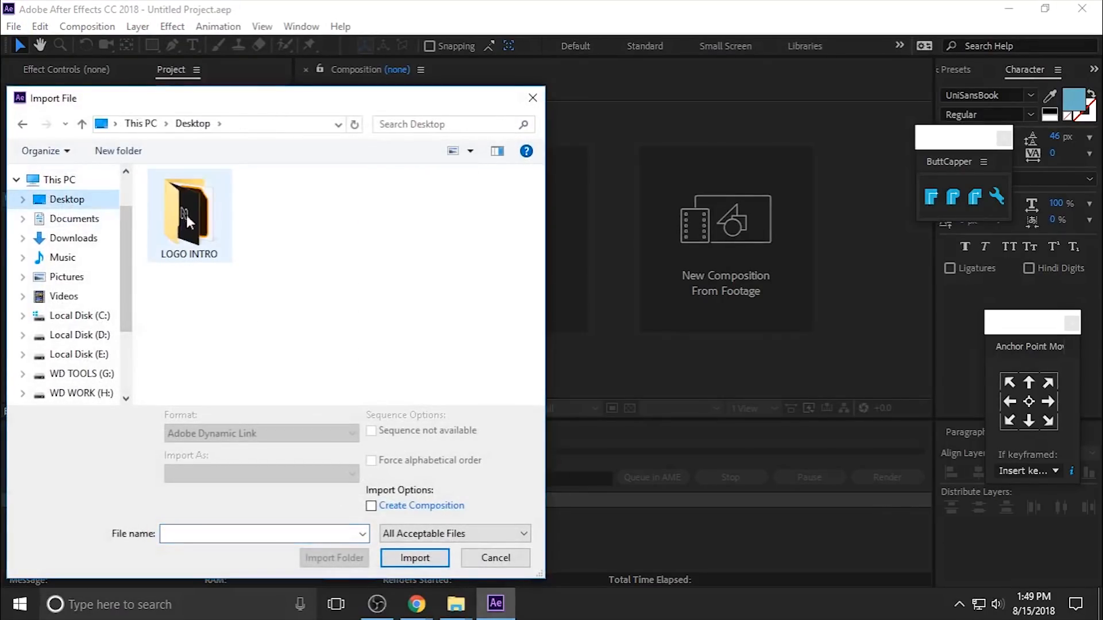
double_click(184, 209)
left_click(180, 205)
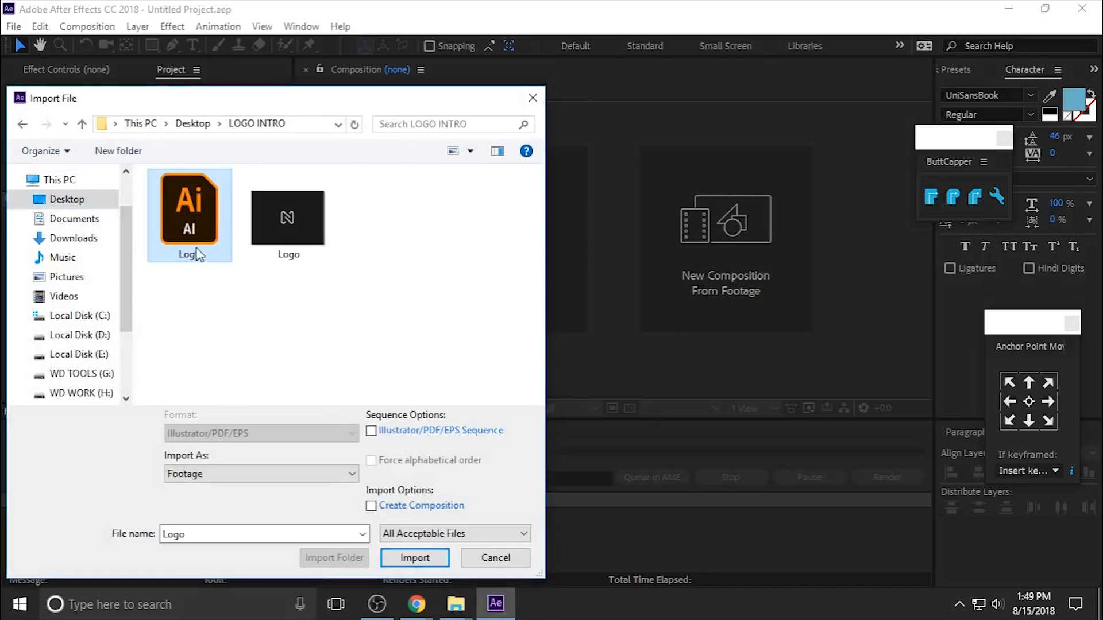
left_click(248, 474)
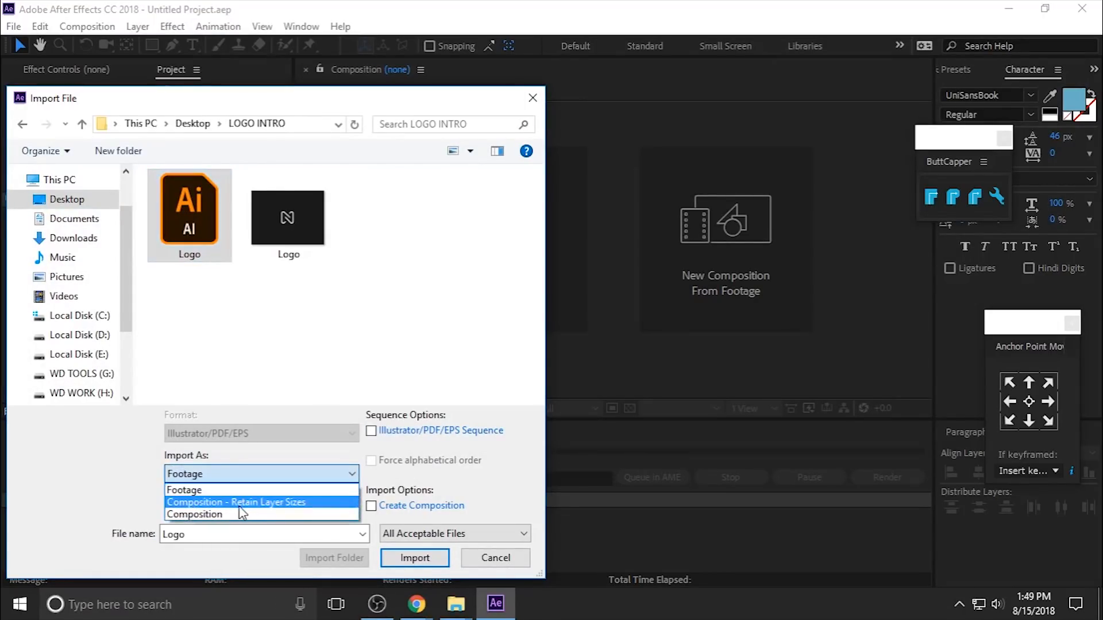
left_click(242, 504)
left_click(407, 566)
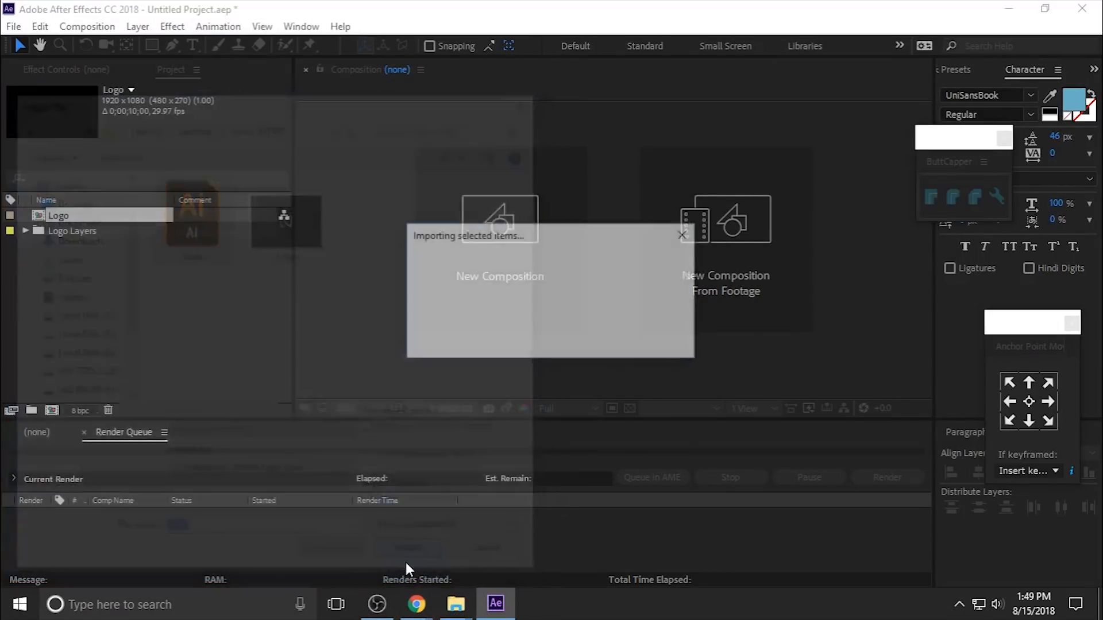
Open the imported Logo composition and deselect its layers
double_click(84, 215)
left_click_drag(552, 203, 681, 295)
scroll(613, 248, "up", 1)
scroll(611, 248, "down", 1)
left_click(747, 309)
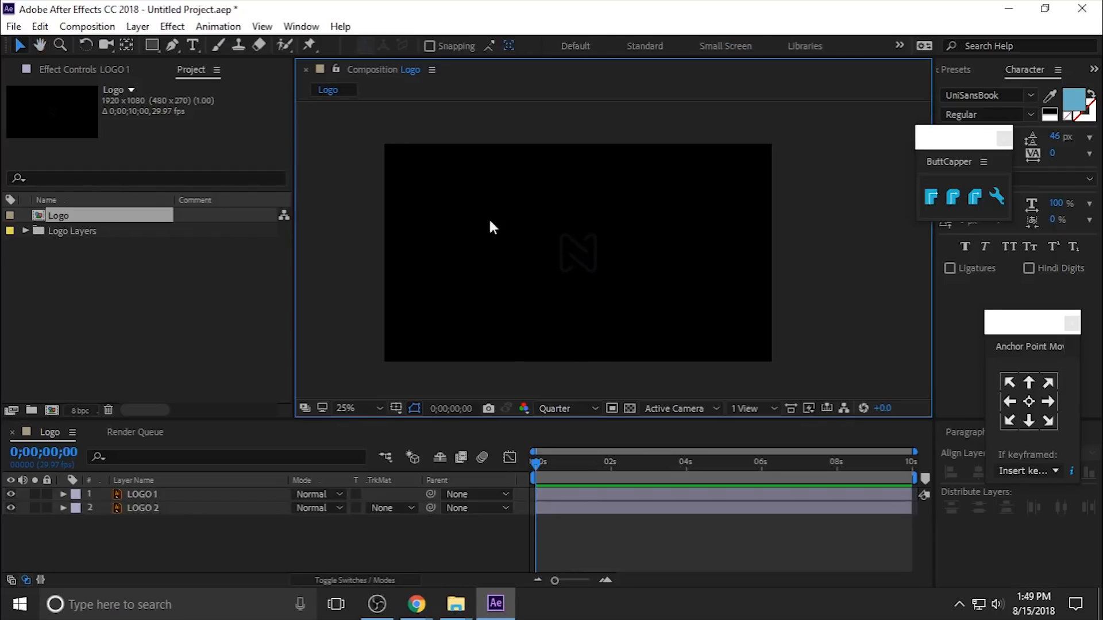
Create a white FFFFFF solid layer at 1920 x 1080 px in the Logo composition
right_click(207, 546)
mouse_move(258, 373)
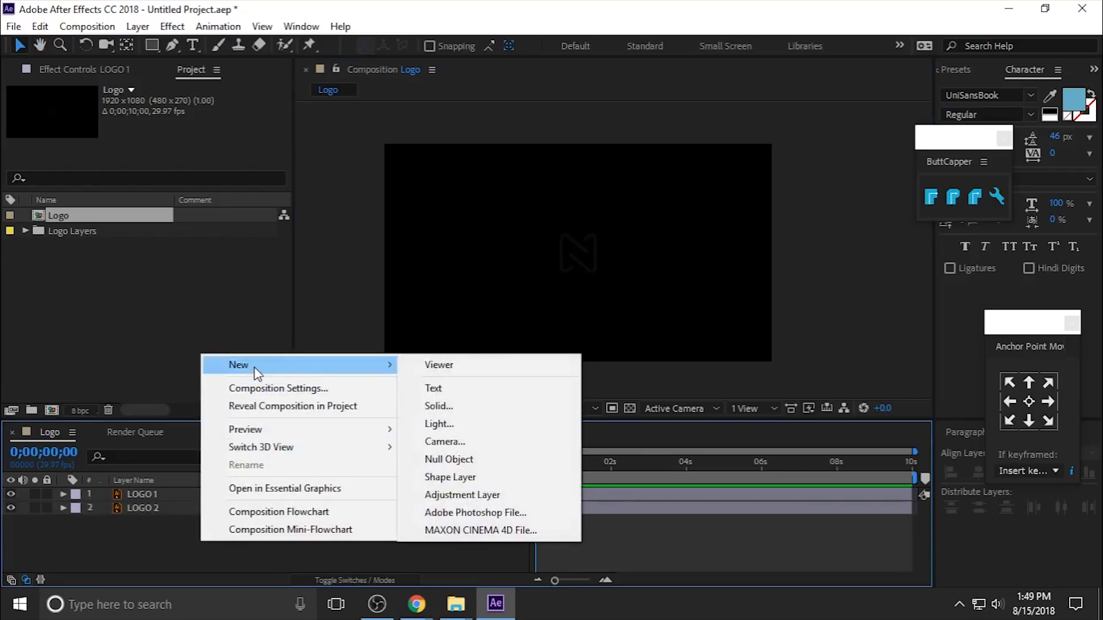
left_click(471, 405)
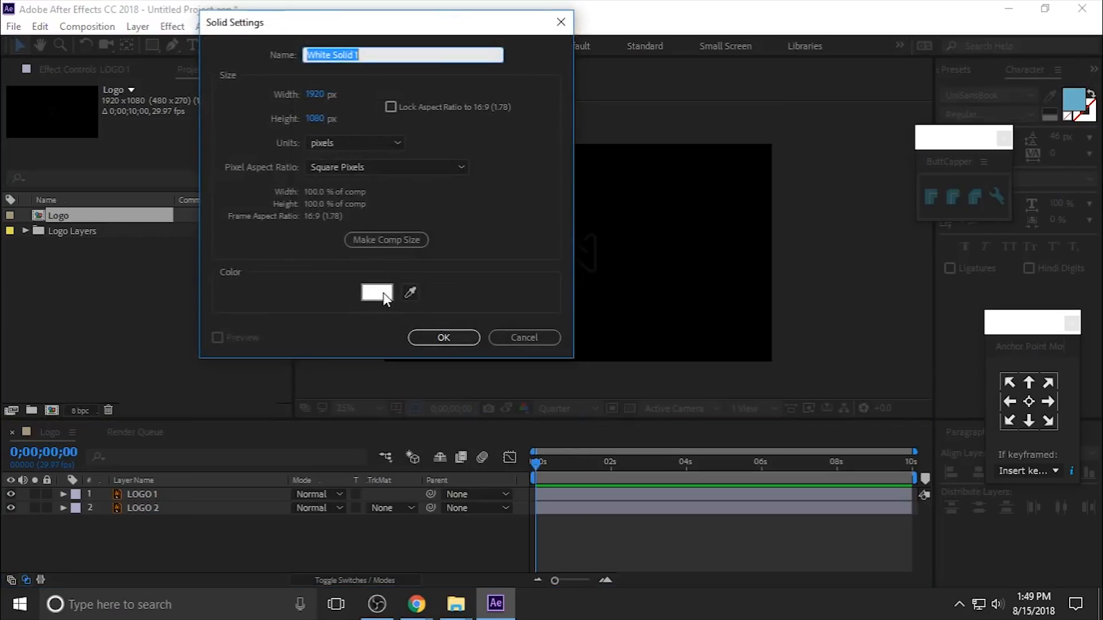
left_click(382, 294)
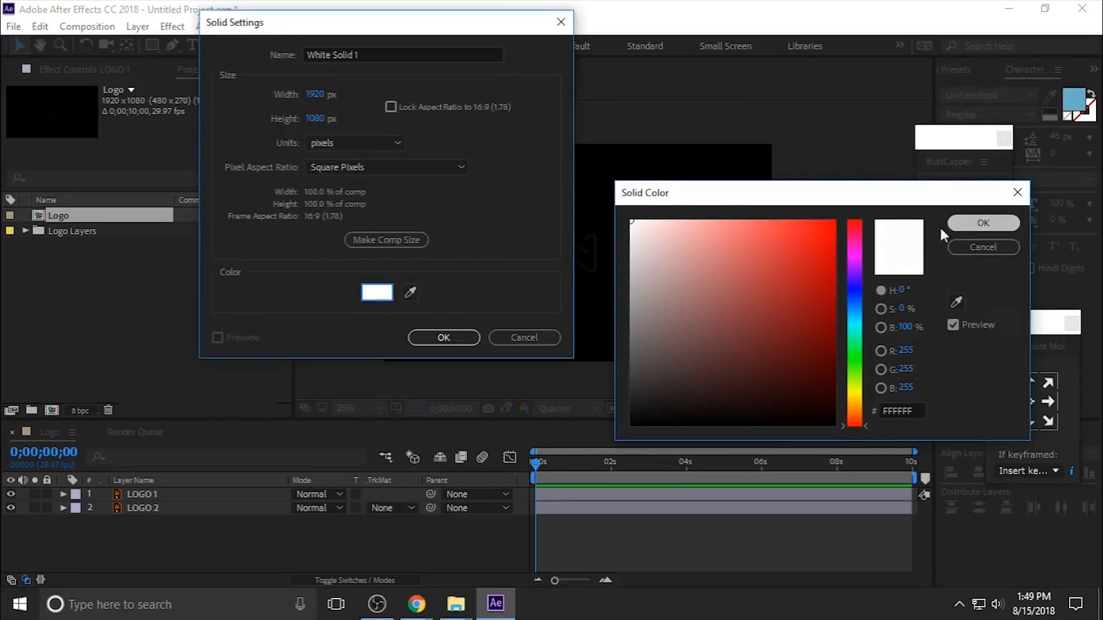
left_click(971, 223)
left_click(445, 337)
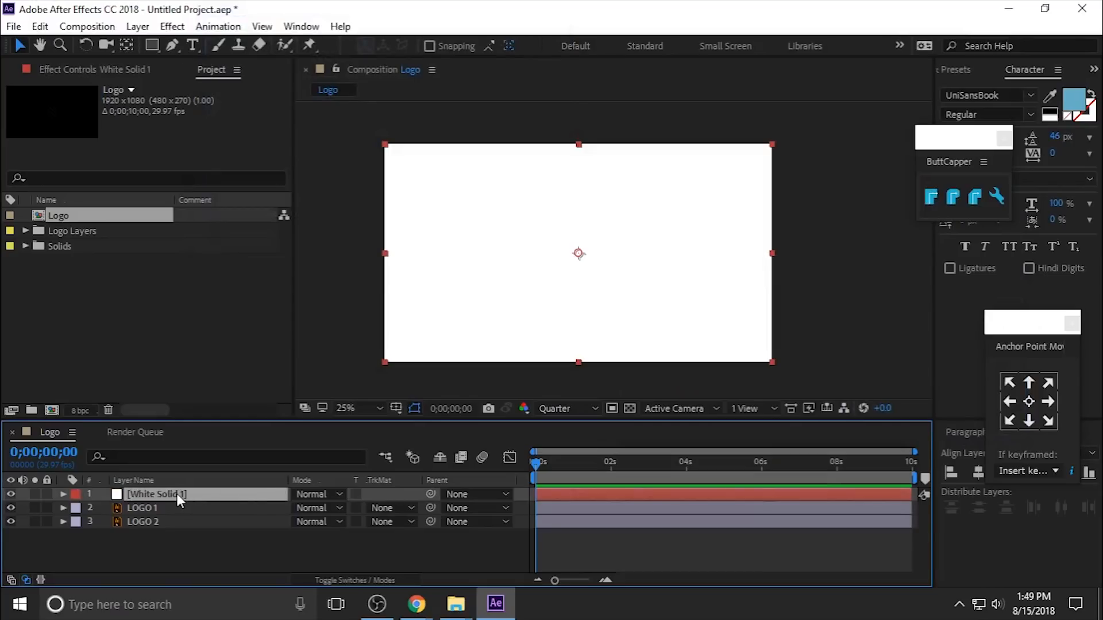
Place the white solid beneath both logo layers, rename it BG and lock it
left_click_drag(177, 494, 180, 545)
right_click(172, 524)
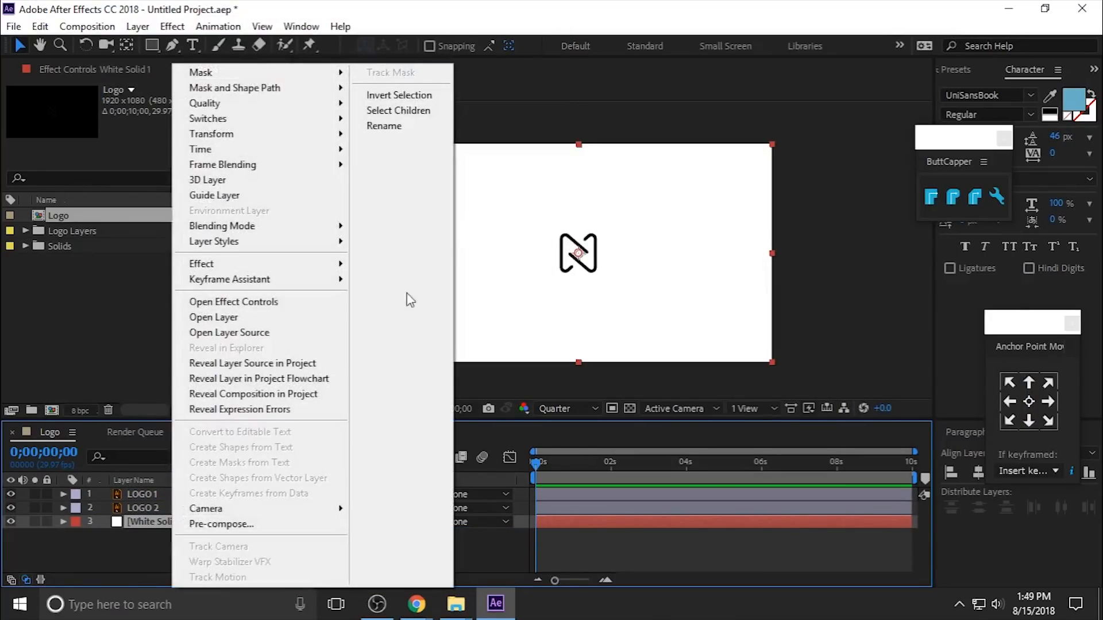
left_click(409, 128)
type("BG")
key("Return")
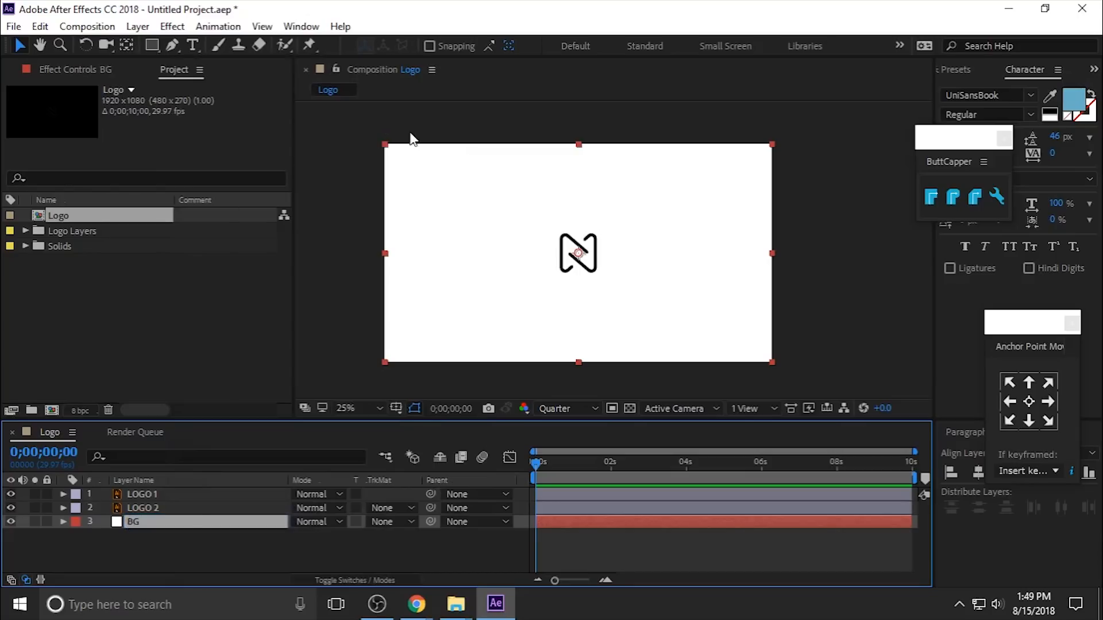
left_click(48, 520)
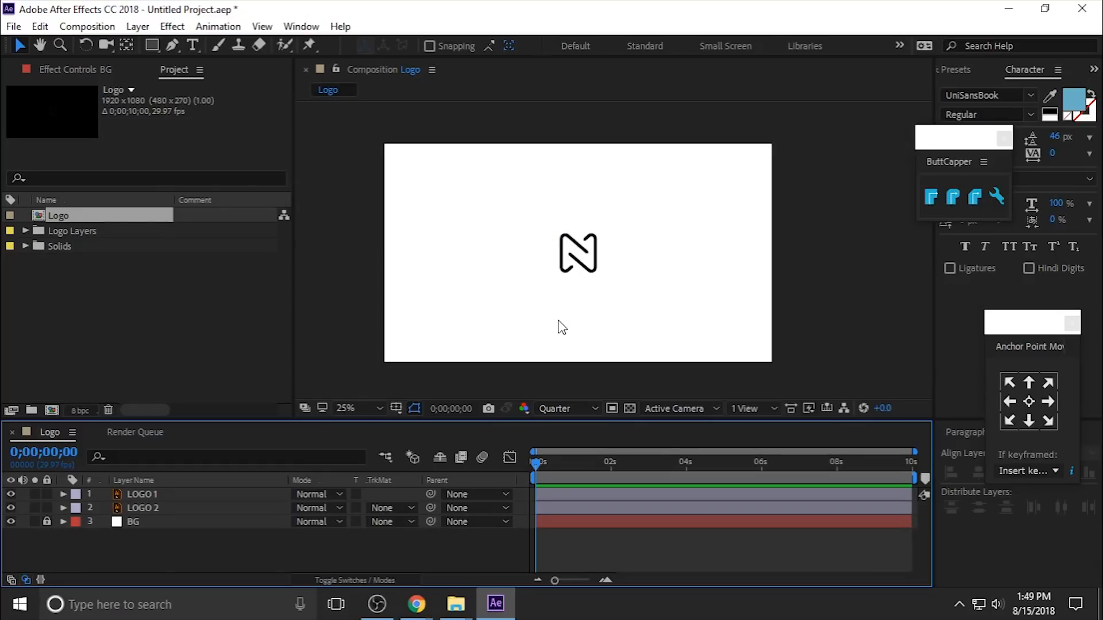
Create shape layers from the LOGO 1 and LOGO 2 vector layers
scroll(555, 319, "up", 1)
left_click_drag(555, 319, 623, 300)
scroll(623, 300, "down", 1)
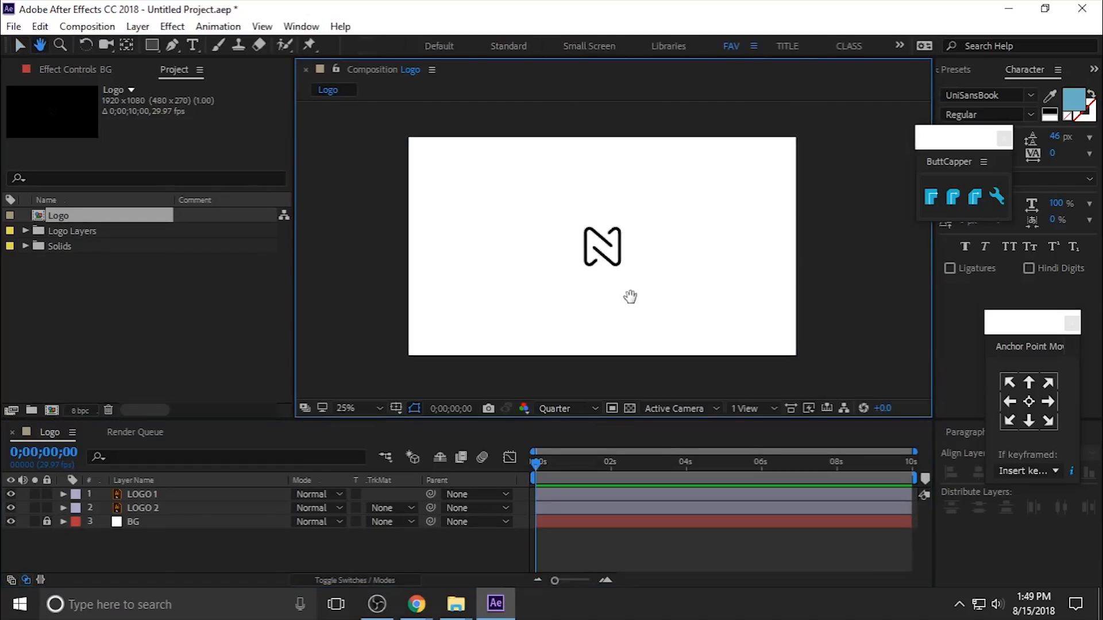
left_click(160, 495)
left_click(159, 509, "shift")
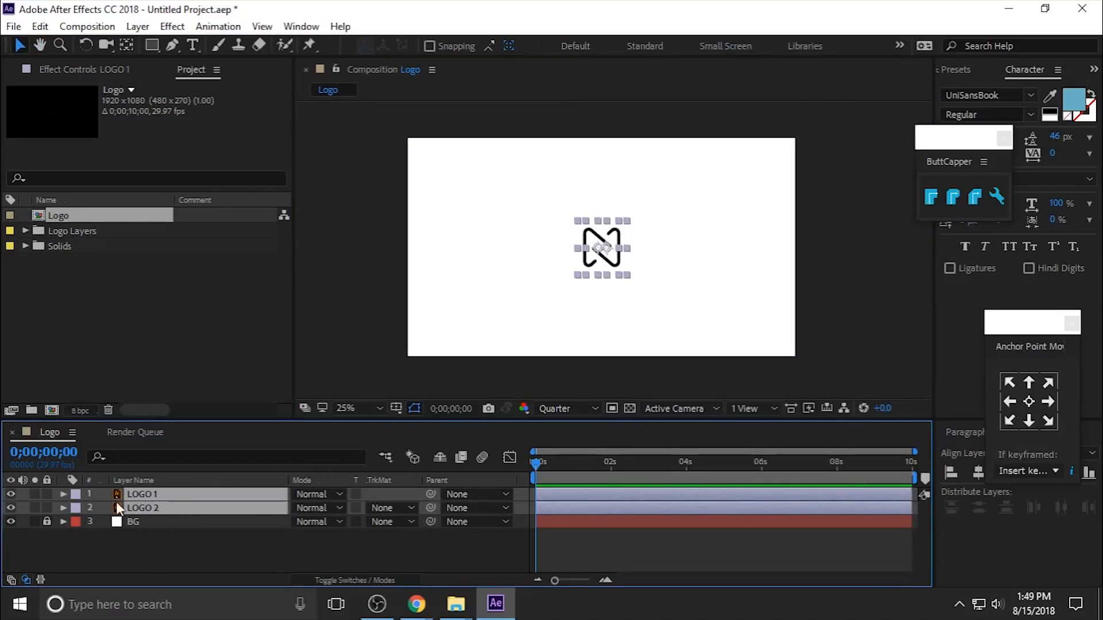
right_click(153, 505)
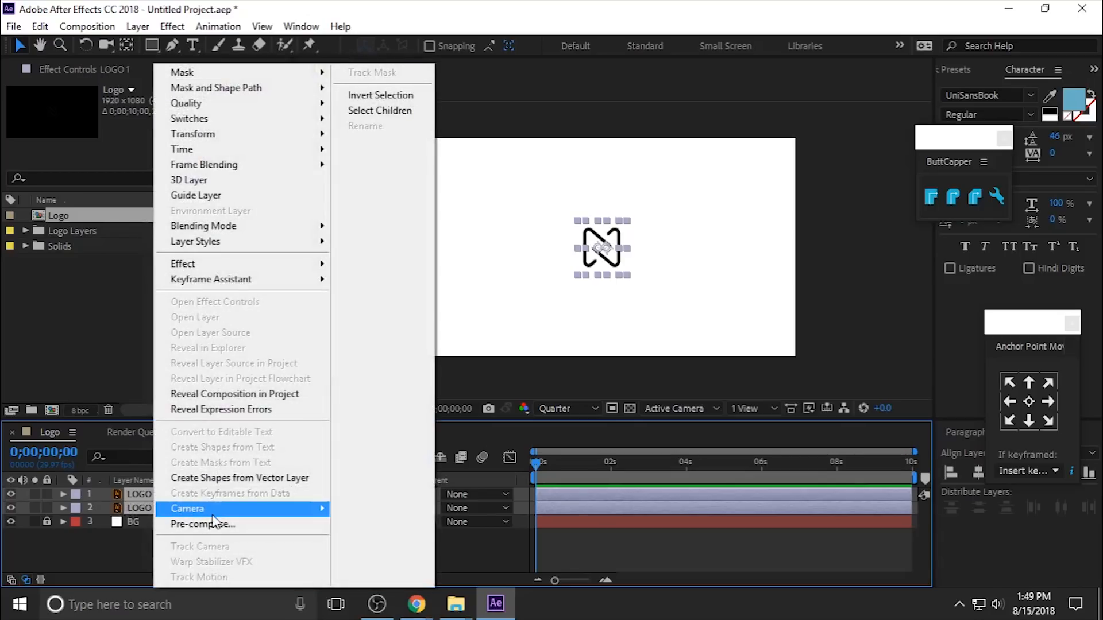
left_click(226, 481)
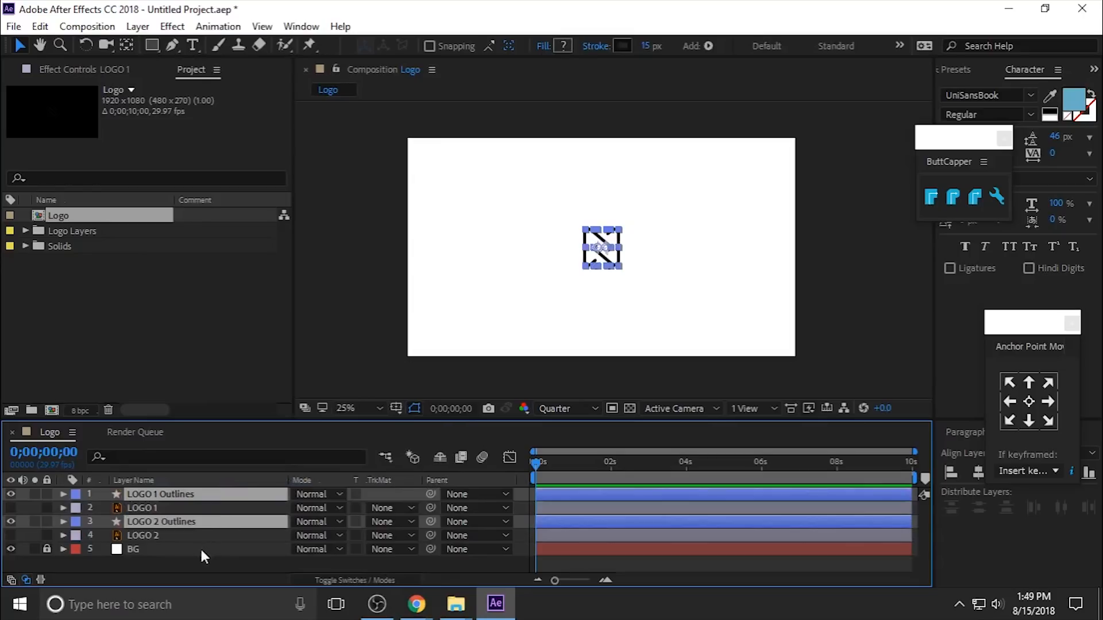
Delete the original LOGO 2 and LOGO 1 Illustrator layers, keeping only their outline shape layers
left_click(167, 534)
key("Delete")
left_click(165, 509)
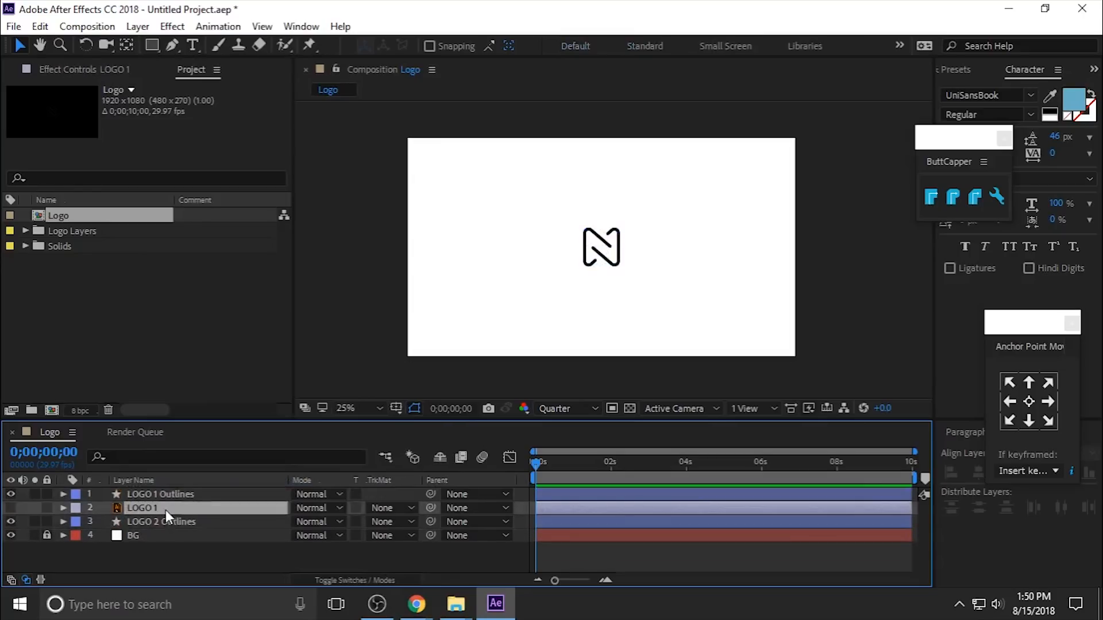
key("Delete")
Rename the LOGO 1 Outlines shape layer as LOGO 1
right_click(171, 493)
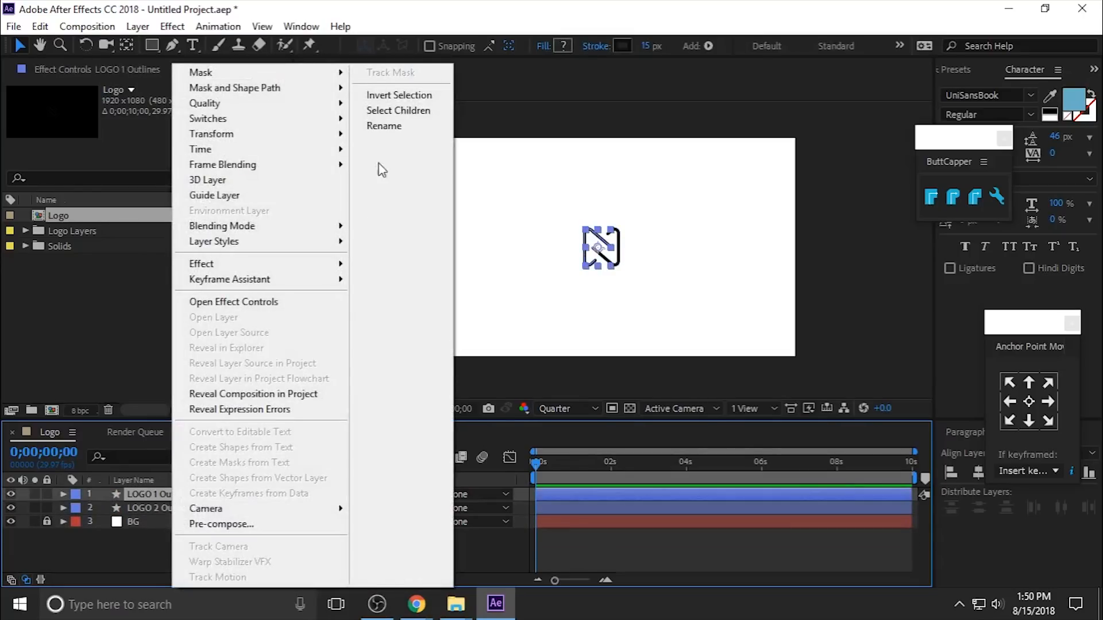
left_click(384, 126)
left_click(232, 484)
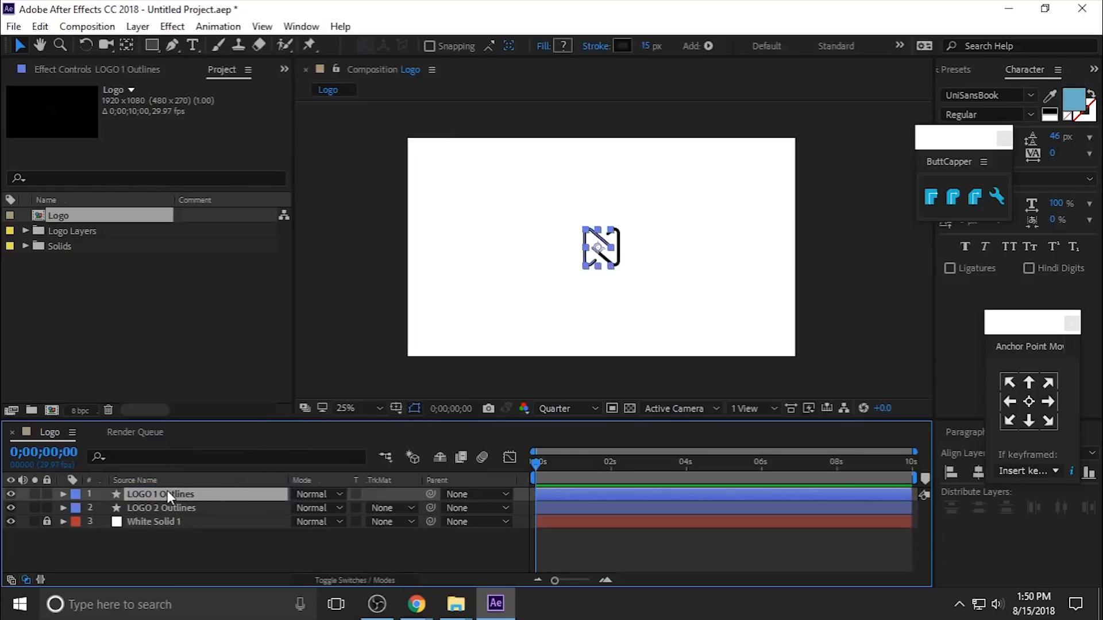
key("Return")
left_click_drag(168, 494, 254, 486)
key("BackSpace")
key("BackSpace")
key("BackSpace")
Rename the LOGO 2 Outlines shape layer as LOGO 2
left_click(205, 508)
key("Return")
left_click_drag(169, 509, 242, 510)
key("BackSpace")
key("BackSpace")
key("BackSpace")
left_click(224, 531)
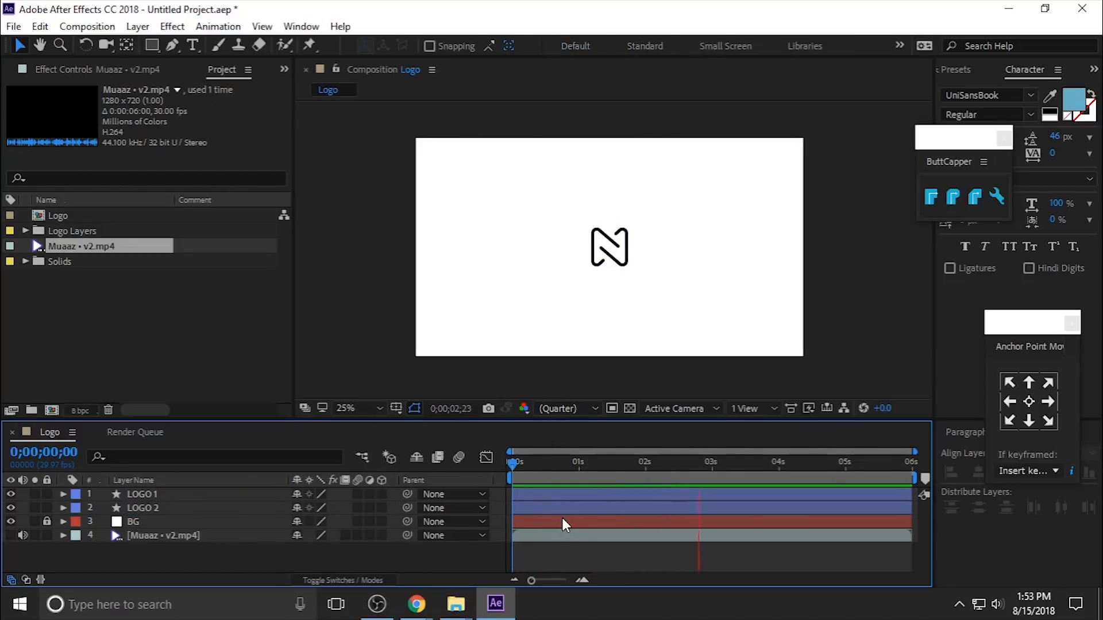
Add composition markers for the first two audio cues at about 0.9 and 1.6 seconds
mouse_move(580, 461)
left_mouse_down()
mouse_move(570, 468)
mouse_move(648, 463)
mouse_move(619, 465)
left_mouse_up()
key("KP_Multiply")
key("KP_Multiply")
left_click_drag(619, 465, 568, 468)
Play through the audio and add two more composition markers at about 3.2 and 4.2 seconds, then preview from the start
key("space")
left_click(723, 466)
key("KP_Multiply")
key("space")
key("space")
mouse_move(738, 465)
left_mouse_down()
mouse_move(731, 478)
mouse_move(792, 468)
left_mouse_up()
key("KP_Multiply")
left_click(724, 466)
key("space")
key("Home")
key("space")
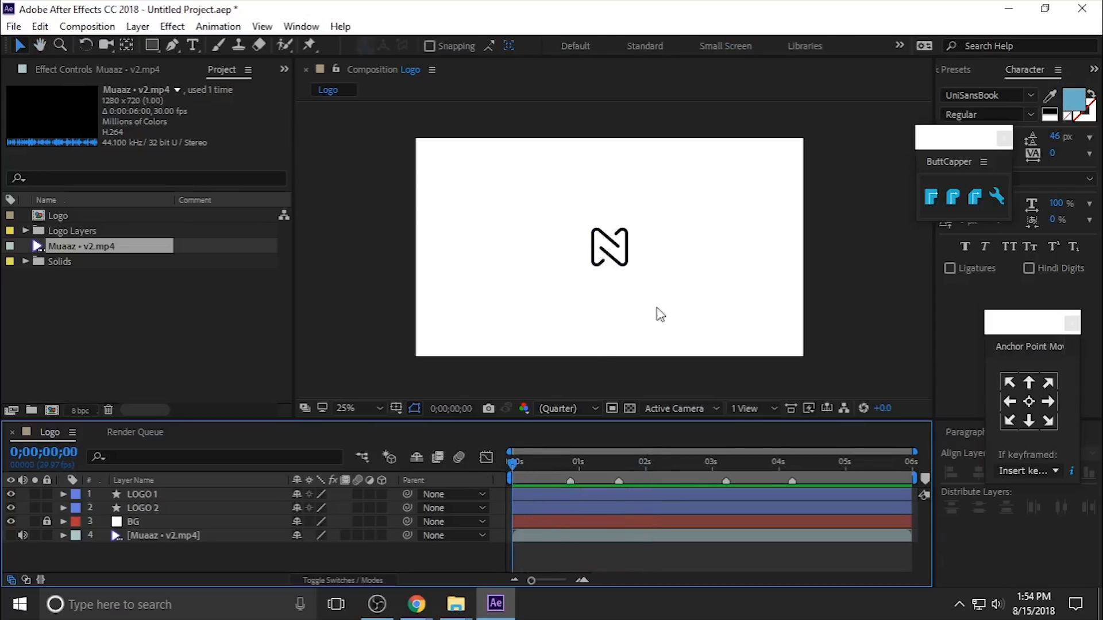
Add Trim Paths to the LOGO 1 shape layer
left_click(149, 509)
left_click(160, 499, "shift")
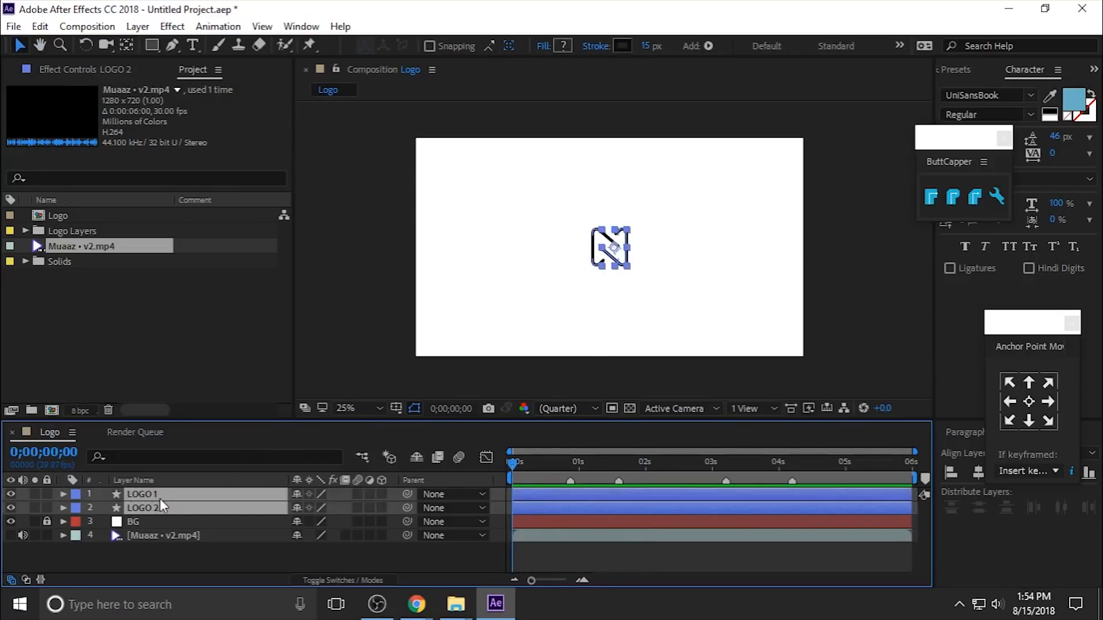
left_click(158, 495)
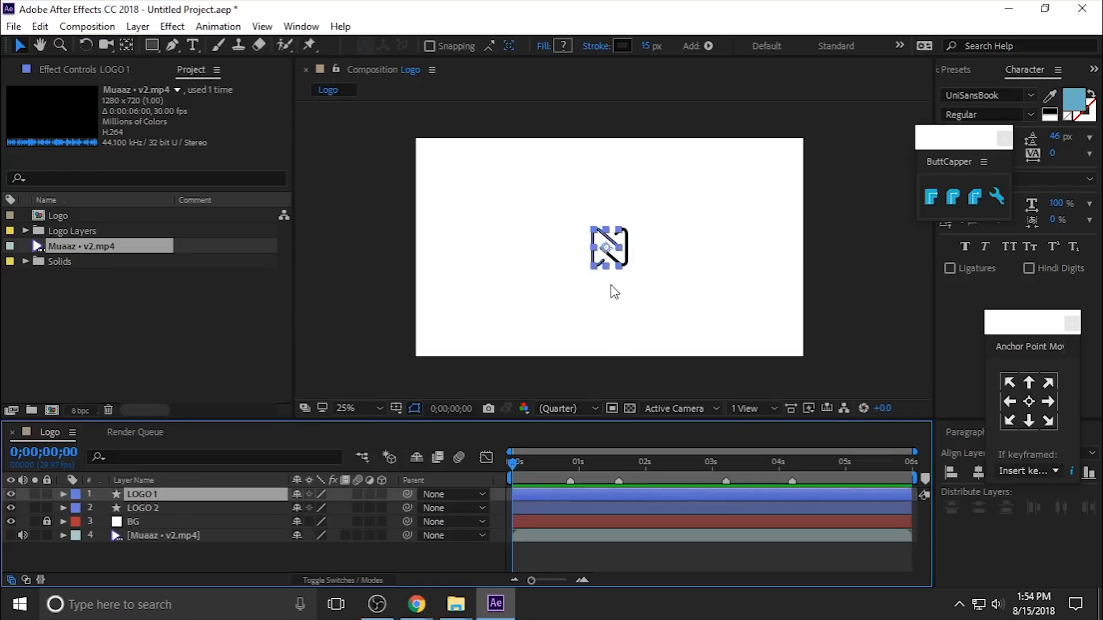
key("period")
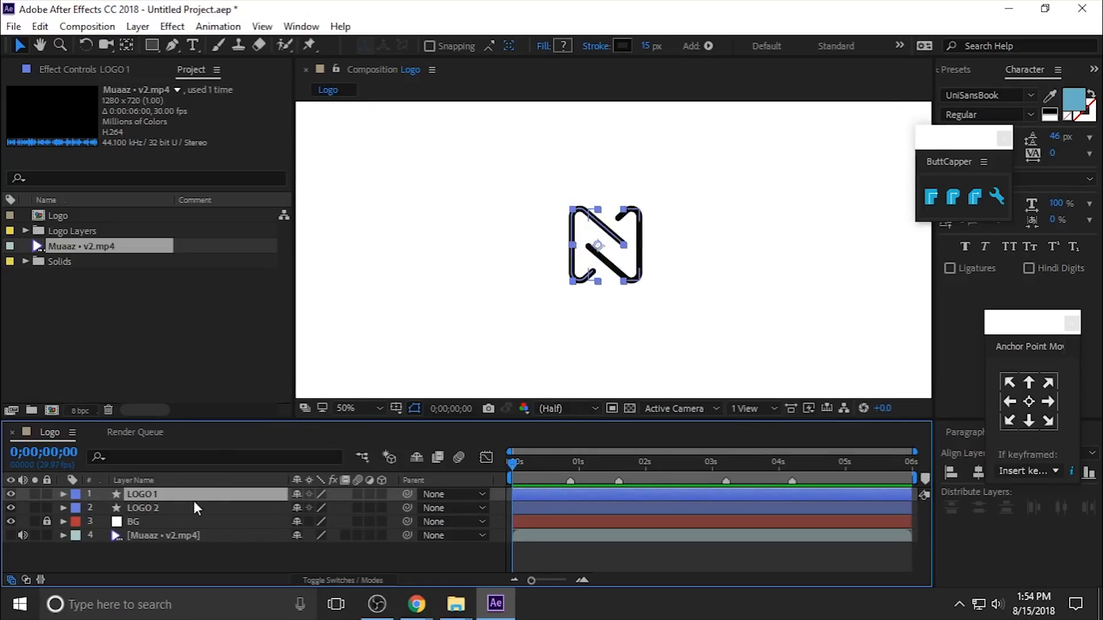
left_click(63, 494)
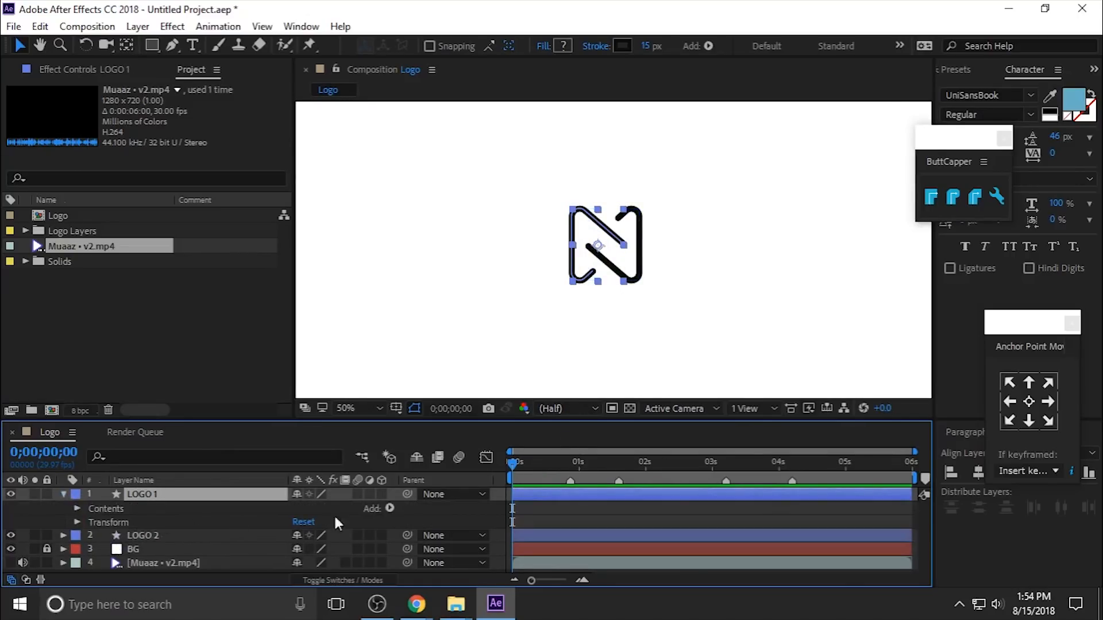
left_click(389, 509)
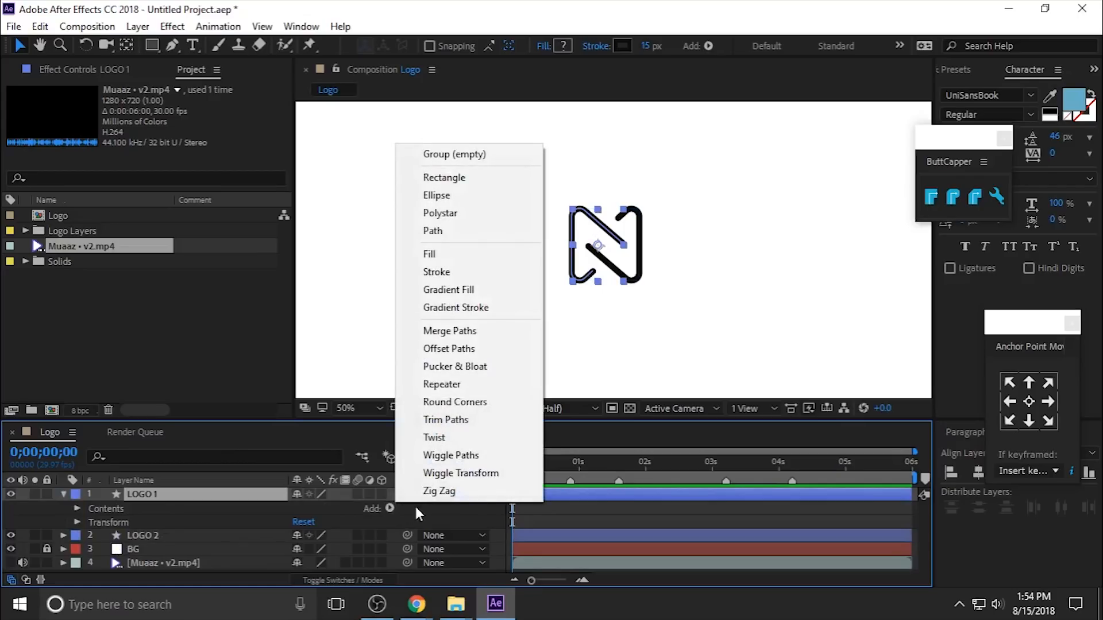
left_click(470, 421)
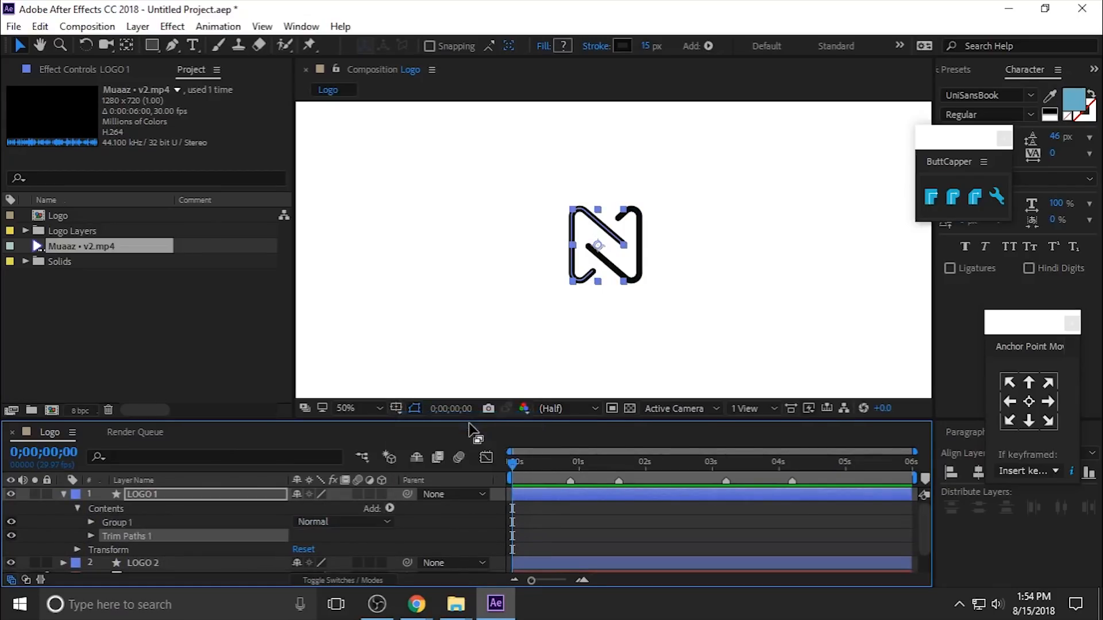
Keyframe the End of LOGO 1's Trim Paths at 34% at 0;00;00;13 and 100% at the second marker, 0;00;01;18
left_click(91, 535)
mouse_move(304, 537)
left_mouse_down()
mouse_move(278, 541)
mouse_move(322, 538)
mouse_move(310, 524)
mouse_move(319, 524)
mouse_move(290, 524)
mouse_move(312, 539)
mouse_move(263, 543)
left_mouse_up()
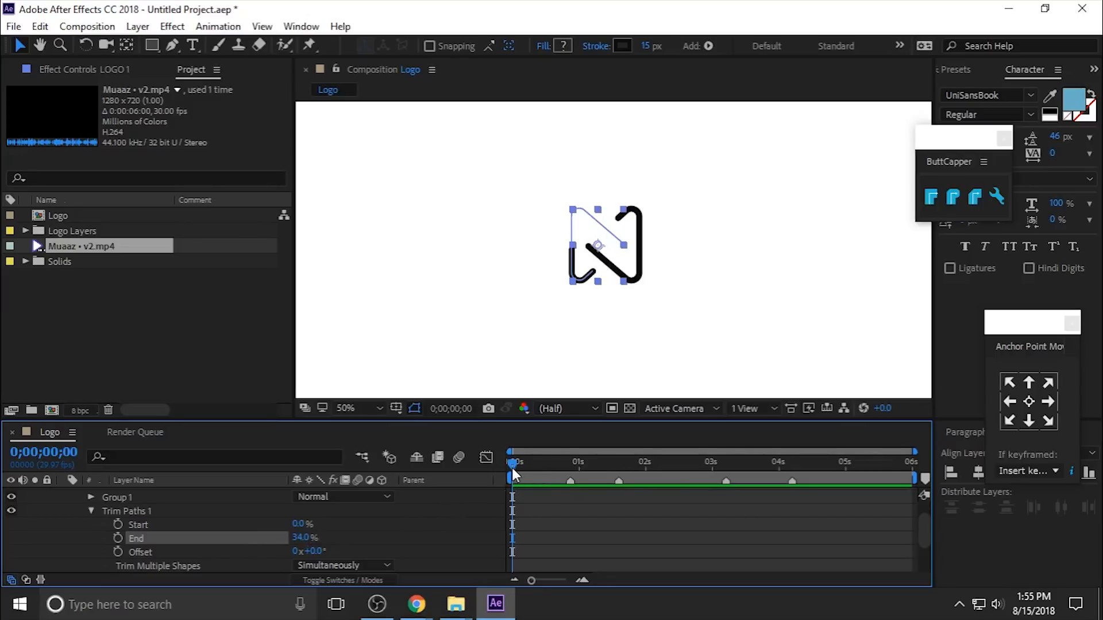
left_click_drag(512, 463, 541, 462)
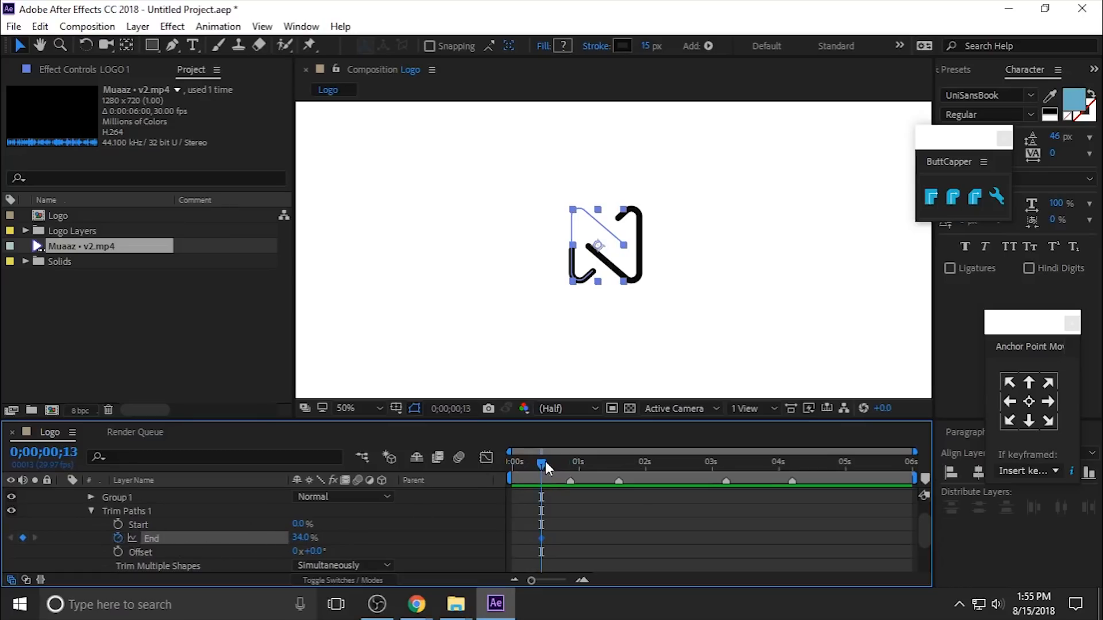
left_click_drag(547, 467, 618, 468)
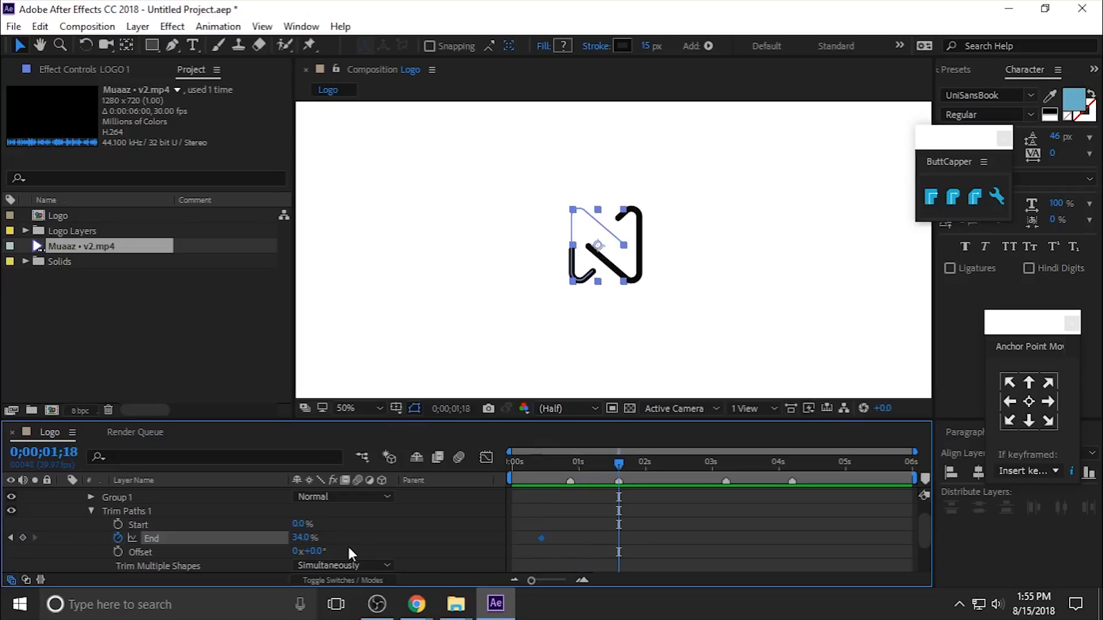
left_click_drag(304, 543, 612, 537)
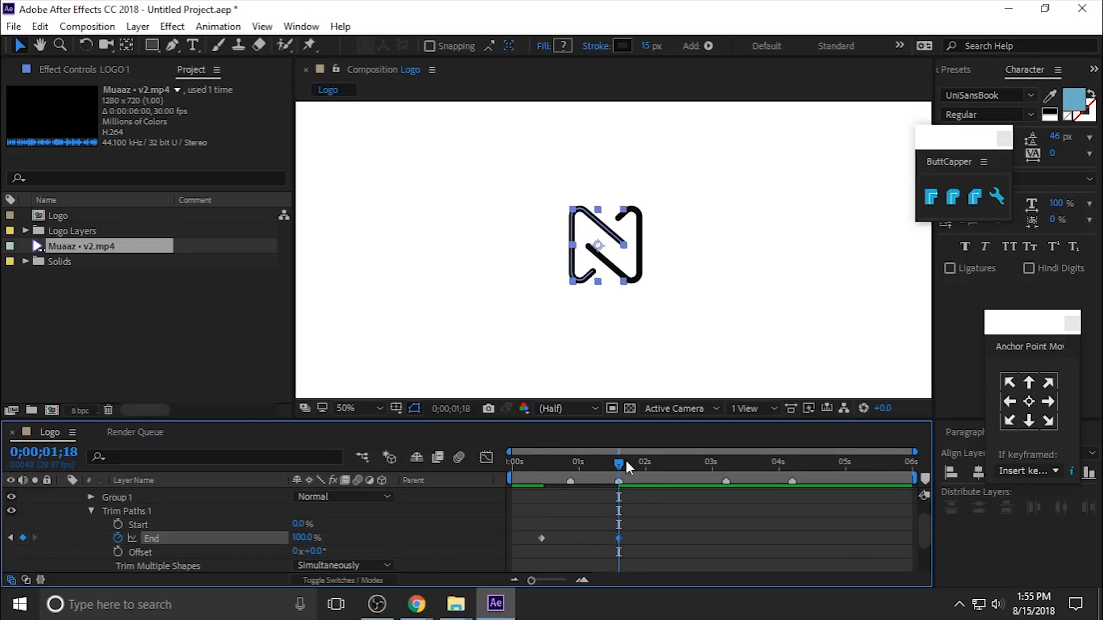
Scrub through LOGO 1's trim animation between its two keyframes and collapse the layer's properties
left_click_drag(626, 461, 611, 465)
key("Page_Up")
key("Page_Up")
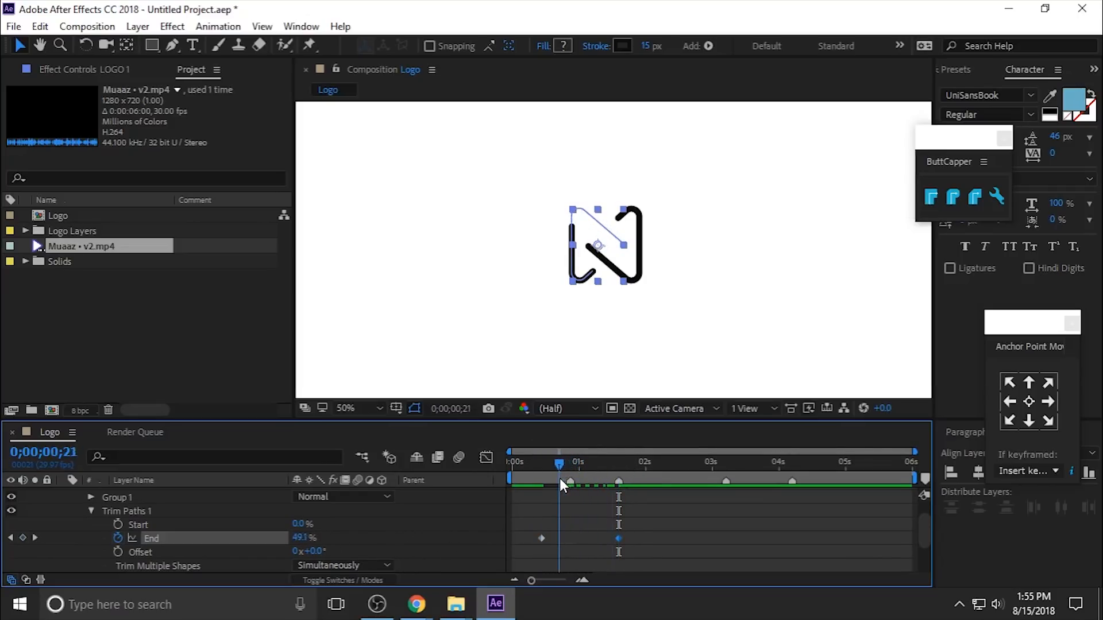
left_click_drag(564, 474, 588, 475)
left_click(91, 511)
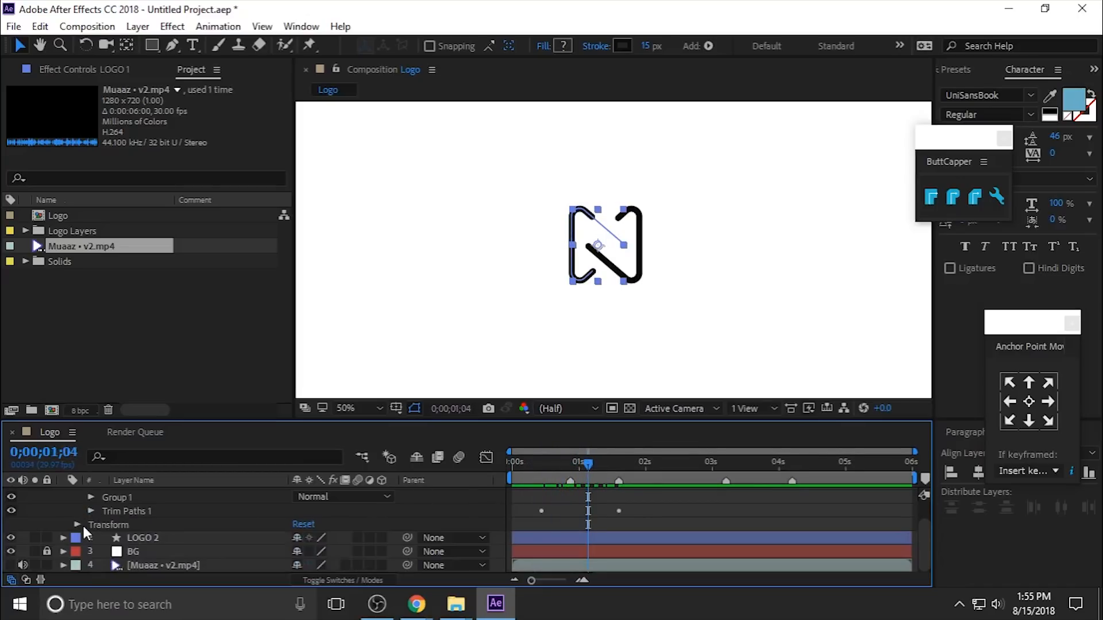
scroll(82, 521, "up", 2)
left_click(74, 505)
left_click(64, 494)
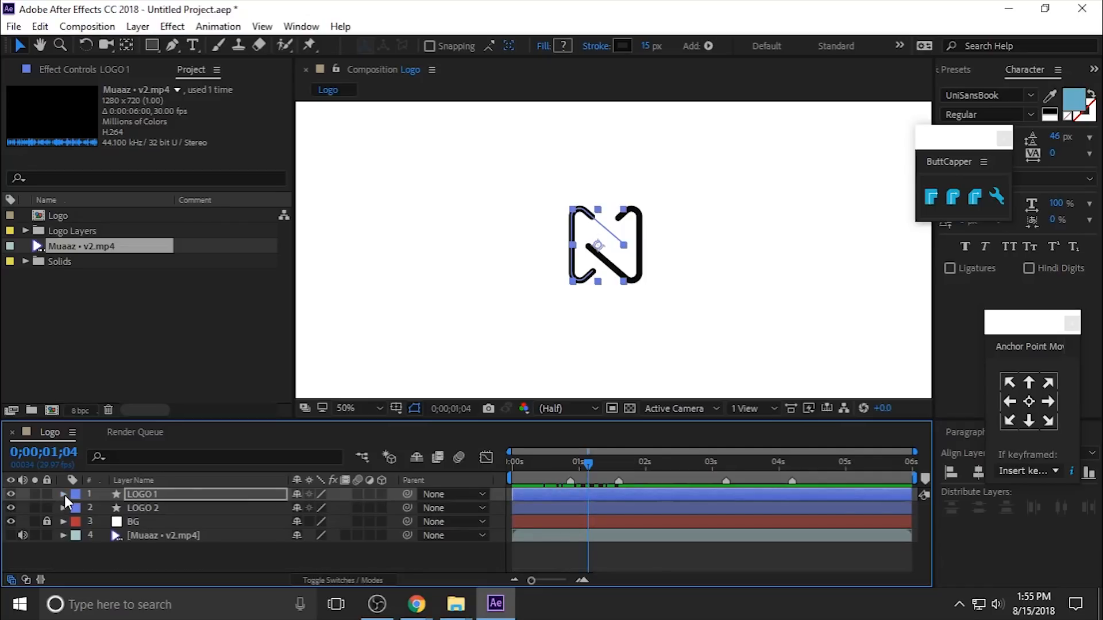
Add Trim Paths to the LOGO 2 shape layer, expand its properties and enlarge the timeline area
left_click(177, 507)
left_click(64, 507)
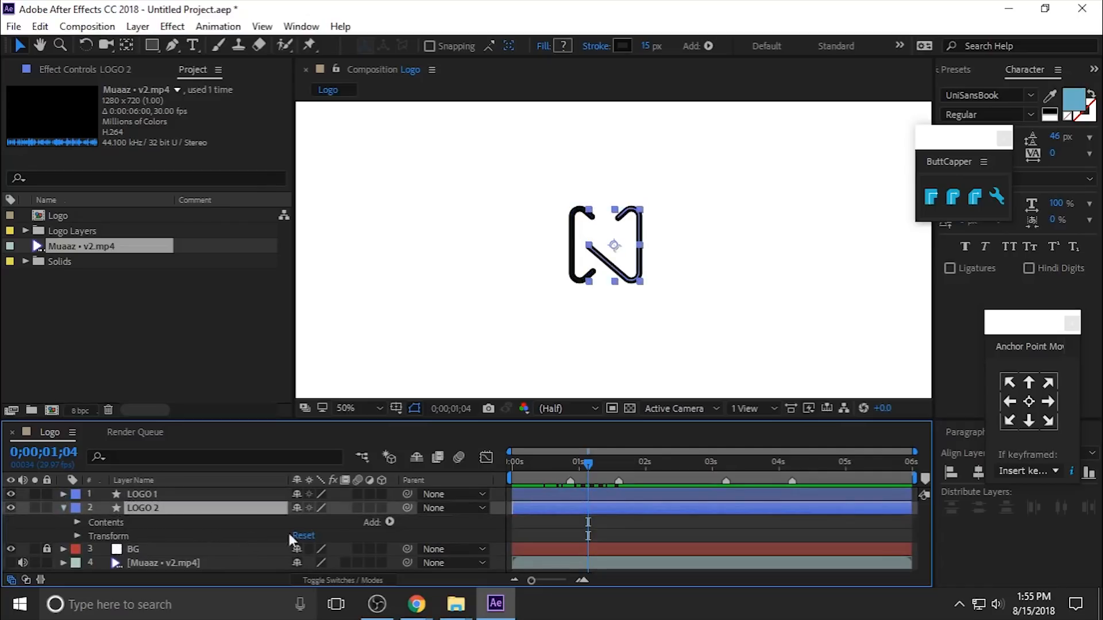
left_click(389, 520)
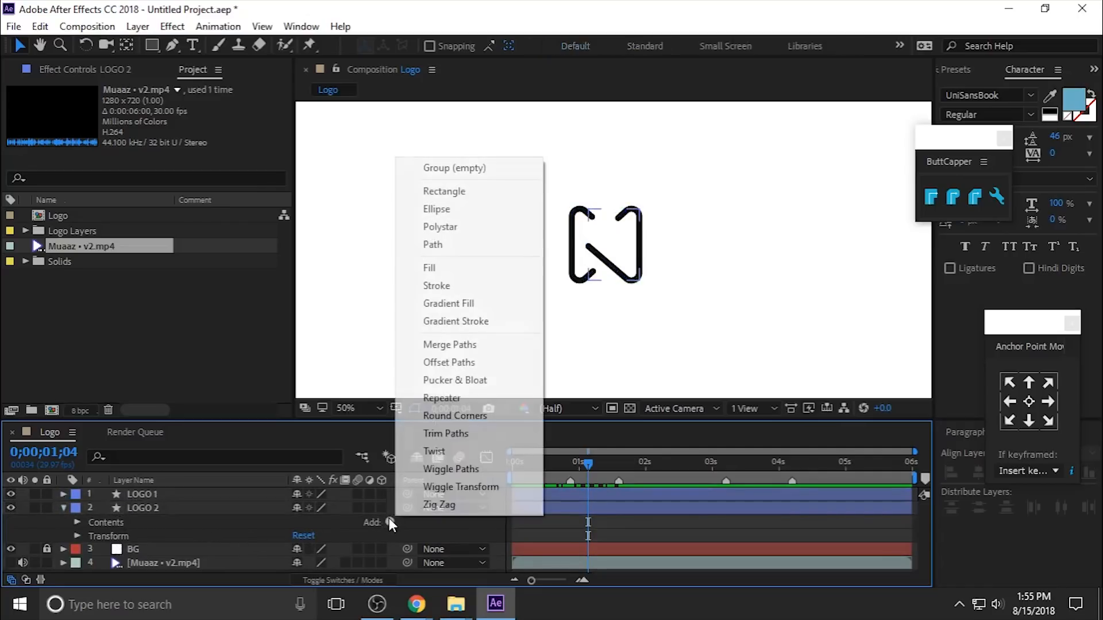
left_click(477, 440)
left_click(91, 549)
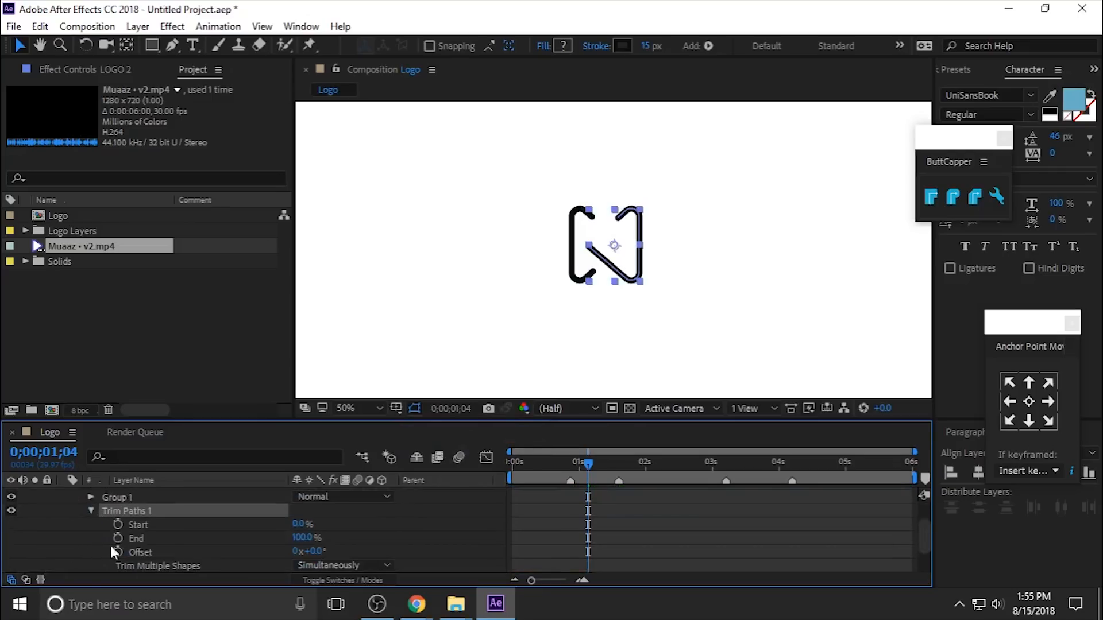
scroll(221, 547, "up", 2)
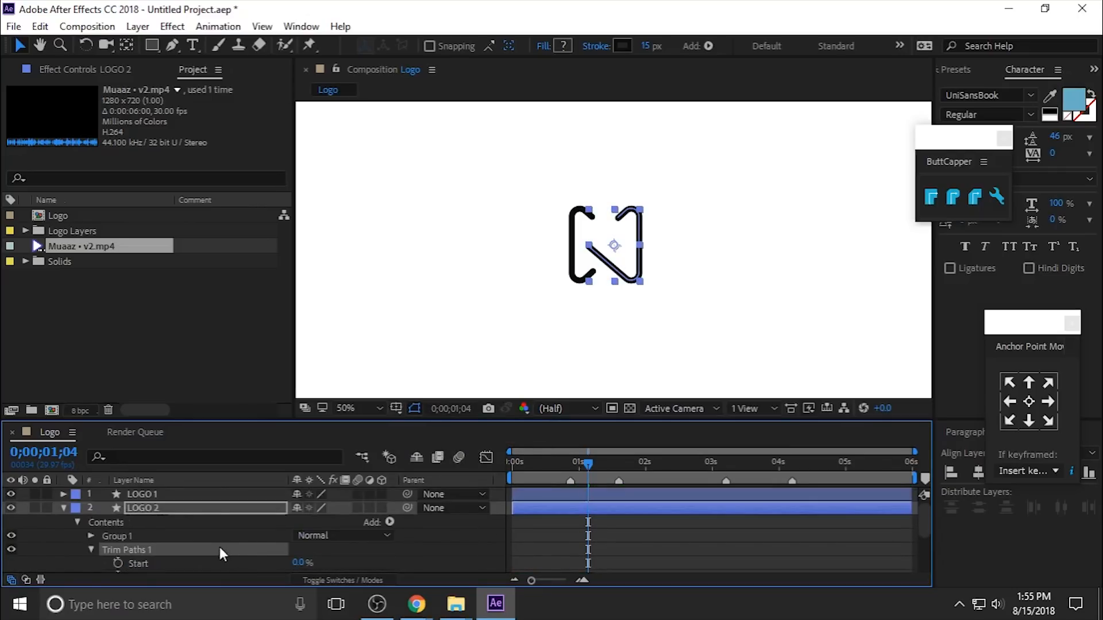
left_click(181, 497)
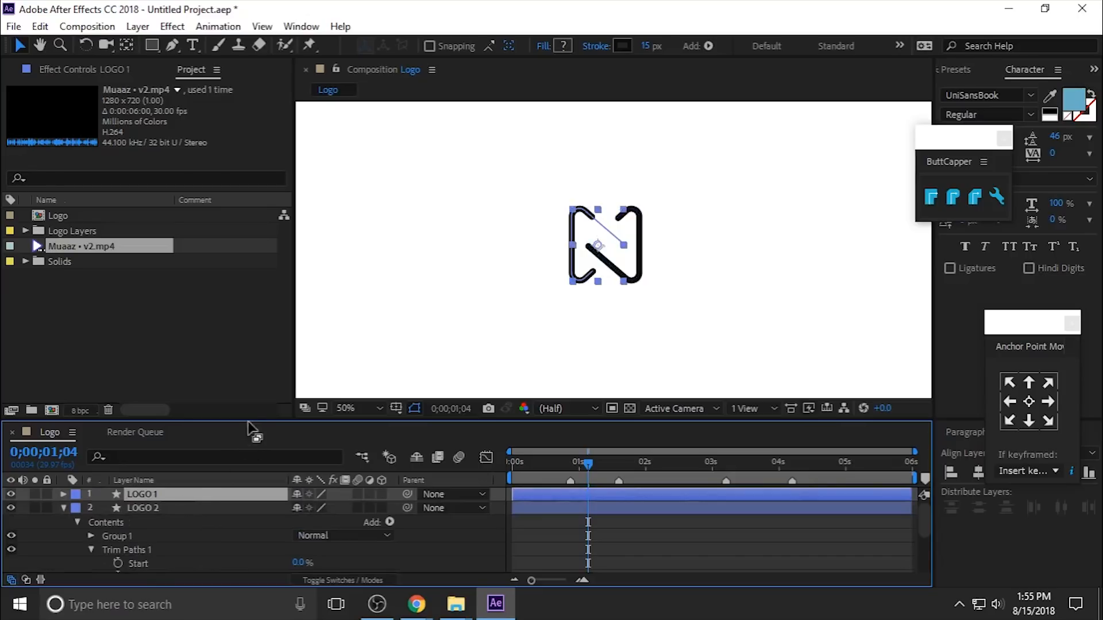
left_click_drag(247, 425, 259, 394)
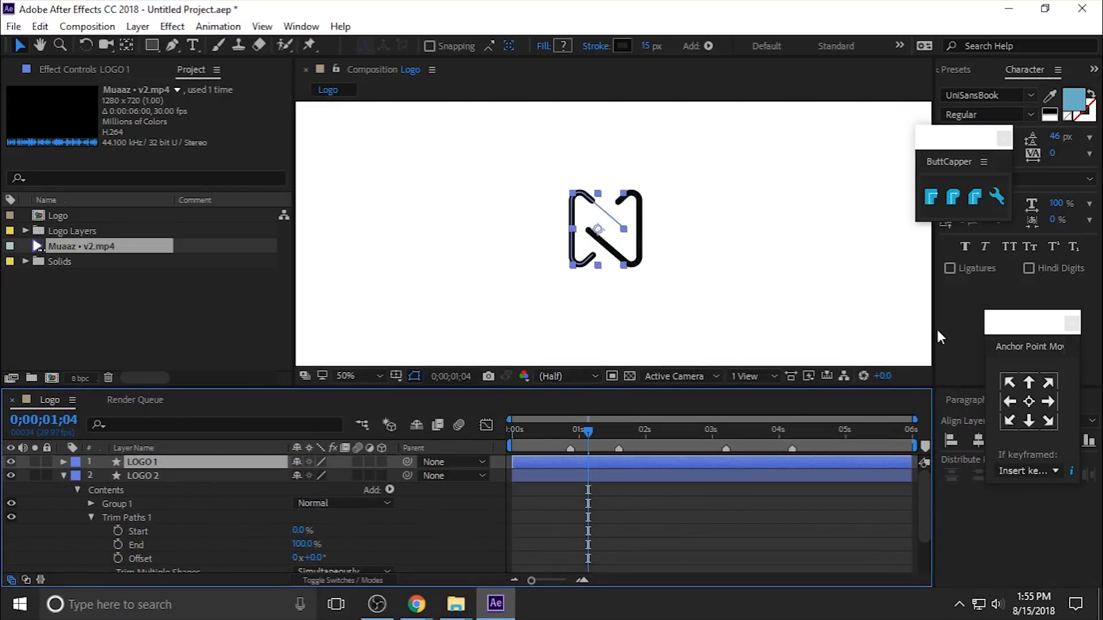
Close the floating ButtCapper panel and show only the keyframed properties of the LOGO 1 layer
left_click(1002, 143)
left_click_drag(1023, 326, 1000, 292)
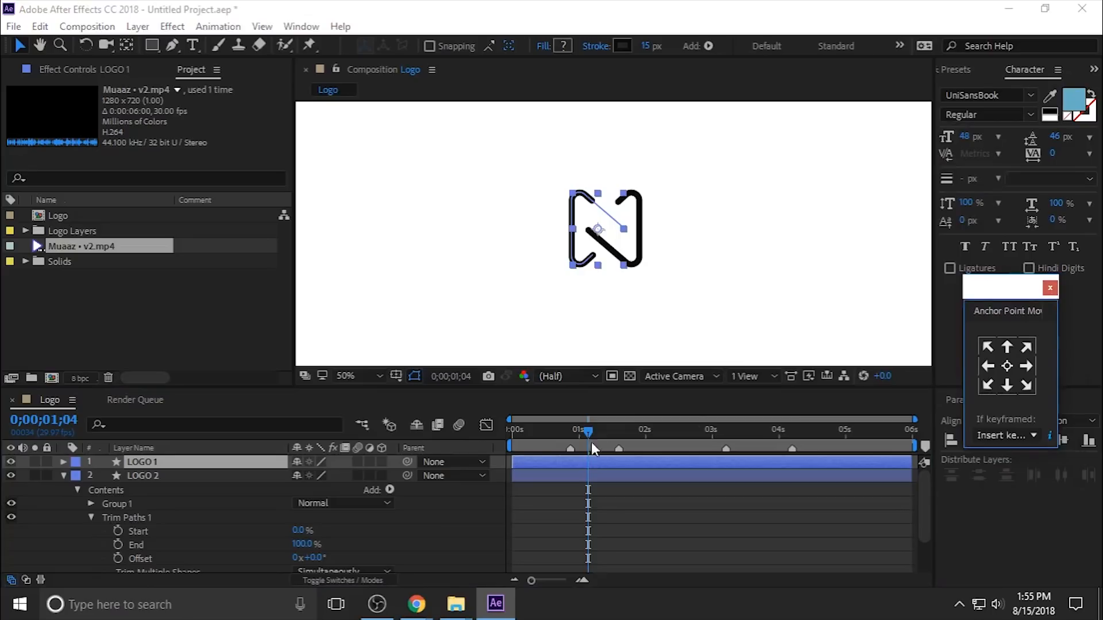
left_click(173, 467)
key("u")
left_click(166, 476)
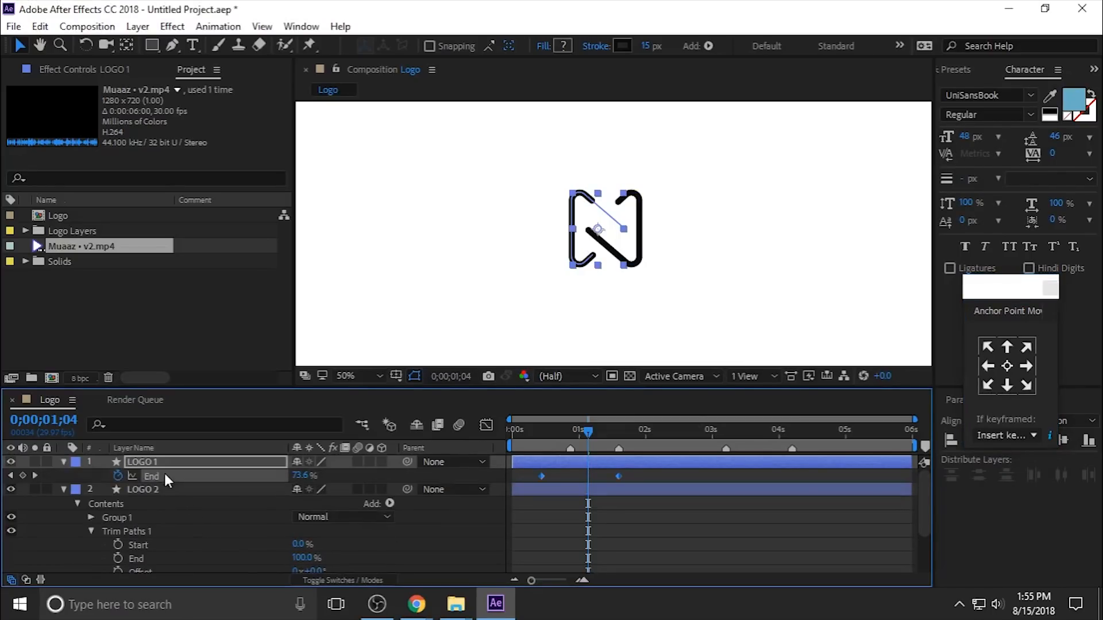
Keyframe the End of LOGO 2's Trim Paths at 33% at 0;00;00;13 and 100% at 0;00;01;18, matching LOGO 1's keyframe times
key("j")
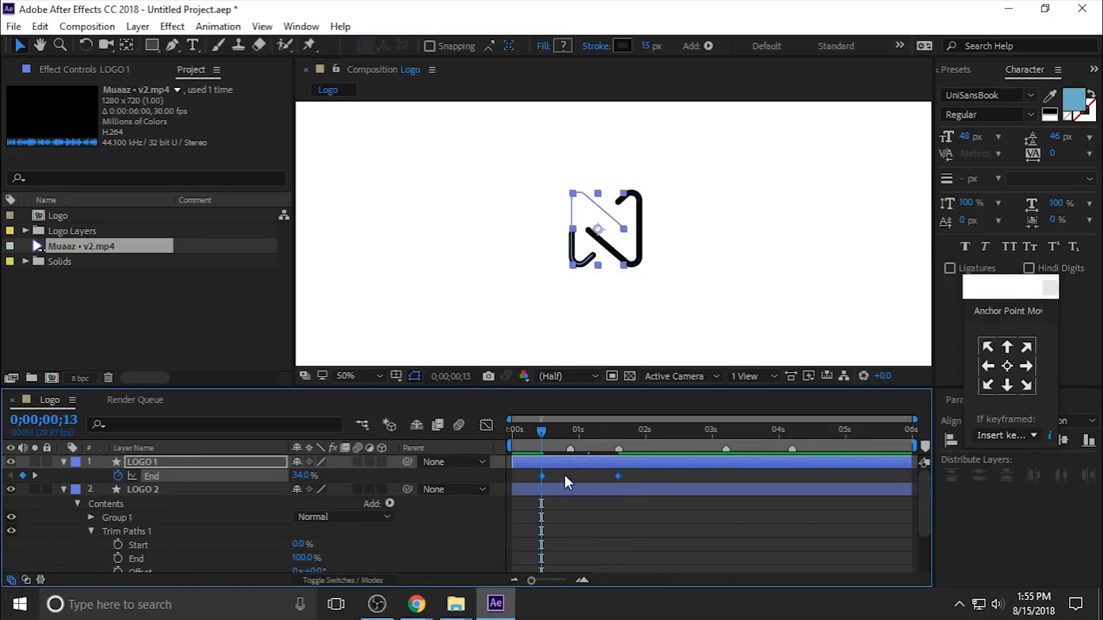
key("k")
key("j")
left_click_drag(308, 562, 277, 560)
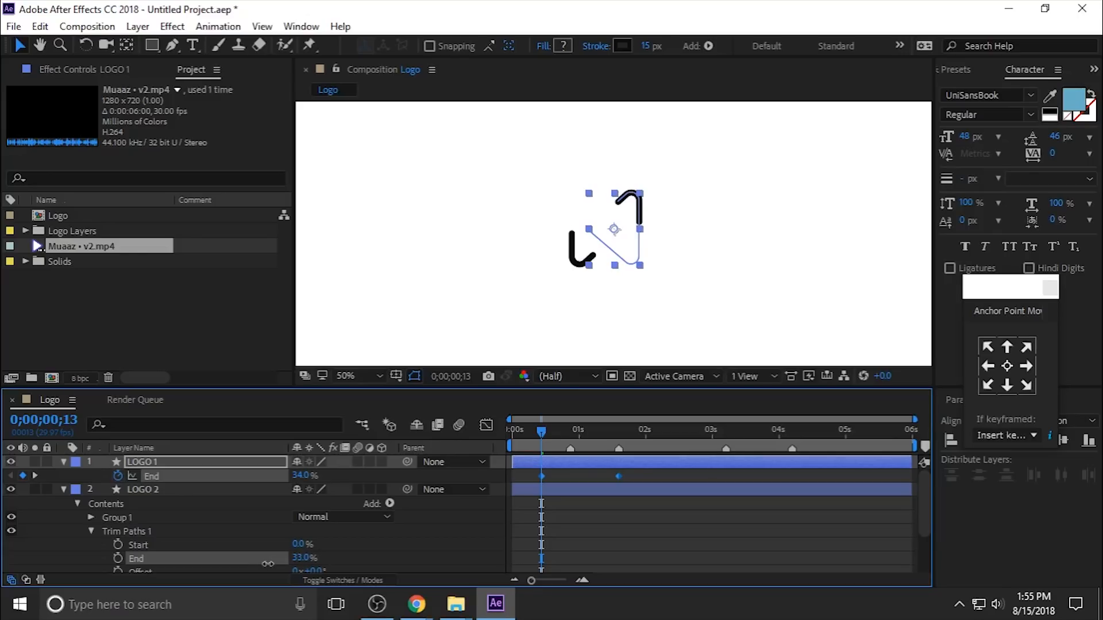
key("ctrl+Down")
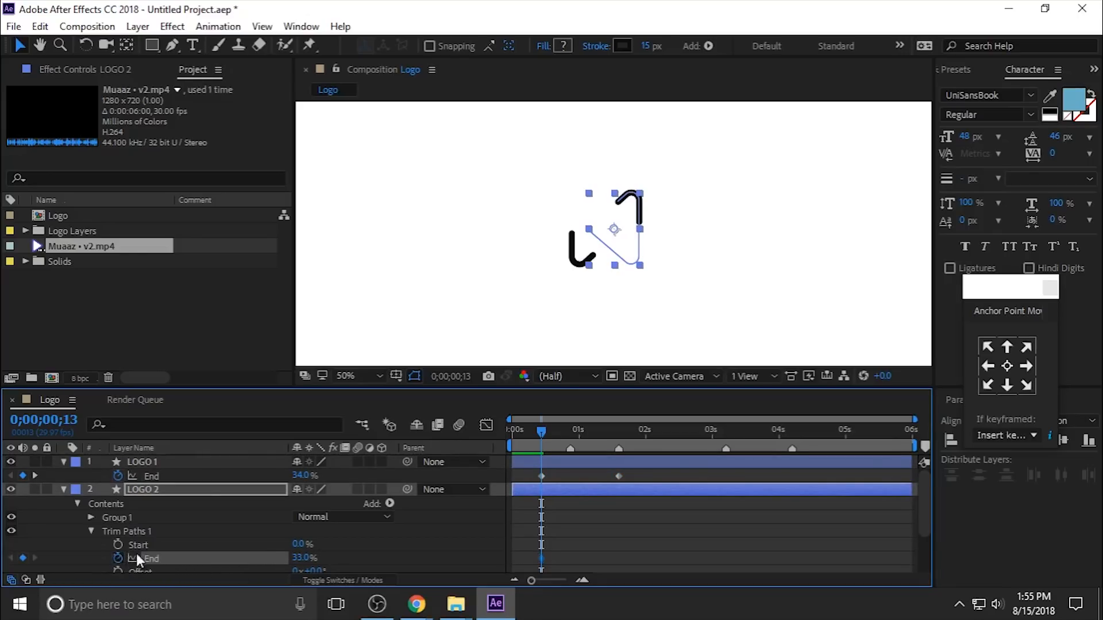
key("k")
left_click_drag(303, 560, 469, 553)
Show only LOGO 2's keyframed properties and apply Easy Ease to the End keyframes of both logo layers
left_click_drag(635, 474, 515, 563)
left_click(212, 464)
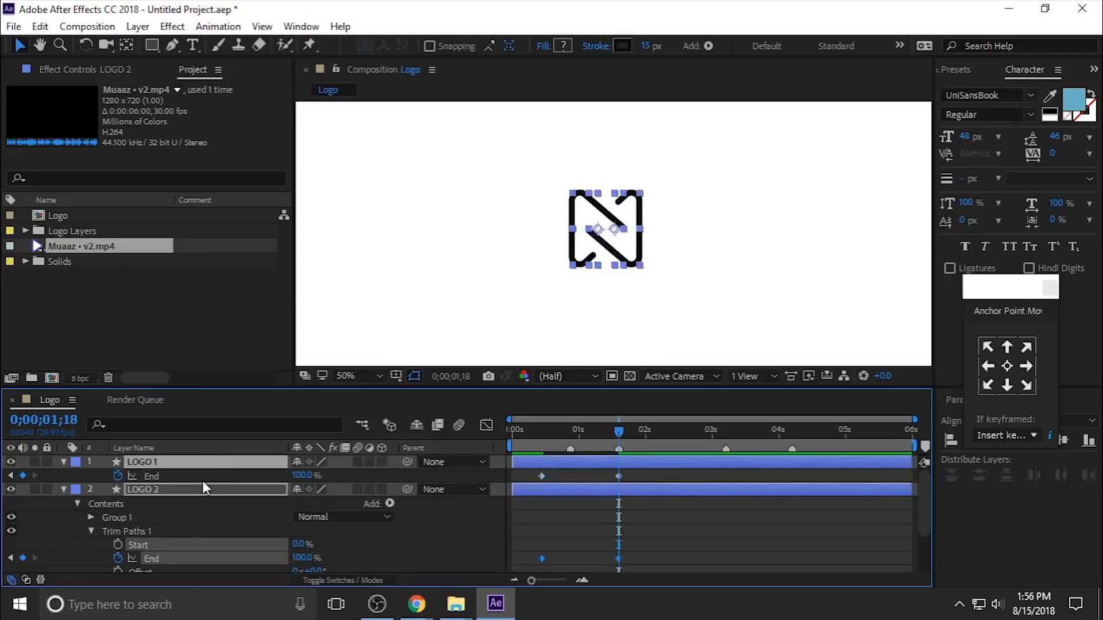
left_click(203, 480)
left_click(202, 489)
key("u")
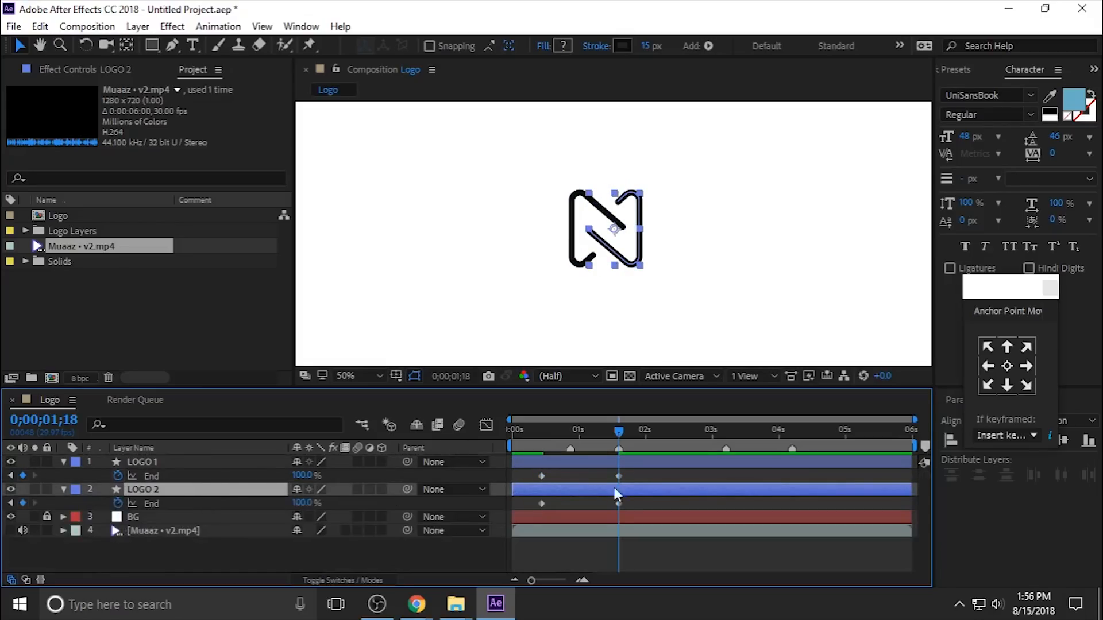
left_click_drag(648, 475, 518, 515)
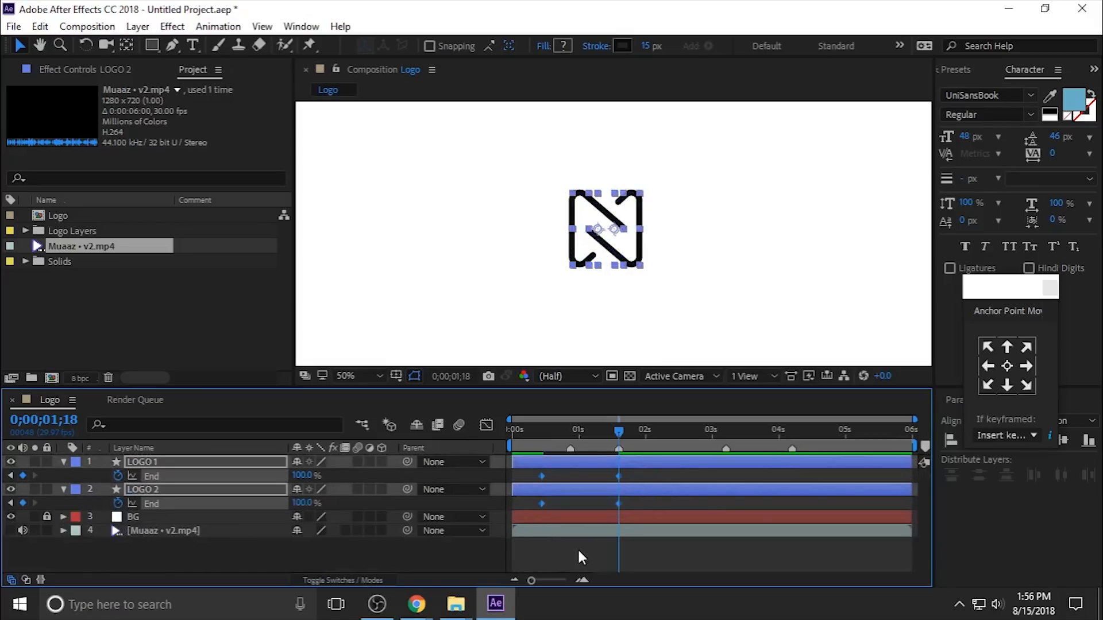
right_click(618, 503)
mouse_move(683, 489)
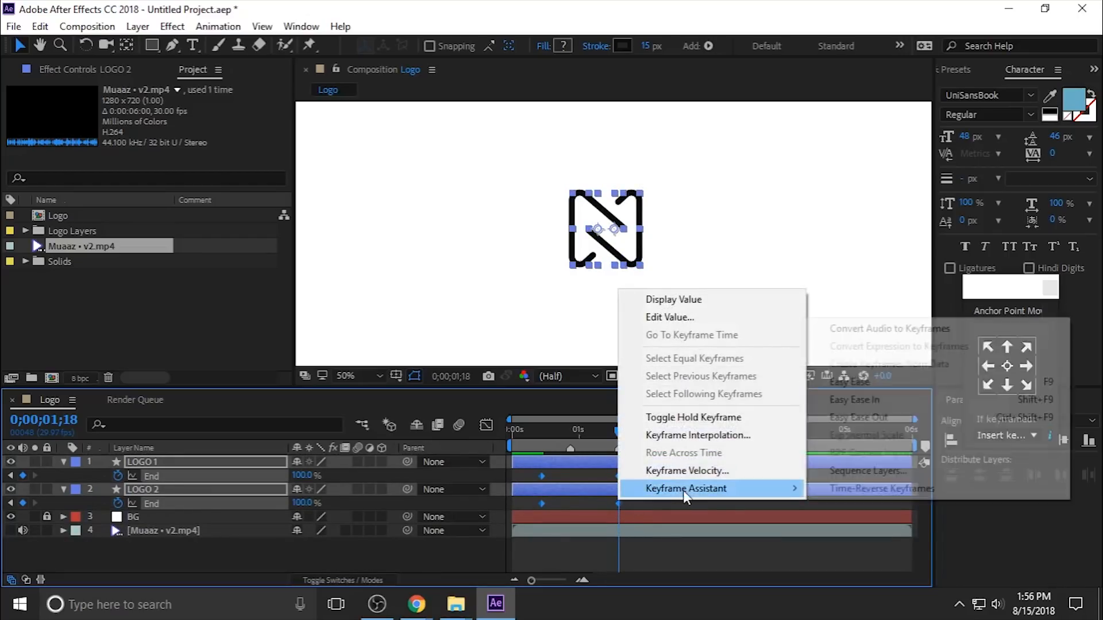
left_click(884, 382)
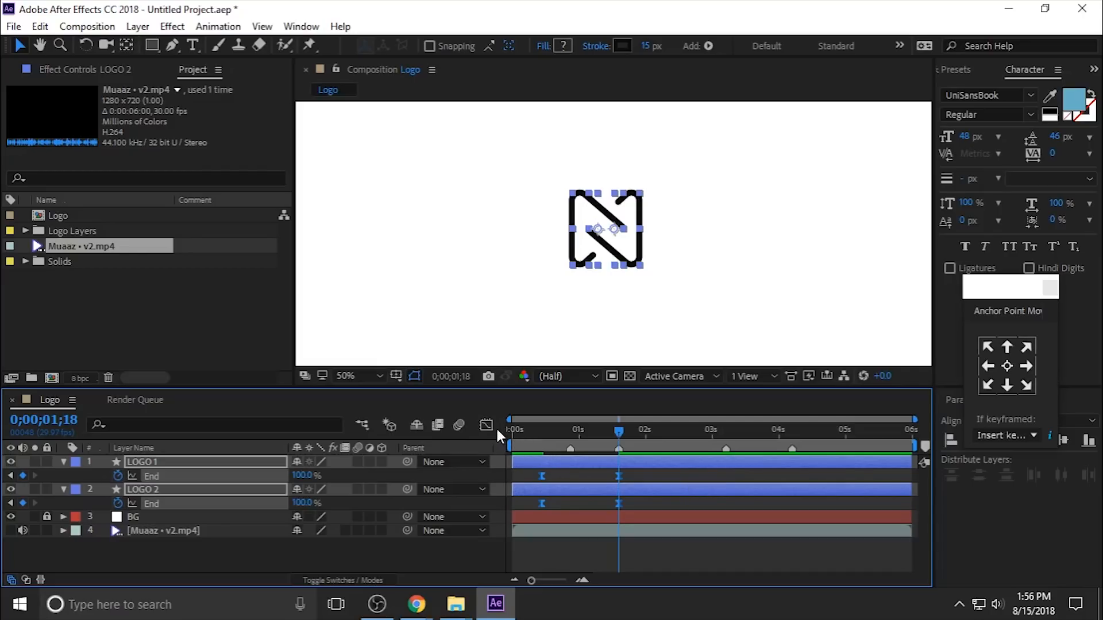
Reshape the speed graph of both End animations into a sharp early peak with a long ease-out, and preview it
left_click(487, 425)
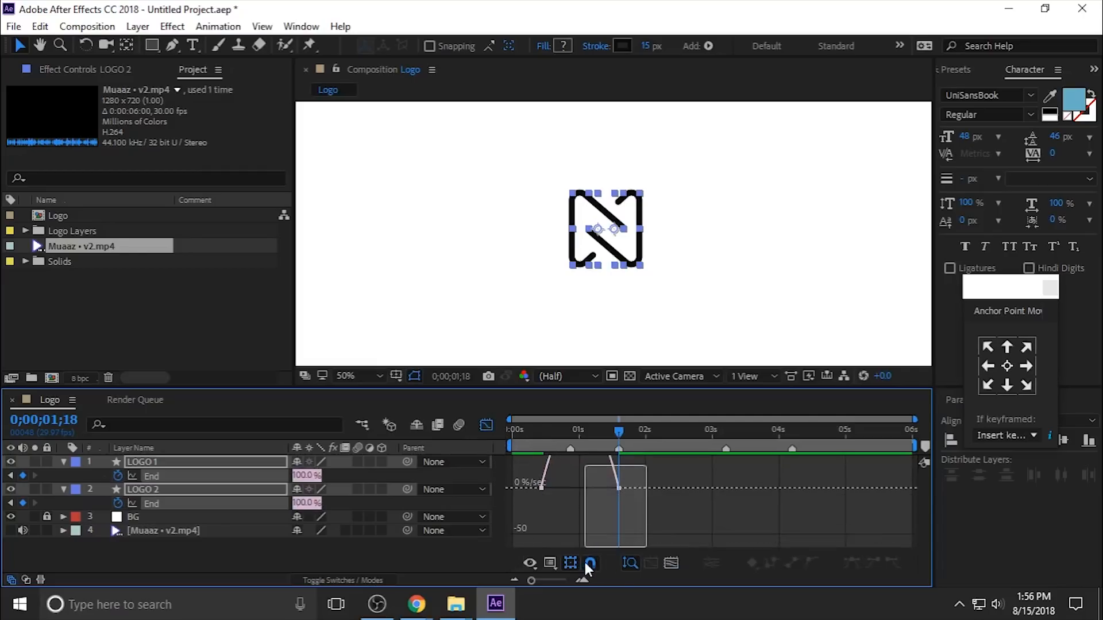
left_click_drag(610, 536, 582, 539)
key("space")
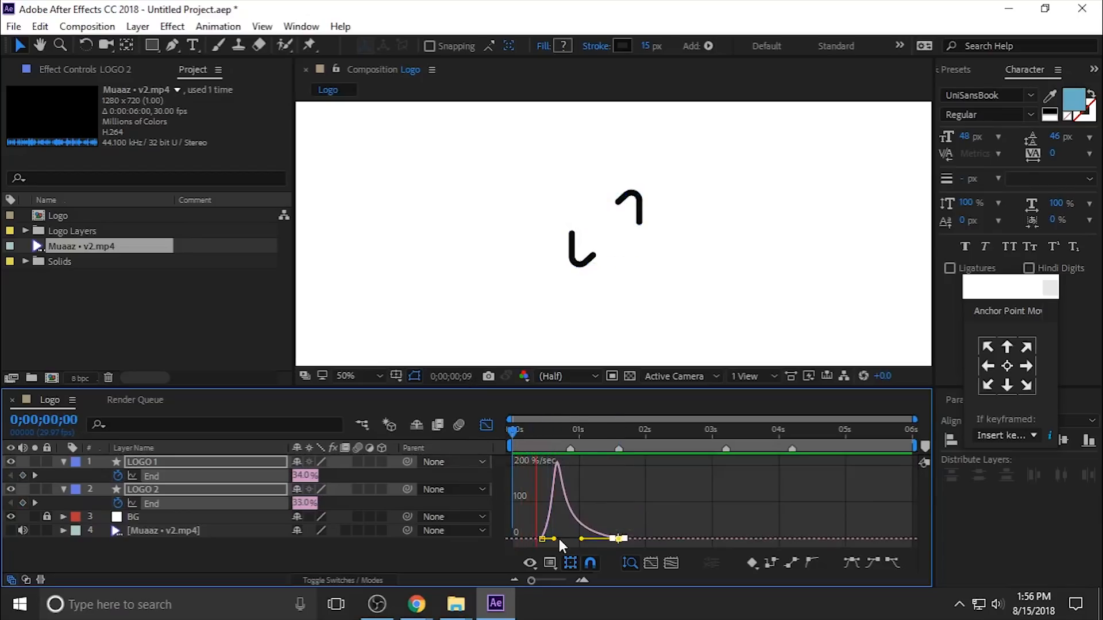
key("space")
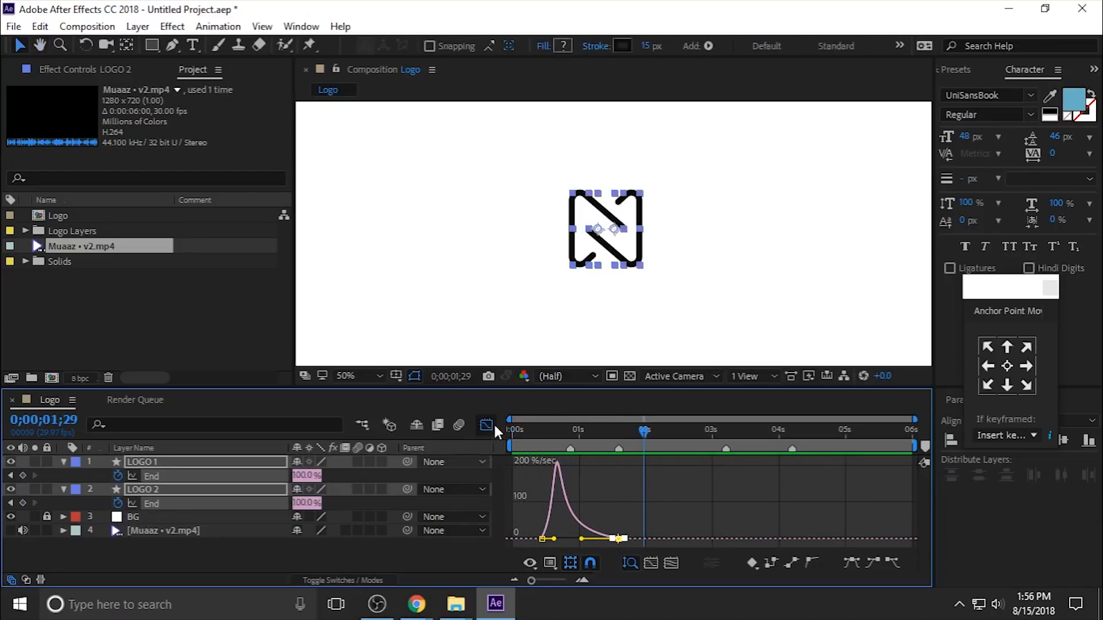
left_click(486, 425)
left_click(653, 507)
Preview the animation, shift the second End keyframes of both logo layers past the second marker, and play it back again
mouse_move(643, 433)
left_mouse_down()
mouse_move(521, 458)
mouse_move(510, 441)
left_mouse_up()
key("space")
key("space")
mouse_move(540, 434)
left_mouse_down()
mouse_move(606, 441)
mouse_move(608, 502)
mouse_move(635, 502)
left_mouse_up()
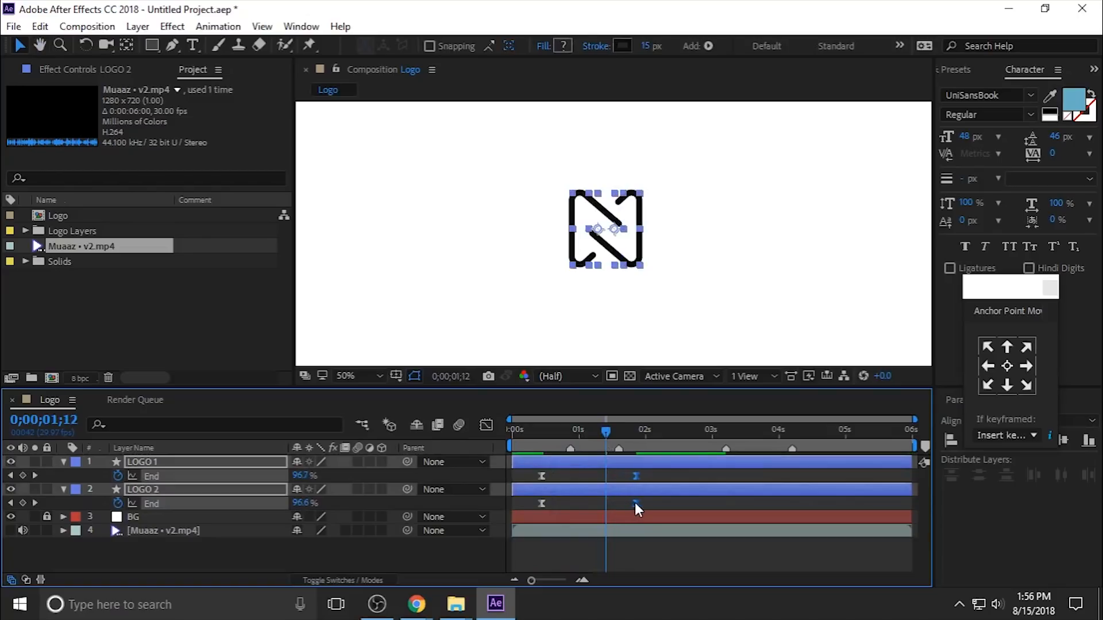
left_click_drag(597, 433, 510, 457)
key("space")
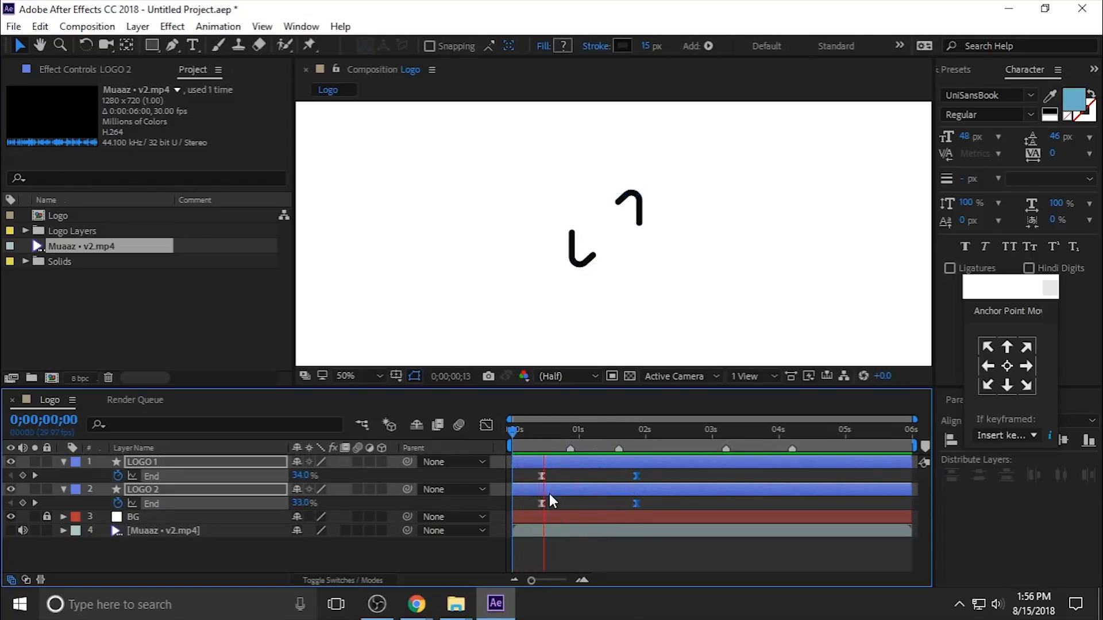
key("space")
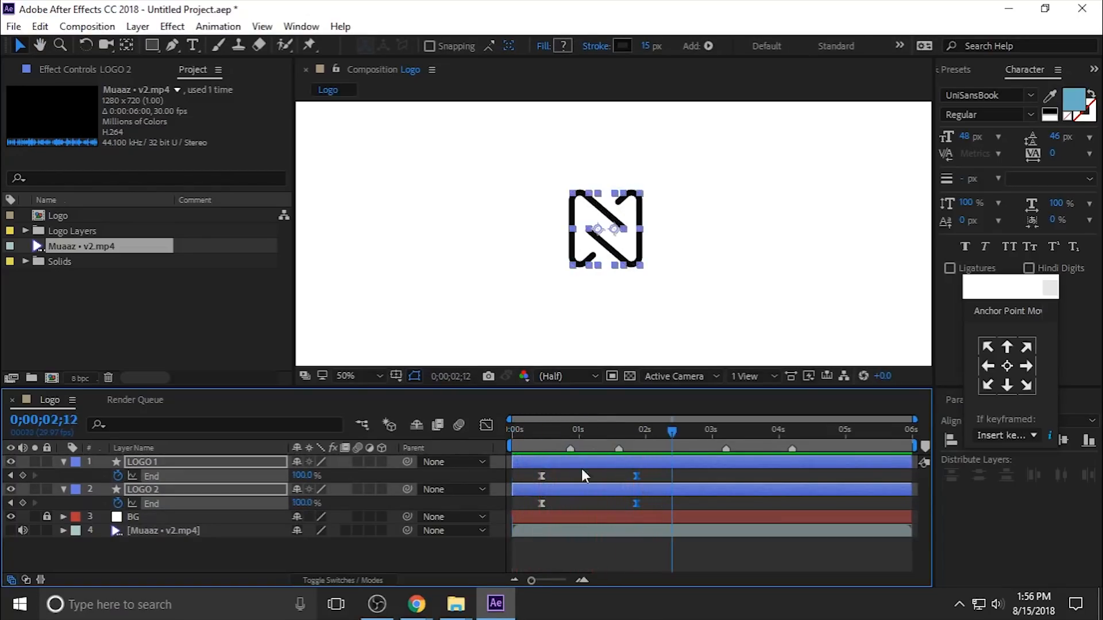
Pull the second End keyframes of both logo layers slightly earlier, keeping them just past the second marker, and preview the timing
left_click_drag(635, 476, 628, 478)
left_click_drag(672, 431, 474, 446)
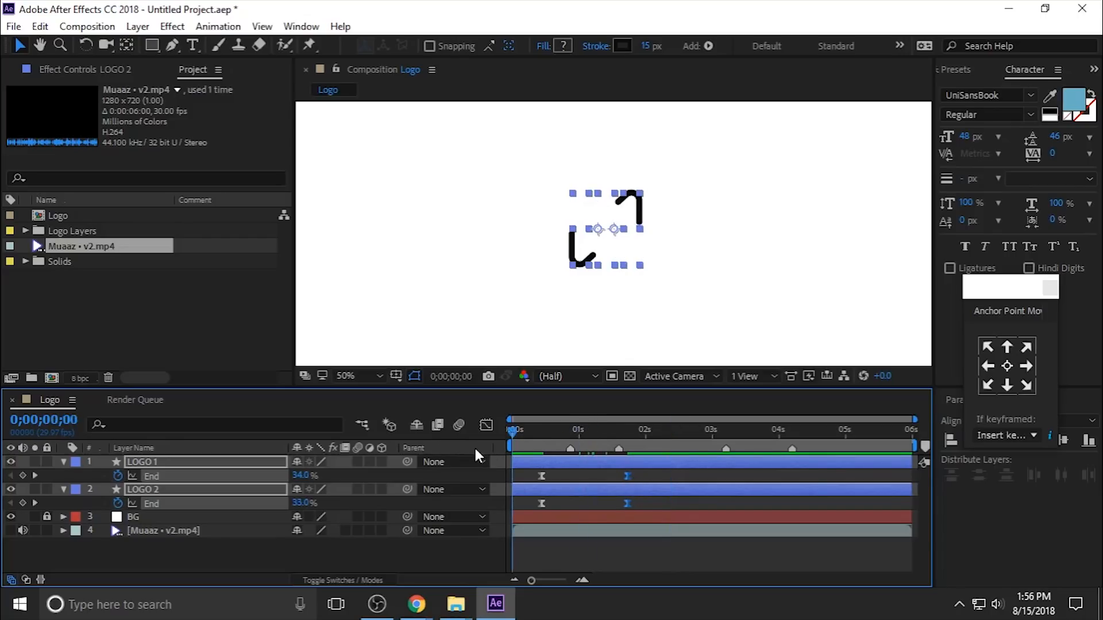
key("space")
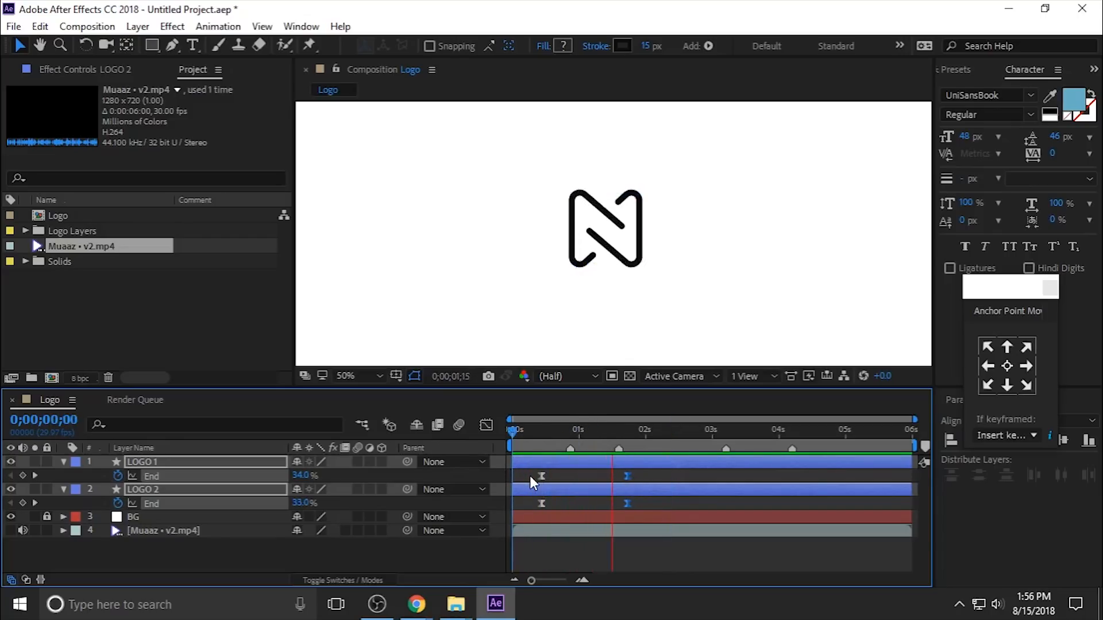
key("space")
left_click(356, 557)
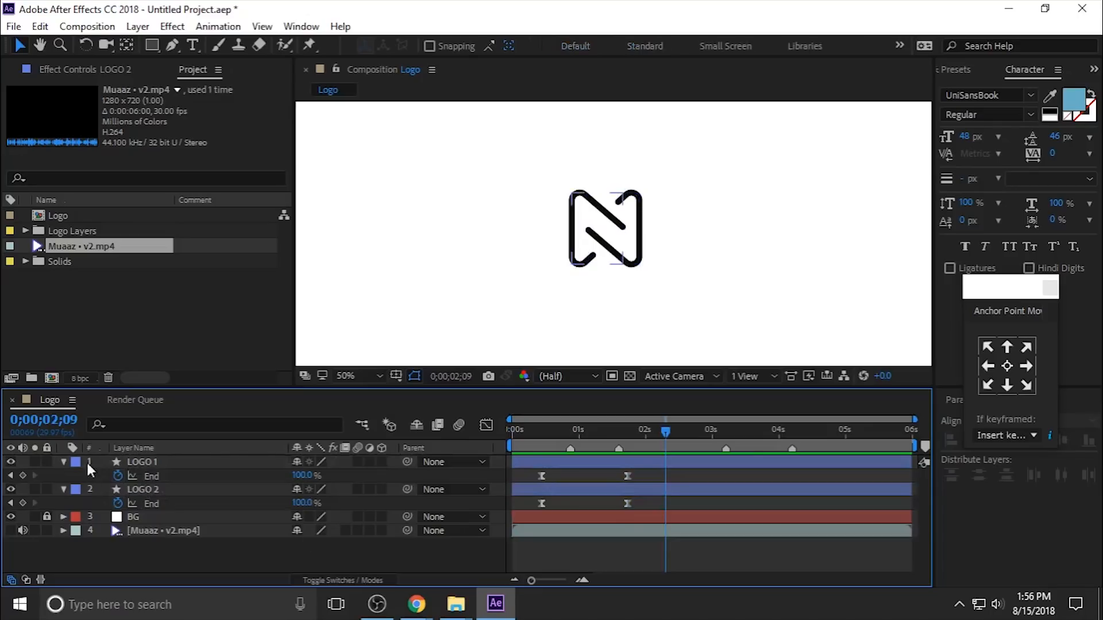
Collapse LOGO 1 and LOGO 2 and pre-compose them together, moving all attributes into the new composition without adjusting its duration
left_click(63, 461)
left_click(64, 476)
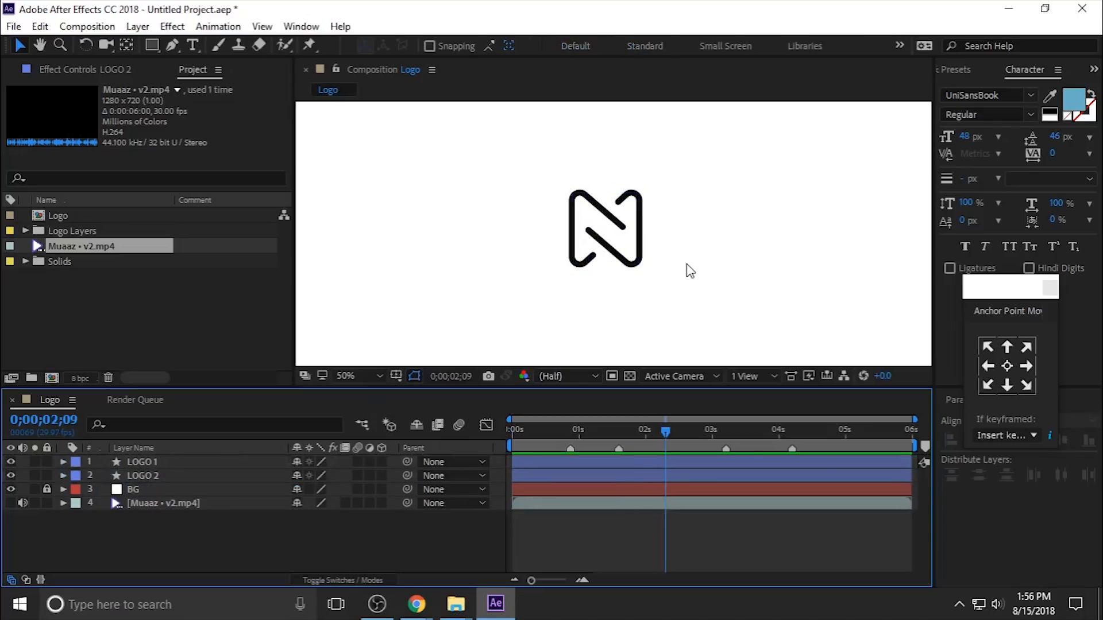
left_click_drag(616, 233, 607, 257)
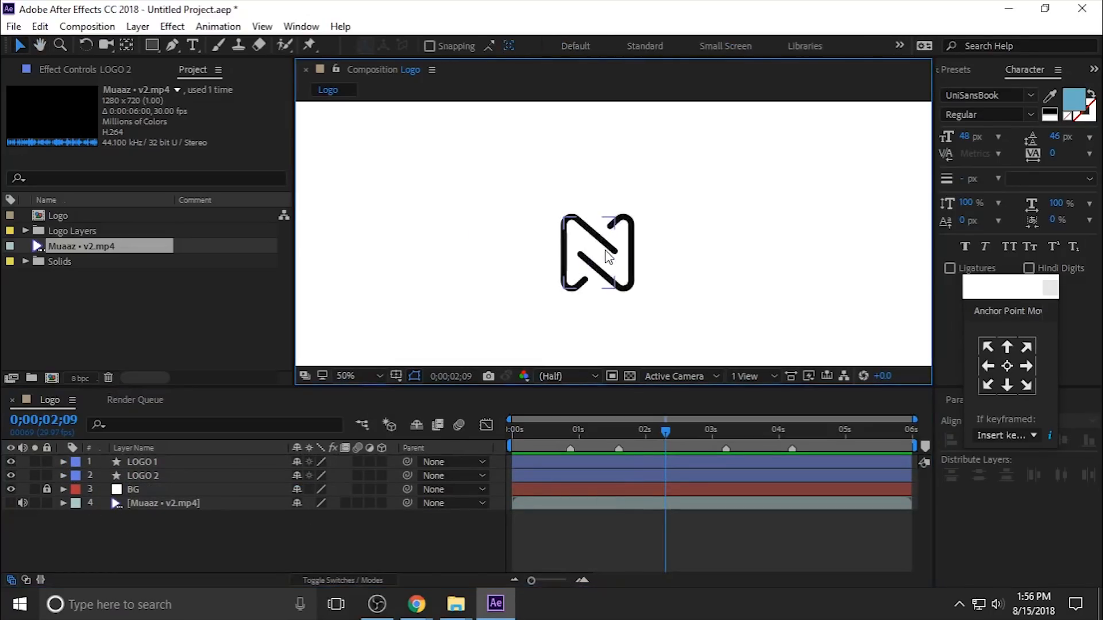
left_click(170, 459)
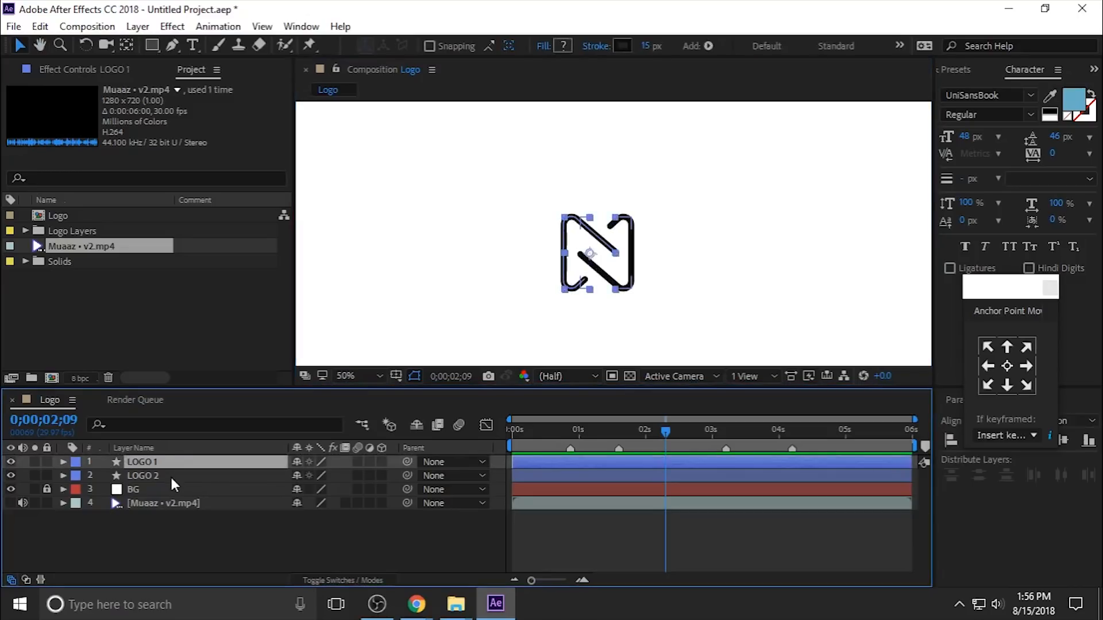
left_click(171, 476, "shift")
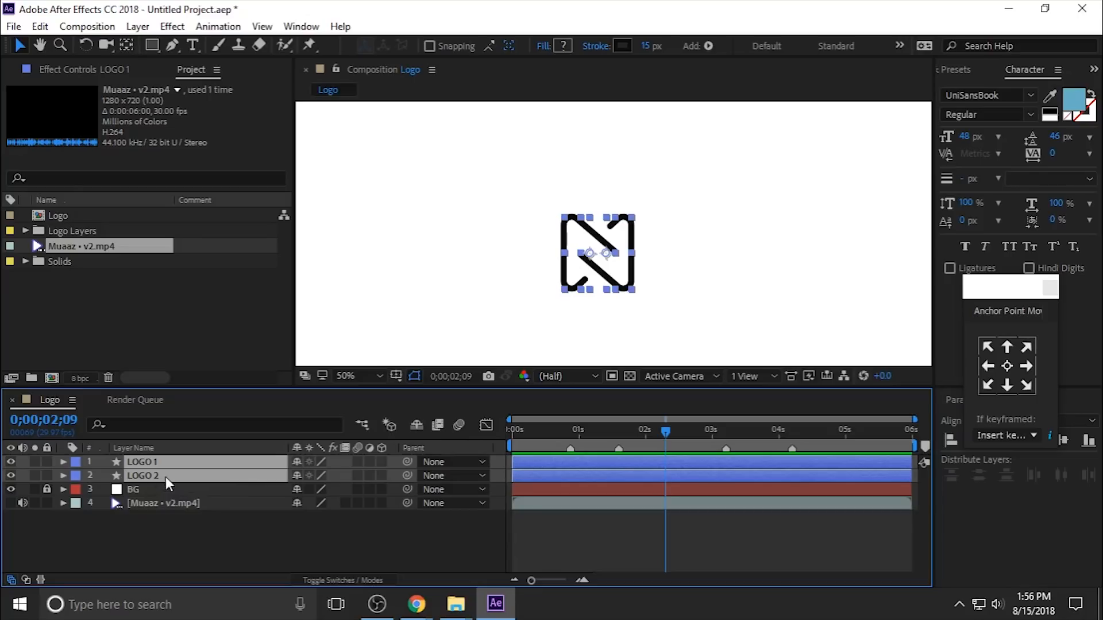
right_click(166, 476)
left_click(210, 524)
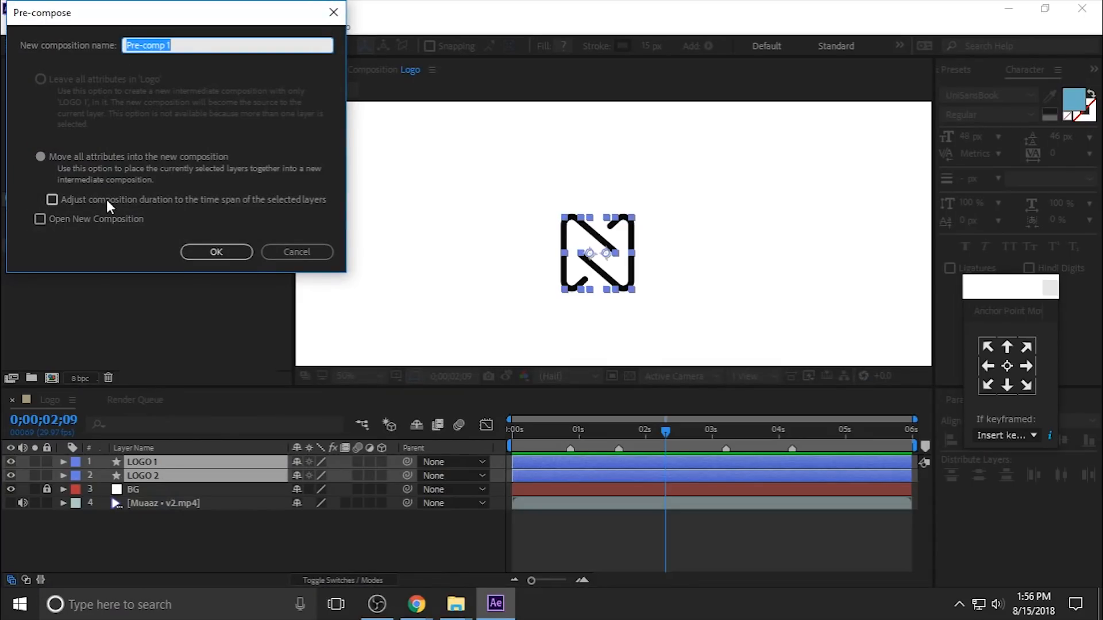
left_click(105, 199)
left_click(106, 199)
left_click(215, 253)
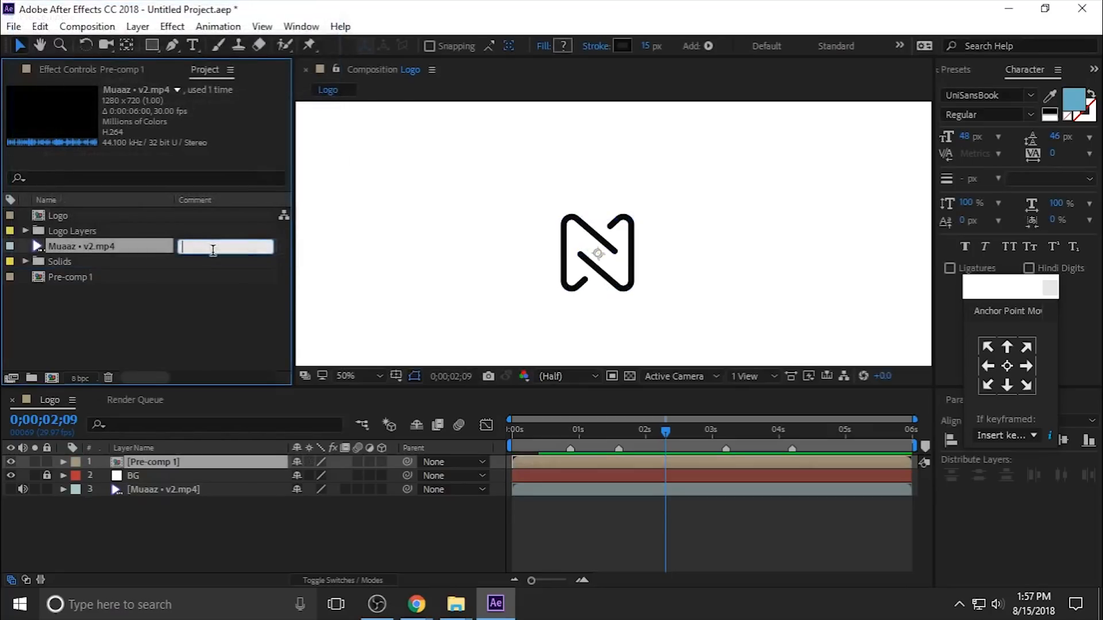
left_click(390, 527)
scroll(600, 335, "down", 1)
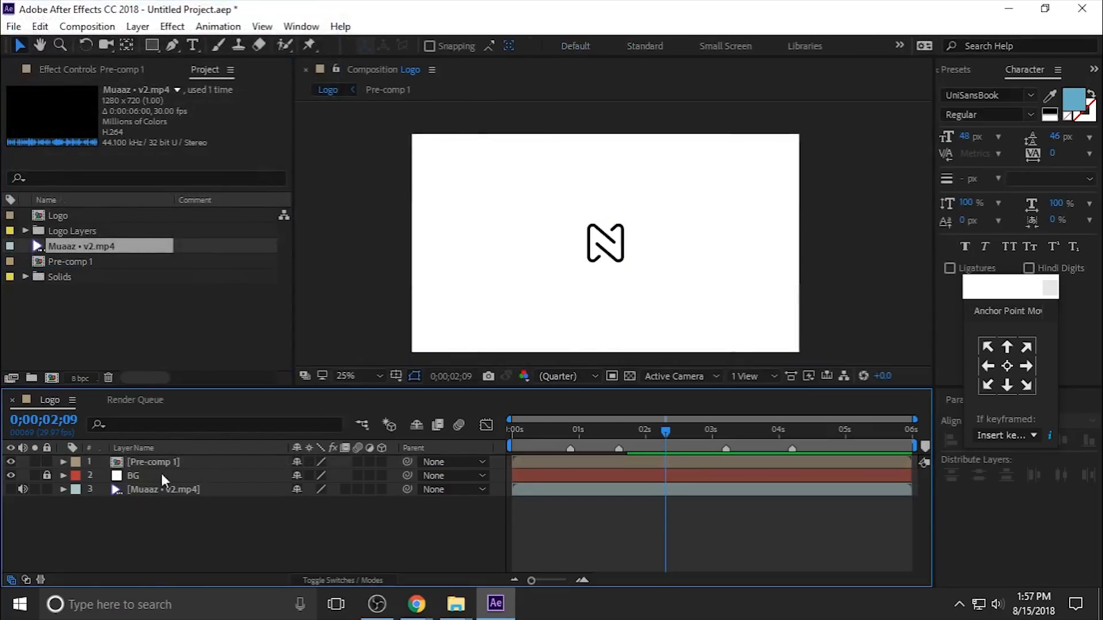
Open the new pre-composition, rename it LOGO and set its size to 500 × 500 px
left_click(144, 462)
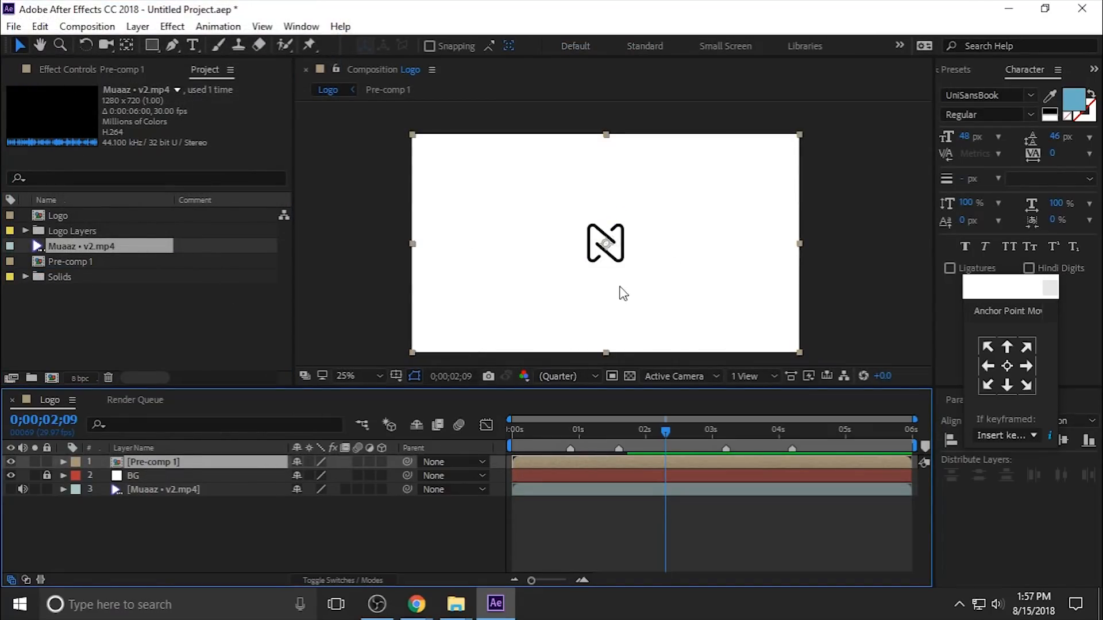
double_click(185, 460)
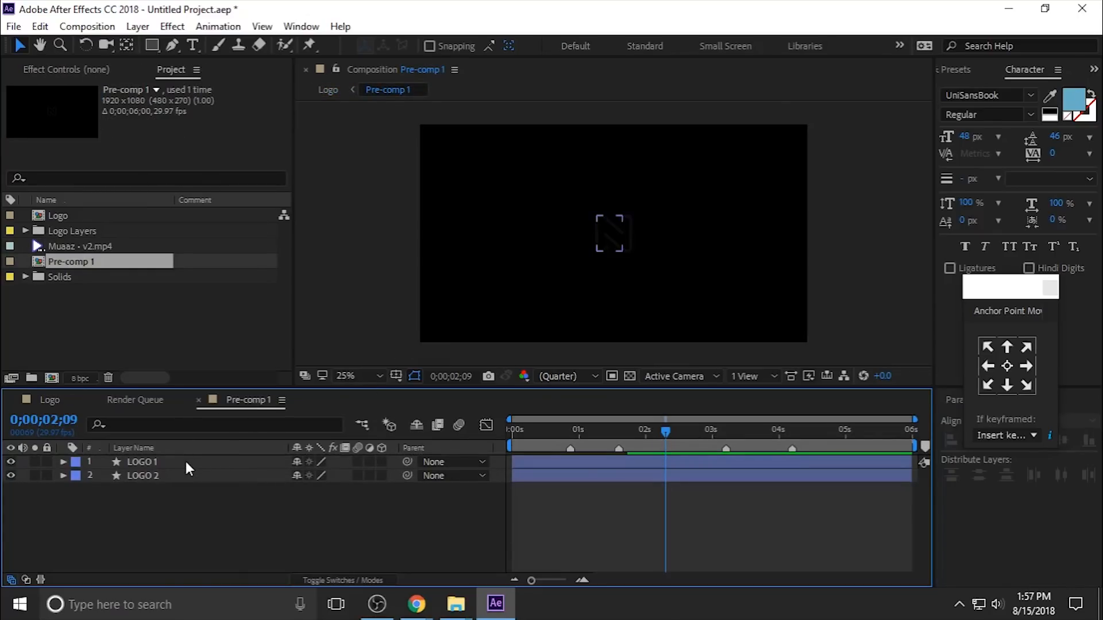
key("ctrl+k")
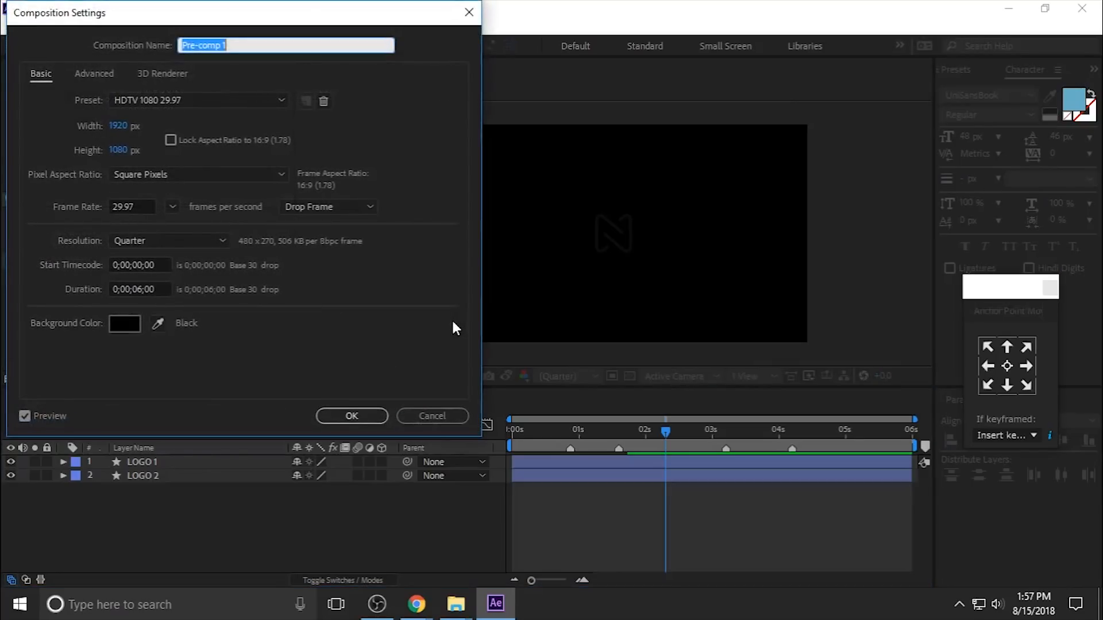
type("LOGO")
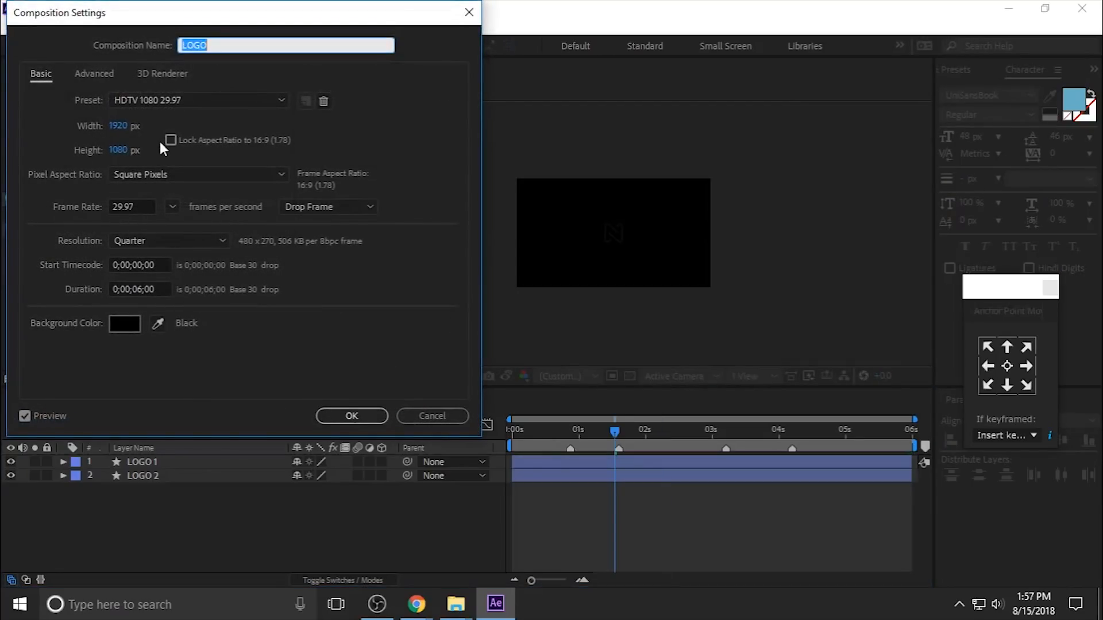
left_click(118, 125)
type("500")
left_click(118, 150)
type("500")
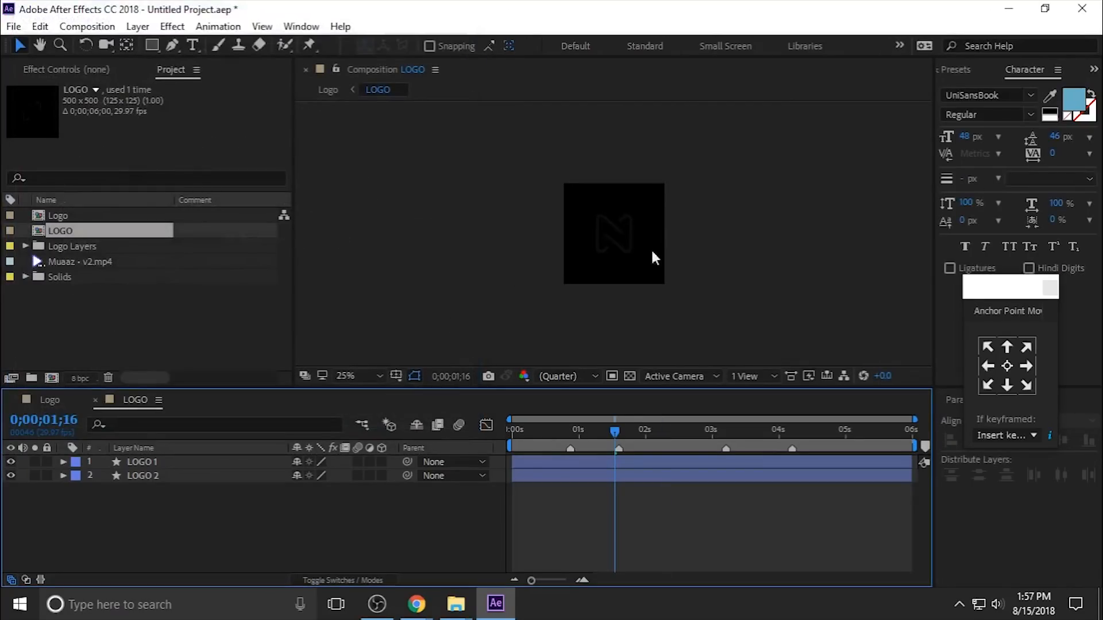
Reduce the LOGO composition's width and height to 275 px each so the frame fits closely around the logo
mouse_move(614, 431)
left_mouse_down()
mouse_move(581, 440)
mouse_move(617, 430)
left_mouse_up()
key("ctrl+k")
left_click_drag(124, 150, 109, 151)
left_click_drag(117, 125, 86, 125)
left_click(117, 151)
type("275")
key("Return")
key("ctrl+k")
left_click(126, 126)
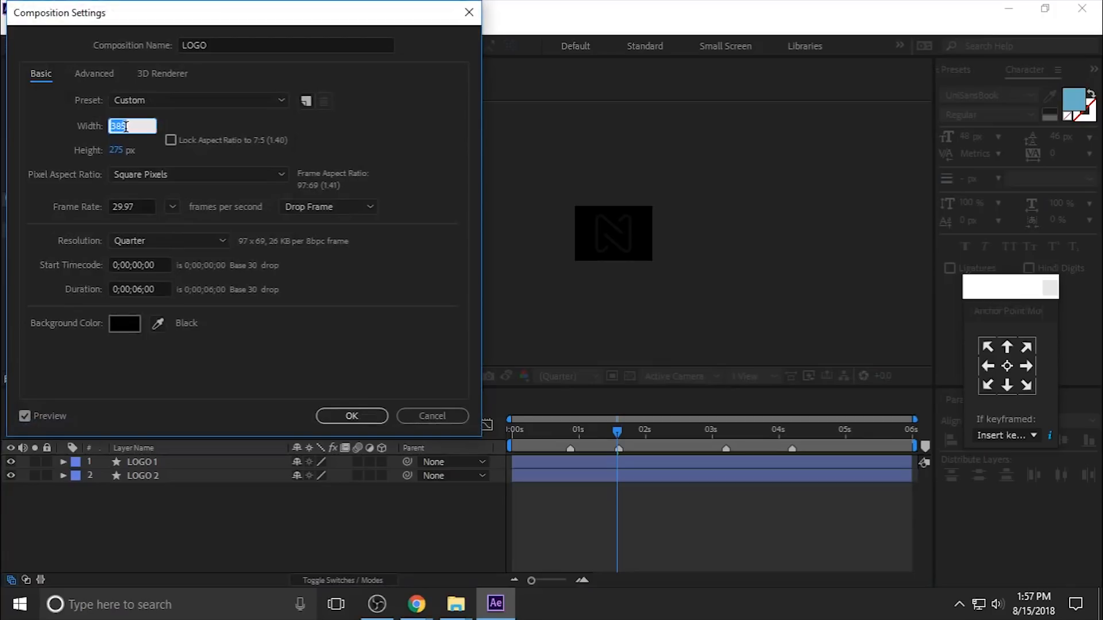
type("275")
key("Return")
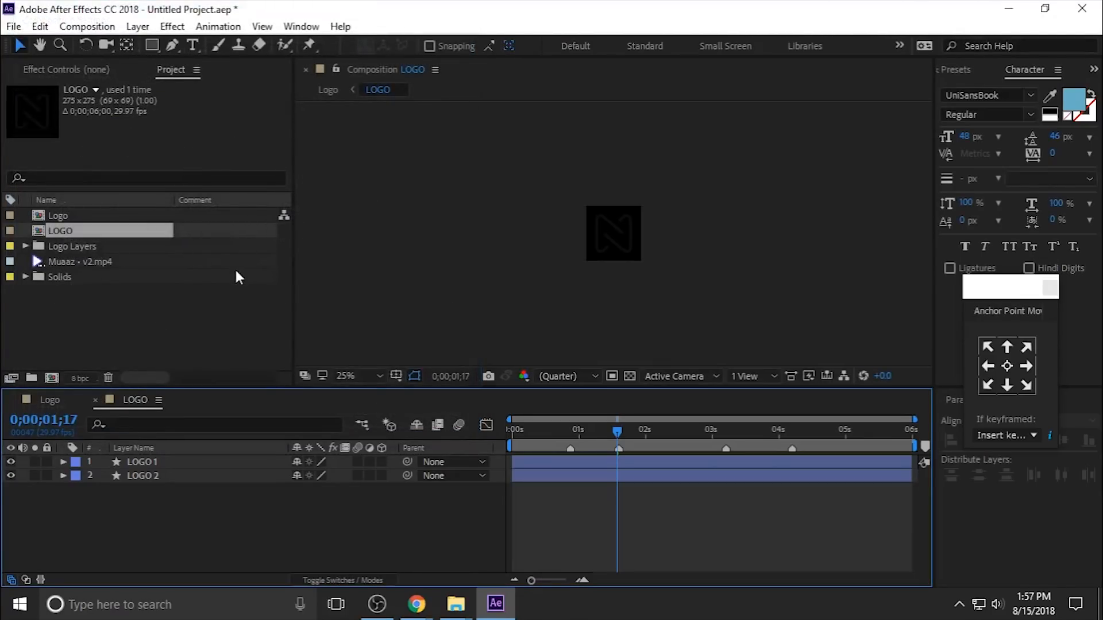
Close the LOGO pre-composition, return to the main Logo composition and preview the logo animation from the start
left_click(95, 399)
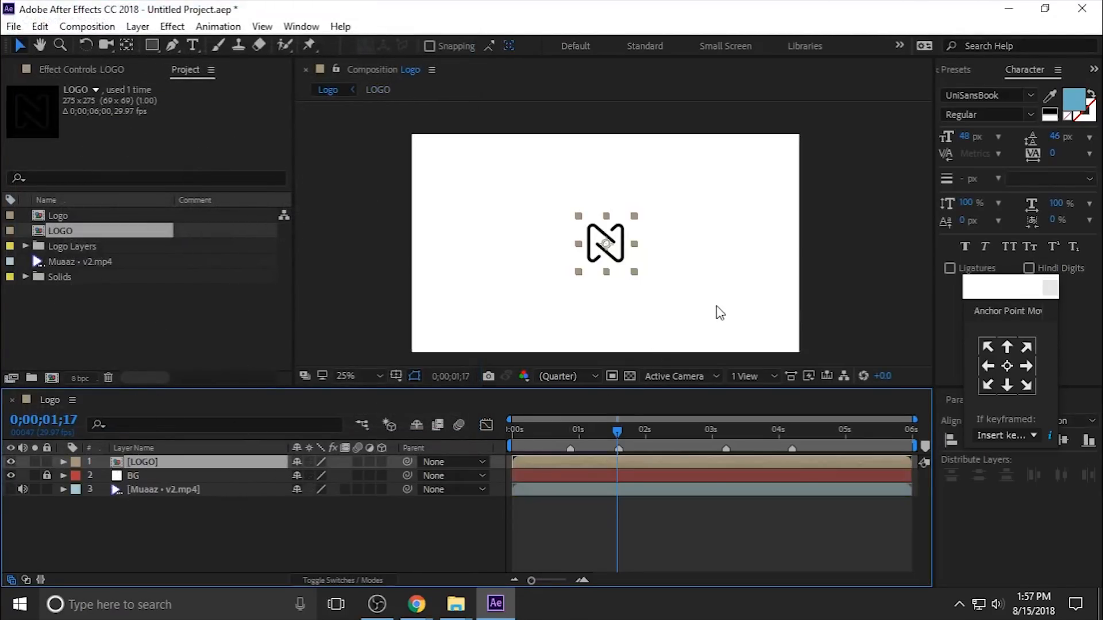
left_click(859, 295)
left_click_drag(607, 437, 495, 459)
key("space")
key("space")
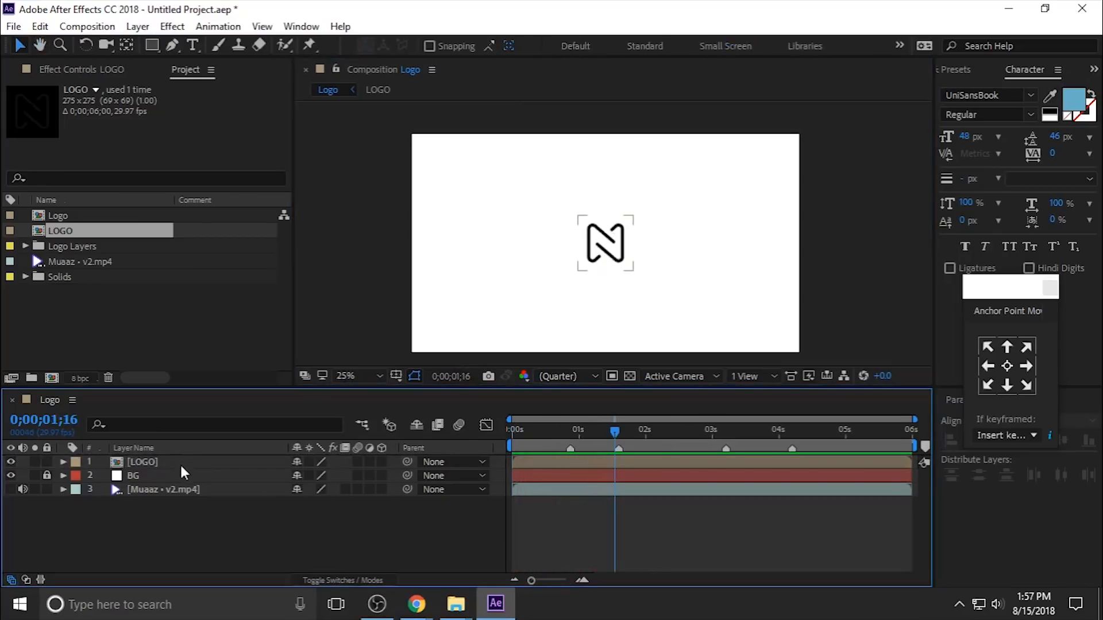
Keyframe the LOGO layer's Scale at the first audio marker and enlarge it to 664%
left_click(179, 463)
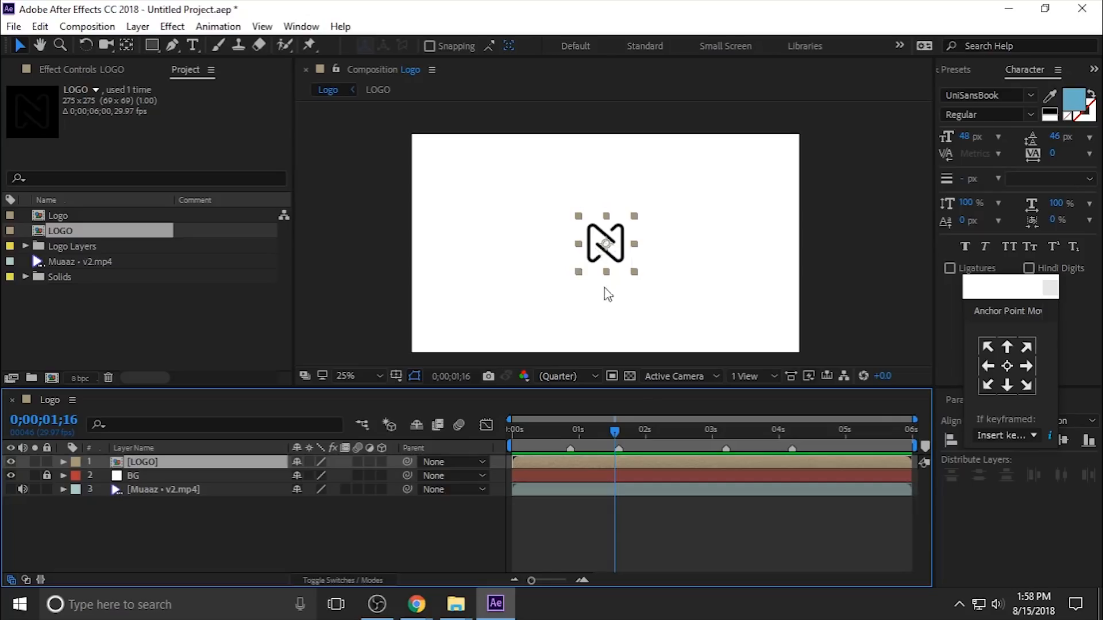
left_click_drag(620, 435, 576, 444)
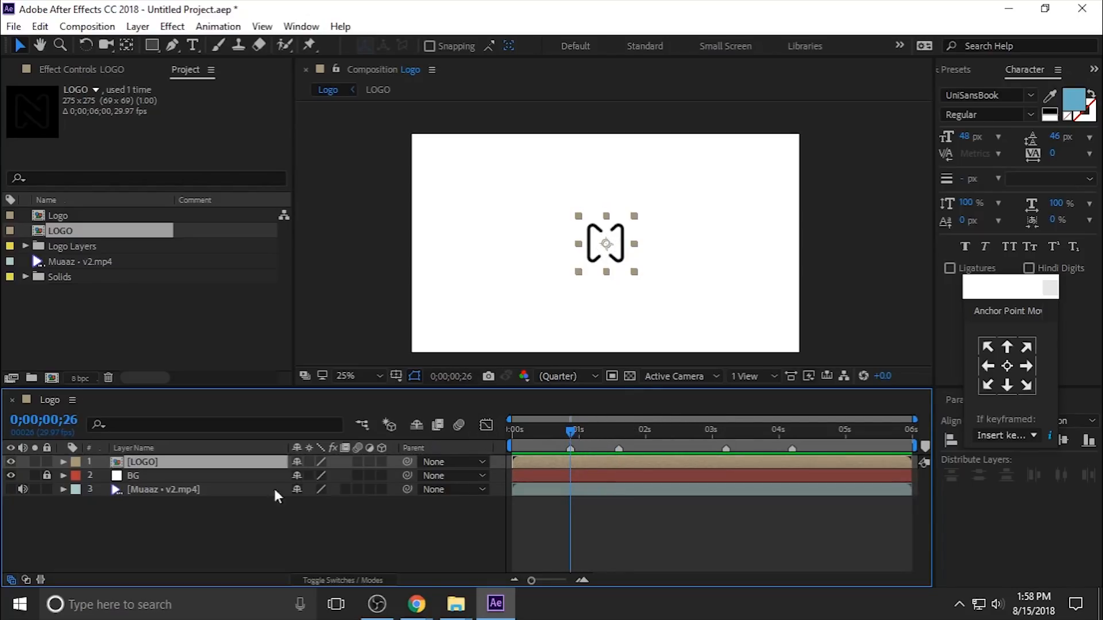
key("p")
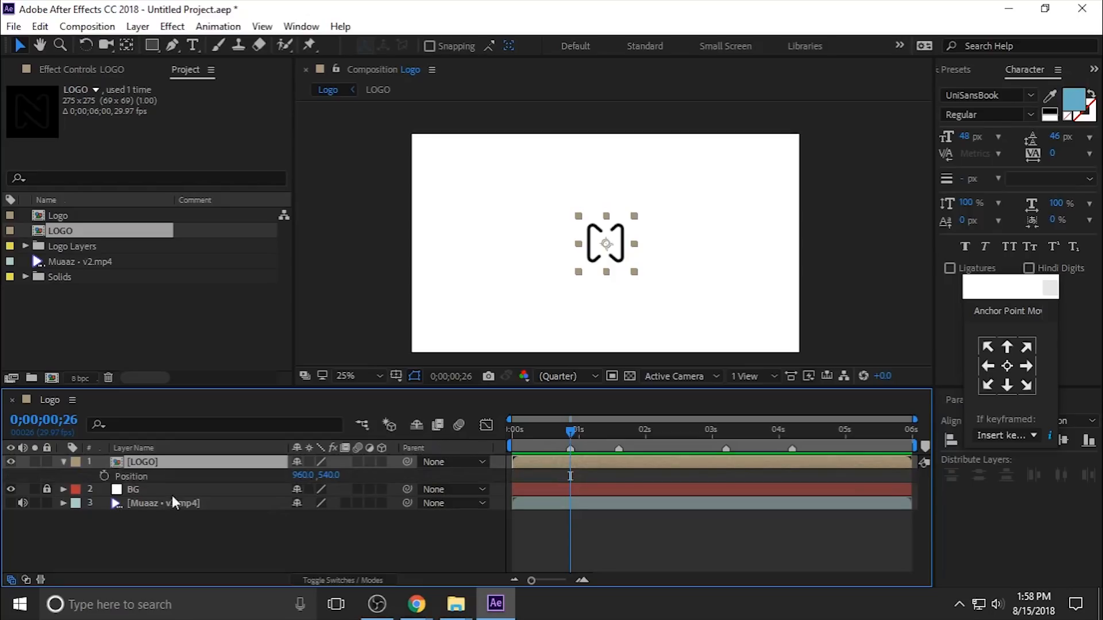
key("s")
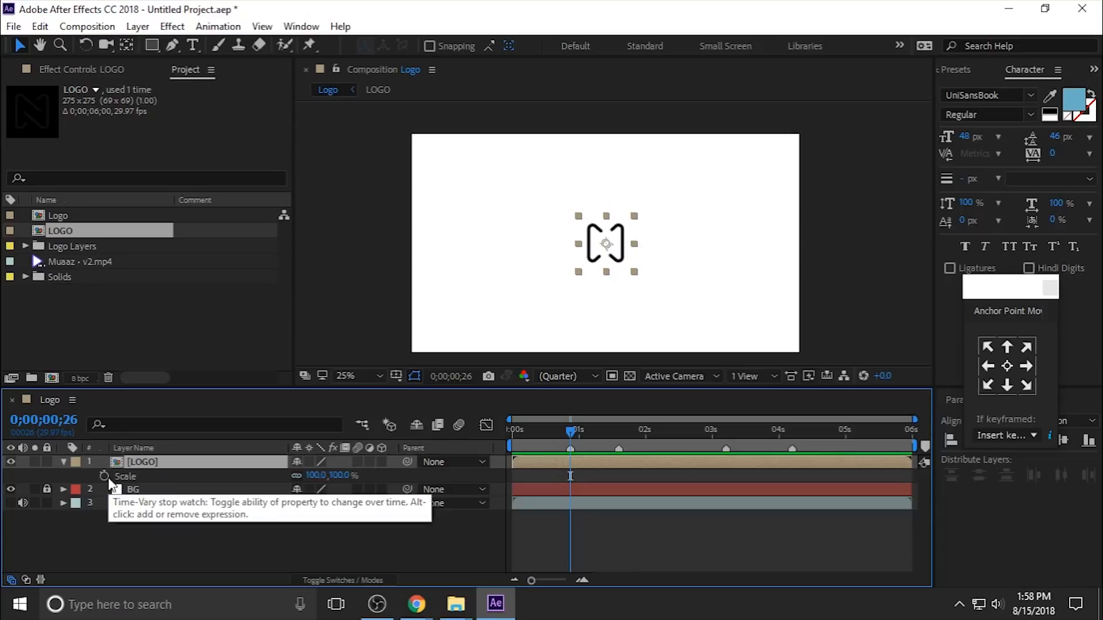
left_click(105, 476)
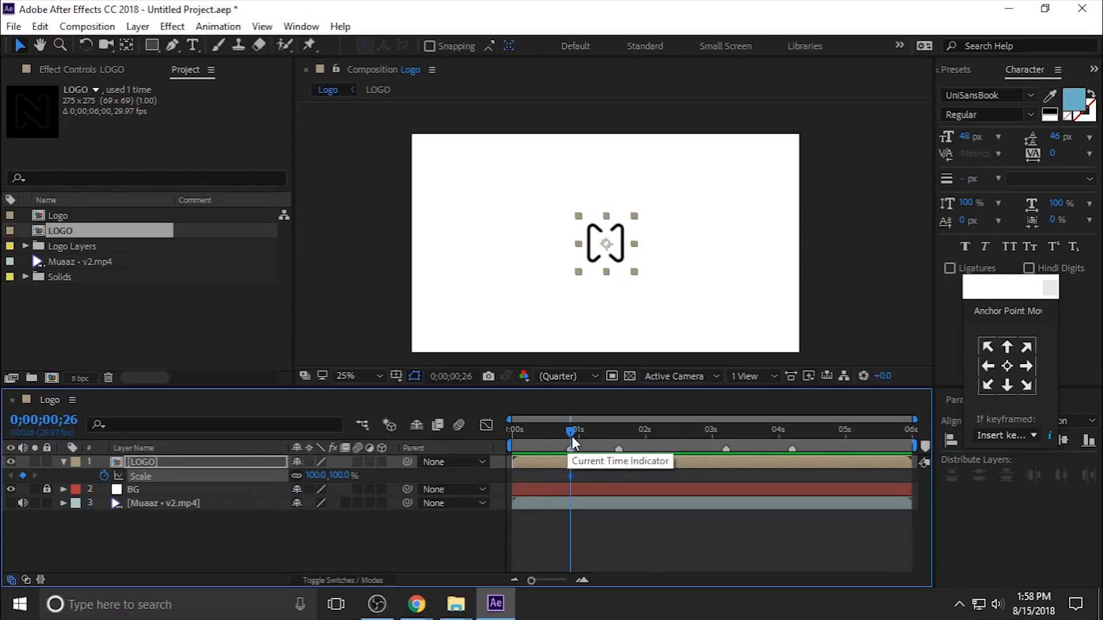
left_click_drag(325, 476, 774, 458)
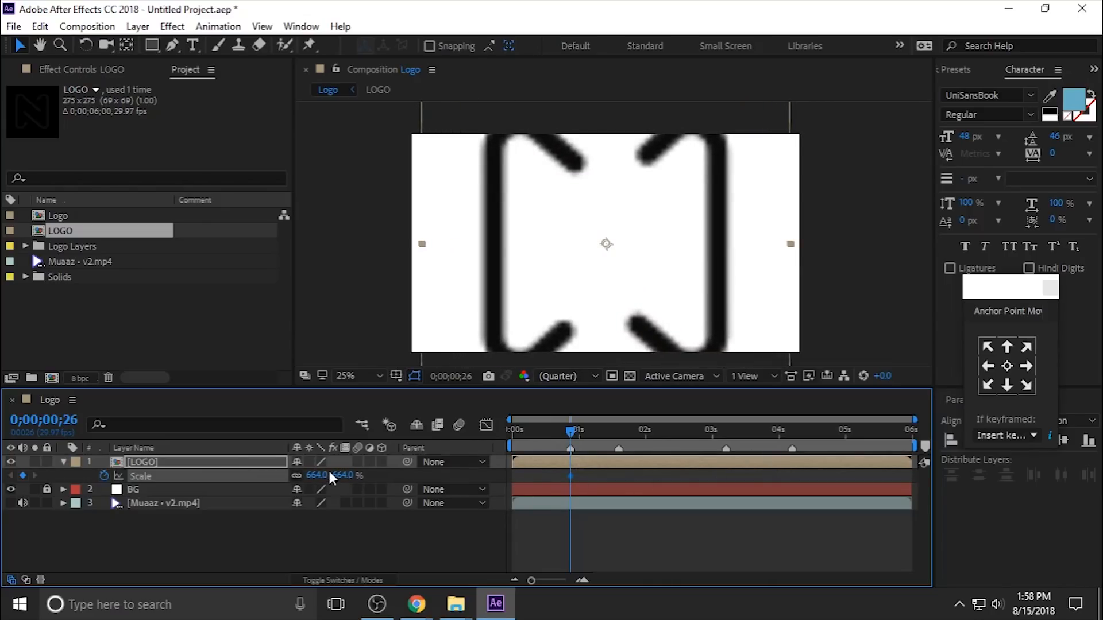
Turn on Collapse Transformations for the LOGO layer and raise its first Scale keyframe to 1274%
left_click(309, 460)
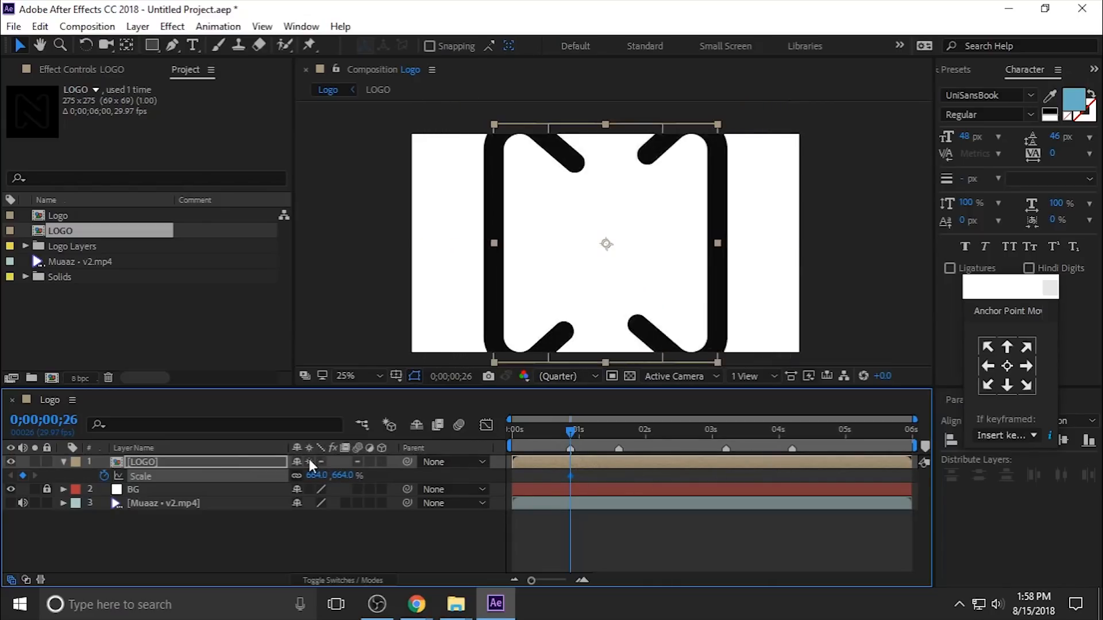
left_click(309, 460)
left_click(309, 460)
left_click_drag(351, 476, 847, 492)
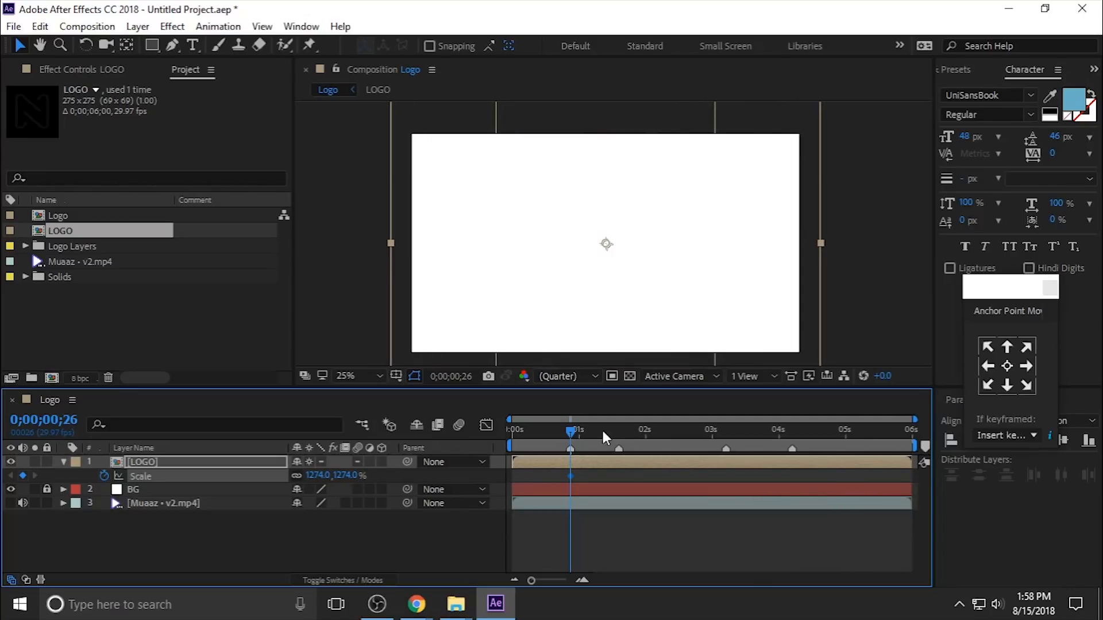
Add a 100% Scale keyframe to the LOGO layer at the second audio marker and preview the scale-down
left_click_drag(581, 446, 623, 438)
left_click(348, 476)
type("100")
key("Return")
left_click_drag(619, 444, 559, 446)
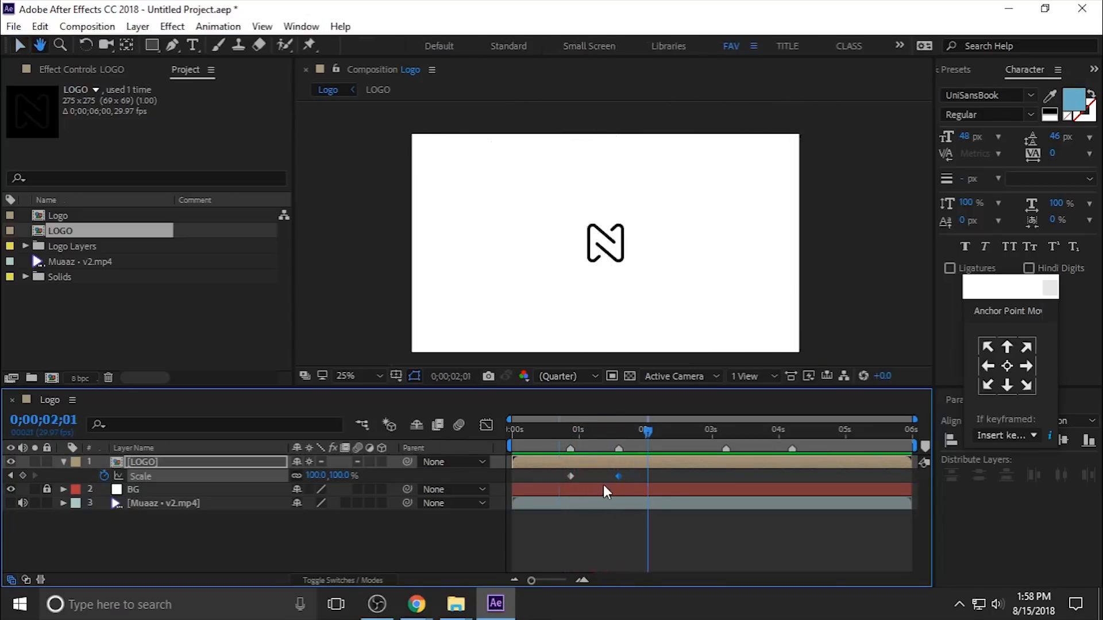
key("space")
left_click(632, 500)
left_click(635, 489)
Add a 201% Scale keyframe at 0;00;01;07, midway between the LOGO layer's two existing keyframes
left_click_drag(619, 440, 594, 452)
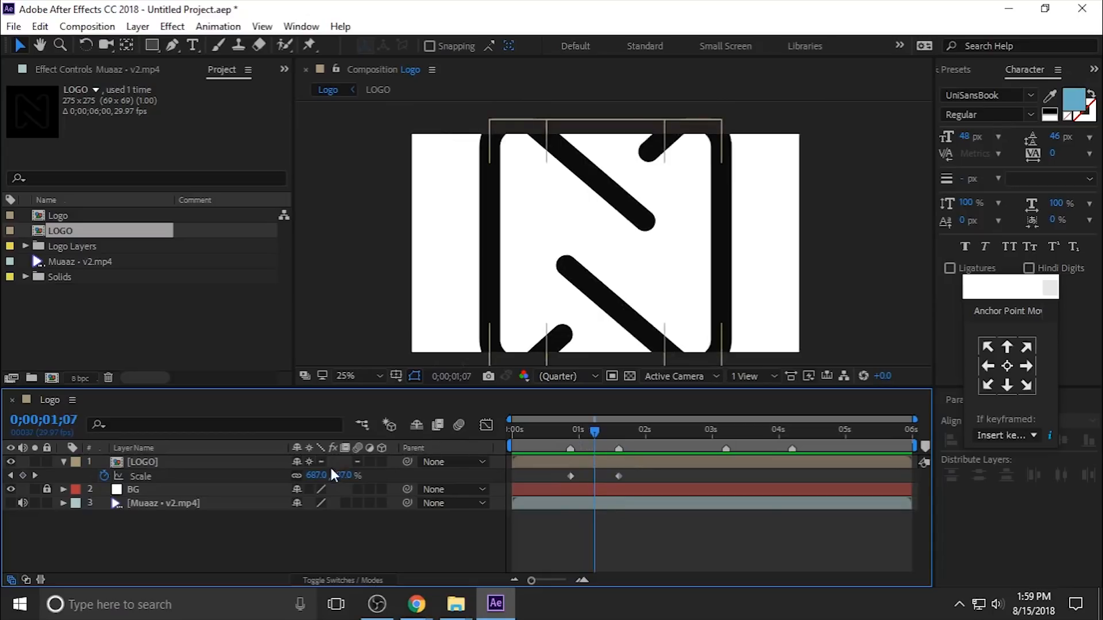
left_click_drag(333, 476, 74, 468)
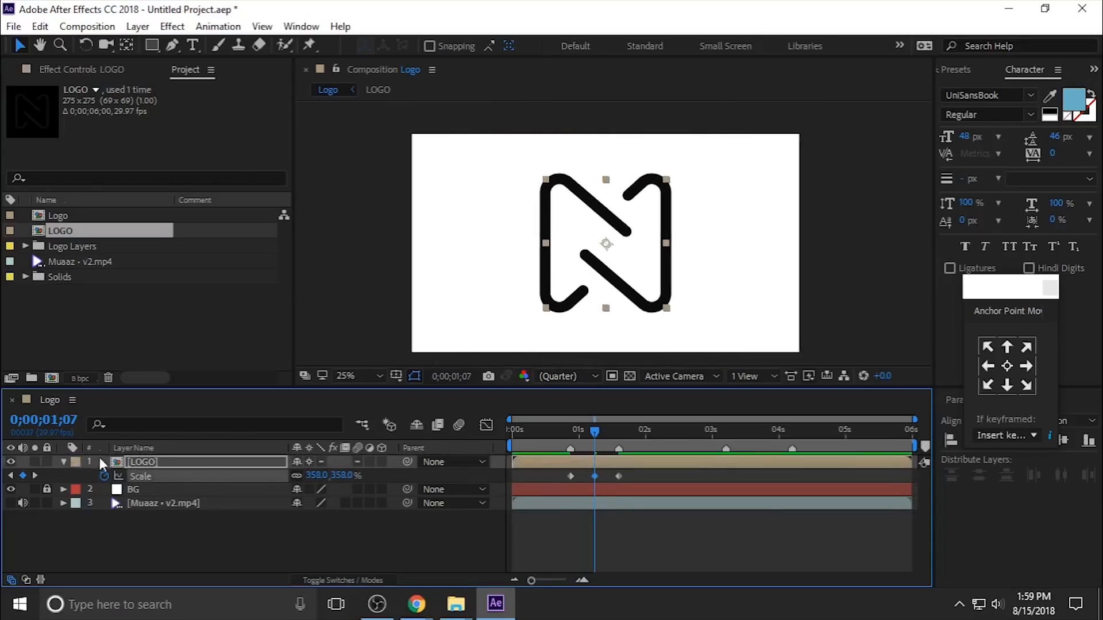
left_click_drag(353, 484, 172, 471)
Apply Easy Ease to all three Scale keyframes of the LOGO layer
left_click_drag(638, 476, 499, 472)
right_click(595, 476)
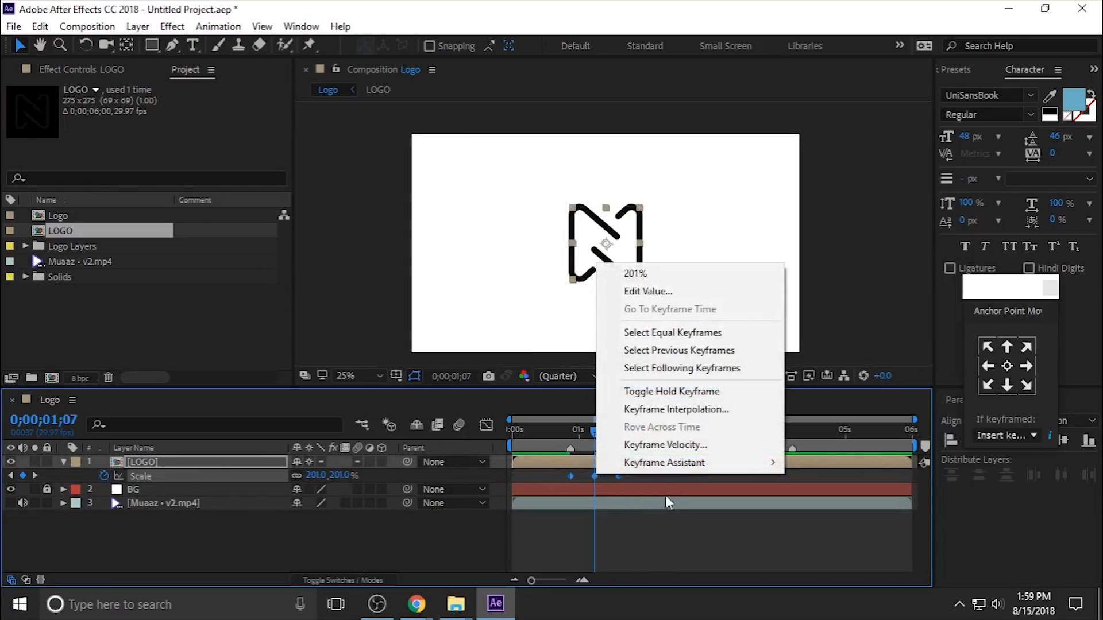
mouse_move(665, 460)
left_click(870, 358)
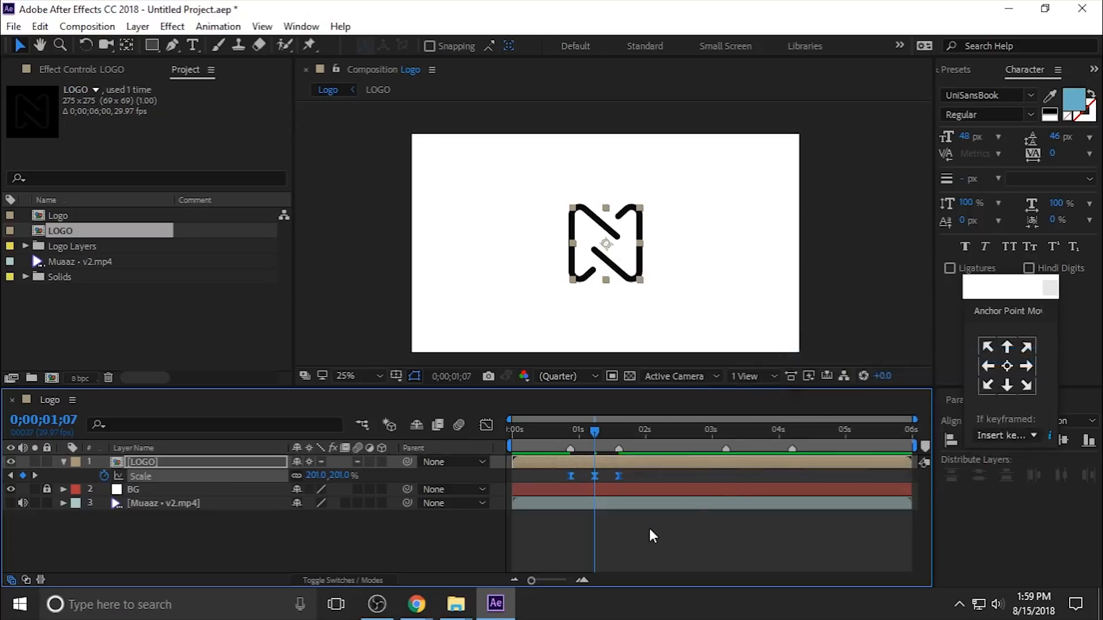
Reshape the LOGO Scale speed graph so speed peaks just before the middle keyframe and tapers gently into the last, and preview it
left_click(485, 425)
right_click(615, 483)
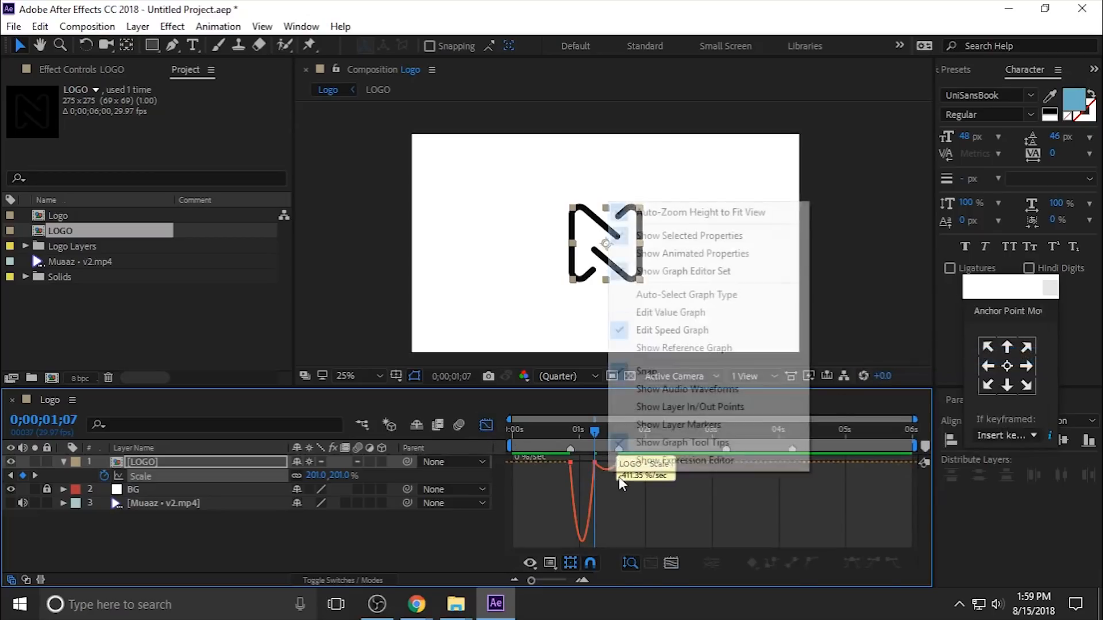
left_click(605, 495)
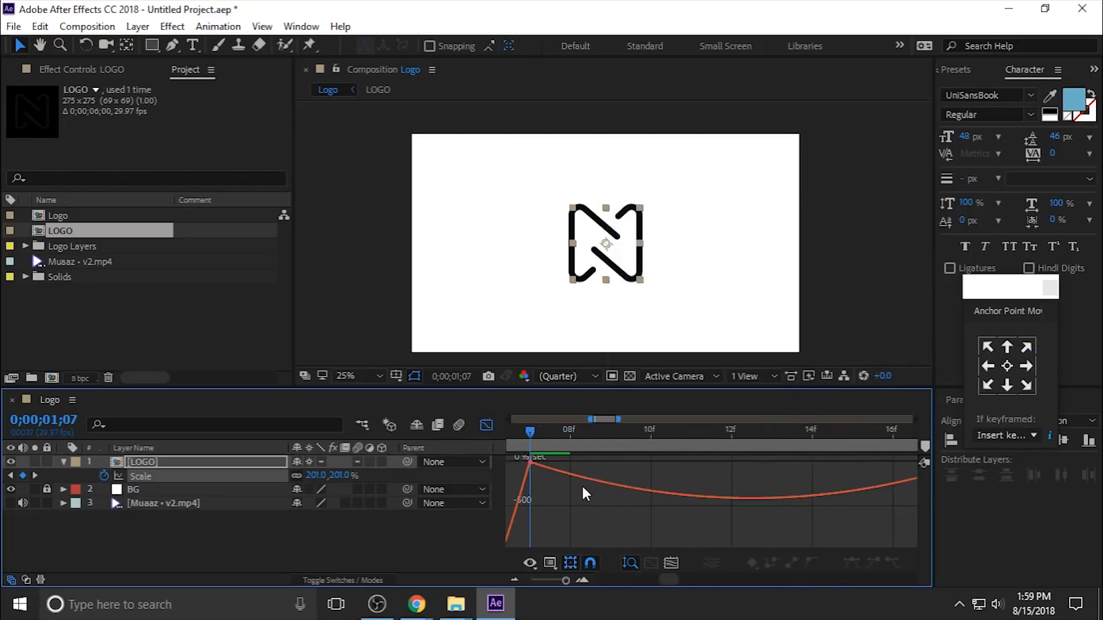
scroll(582, 487, "down", 2)
left_click_drag(710, 493, 574, 465)
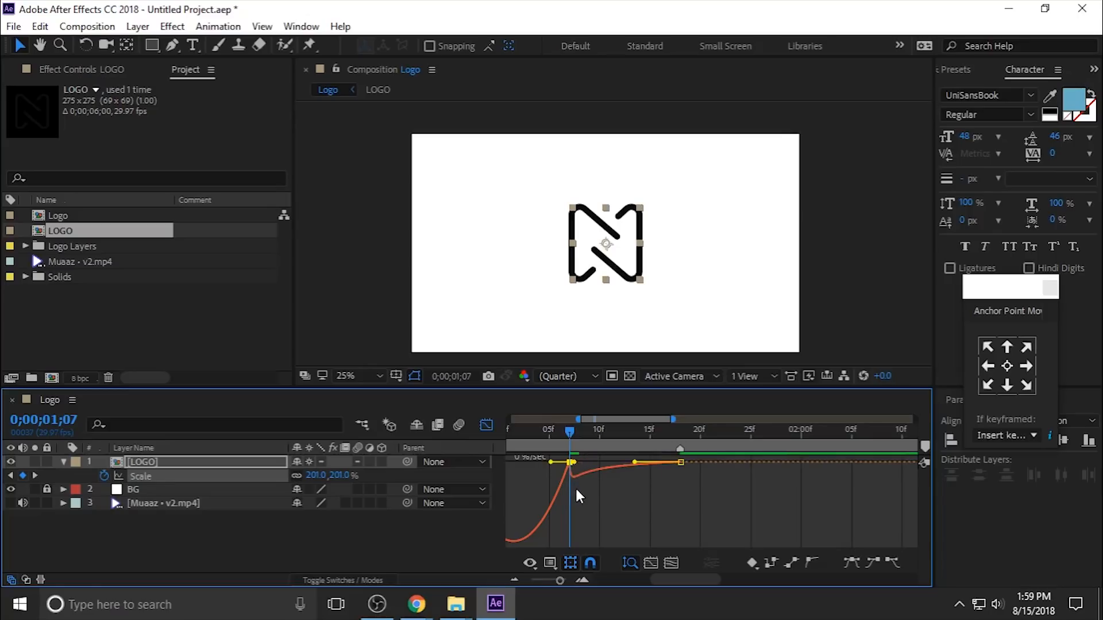
scroll(670, 500, "up", 3)
scroll(669, 499, "down", 5)
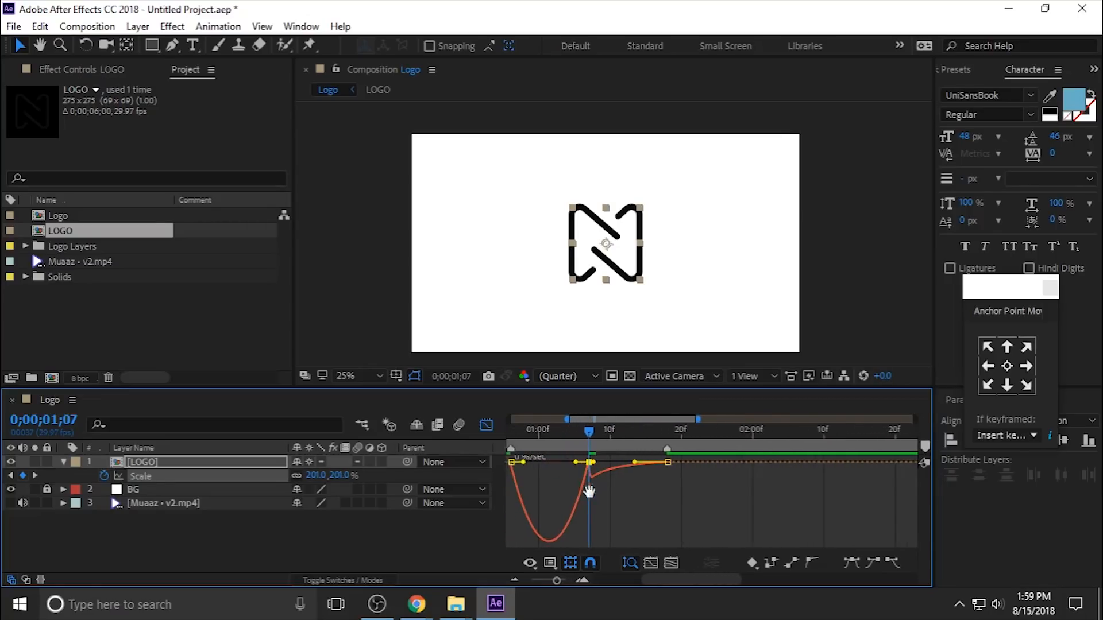
left_click_drag(575, 463, 557, 436)
key("space")
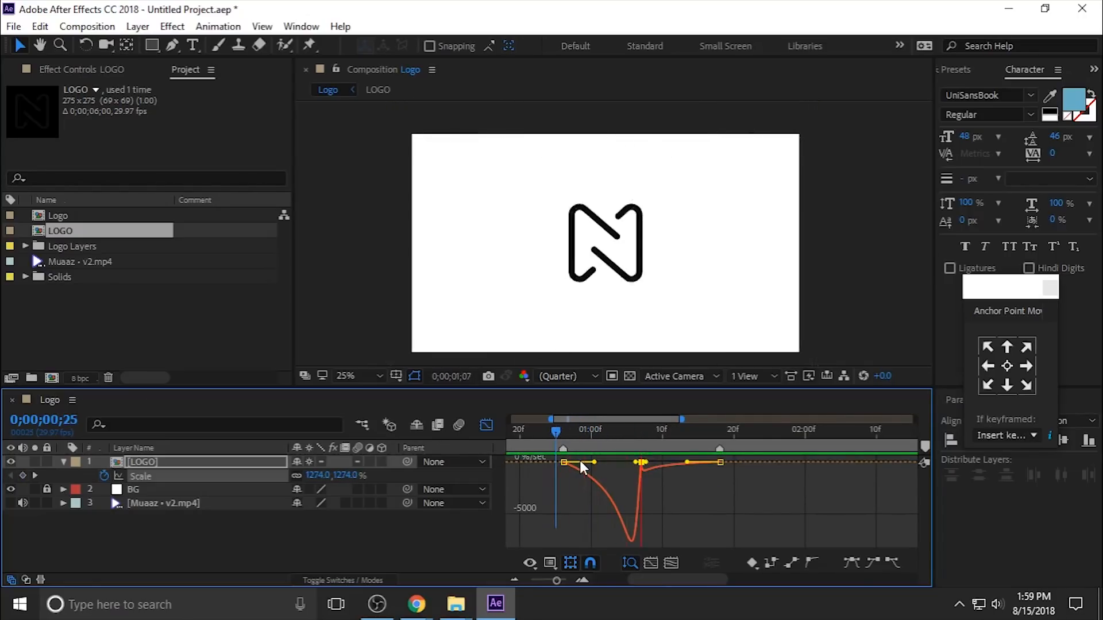
left_click(486, 425)
left_click(666, 526)
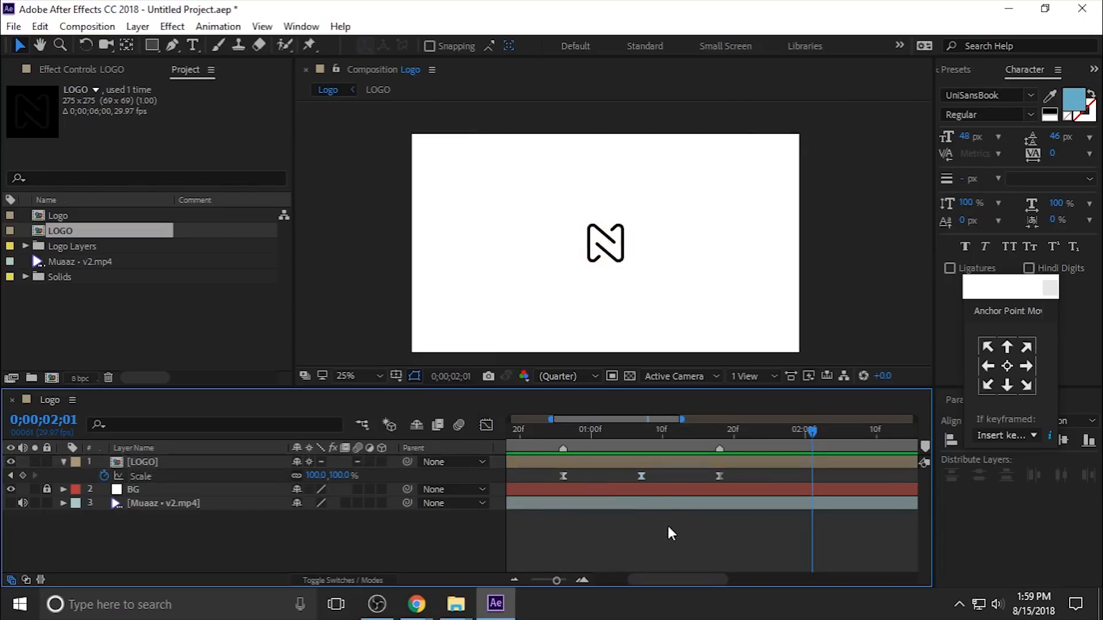
Preview the eased logo scale animation from the start of the Logo composition and scrub through it
key("minus")
key("minus")
left_click(570, 433)
key("Home")
key("space")
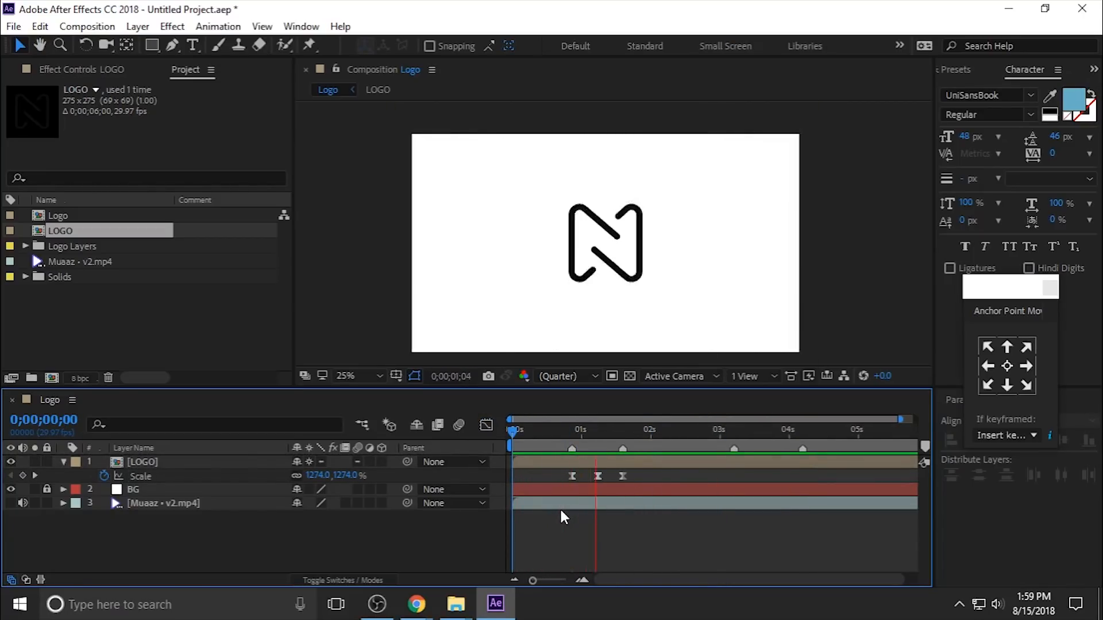
left_click(552, 432)
left_click_drag(557, 441, 623, 453)
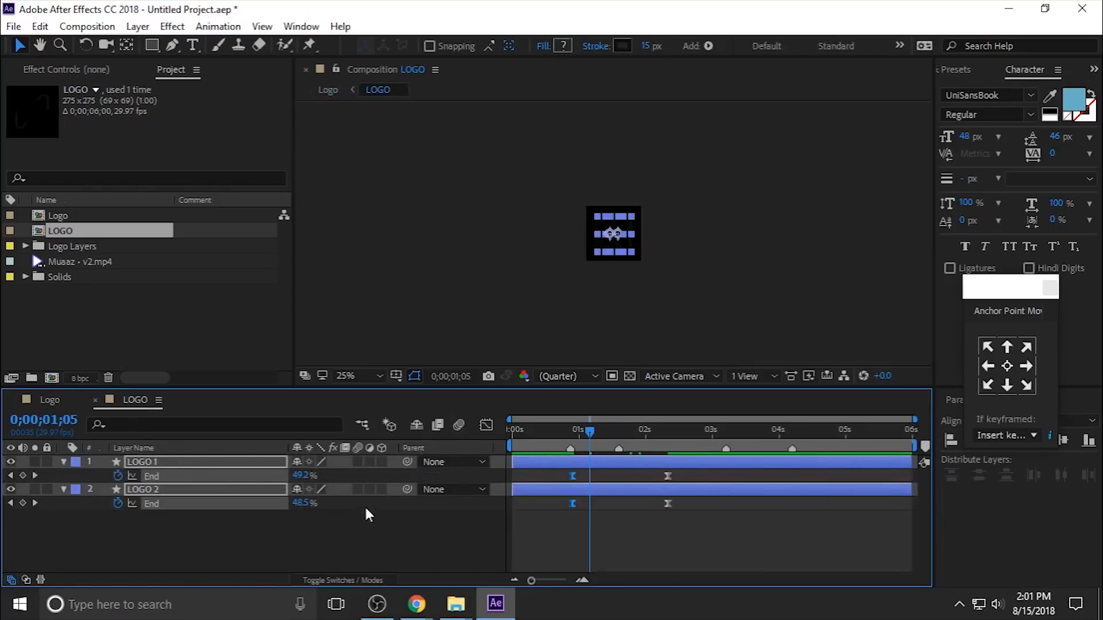
Enable motion blur on the LOGO 1 and LOGO 2 layers inside the LOGO pre-composition
left_click(364, 504)
key("u")
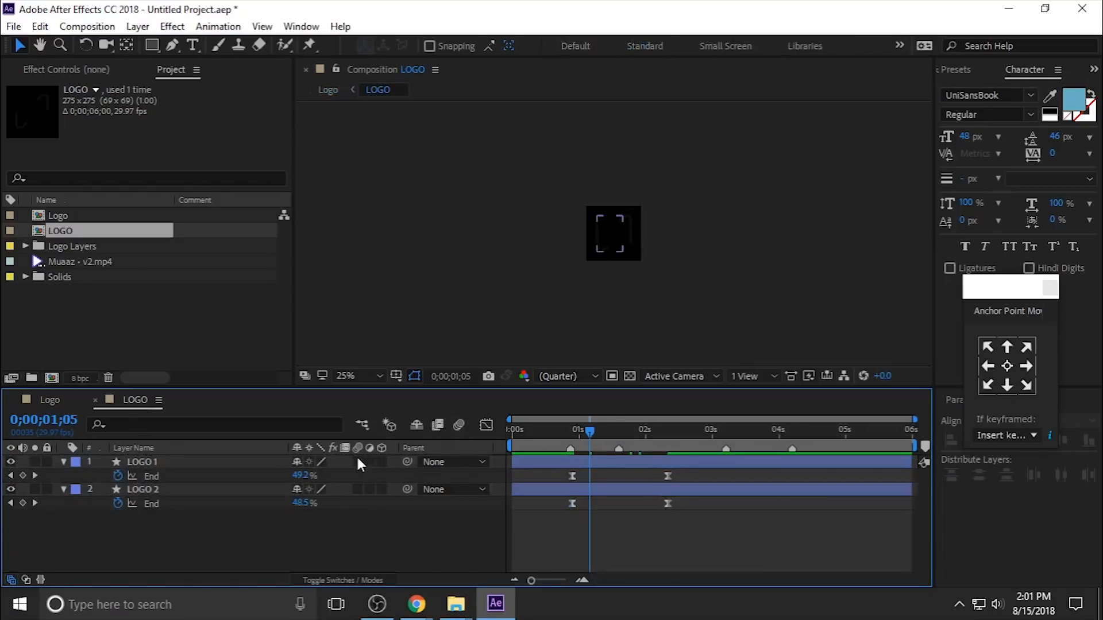
left_click(357, 463)
left_click(357, 488)
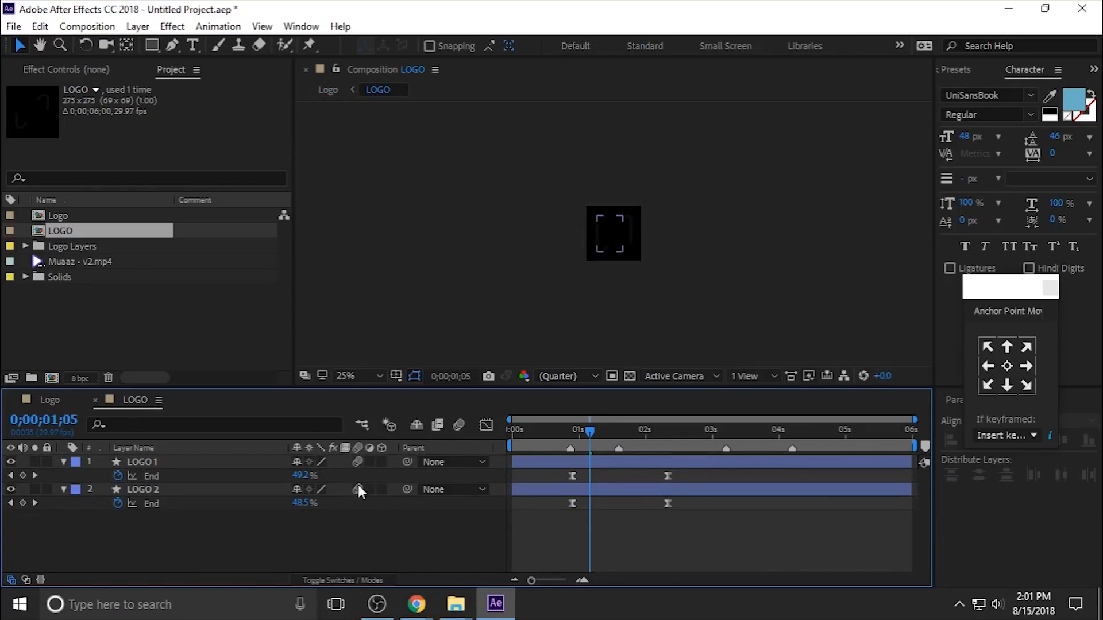
Return to the main Logo composition, preview it with composition motion blur enabled, and switch that motion blur off again
left_click(50, 400)
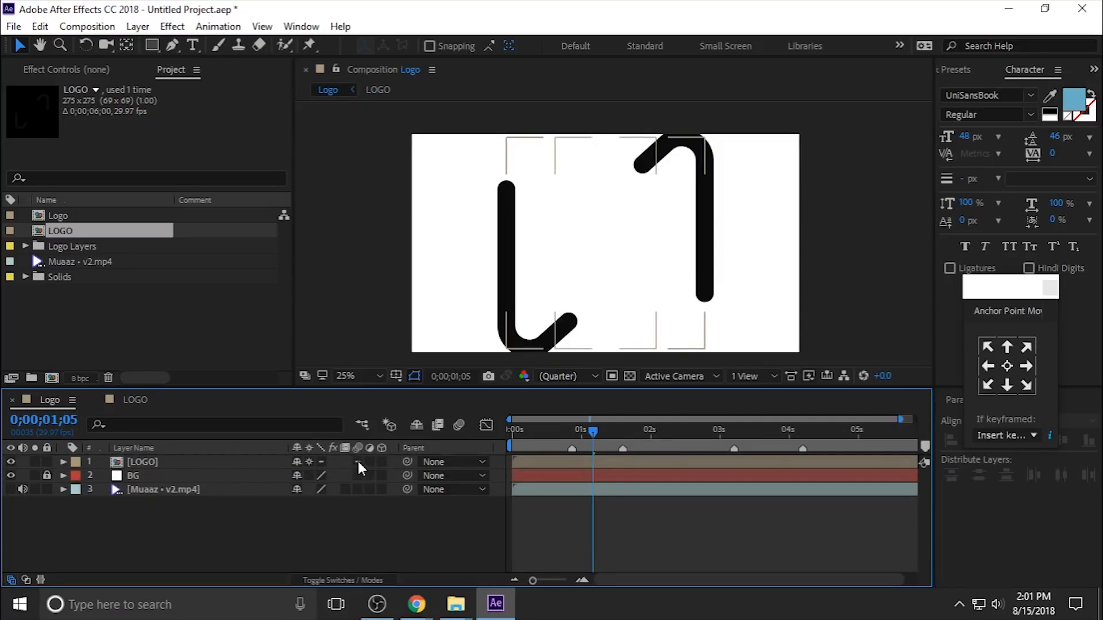
left_click(459, 425)
mouse_move(585, 445)
left_mouse_down()
mouse_move(549, 452)
mouse_move(555, 432)
mouse_move(531, 434)
mouse_move(597, 447)
left_mouse_up()
key("space")
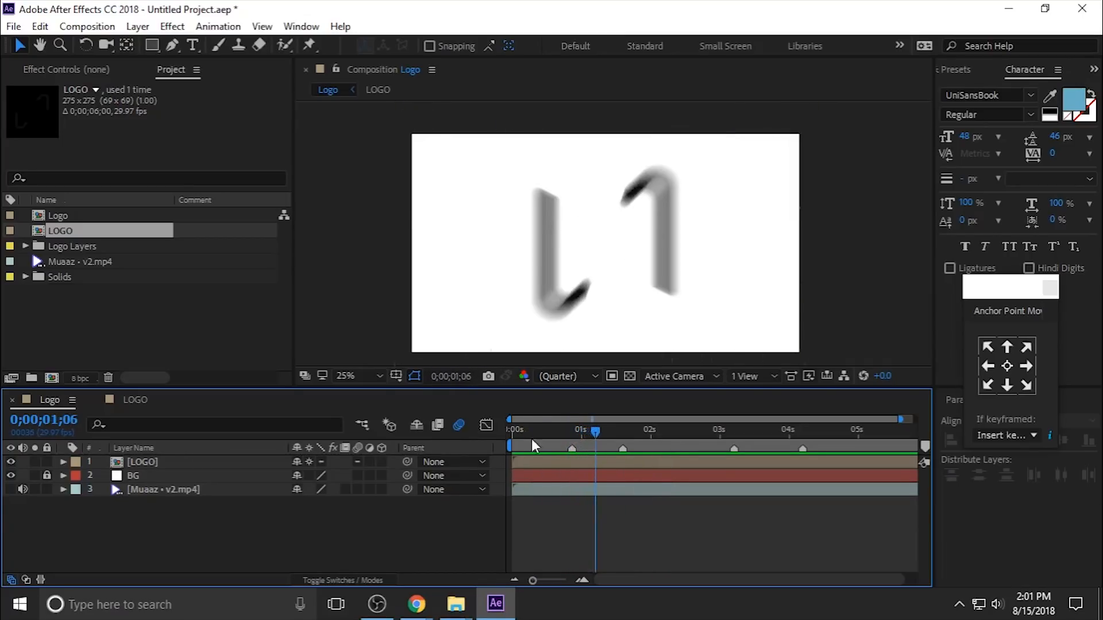
left_click(458, 425)
Draw a tall, narrow rectangle shape near the middle of the frame at 0;00;00;00, extending beyond its upper and lower edges
key("Home")
left_click_drag(154, 50, 224, 42)
scroll(674, 263, "down", 2)
scroll(675, 263, "down", 1)
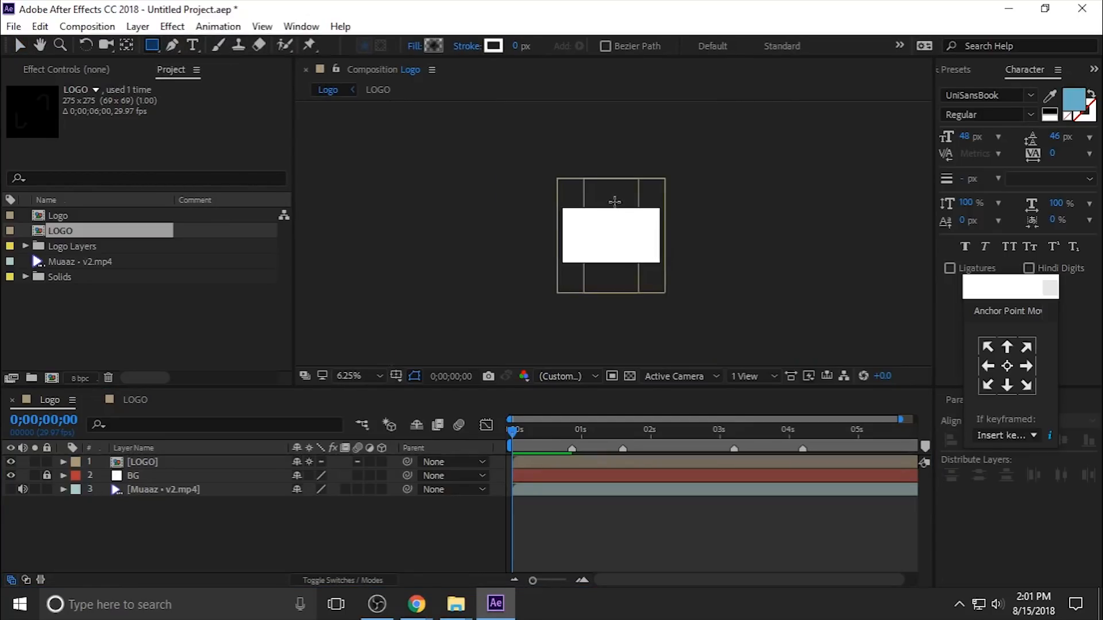
scroll(610, 199, "up", 1)
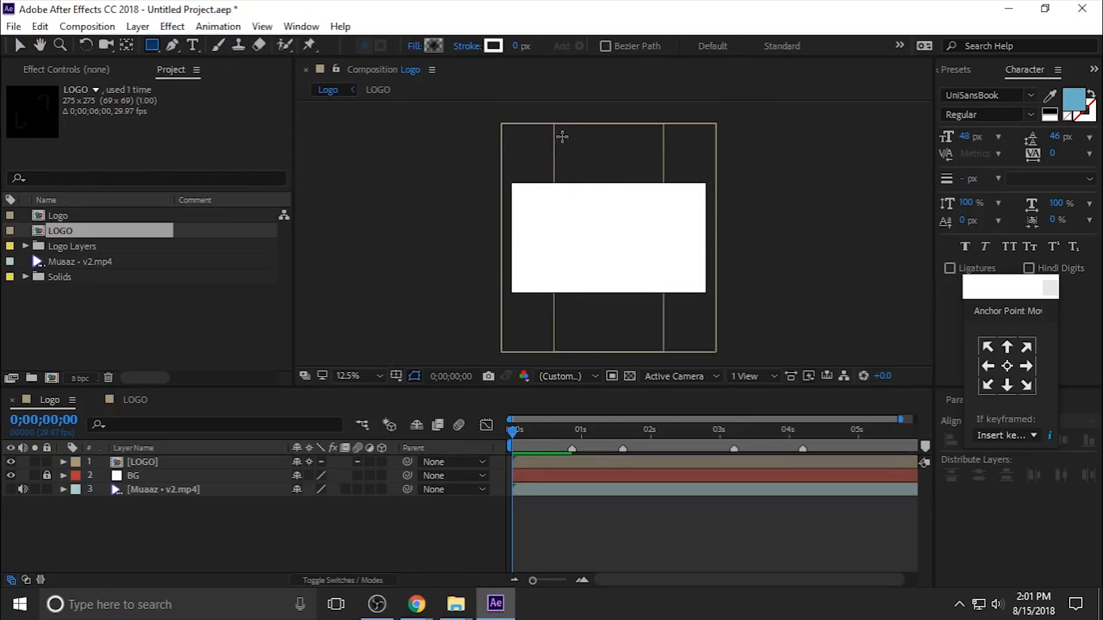
scroll(563, 134, "up", 1)
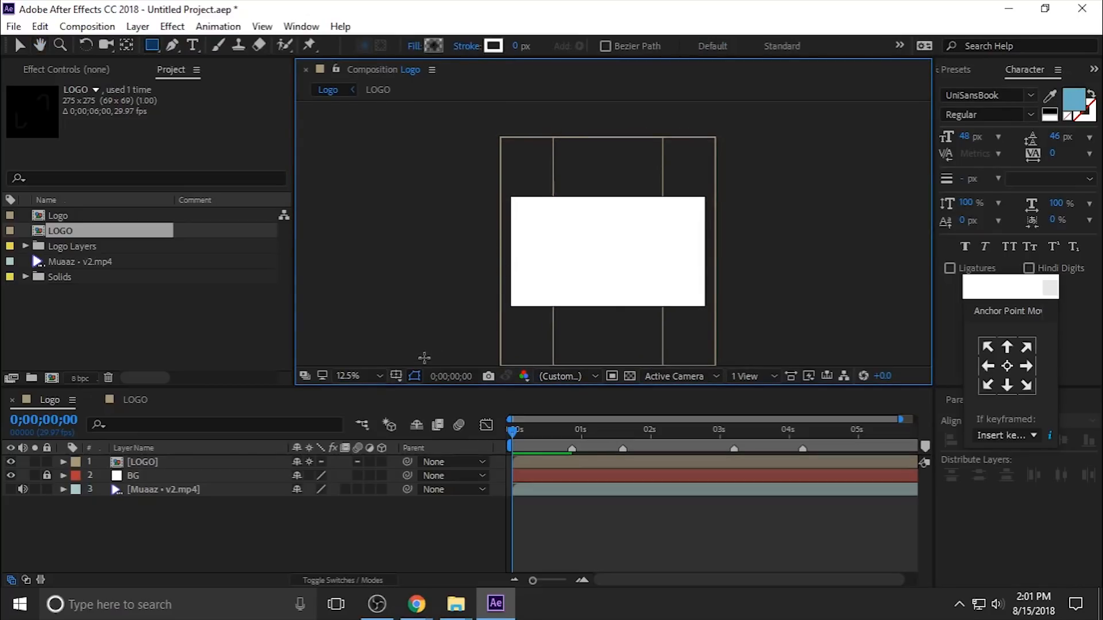
left_click_drag(576, 132, 611, 384)
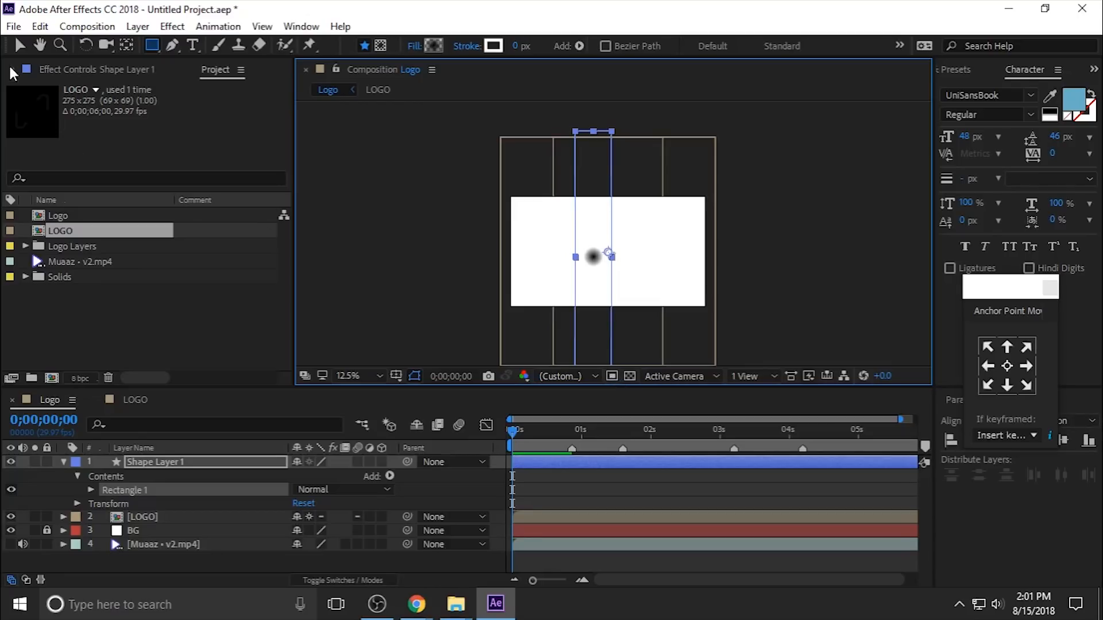
Change the rectangle's fill to a solid black color, deselect the shape and collapse its layer
left_click(421, 49)
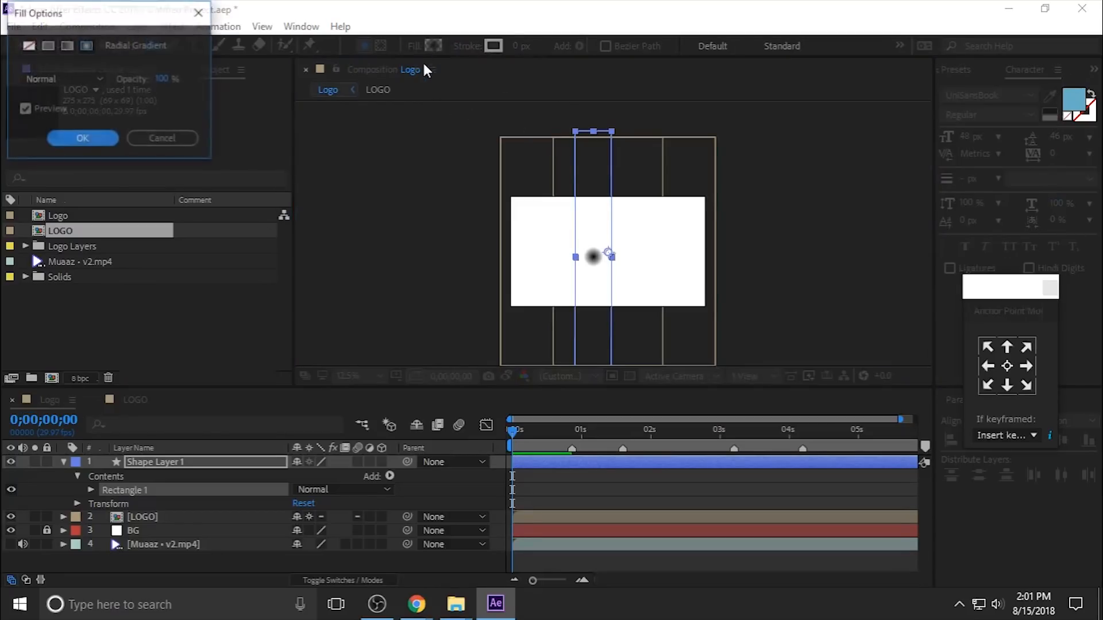
left_click(47, 46)
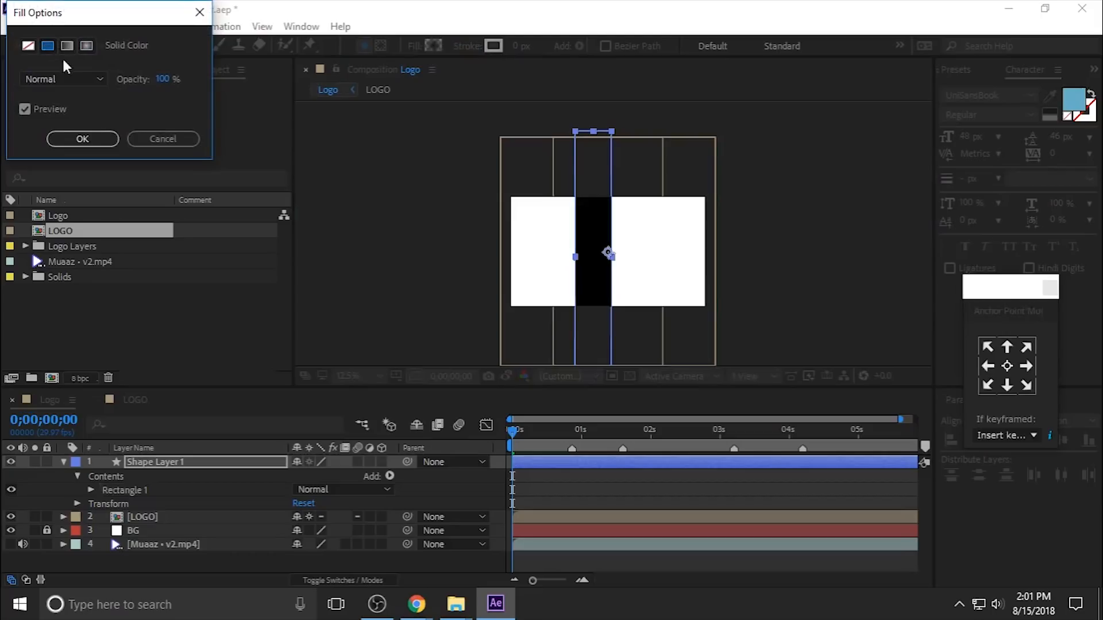
left_click(83, 140)
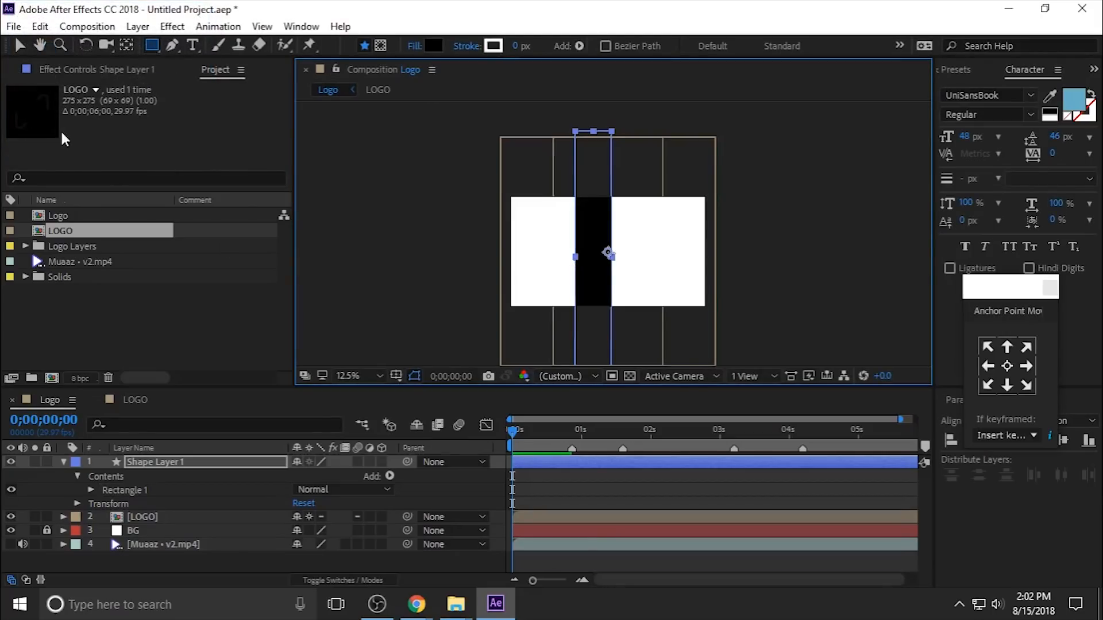
left_click(22, 47)
left_click(645, 283)
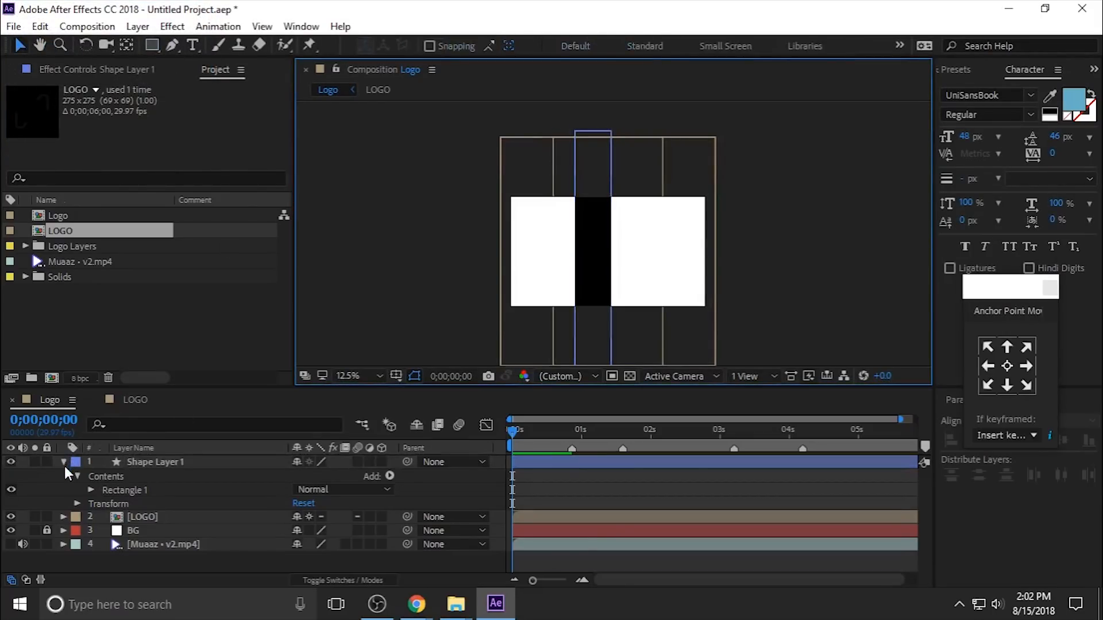
left_click(64, 463)
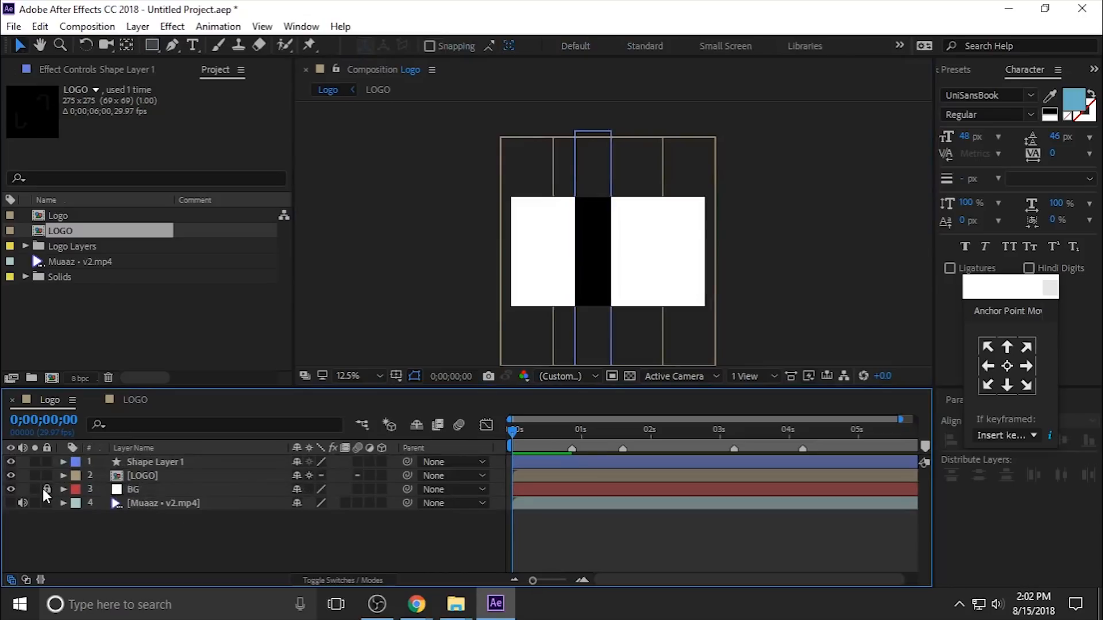
Change the BG solid's color to light gray ECECEC and lock the layer again
left_click(132, 488)
left_click(138, 27)
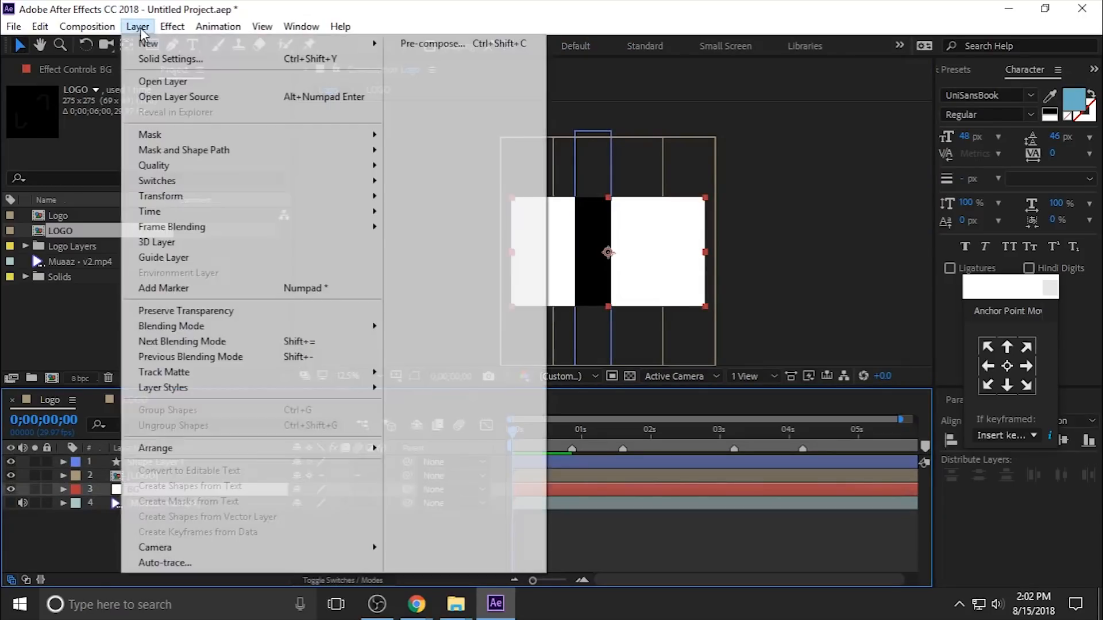
left_click(171, 58)
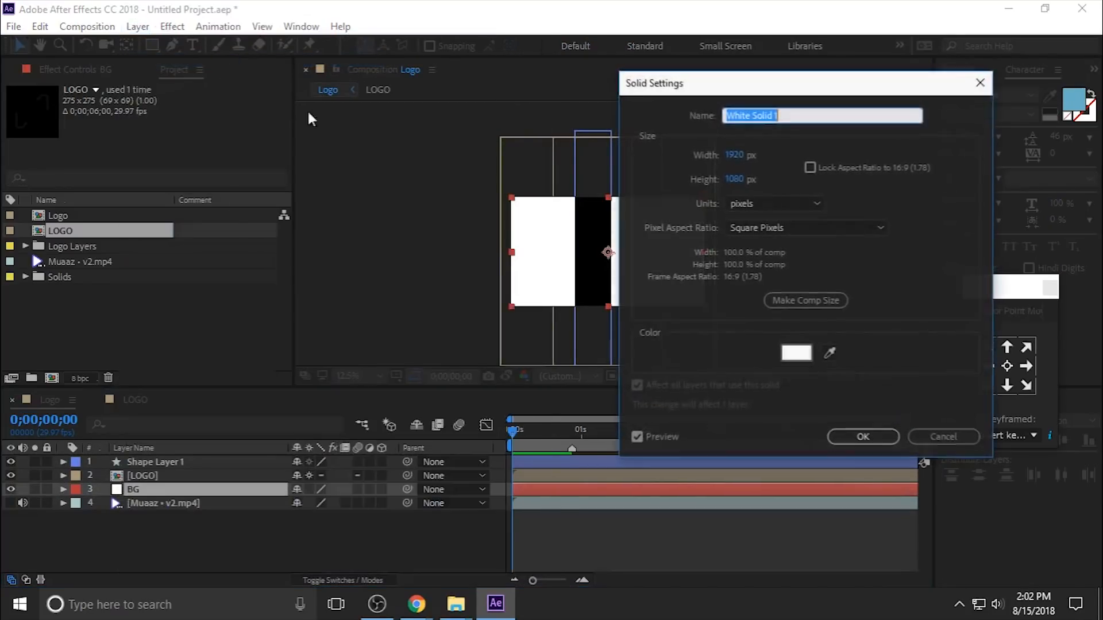
left_click(795, 353)
left_click(631, 235)
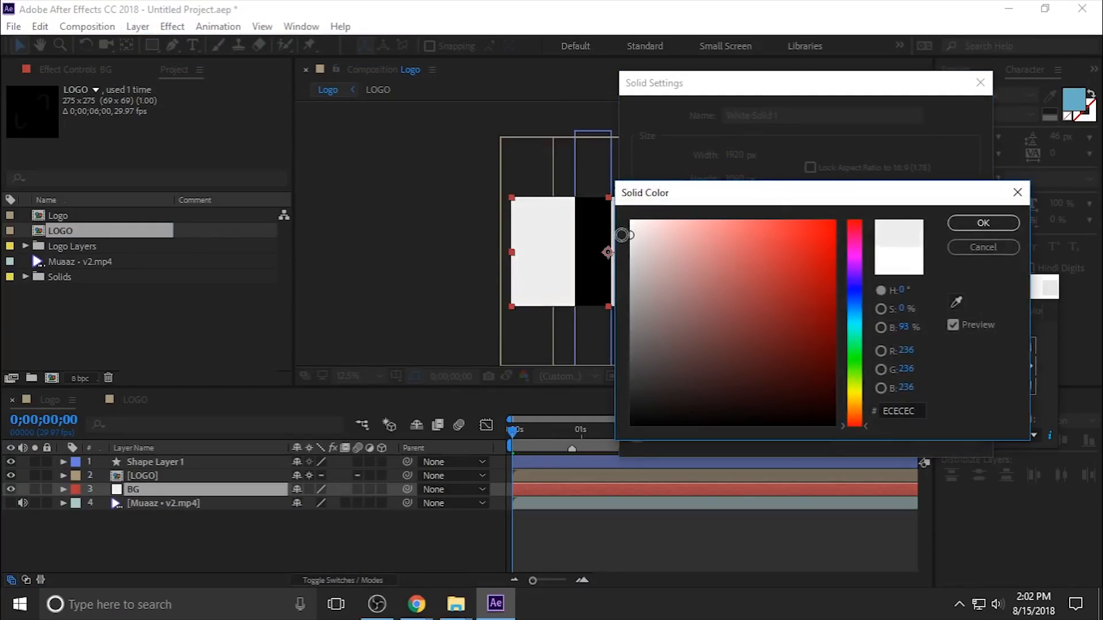
left_click(980, 224)
left_click(851, 434)
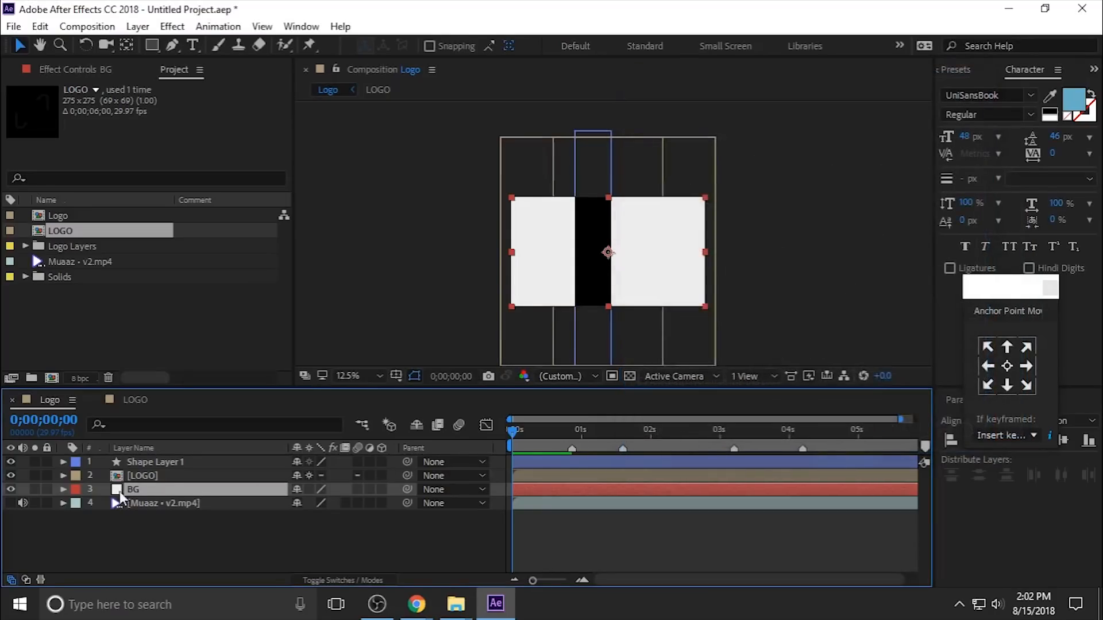
left_click(47, 489)
Change the fill of the narrow rectangle on Shape Layer 1 to the near-white gray F5F5F5
left_click(172, 462)
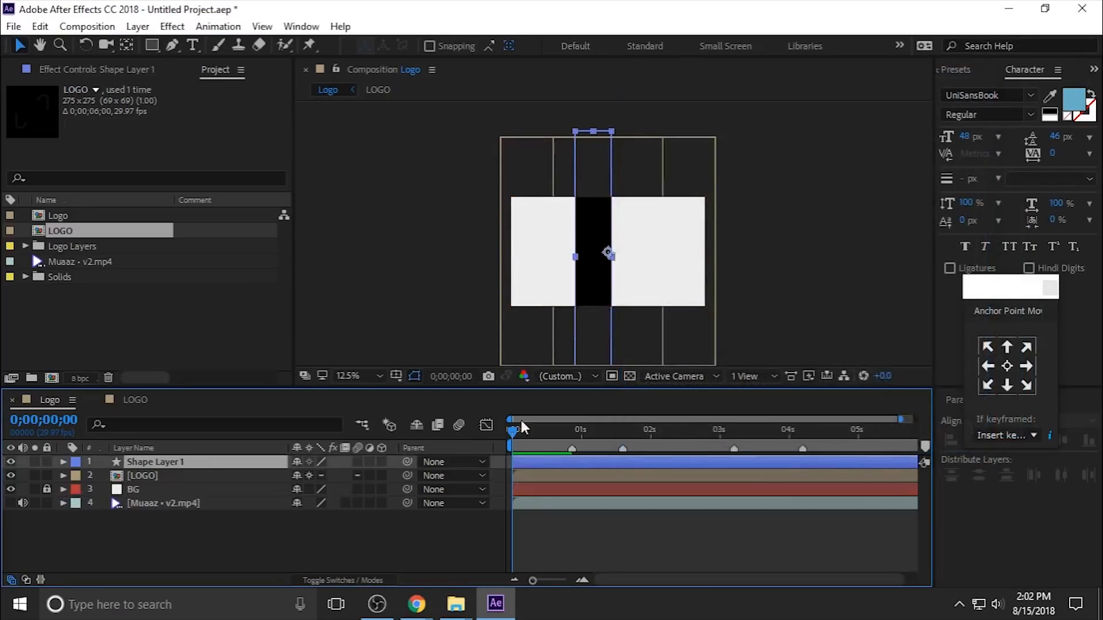
key("period")
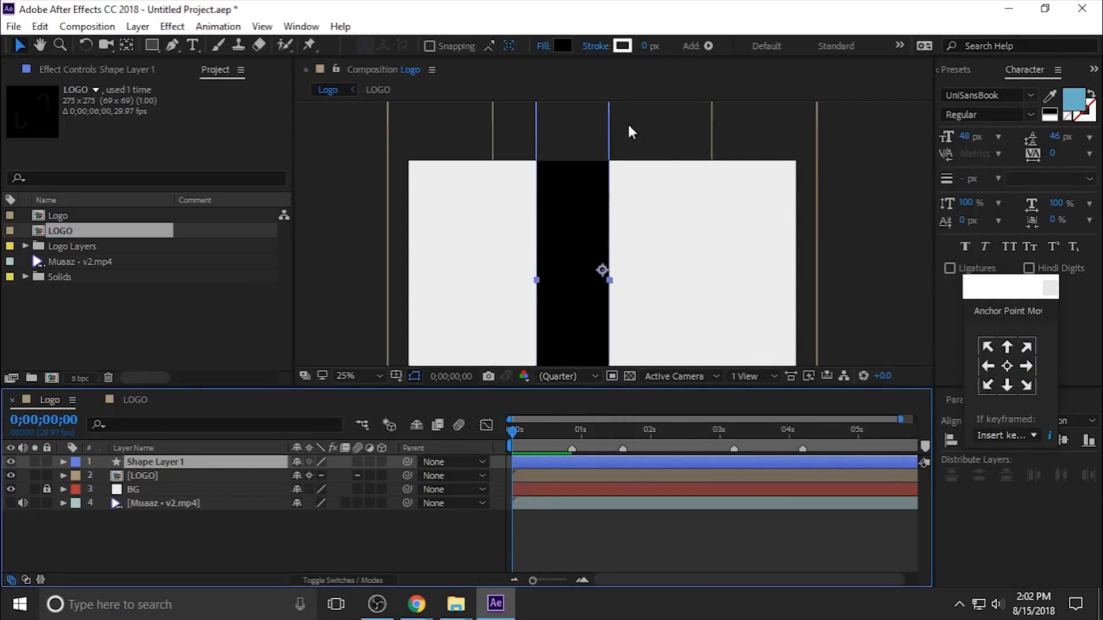
left_click(562, 46)
left_click(631, 227)
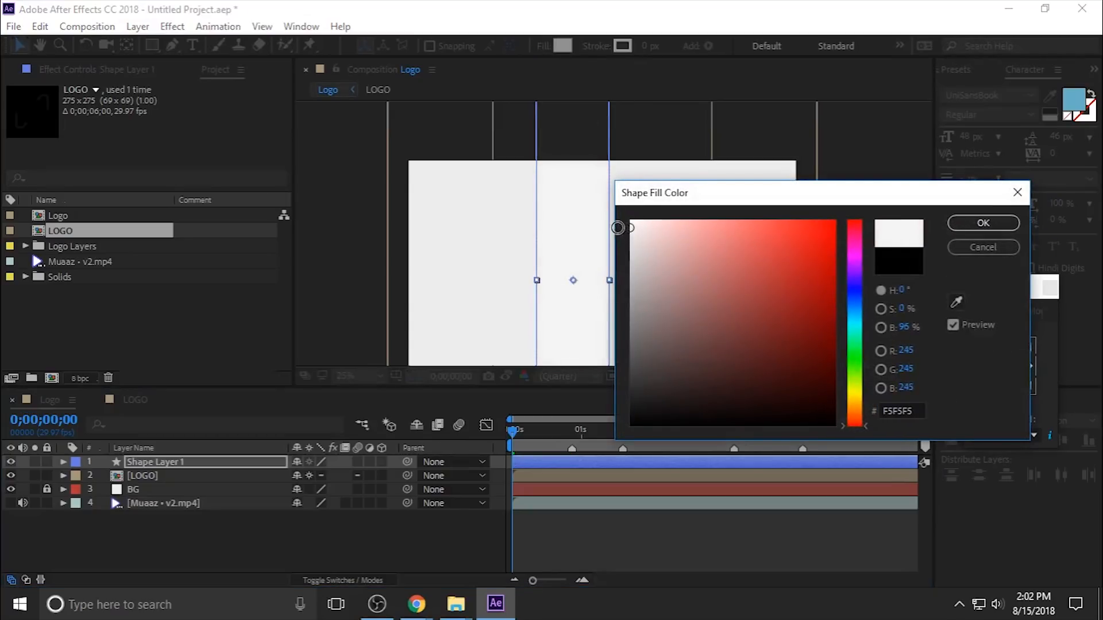
left_click(983, 223)
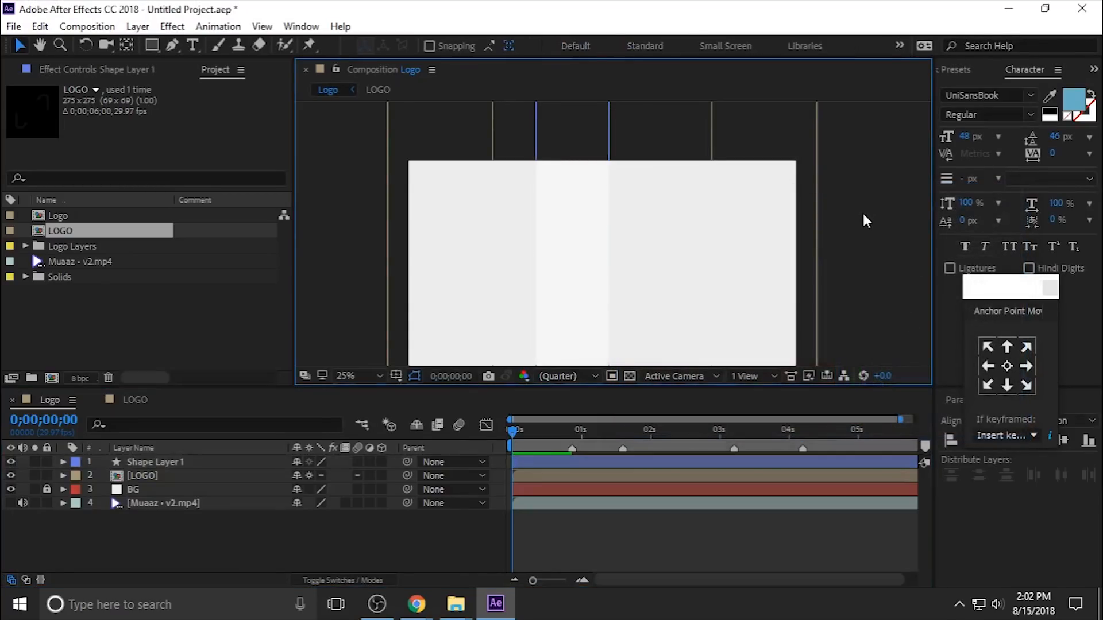
Center the anchor point of Shape Layer 1 within its rectangle using the Anchor Point Mover script
left_click(603, 253)
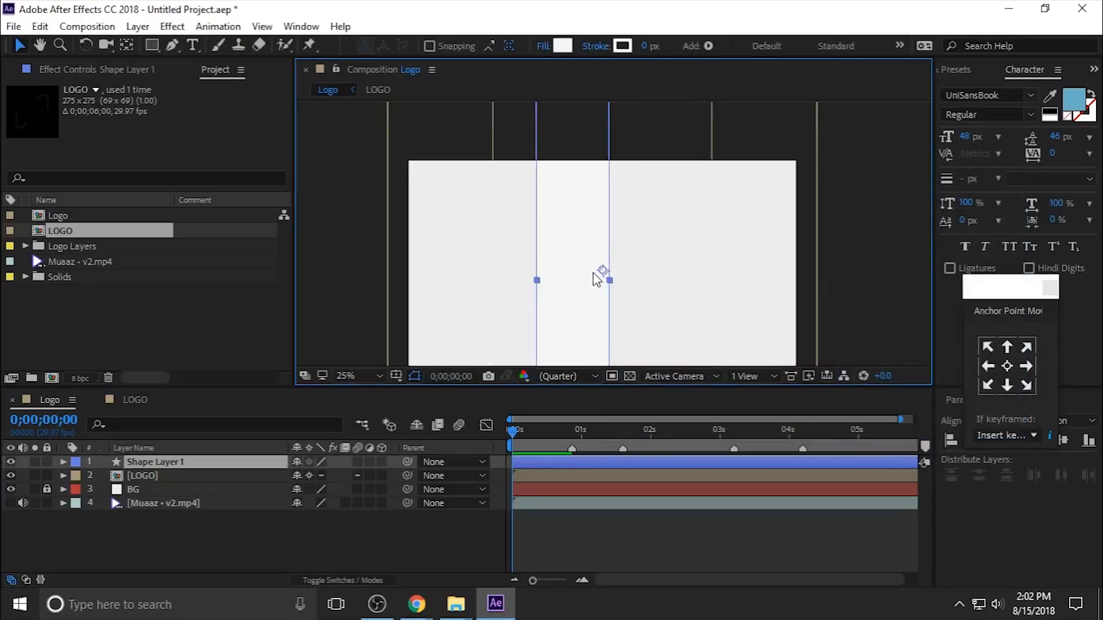
scroll(546, 214, "down", 2)
scroll(626, 282, "up", 1)
left_click_drag(1006, 290, 831, 183)
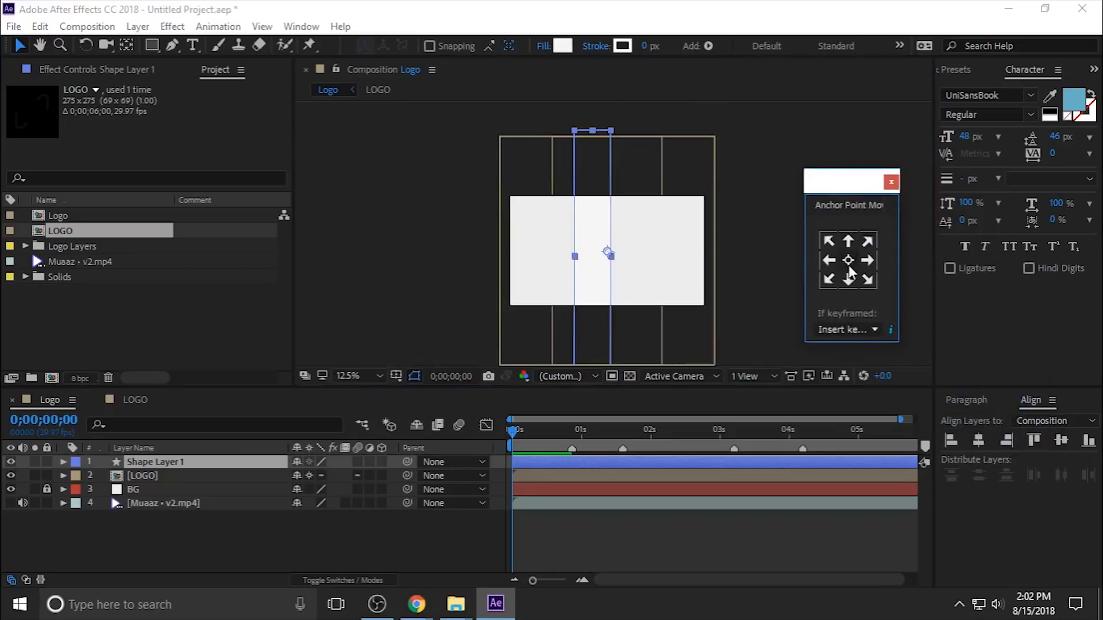
left_click(848, 263)
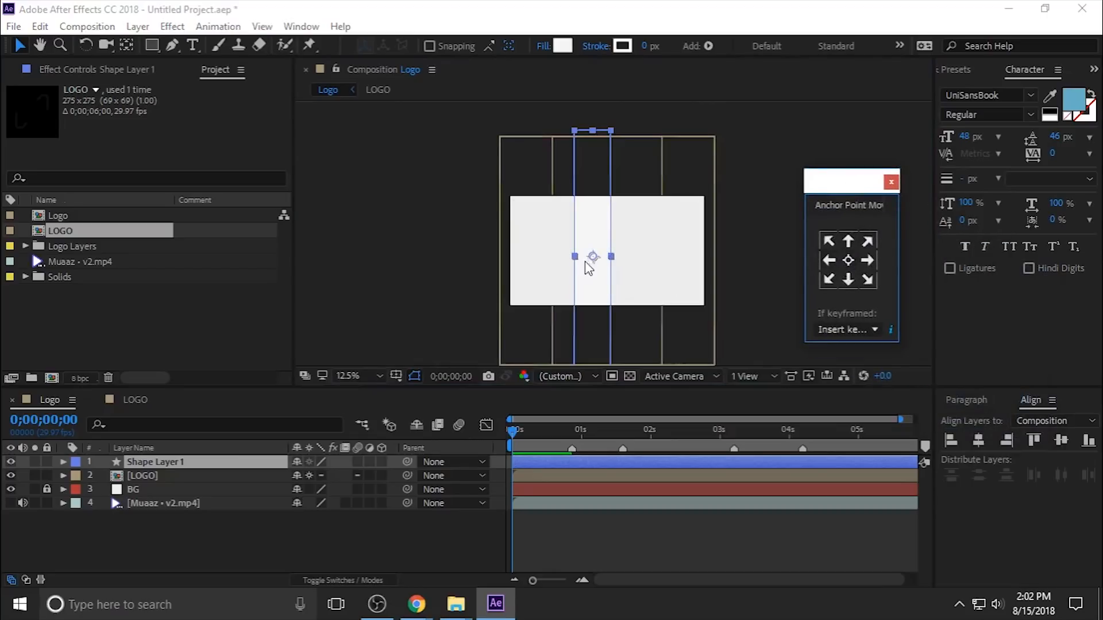
Snap the rectangle's anchor point to its center with the Pan Behind tool and snapping enabled, and return to the Selection tool
left_click(125, 43)
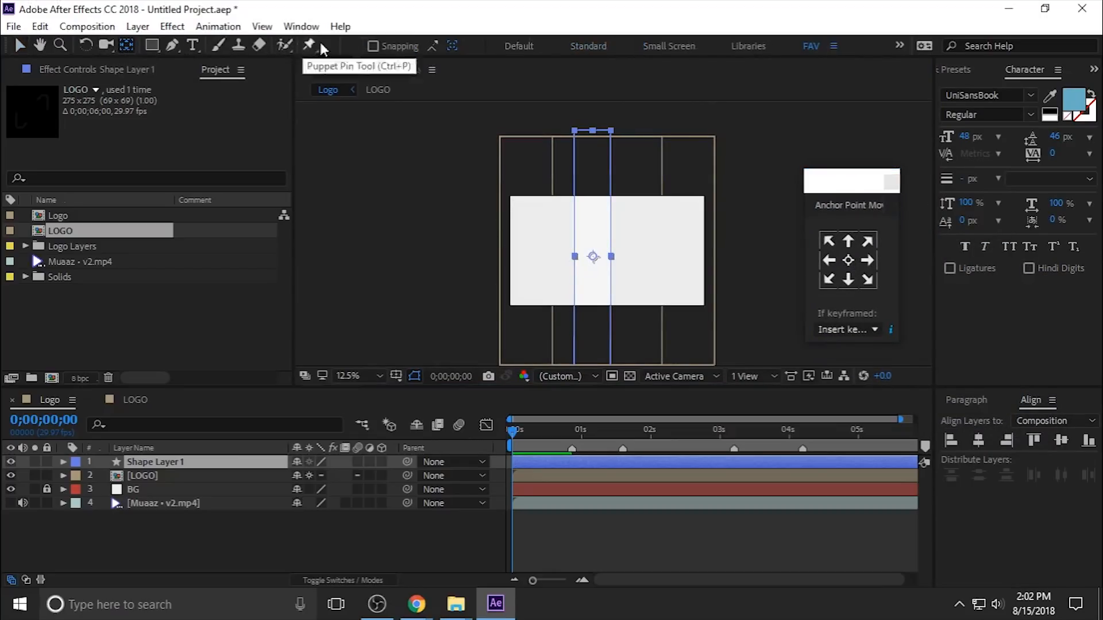
mouse_move(594, 256)
left_mouse_down()
mouse_move(601, 277)
mouse_move(610, 209)
mouse_move(581, 229)
mouse_move(591, 259)
left_mouse_up()
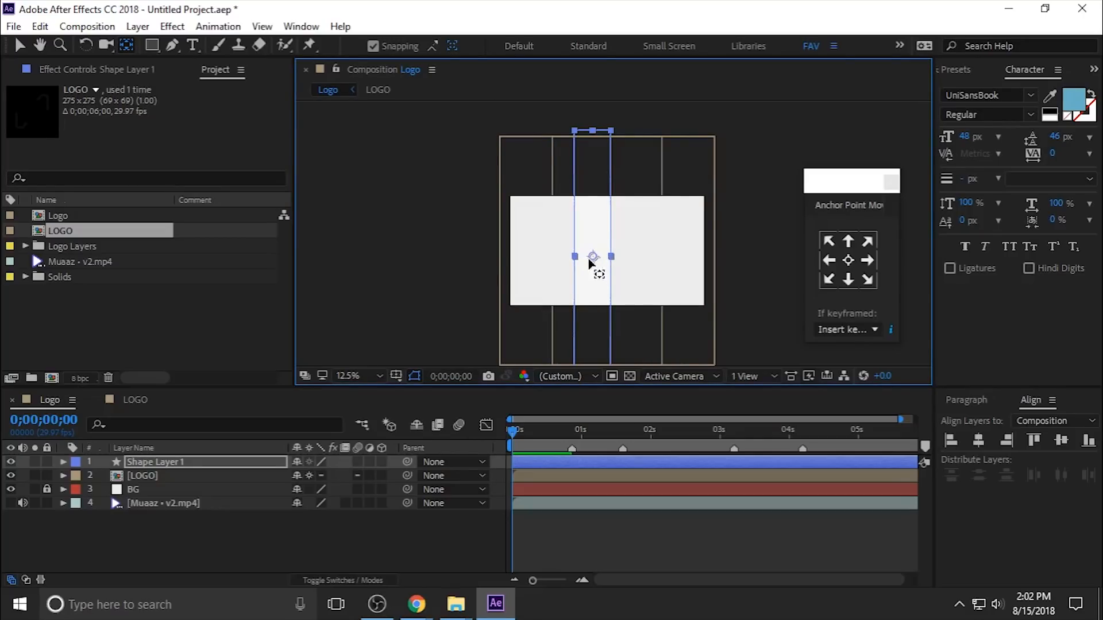
left_click(21, 43)
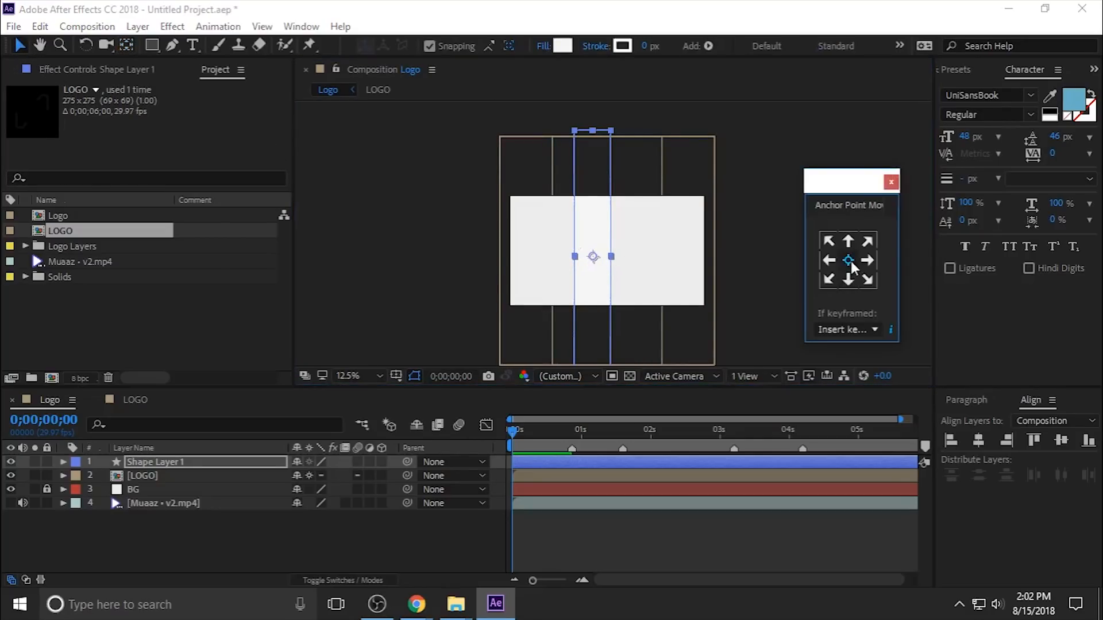
left_click_drag(860, 189, 883, 125)
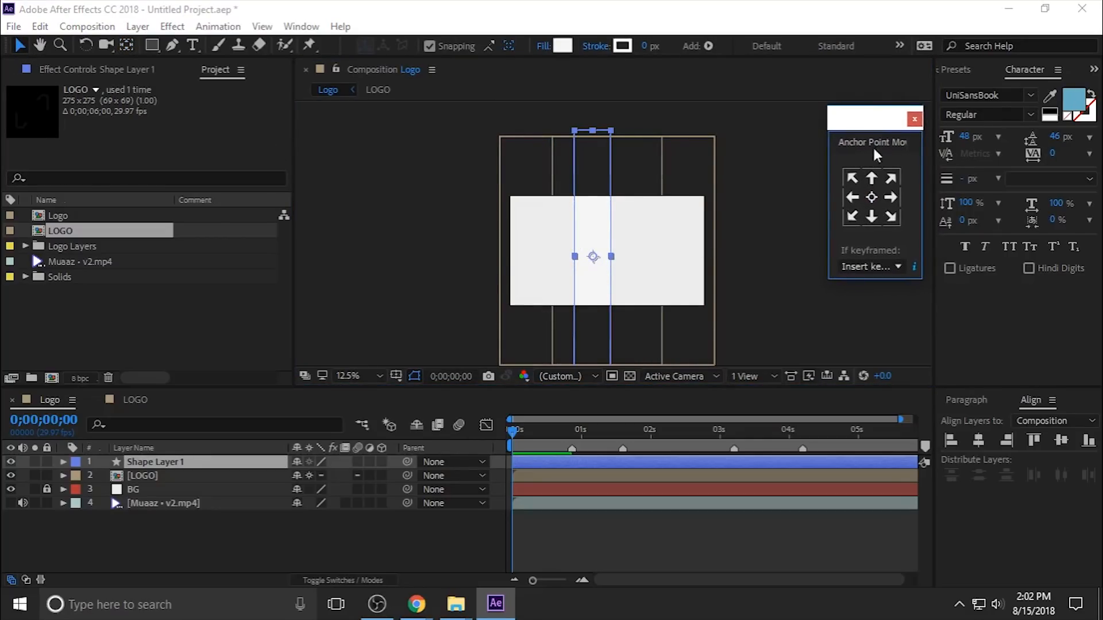
Preview the main Logo composition from the start and stop playback at 0;00;01;28
left_click(741, 284)
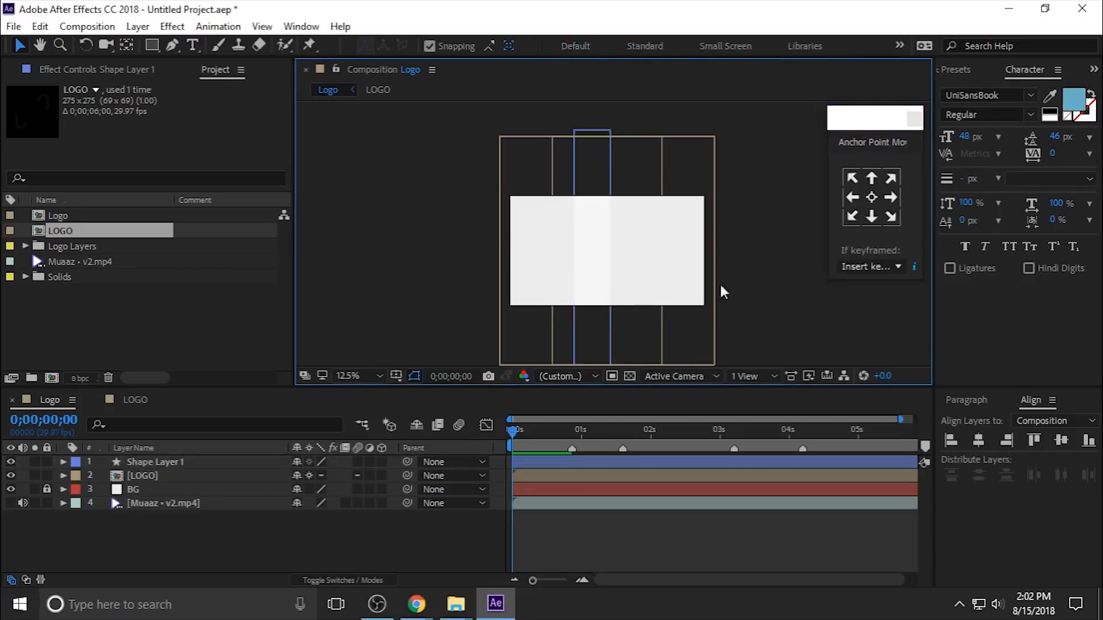
left_click(602, 170)
scroll(624, 232, "down", 1)
scroll(595, 254, "up", 1)
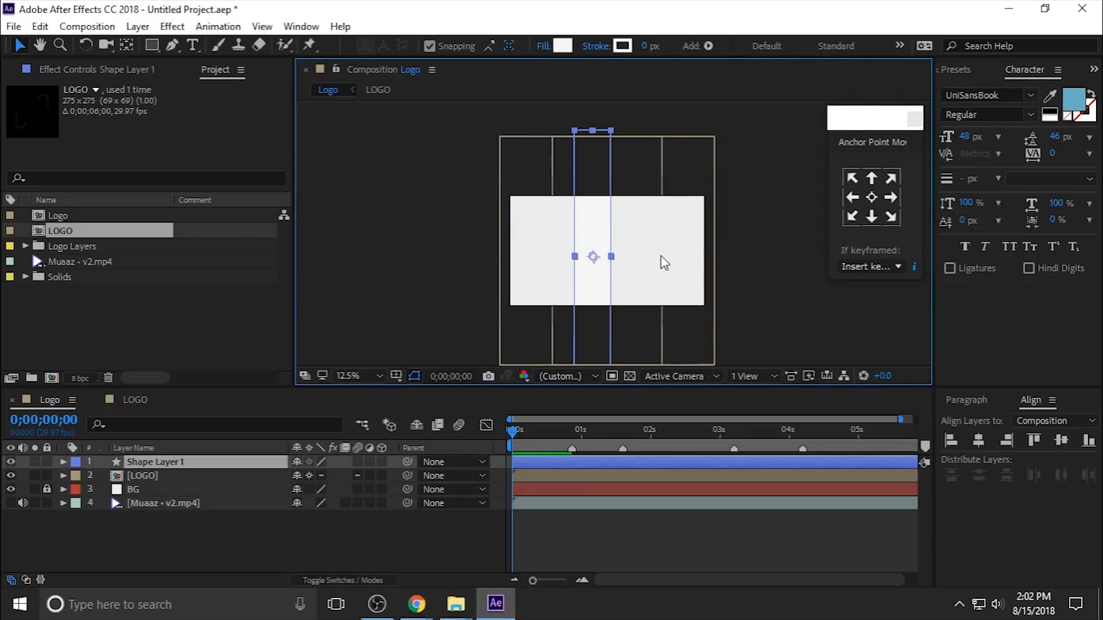
left_click(717, 240)
left_click(715, 244)
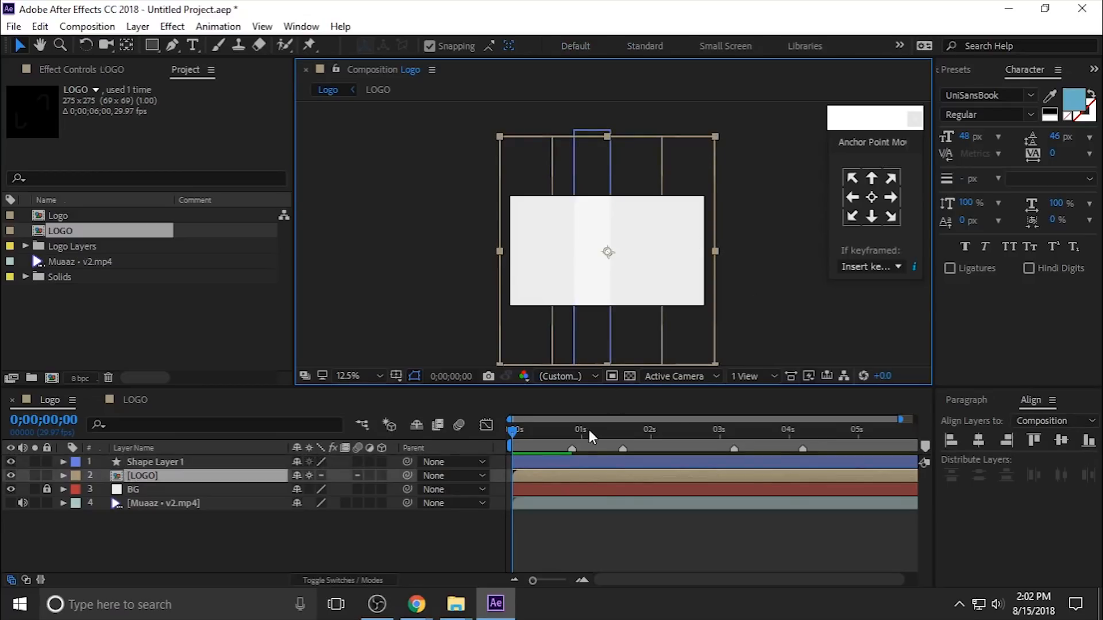
key("space")
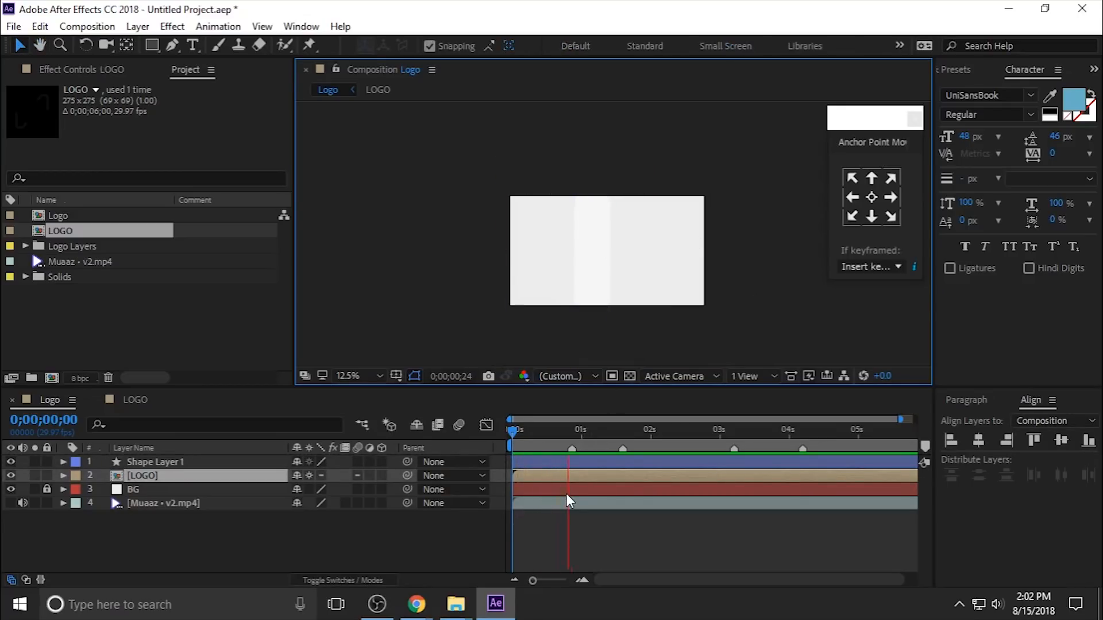
key("space")
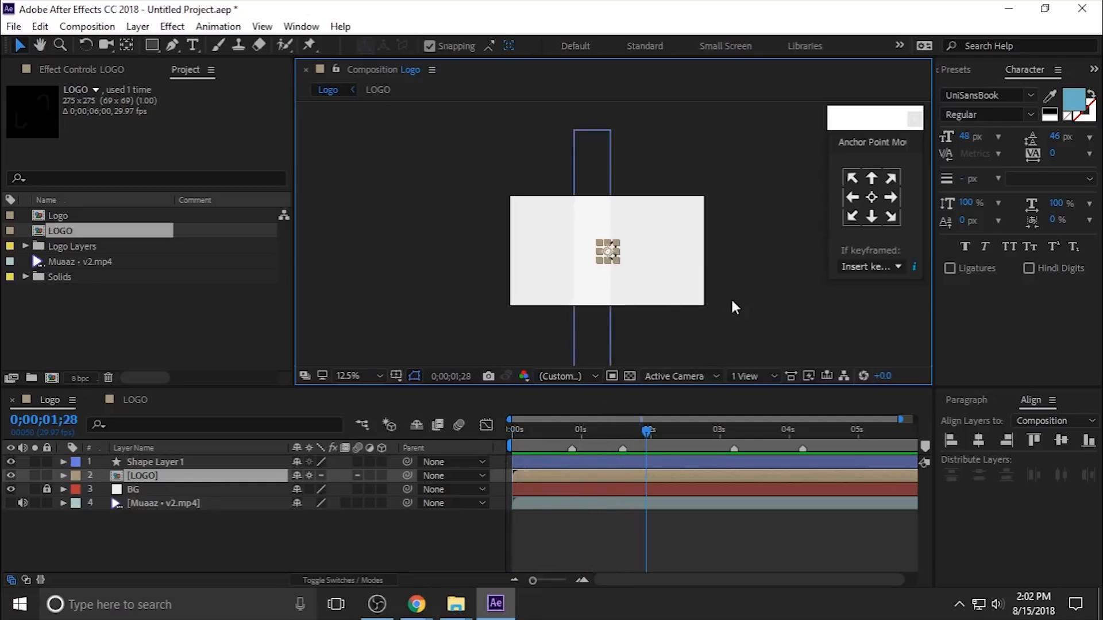
Rename Shape Layer 1 to Slide, set its Rotation to 9° and deselect it
scroll(730, 298, "up", 2)
left_click(529, 197)
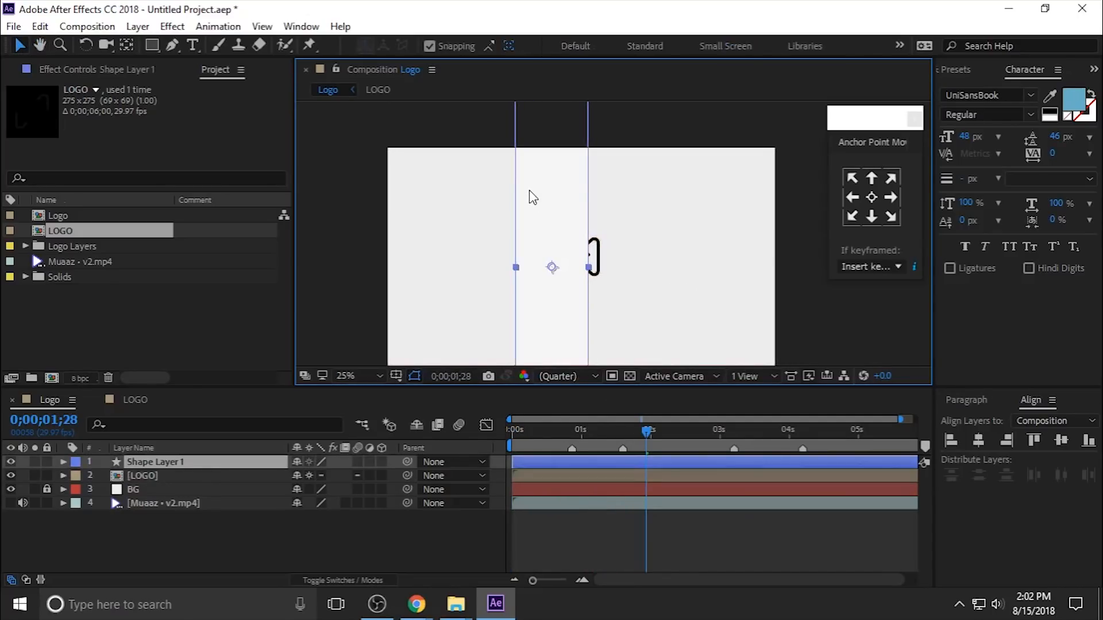
scroll(602, 266, "down", 2)
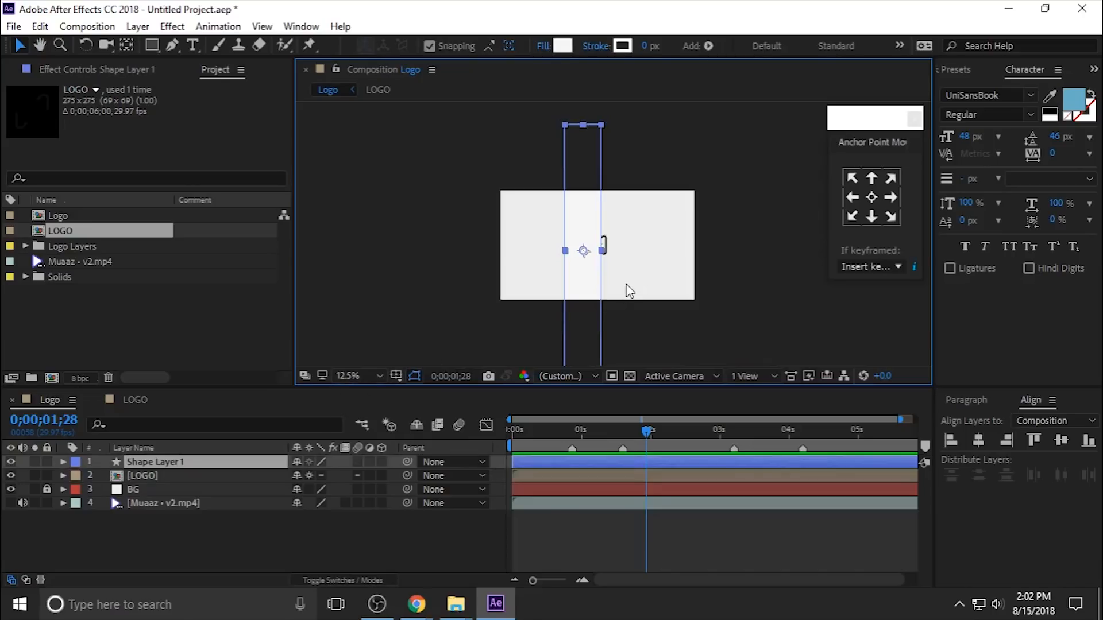
scroll(625, 288, "up", 2)
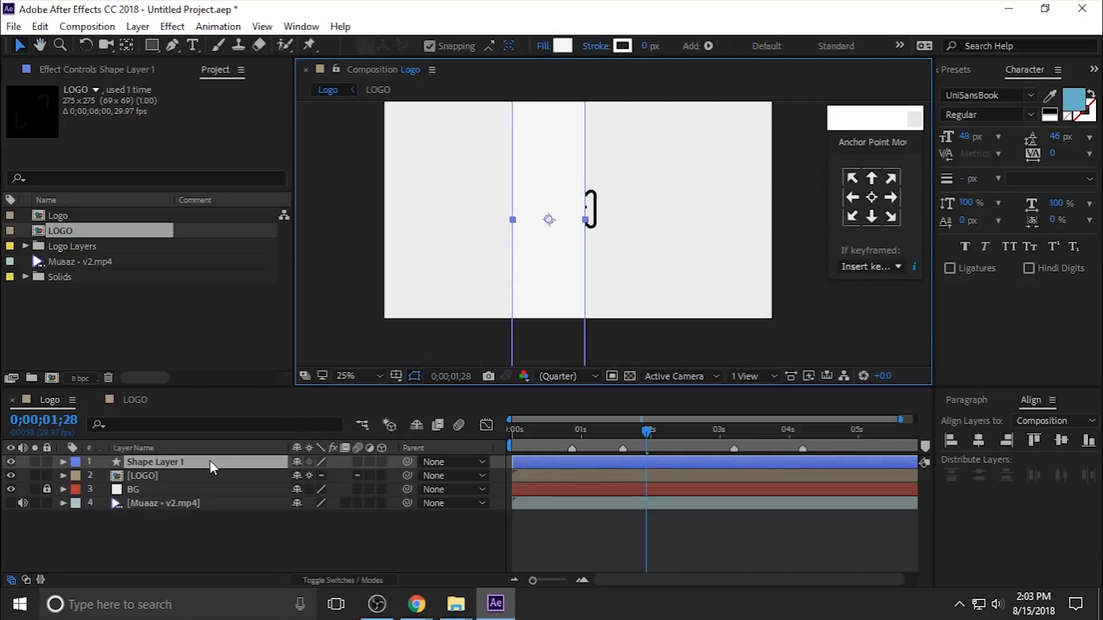
key("r")
left_click(185, 468)
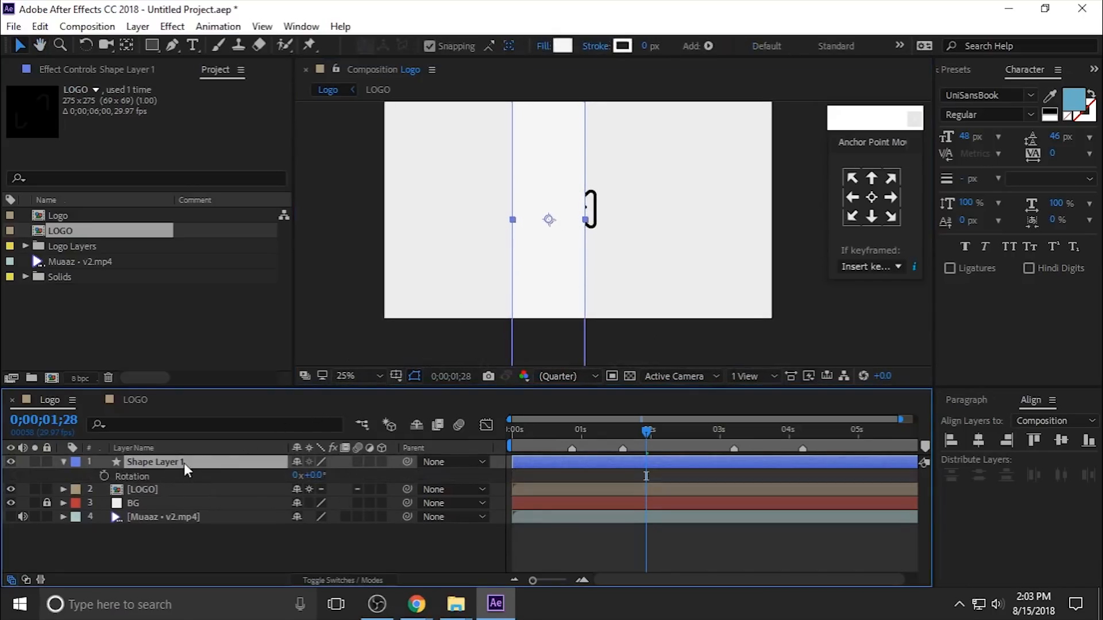
key("Return")
type("Slide")
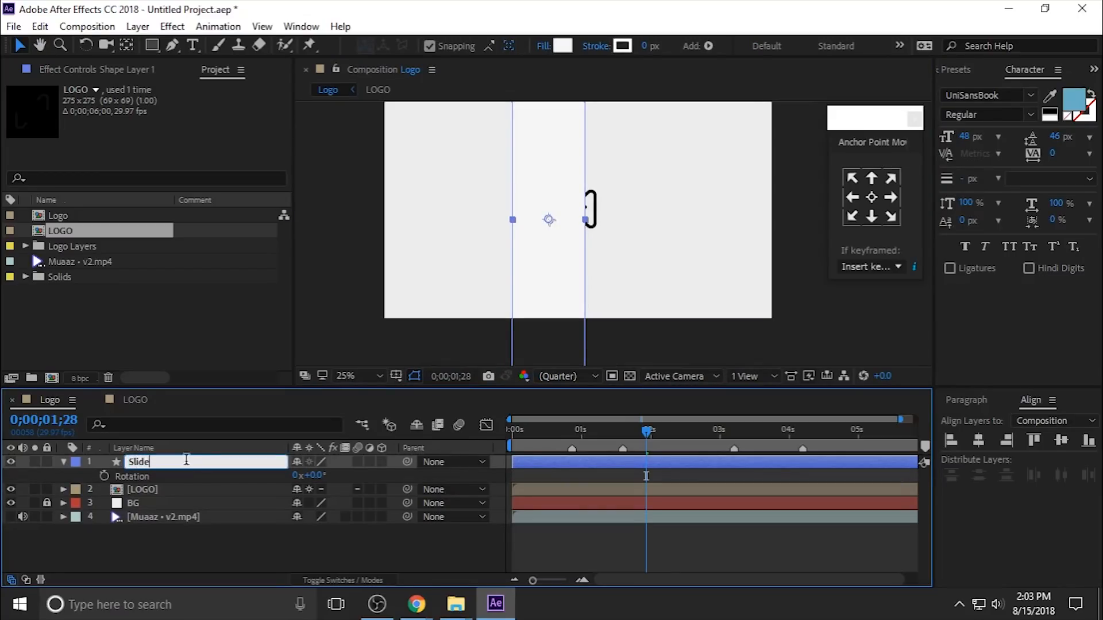
key("Return")
left_click_drag(320, 481, 327, 476)
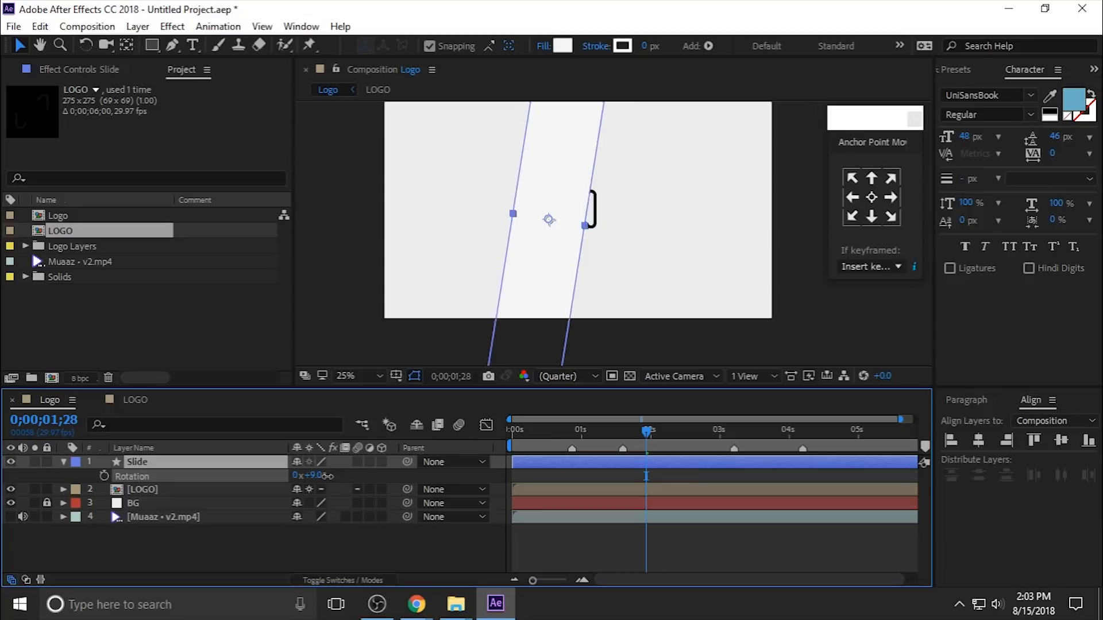
left_click(798, 321)
key("comma")
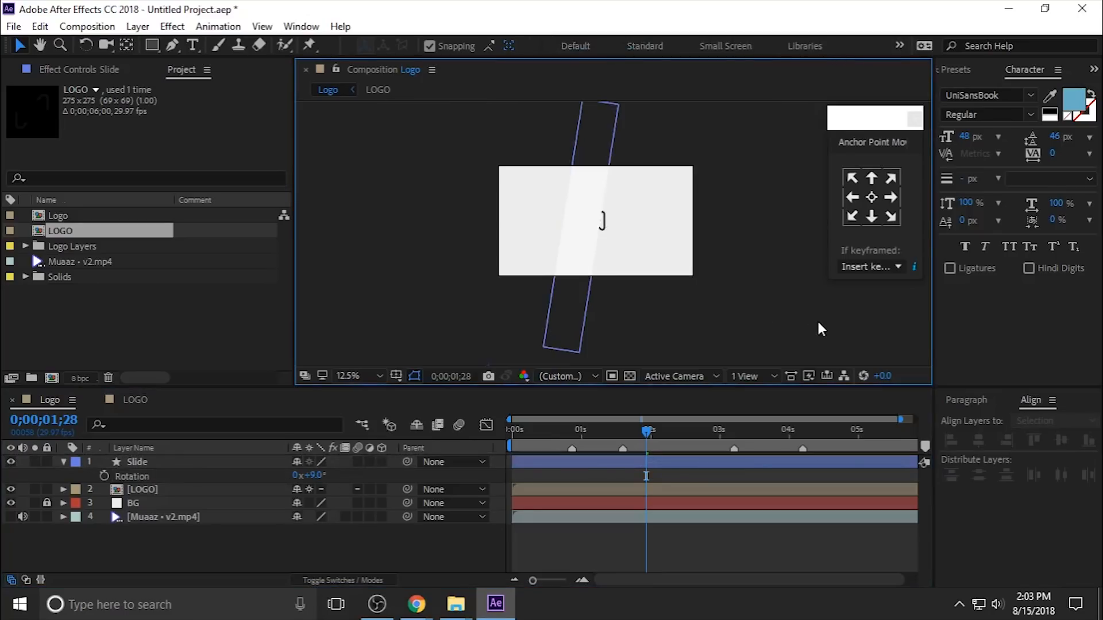
Move the Slide band toward the left side of the frame to 332, 588 and set a Position keyframe at 0;00;00;00
left_click(572, 218)
key("period")
left_click_drag(570, 219, 487, 273)
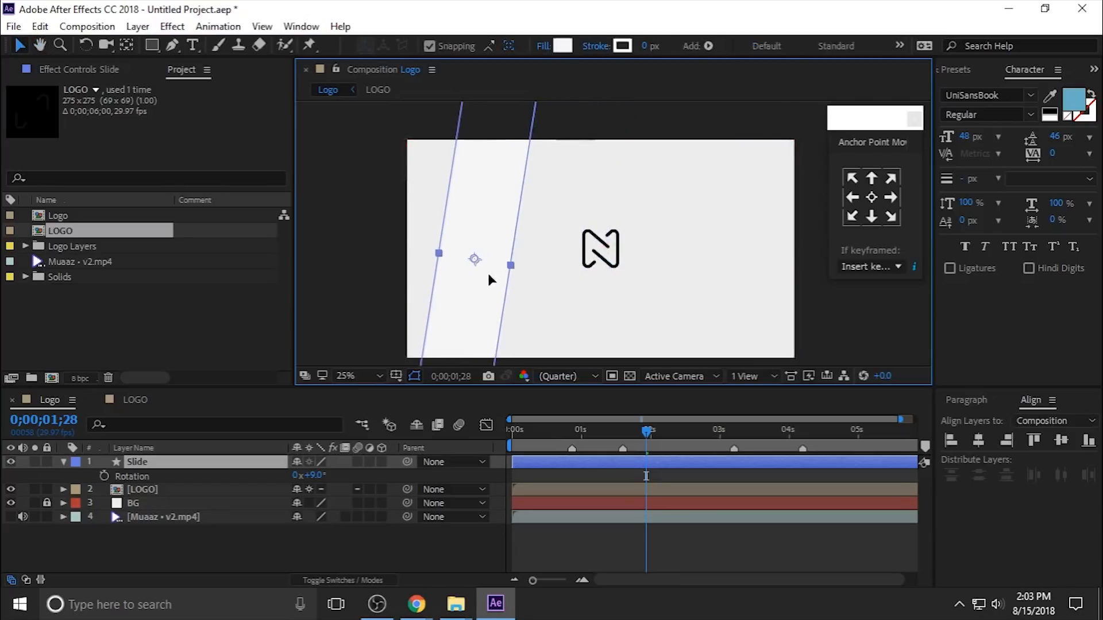
key("Return")
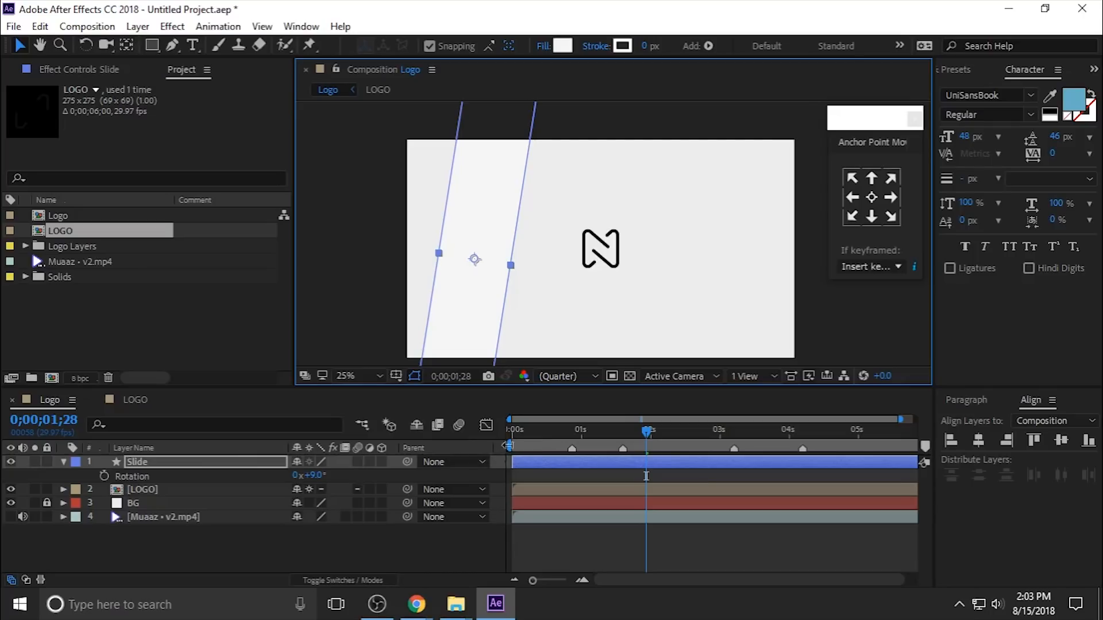
left_click_drag(527, 439, 492, 447)
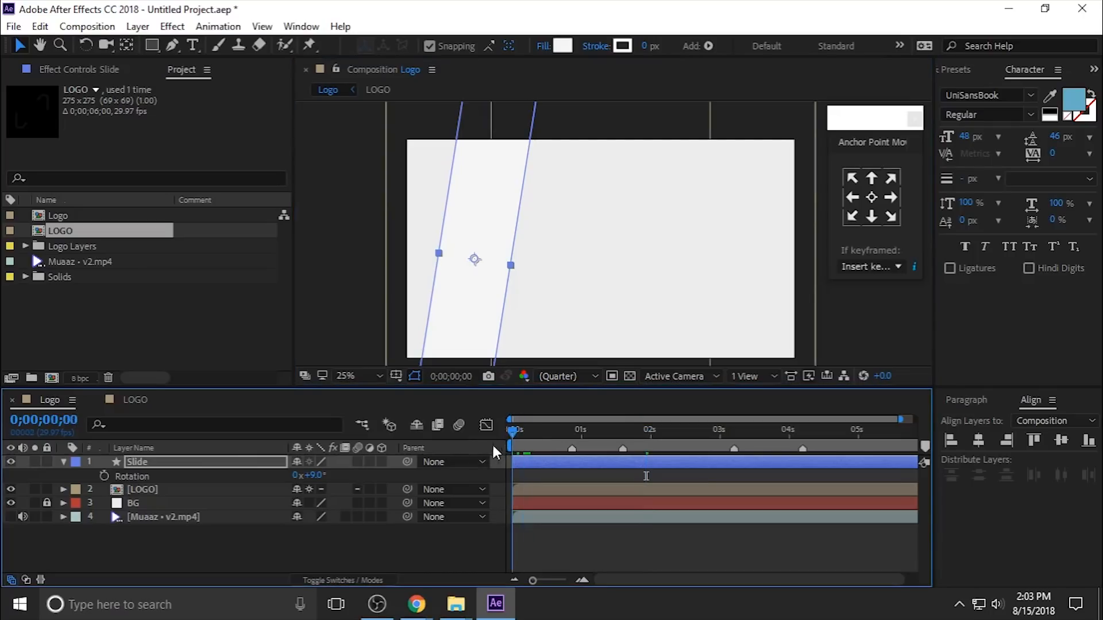
key("p")
left_click(104, 476)
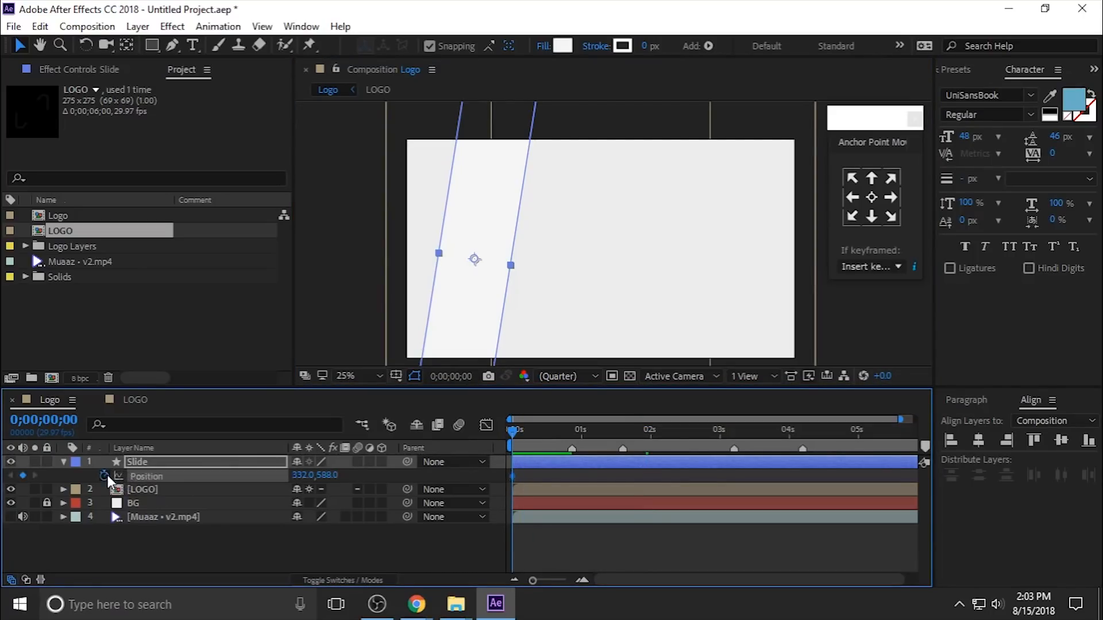
Add a Position keyframe for Slide at 0;00;03;06 by moving it to 984, 588, and place its layer below LOGO
left_click_drag(533, 449, 734, 459)
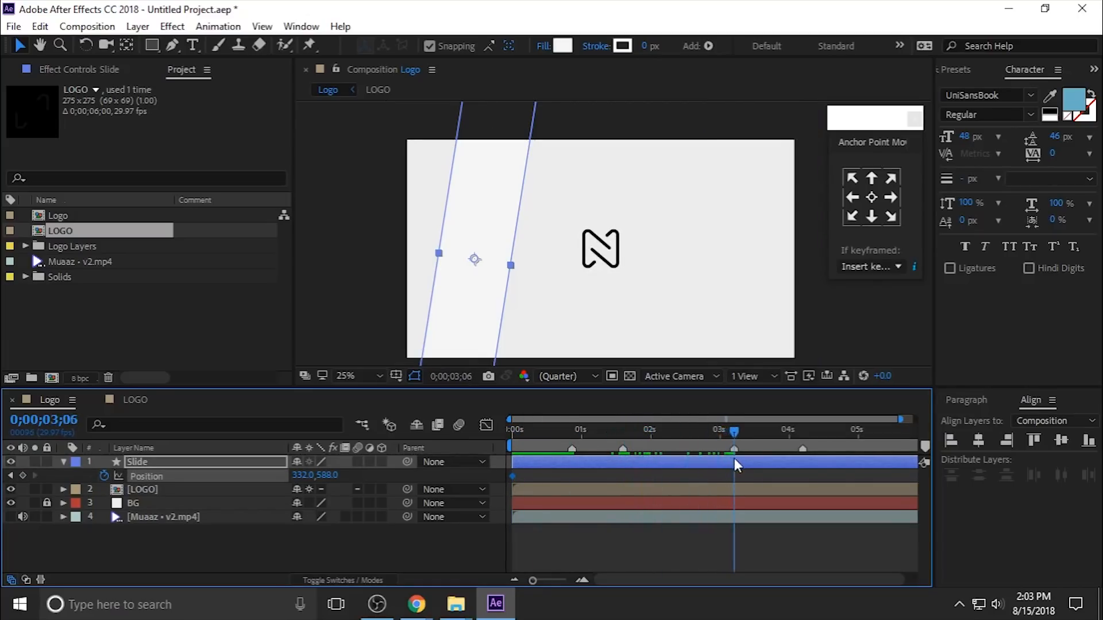
left_click_drag(480, 288, 608, 315)
left_click_drag(258, 447, 168, 502)
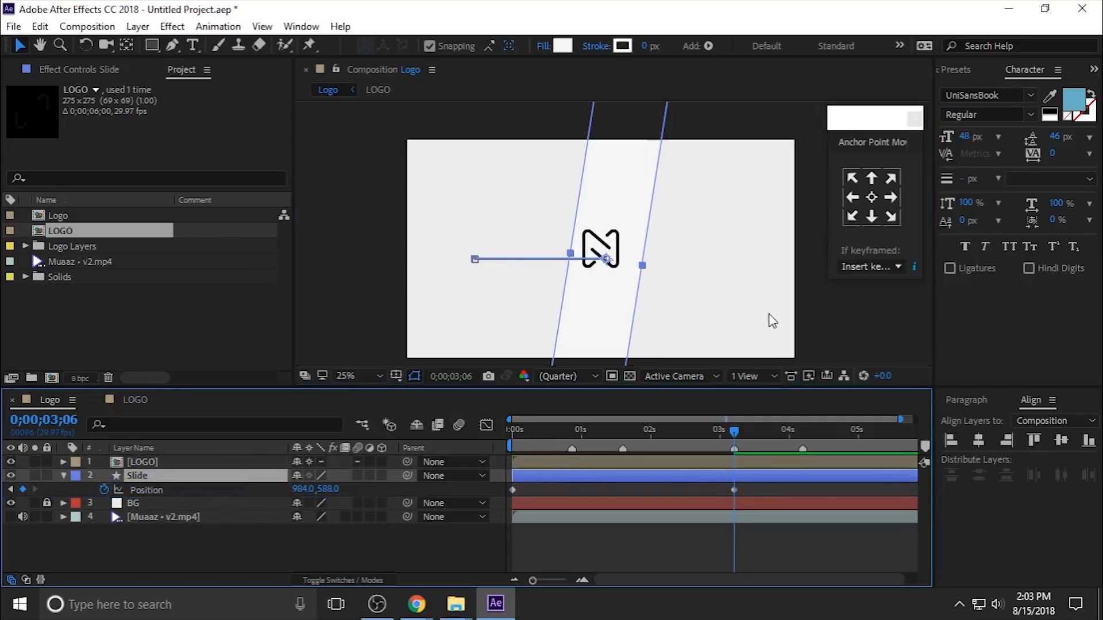
Shift Slide's second Position keyframe earlier, between 2 and 3 seconds, and add a third keyframe at the marker just past 3 seconds
left_click_drag(734, 448, 703, 455)
left_click_drag(734, 490, 681, 497)
left_click_drag(700, 431, 735, 431)
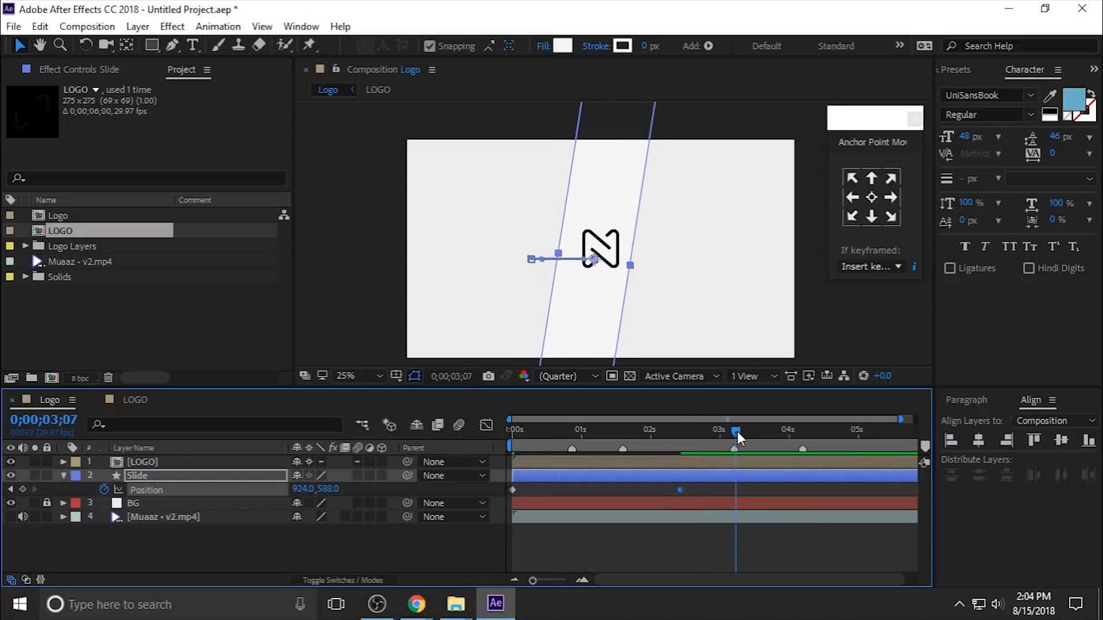
left_click(23, 490)
key("space")
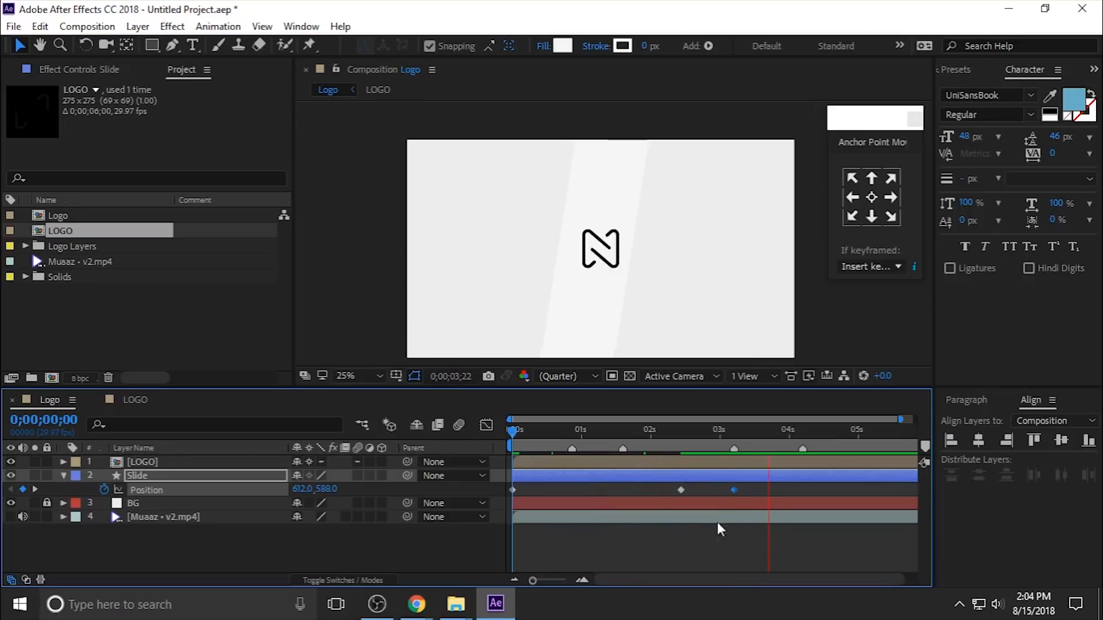
Add a fourth Position keyframe for Slide at 0;00;04;06 by moving the band to 684, 588, and preview the motion
left_click_drag(725, 448, 805, 459)
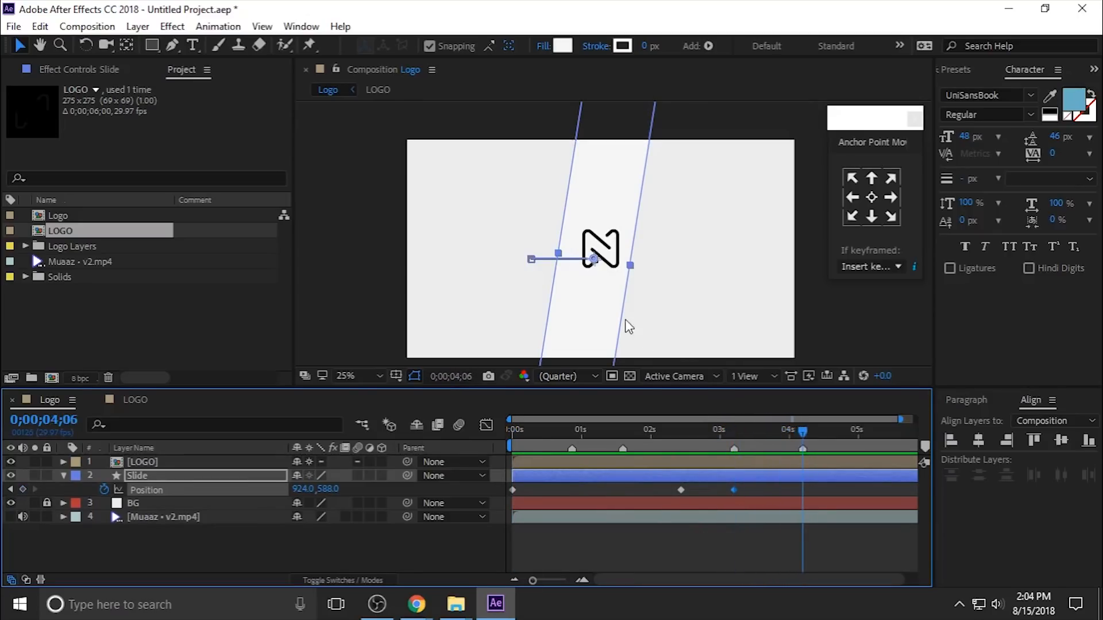
left_click_drag(598, 310, 551, 313)
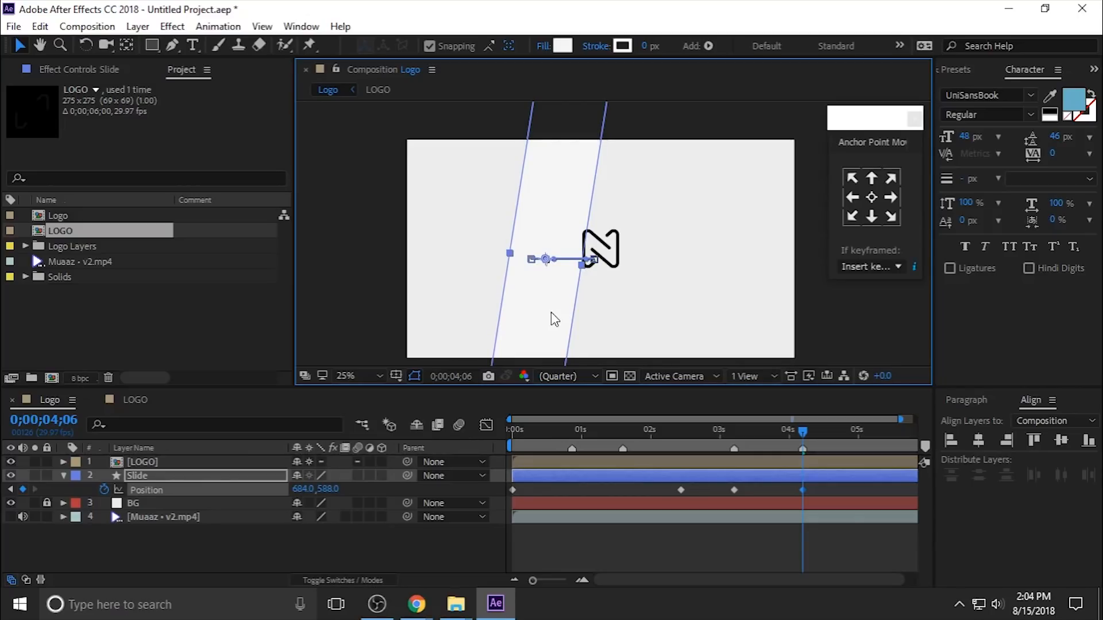
left_click_drag(802, 440, 653, 456)
key("space")
left_click_drag(721, 452, 475, 471)
key("space")
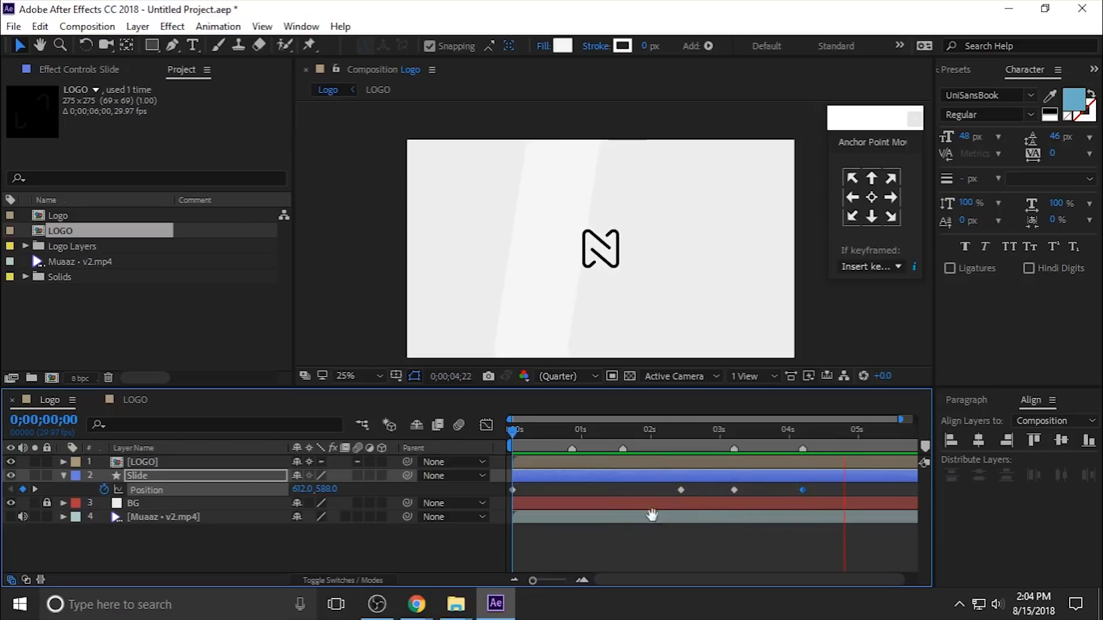
key("space")
Shift Slide's last Position keyframe earlier to 0;00;03;25
left_click_drag(724, 450, 797, 451)
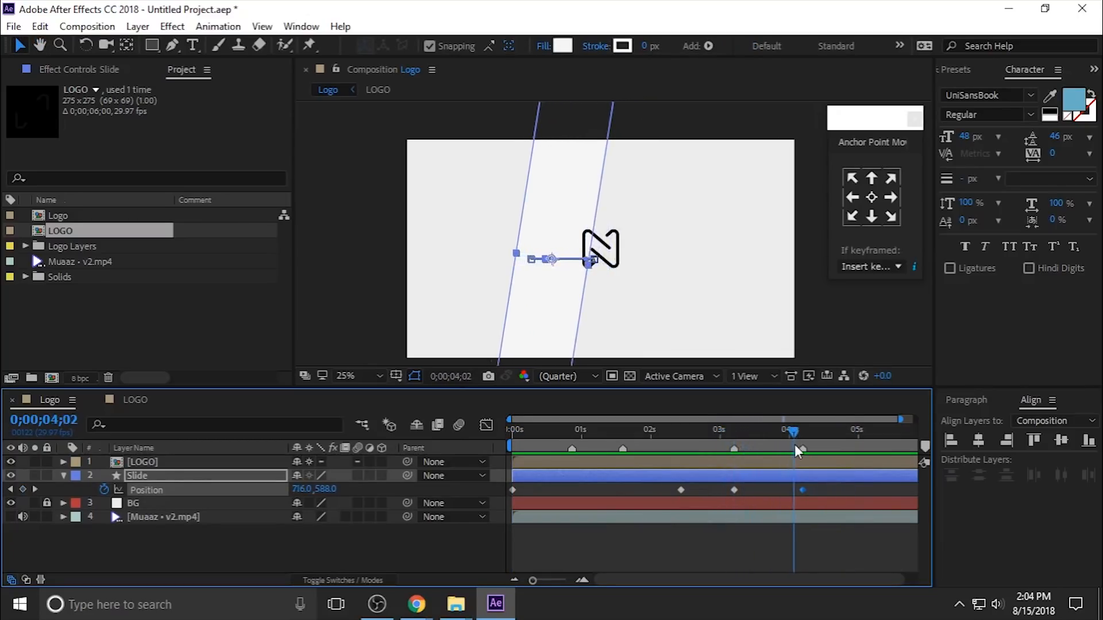
left_click_drag(802, 492, 776, 497)
mouse_move(739, 449)
left_mouse_down()
mouse_move(729, 449)
mouse_move(780, 448)
mouse_move(728, 457)
left_mouse_up()
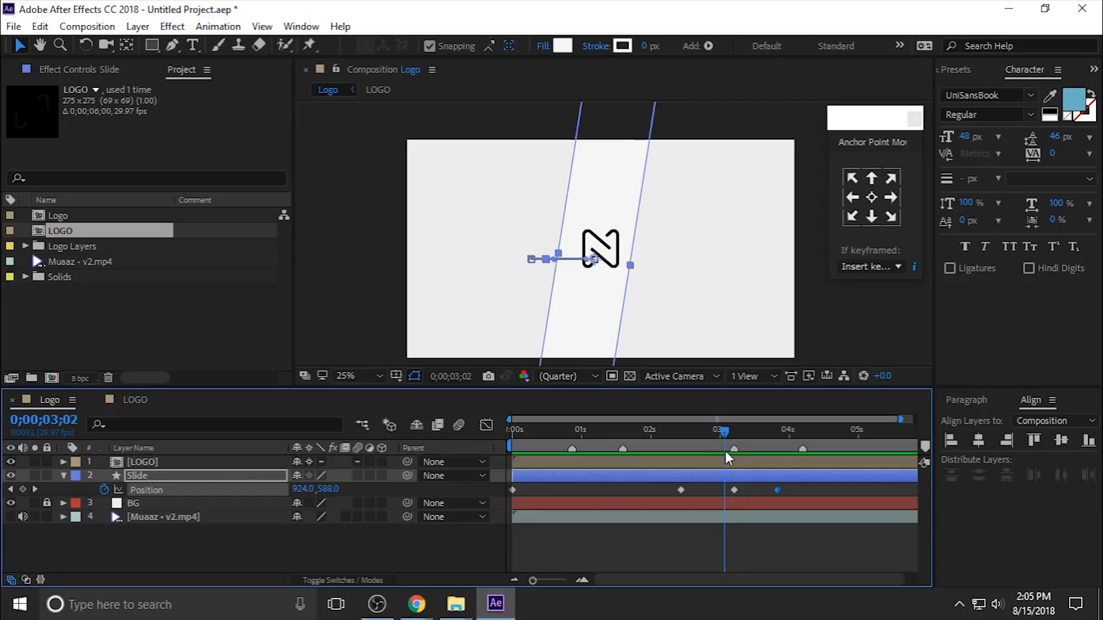
Set a Scale keyframe for Slide at 0;00;03;06 and display its Position and Scale properties together
key("k")
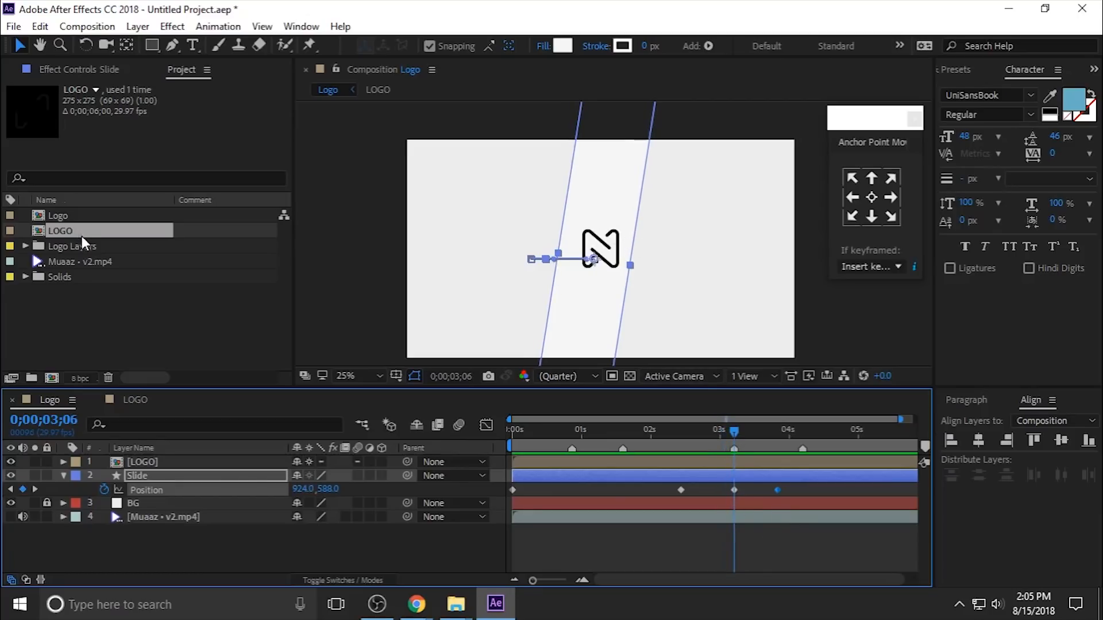
left_click(154, 482)
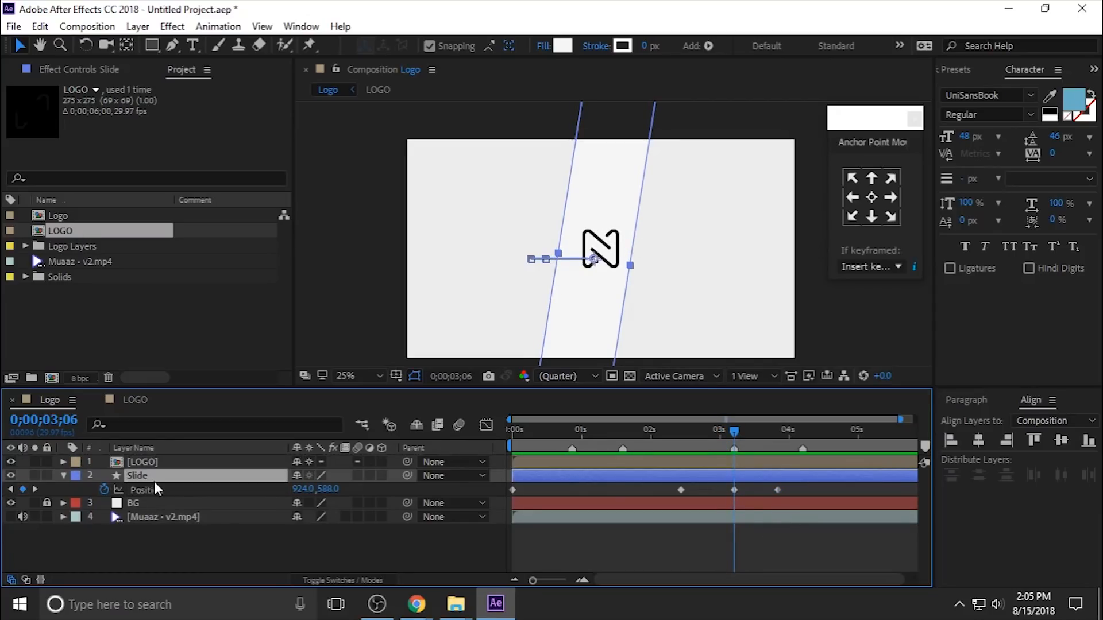
key("s")
left_click(104, 491)
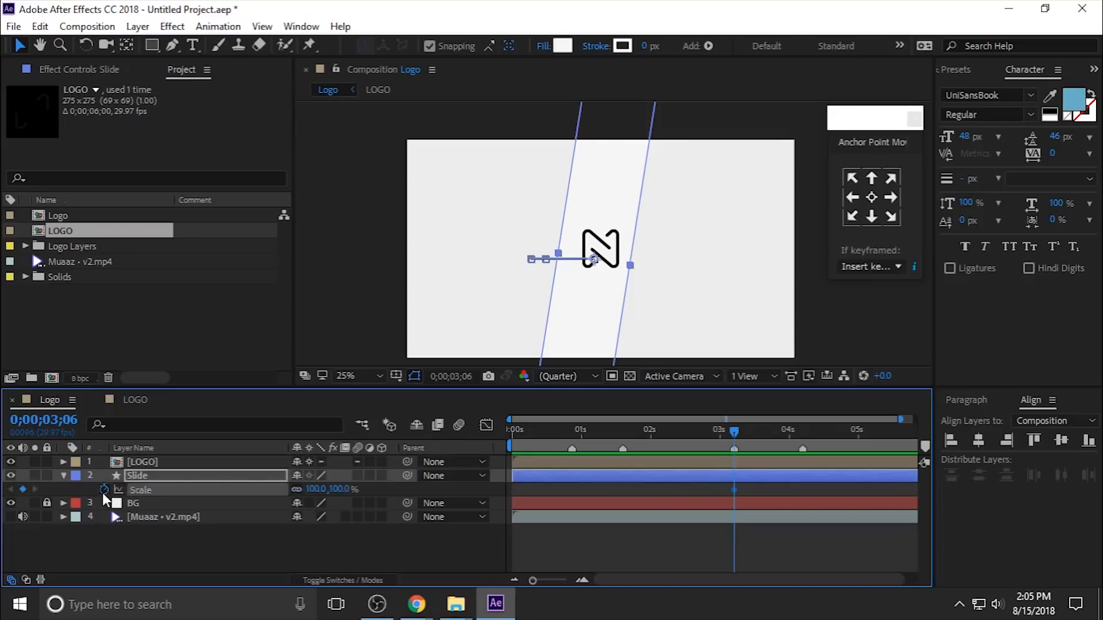
left_click(192, 480)
key("shift+p")
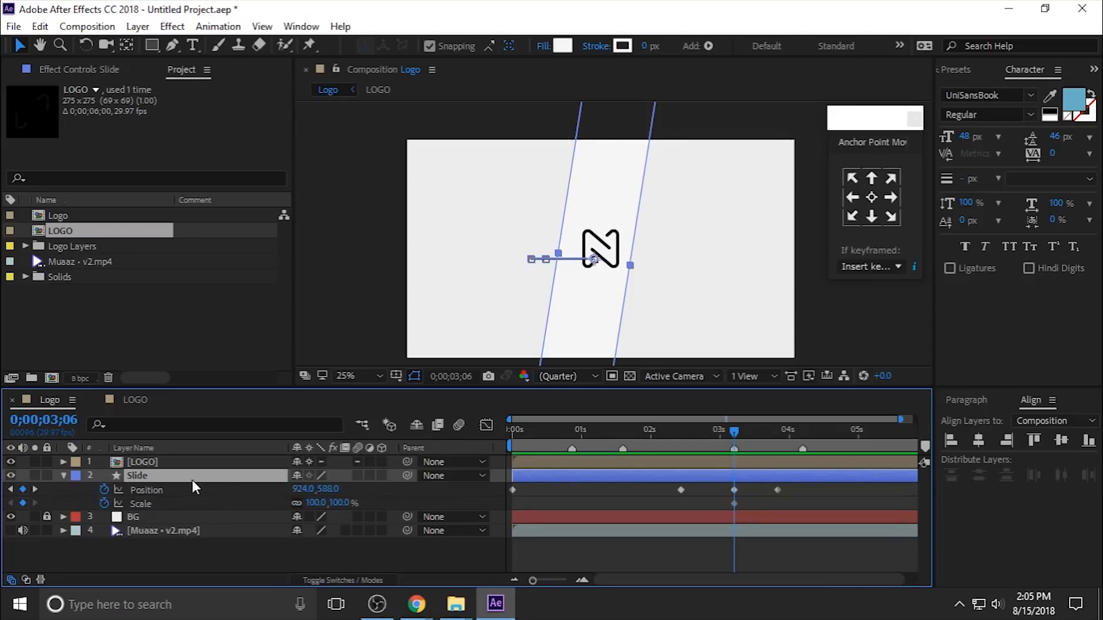
At 0;00;03;25, unlink Slide's Scale, widen it to 172% horizontally and move the band to 484, 588
key("k")
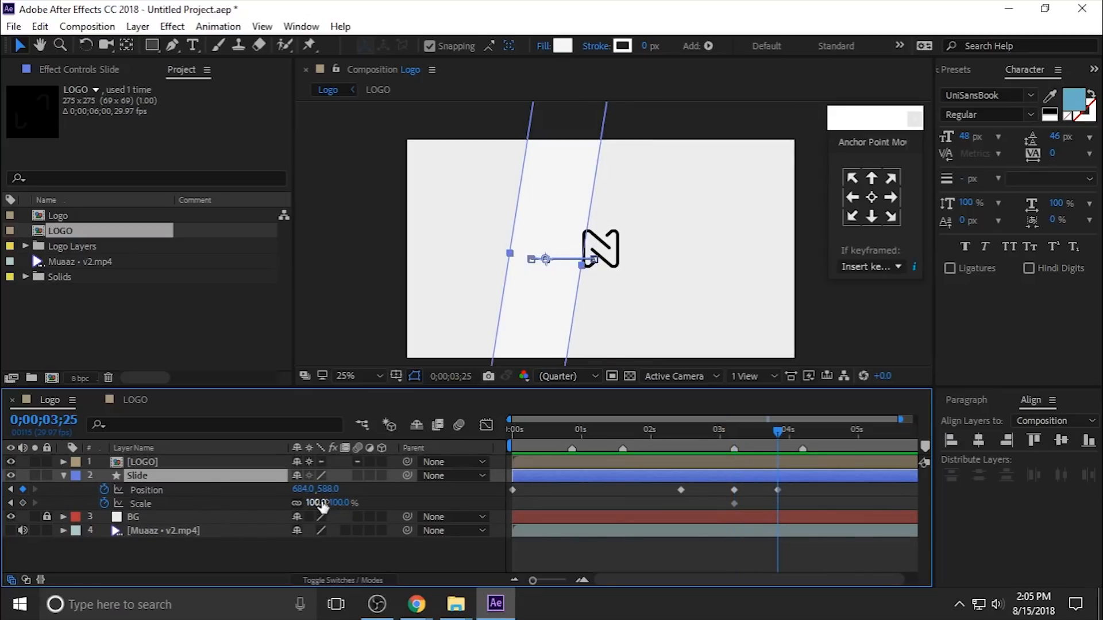
left_click(297, 503)
left_click_drag(342, 503, 390, 503)
key("ctrl+z")
left_click_drag(574, 330, 525, 333)
left_click_drag(319, 503, 345, 504)
left_click_drag(505, 327, 496, 328)
mouse_move(777, 432)
left_mouse_down()
mouse_move(732, 449)
mouse_move(777, 448)
left_mouse_up()
left_click_drag(504, 315, 522, 315)
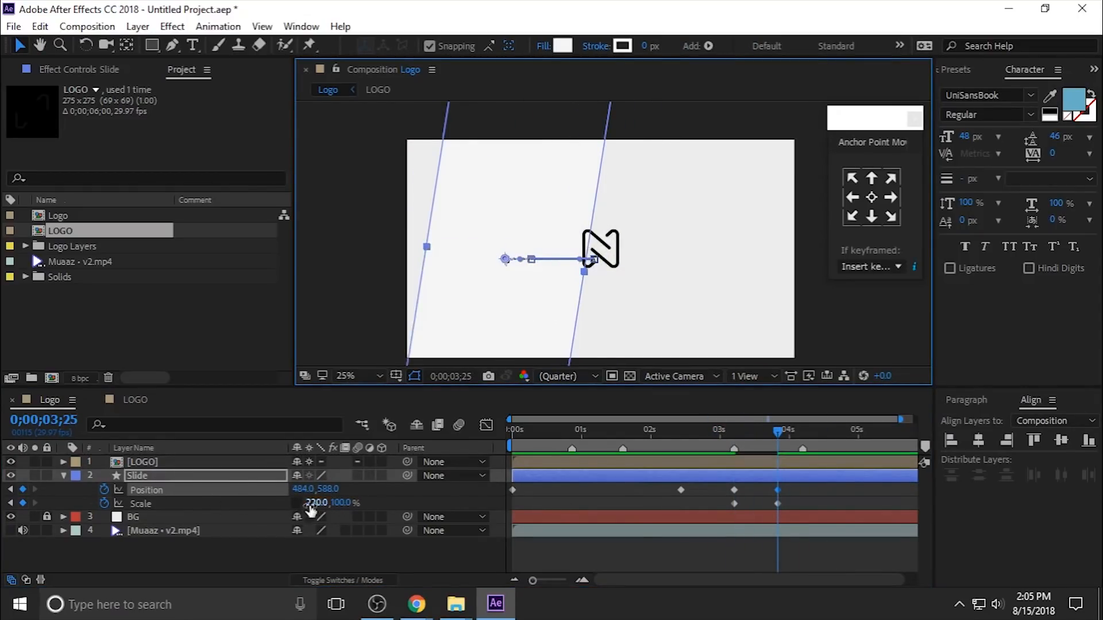
left_click_drag(319, 503, 280, 505)
Preview the widening, and apply Easy Ease to Slide's last two Position and Scale keyframe pairs
left_click_drag(777, 432, 722, 444)
key("space")
key("space")
left_click(806, 490)
left_click_drag(806, 490, 725, 514)
key("F9")
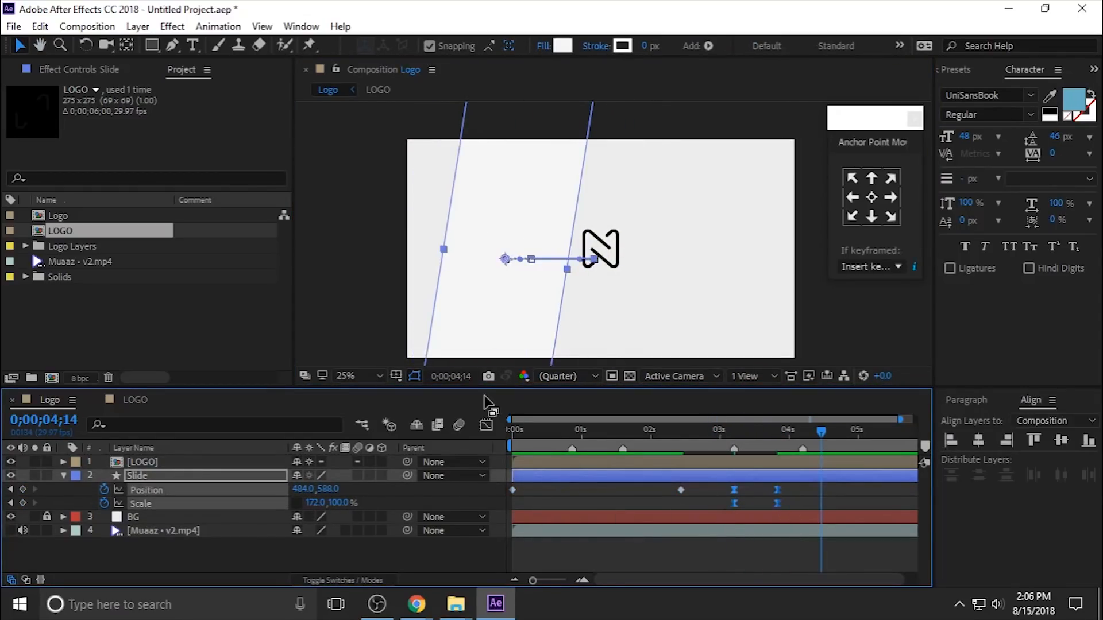
Reshape Slide's Position and Scale speed curves to peak early and slow down gradually, and preview the result
left_click(486, 425)
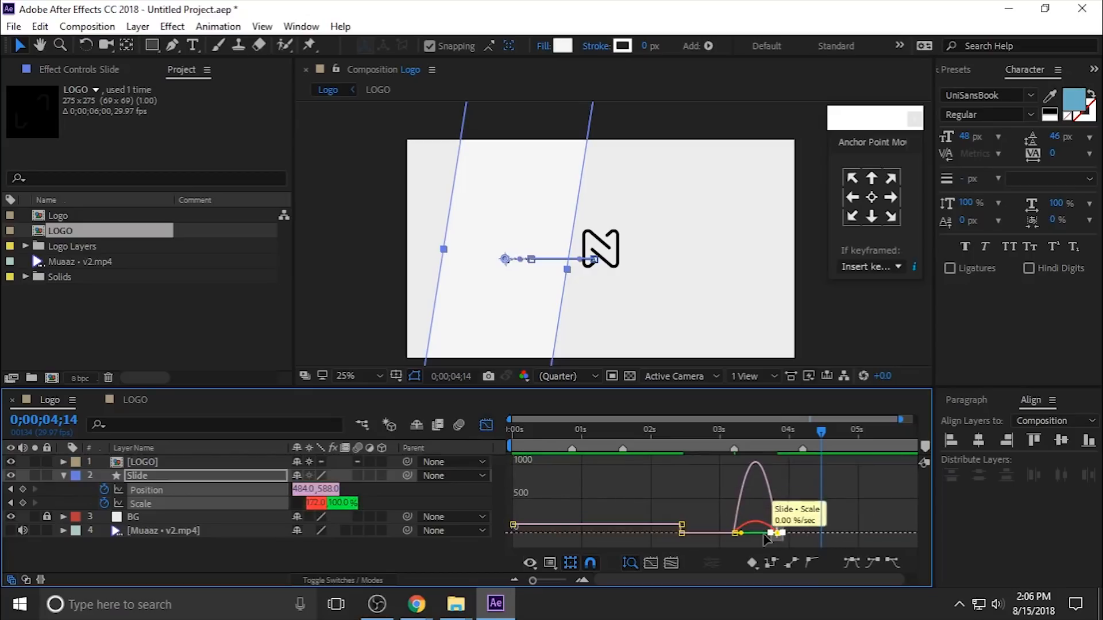
scroll(764, 537, "up", 4, "alt")
left_click_drag(789, 533, 741, 534)
left_click(646, 433)
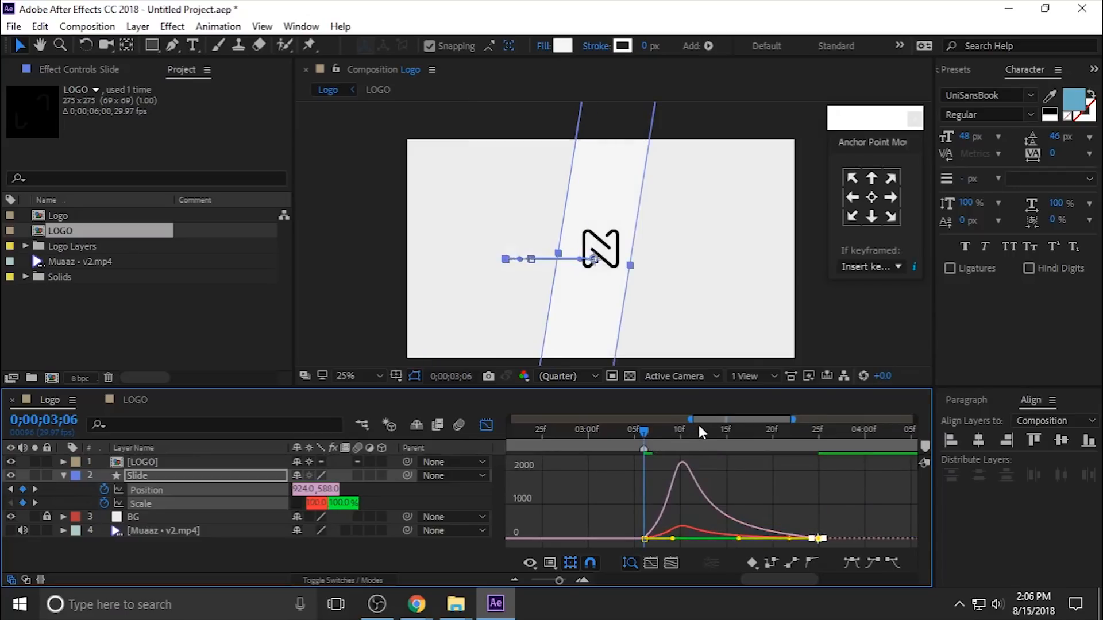
left_click_drag(691, 420, 417, 448)
left_click_drag(793, 419, 921, 424)
left_click_drag(738, 434, 674, 453)
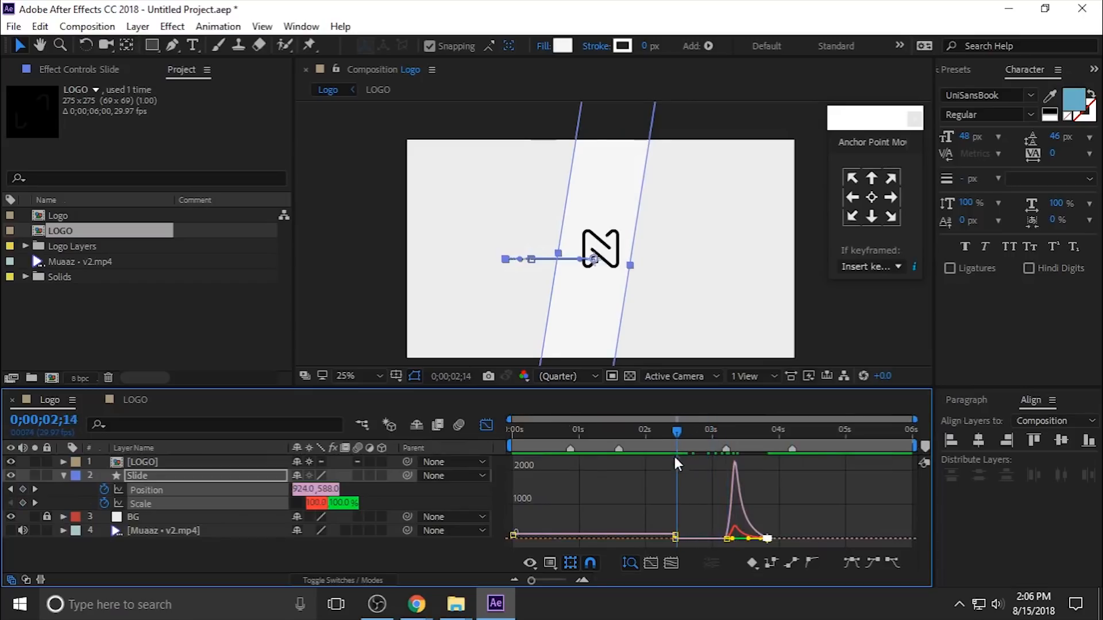
key("space")
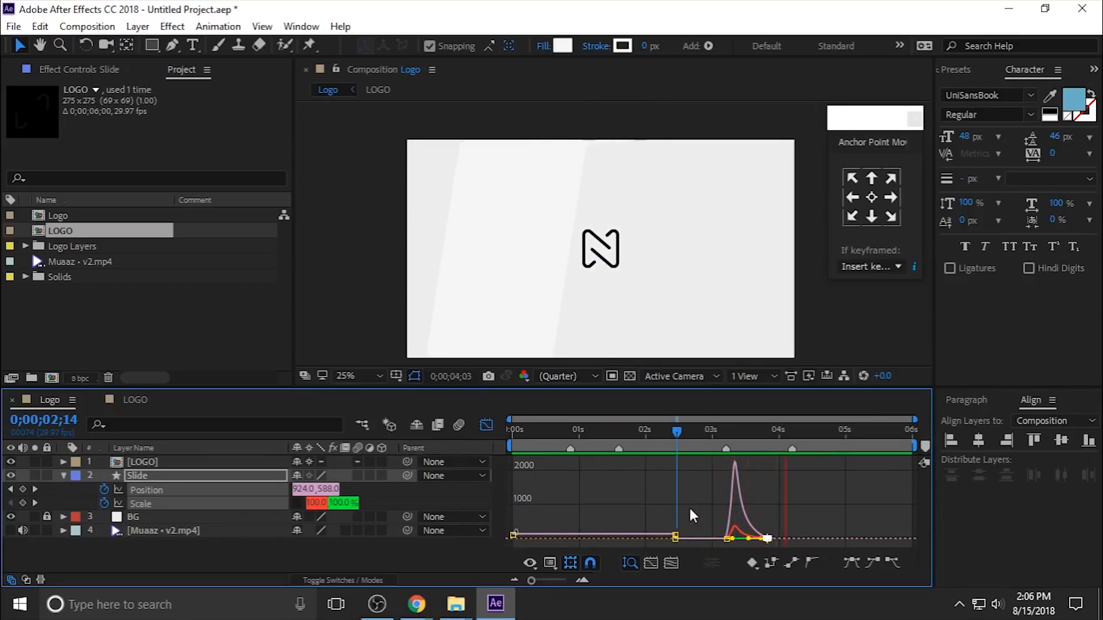
key("space")
Shift Slide's last Position and Scale keyframes later to 0;00;04;07, and preview the slower transition
left_click(487, 424)
left_click_drag(781, 484, 765, 505)
left_click_drag(770, 504, 796, 502)
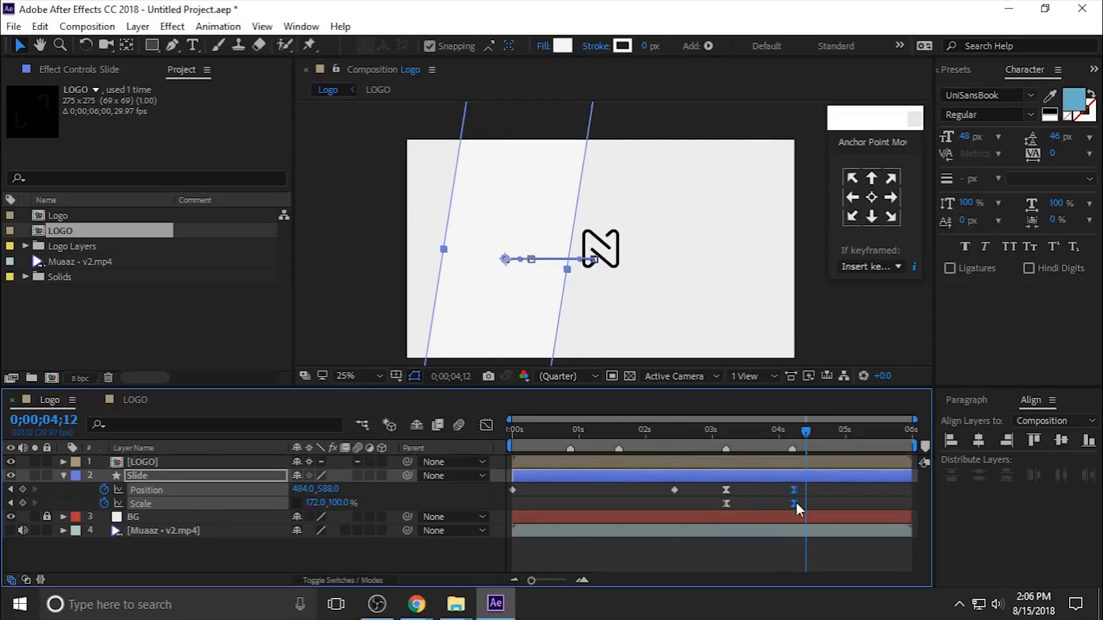
left_click(712, 431)
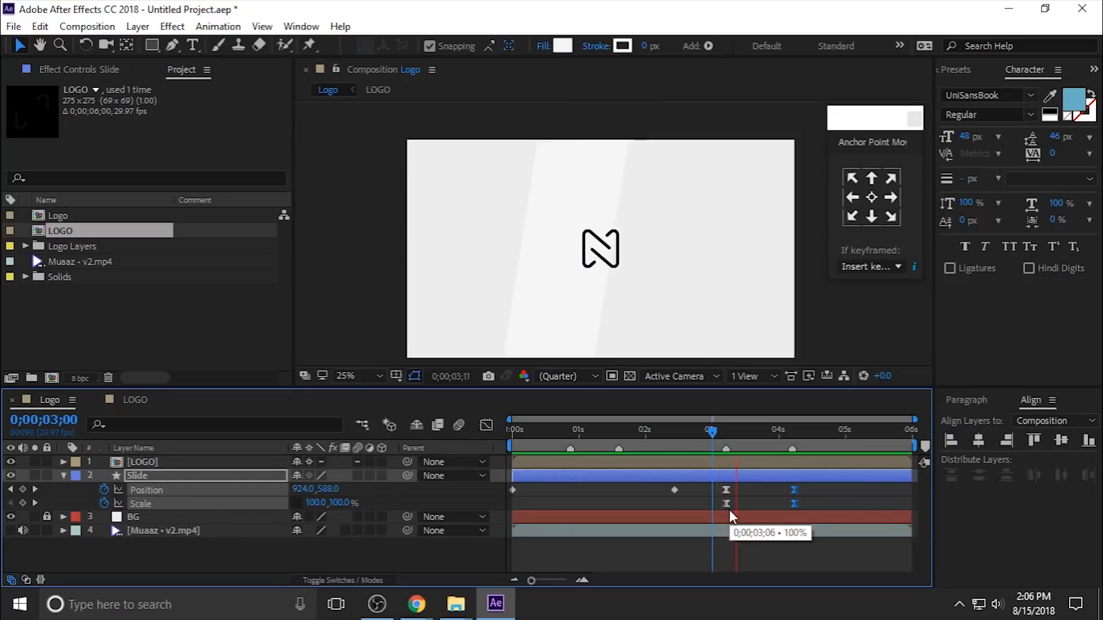
key("space")
left_click(715, 434)
key("space")
key("space")
left_click_drag(716, 437, 796, 455)
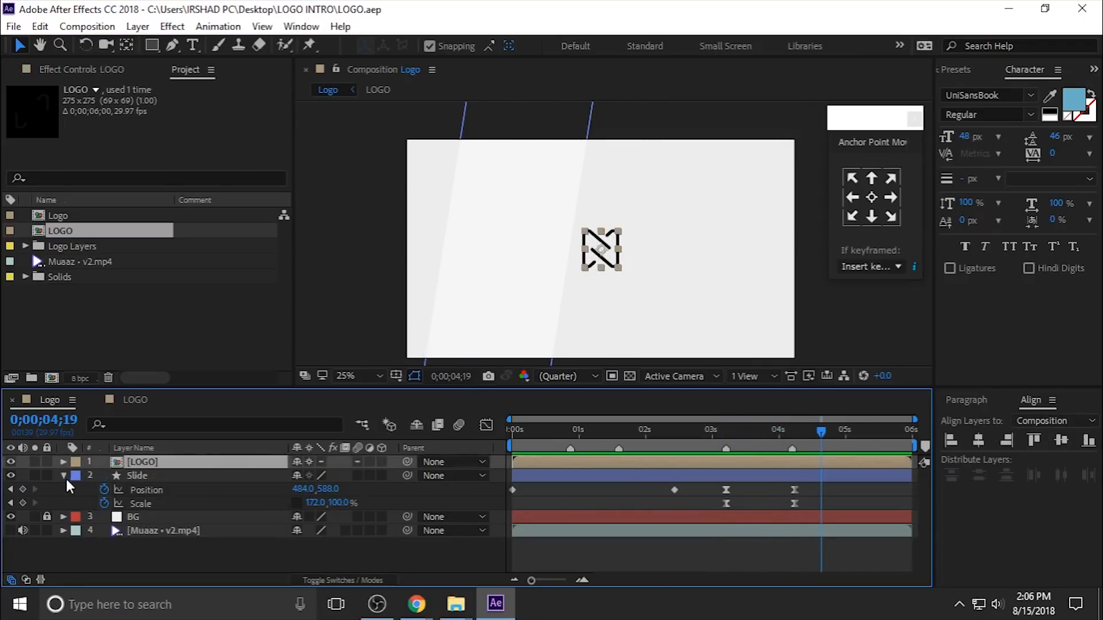
Keyframe LOGO's Position at 960, 540 on 0;00;03;06 and at 504, 540 on 0;00;04;07, aligned with Slide's keyframes
left_click(65, 478)
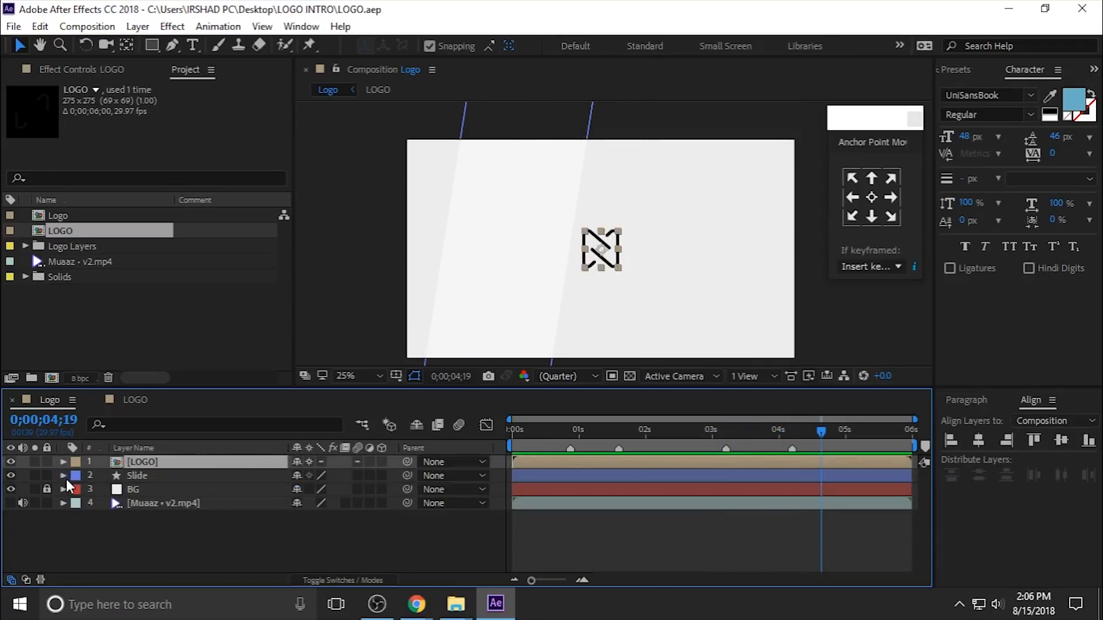
left_click(161, 472)
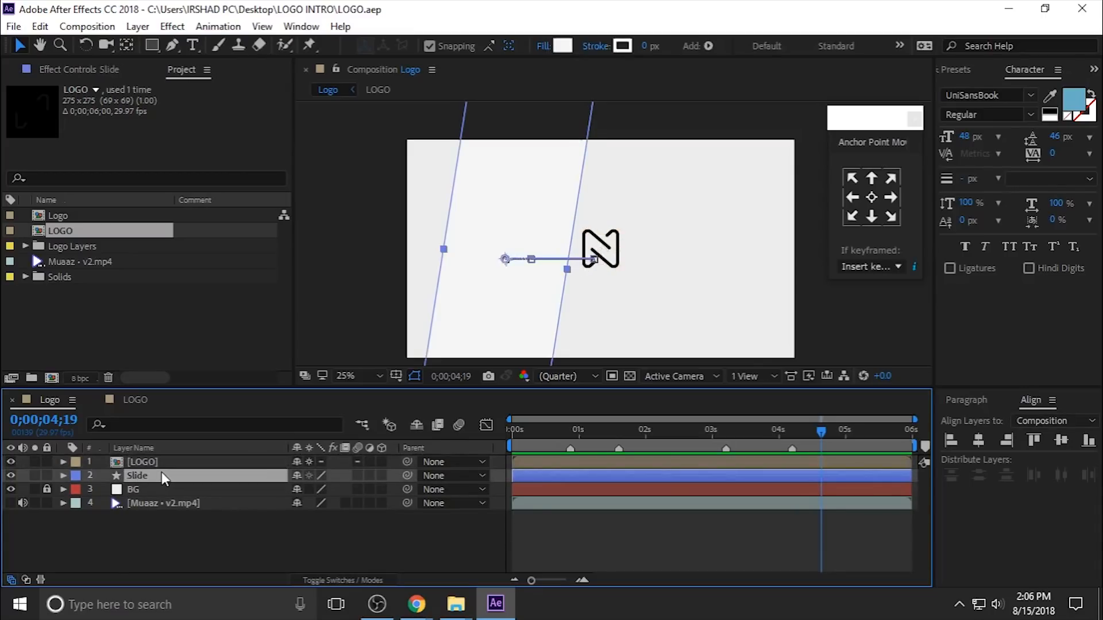
key("u")
key("j")
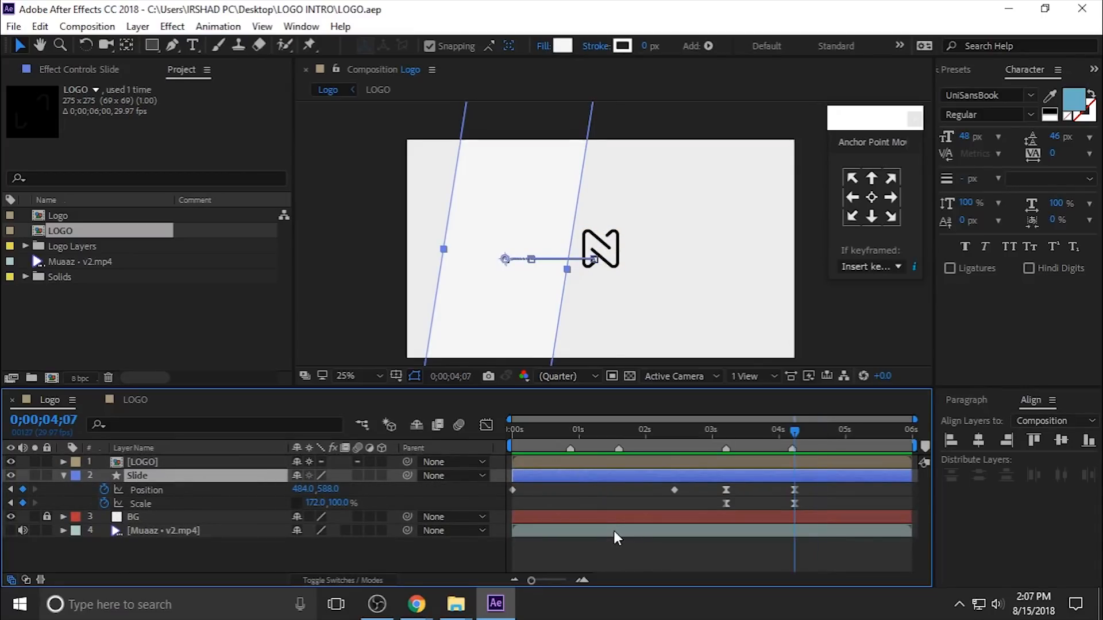
key("j")
left_click(144, 464)
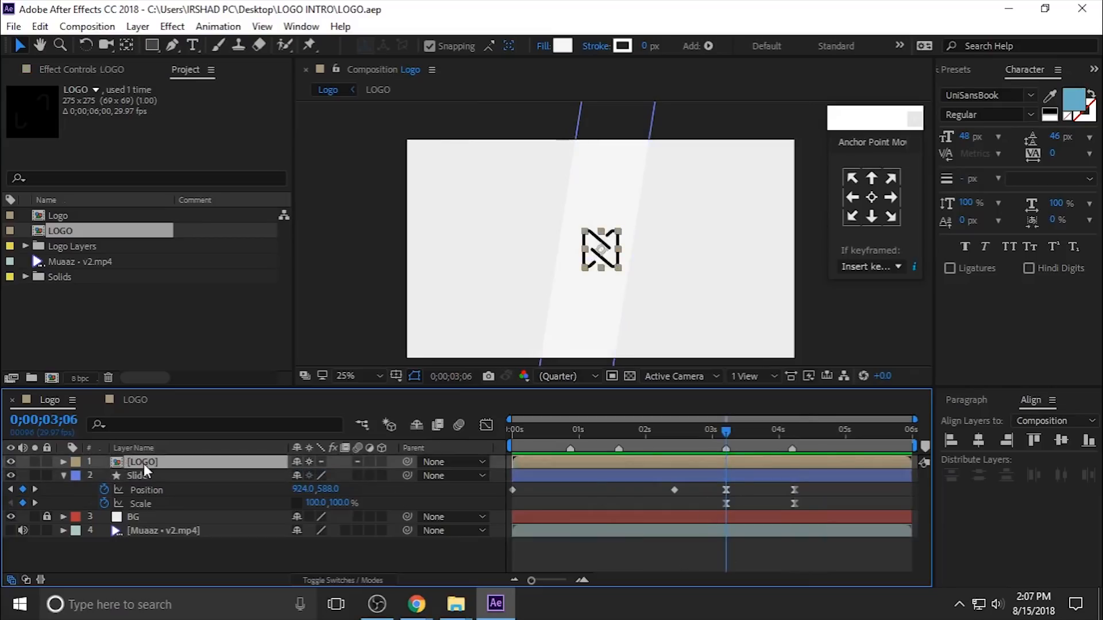
key("p")
left_click(105, 476)
key("k")
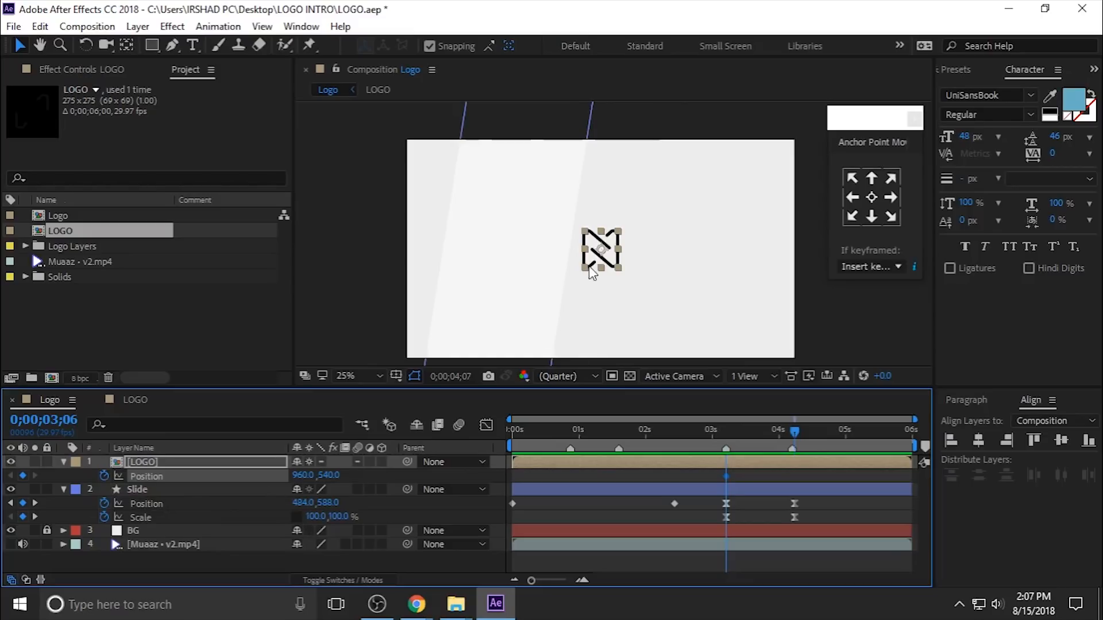
left_click_drag(601, 253, 510, 266)
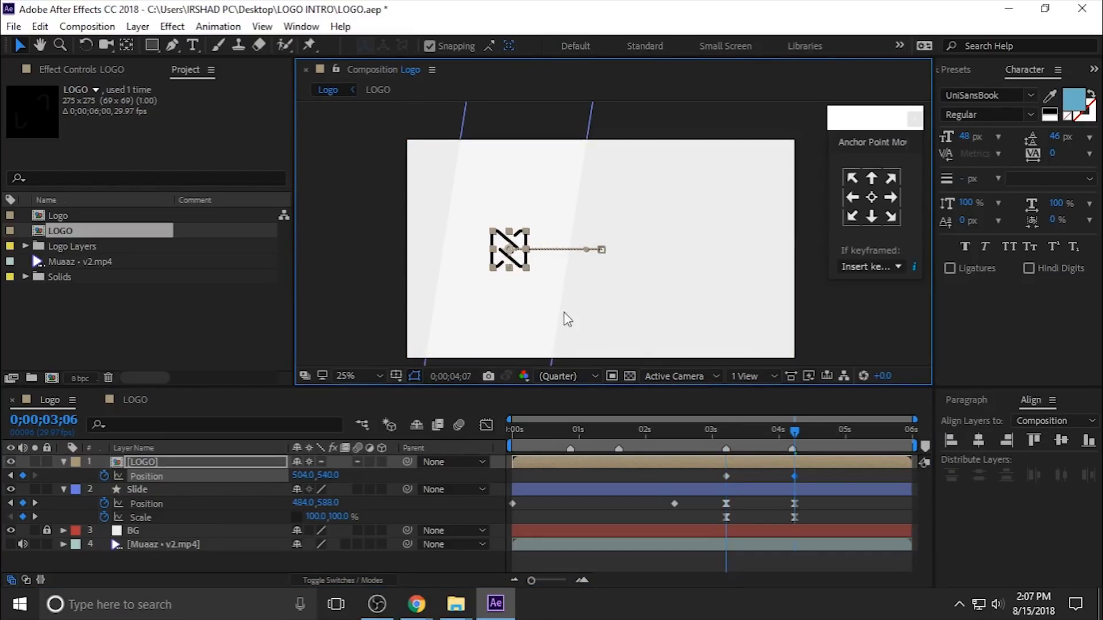
Easy Ease both LOGO Position keyframes, reshape their speed curve to peak early, and preview the logo's move
left_click(801, 482)
left_click_drag(812, 472, 694, 478)
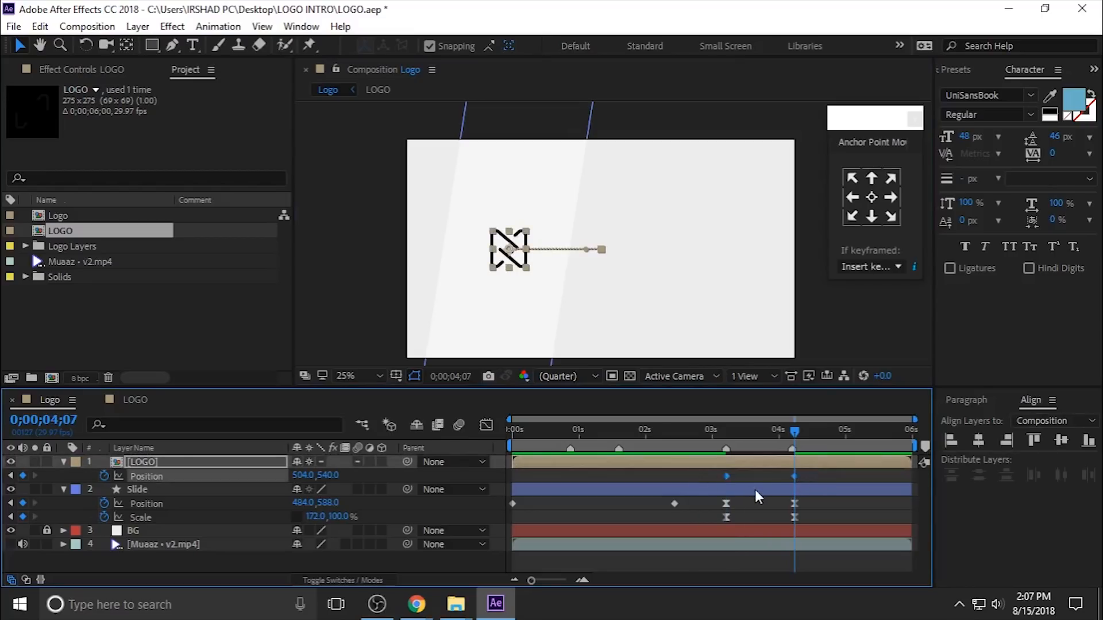
left_click(485, 425)
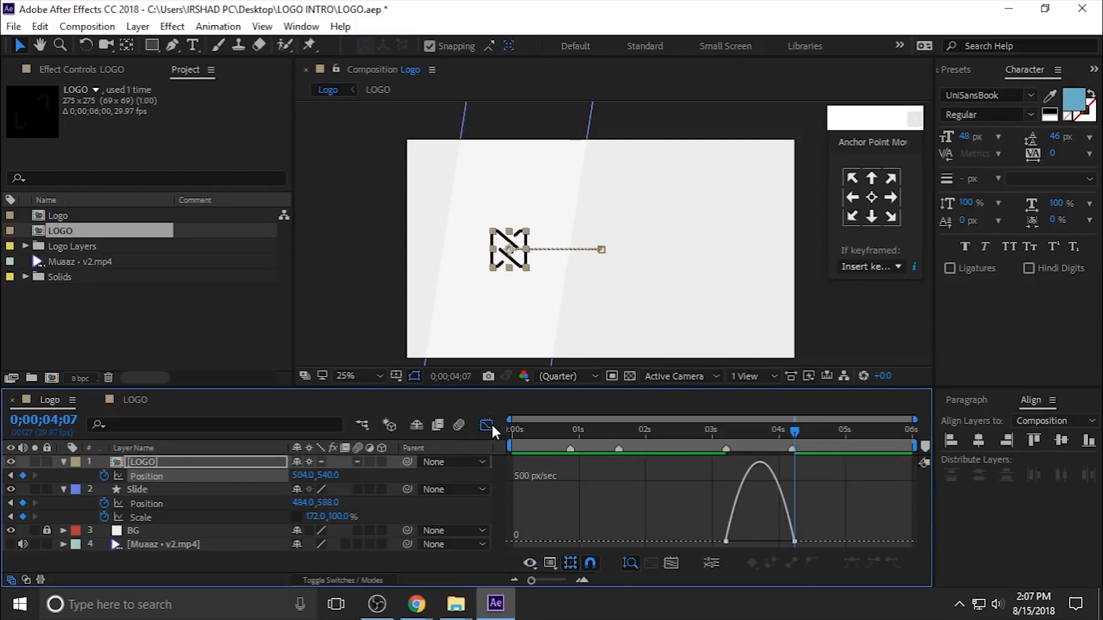
left_click_drag(783, 542, 741, 545)
left_click(486, 425)
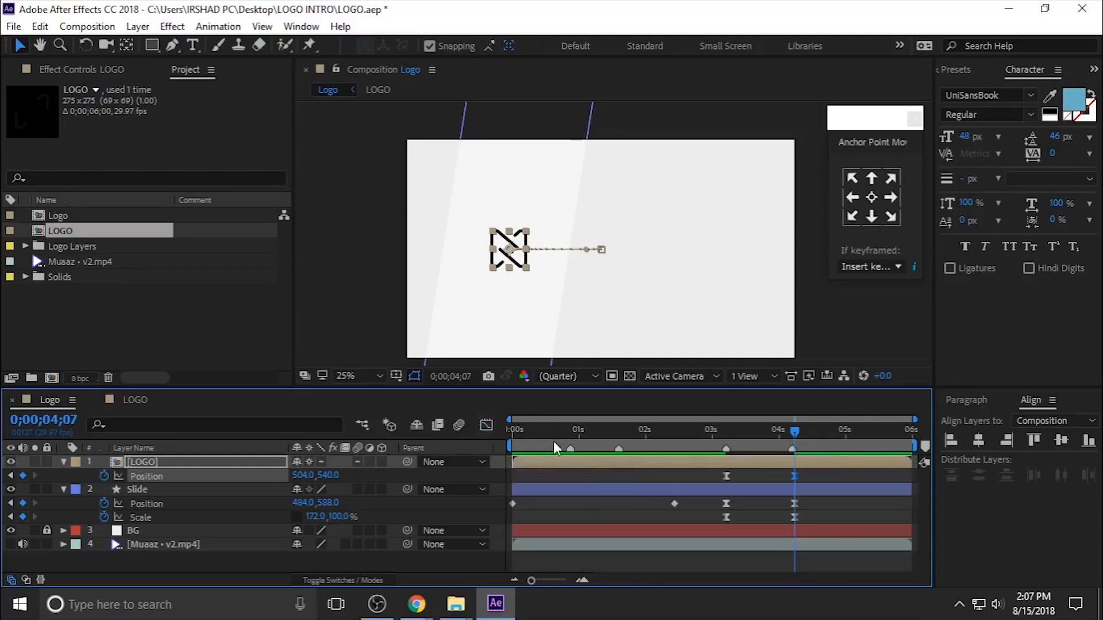
left_click(807, 477)
left_click(707, 440)
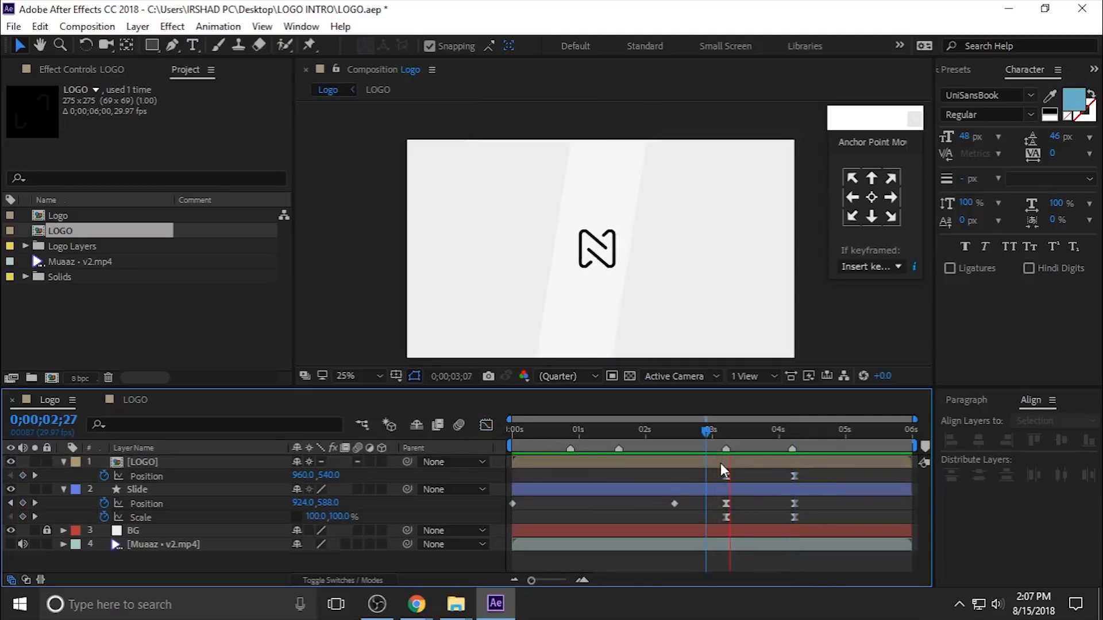
left_click(724, 435)
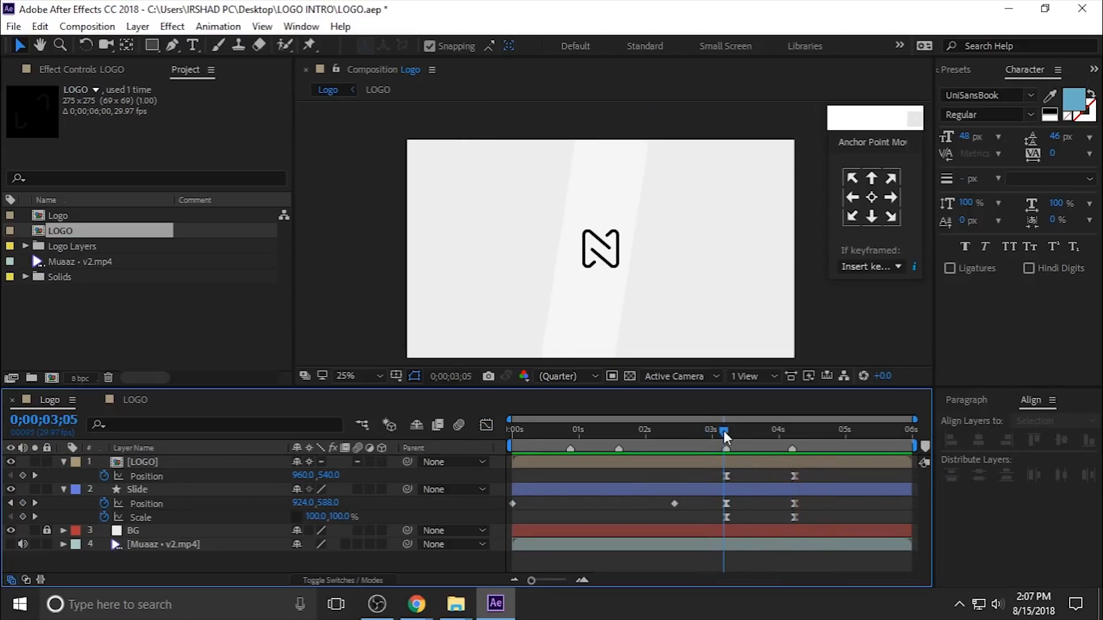
key("space")
key("space")
Try delaying LOGO's first Position keyframe by a few frames and preview the move
left_click_drag(723, 432, 738, 476)
key("v")
left_click(715, 428)
key("space")
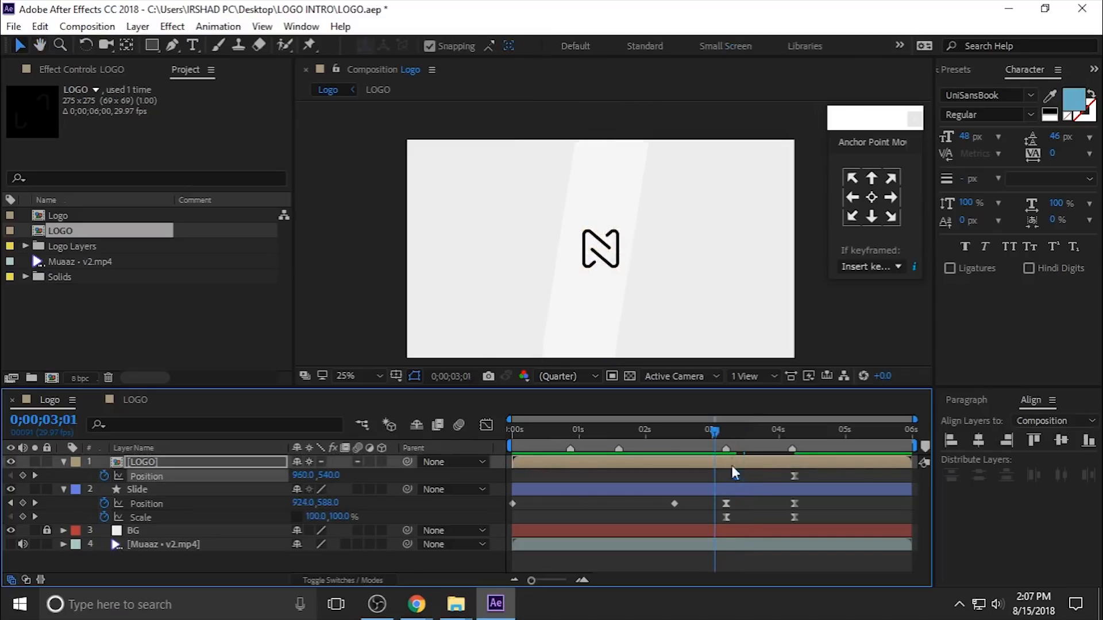
key("space")
Move LOGO's first Position keyframe back to just after the 0;00;03;06 marker and preview the logo and band together
left_click_drag(737, 476, 726, 475)
left_click(719, 434)
key("space")
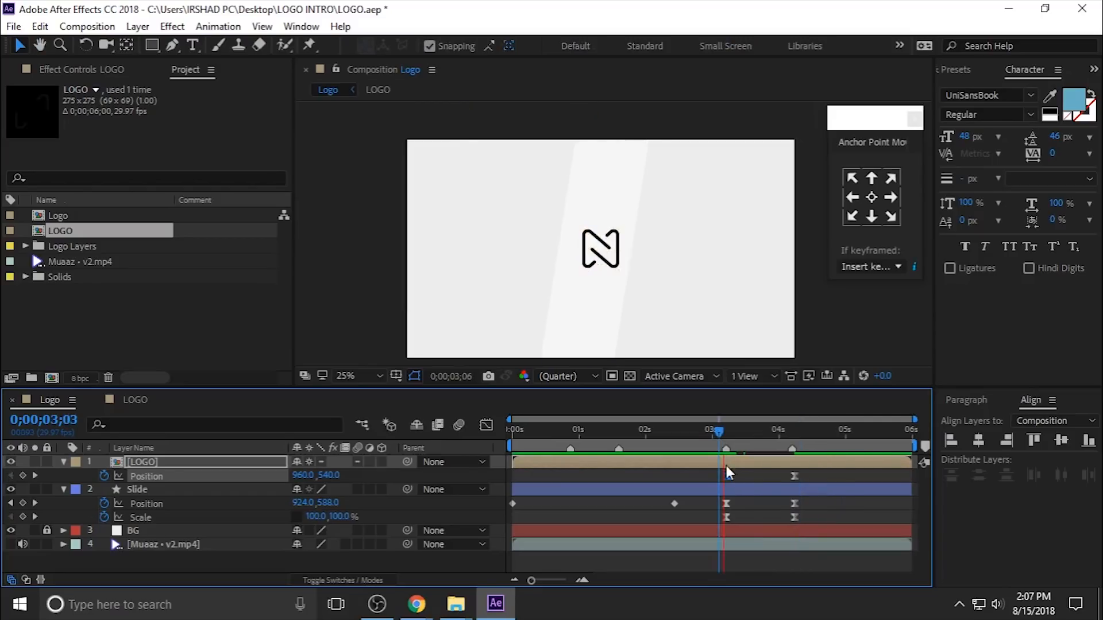
key("space")
key("space")
key("space")
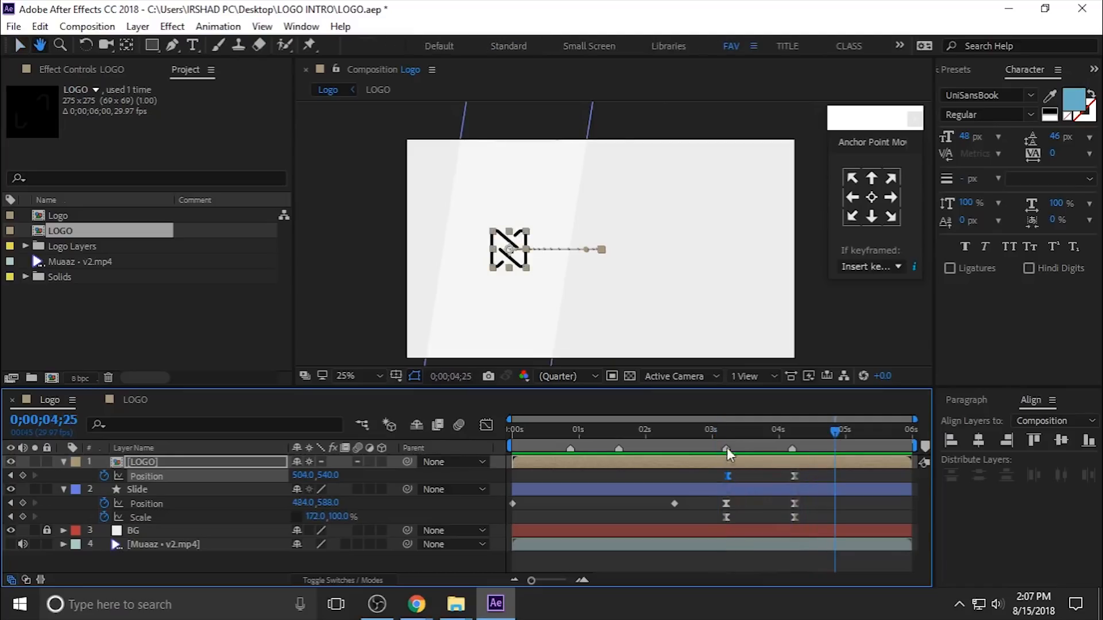
left_click(721, 435)
key("space")
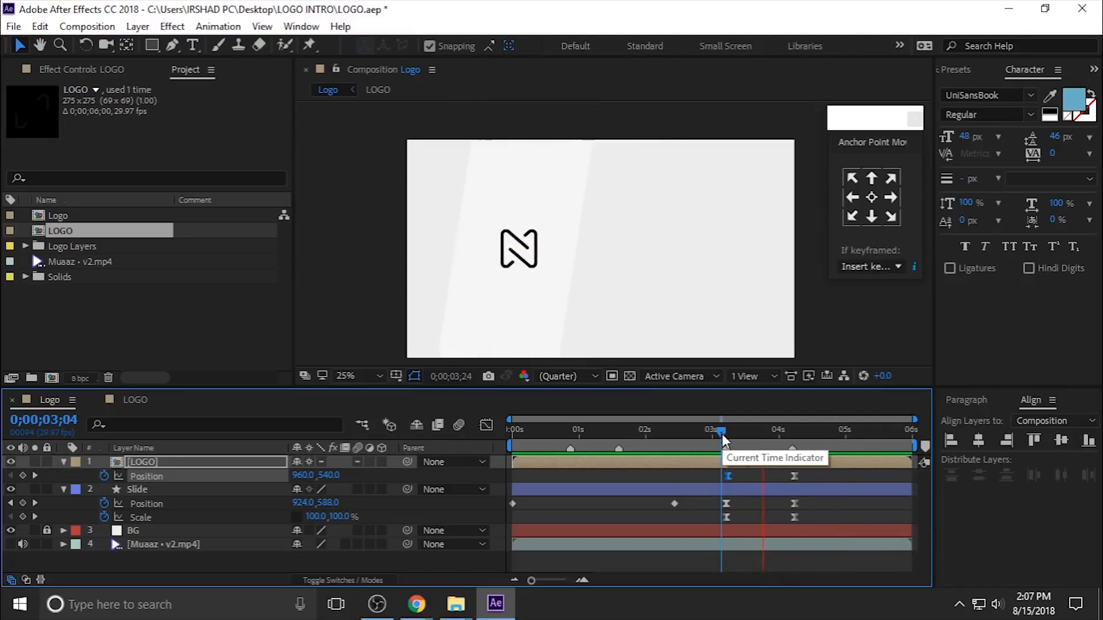
key("space")
left_click_drag(725, 435, 793, 479)
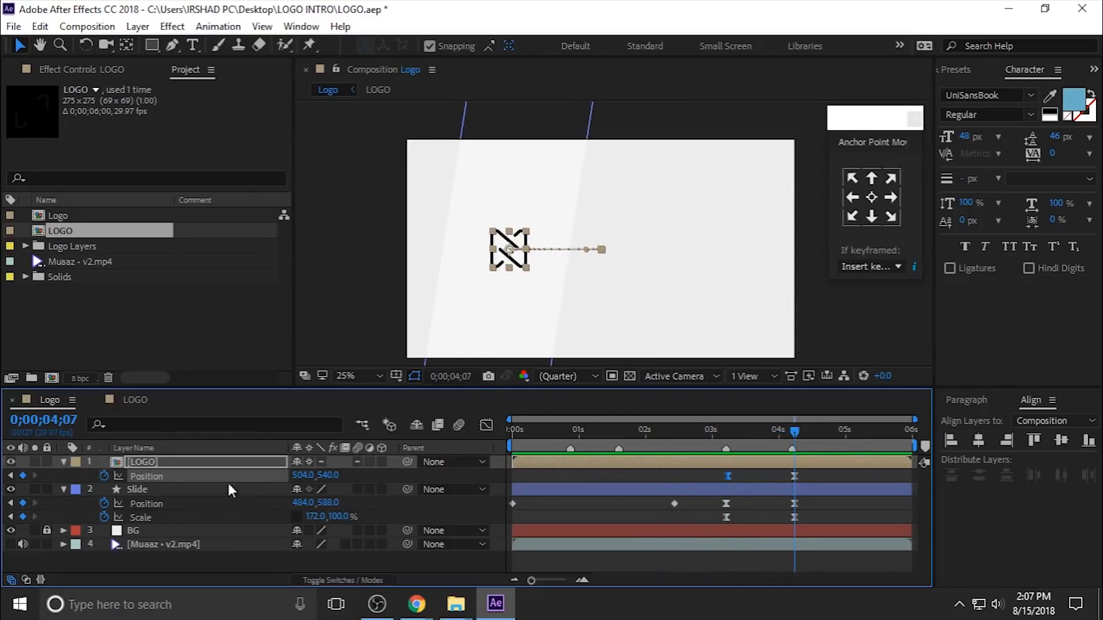
Collapse the LOGO and Slide layer properties and move the current time to 0;00;02;18
left_click(205, 556)
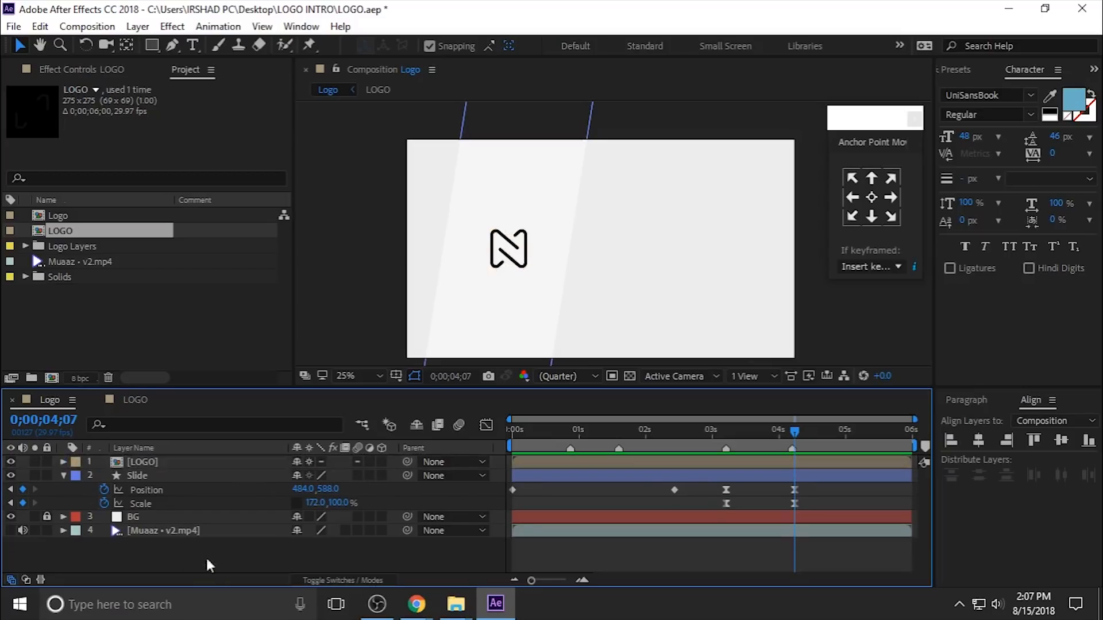
left_click(63, 475)
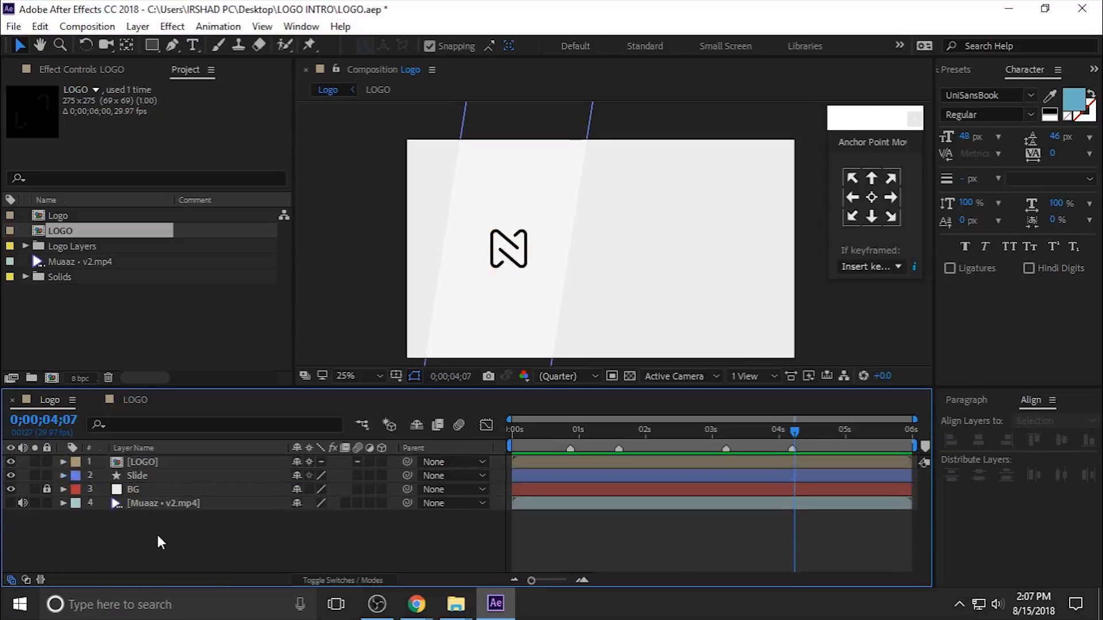
left_click(189, 462)
left_click_drag(593, 444, 685, 472)
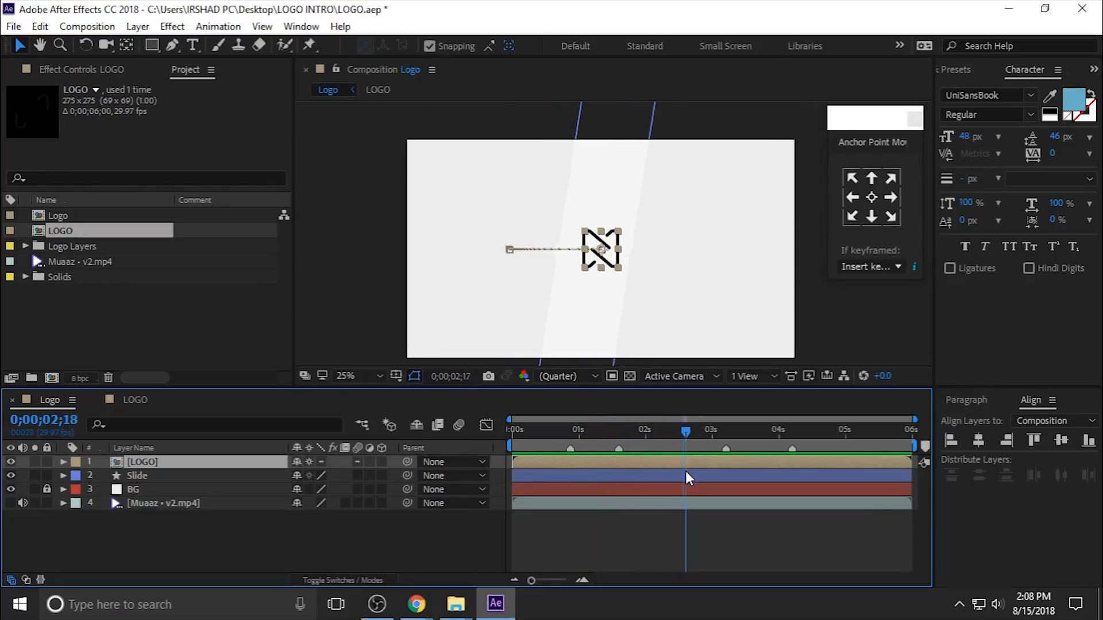
left_click(667, 530)
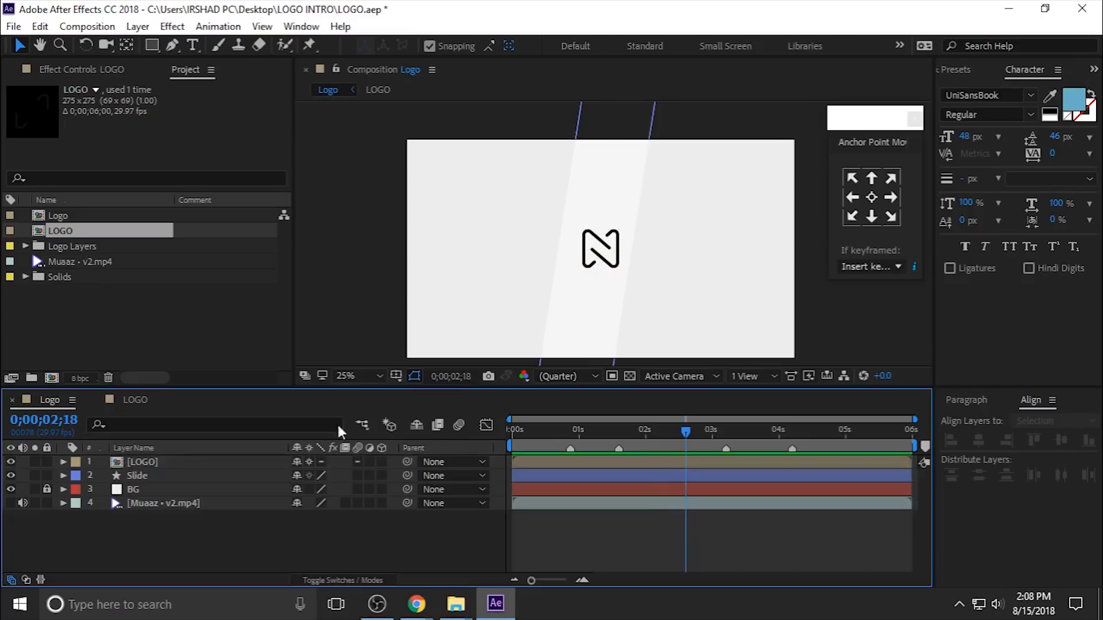
Draw a thin, white vertical rectangle taller than the frame near its left edge and center its anchor point
scroll(615, 253, "up", 2)
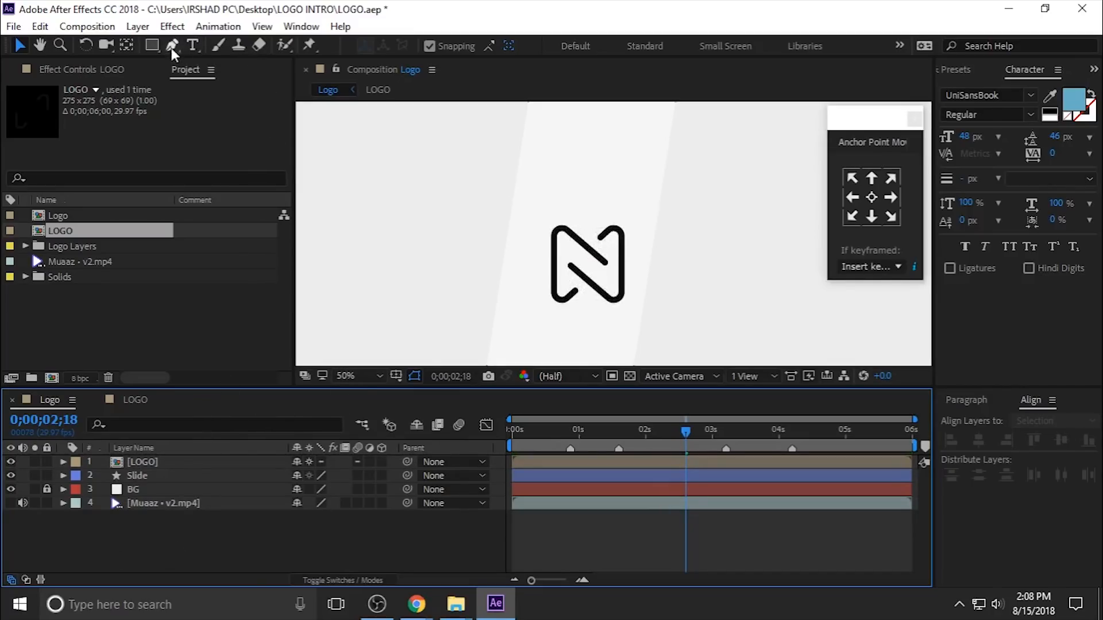
left_click(152, 46)
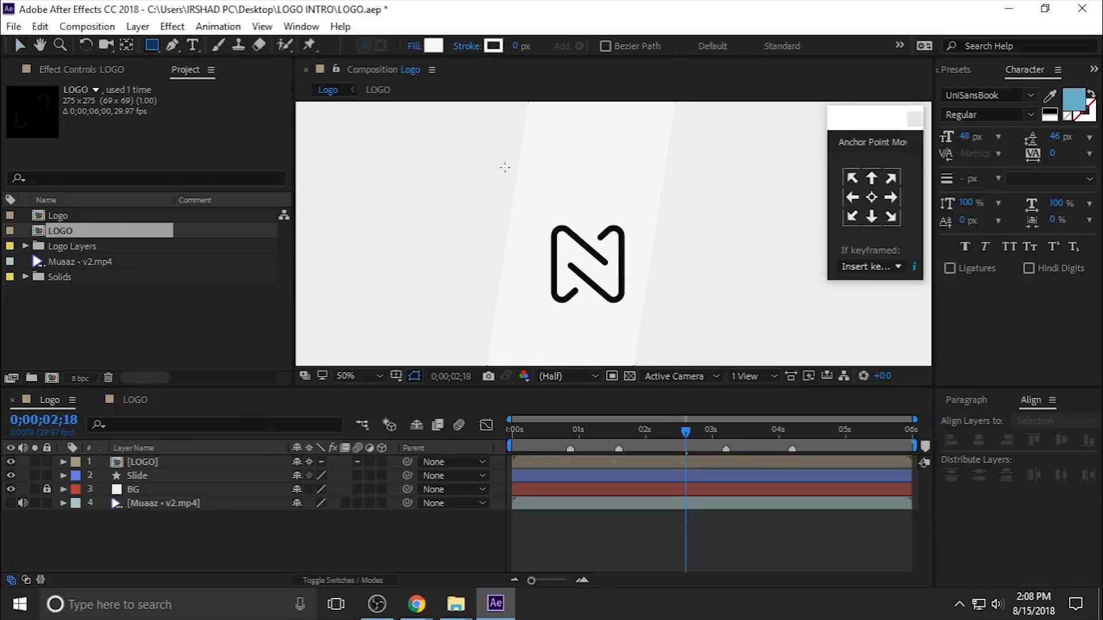
scroll(553, 162, "down", 4)
left_click_drag(531, 163, 533, 344)
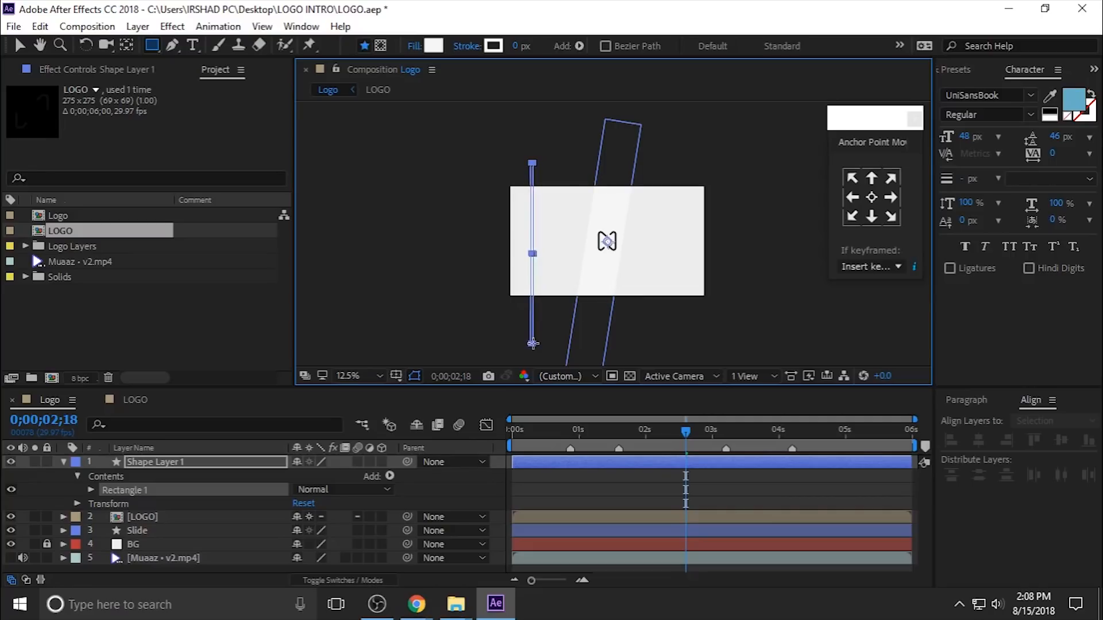
left_click(20, 47)
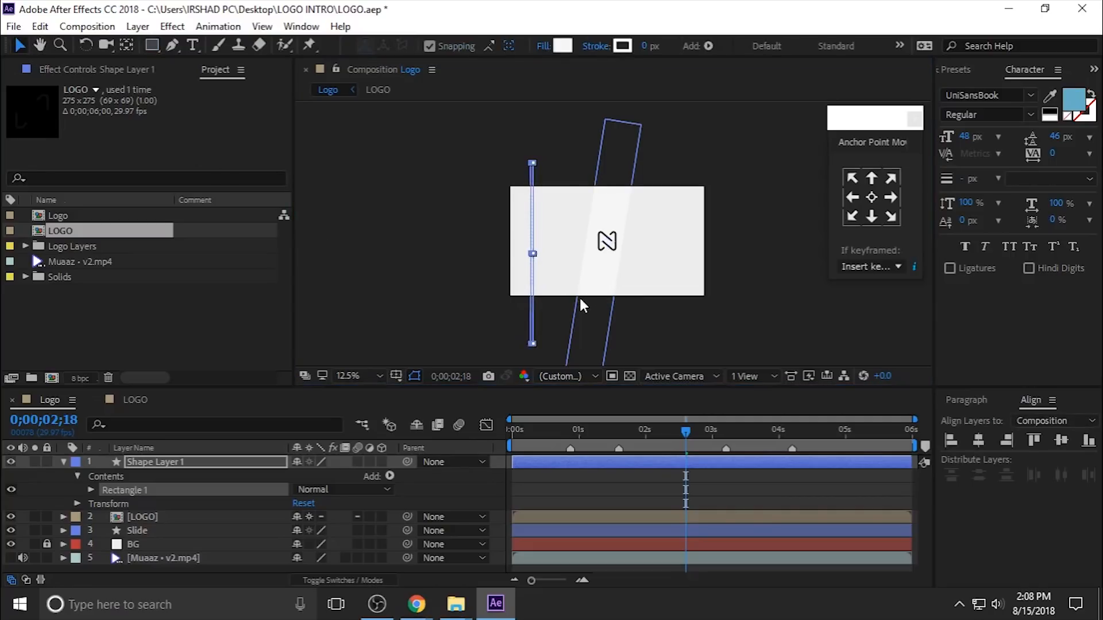
scroll(580, 289, "up", 2)
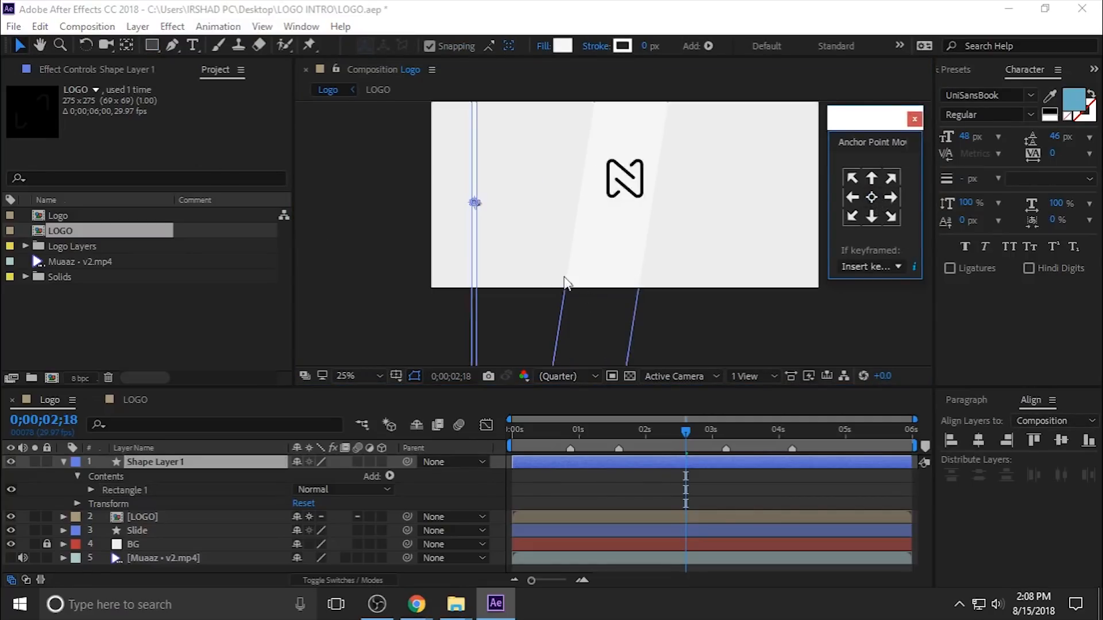
Collapse the new shape layer and rename it Mask
left_click(65, 463)
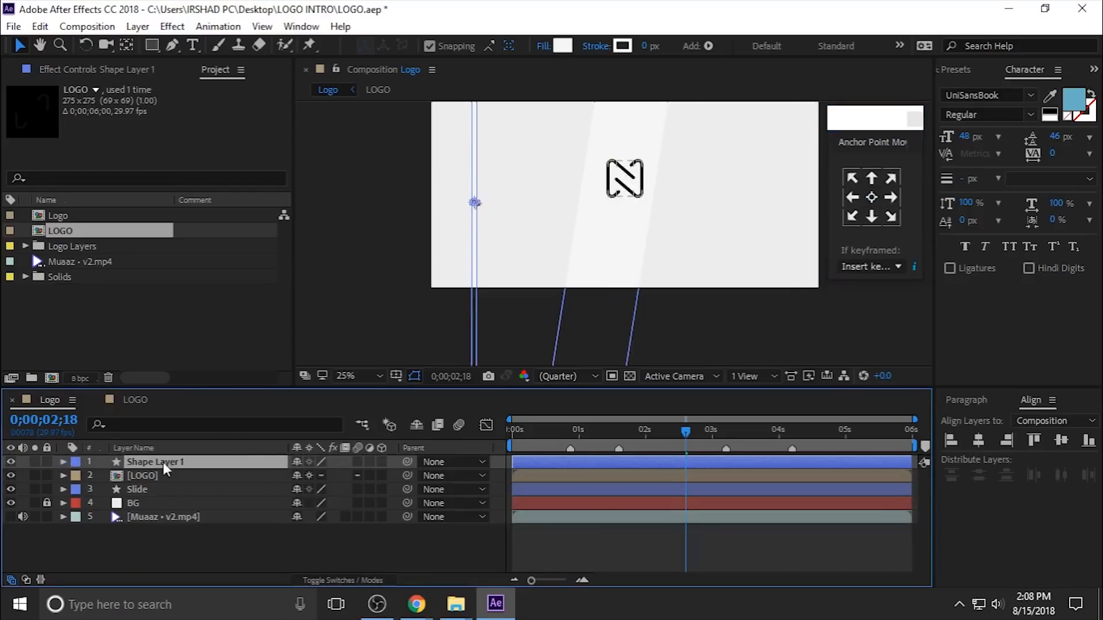
key("Return")
type("Mask")
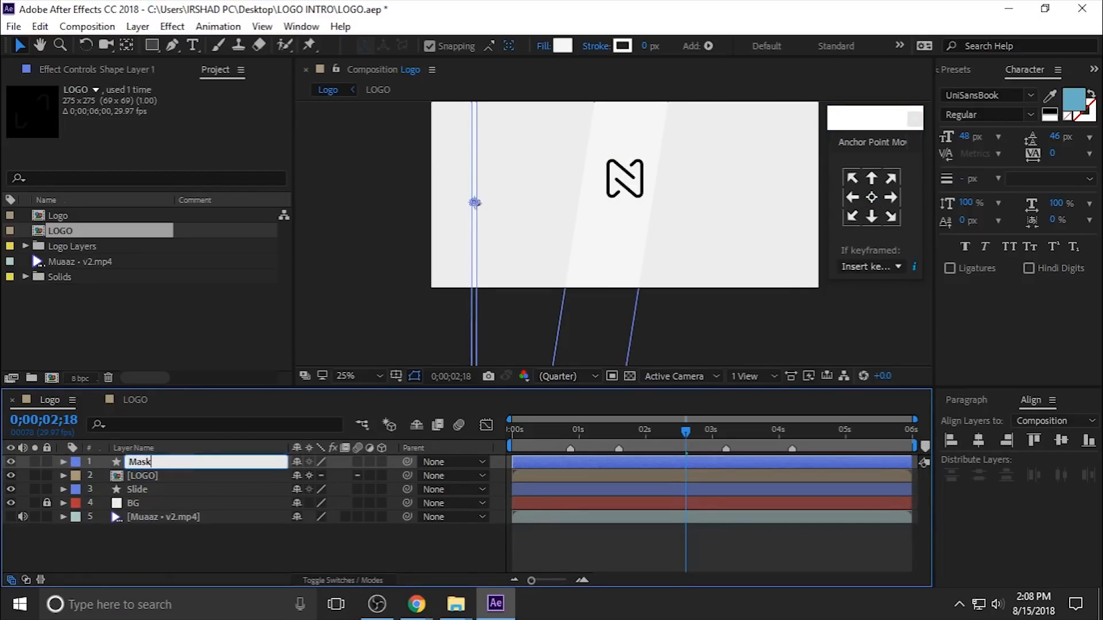
key("Return")
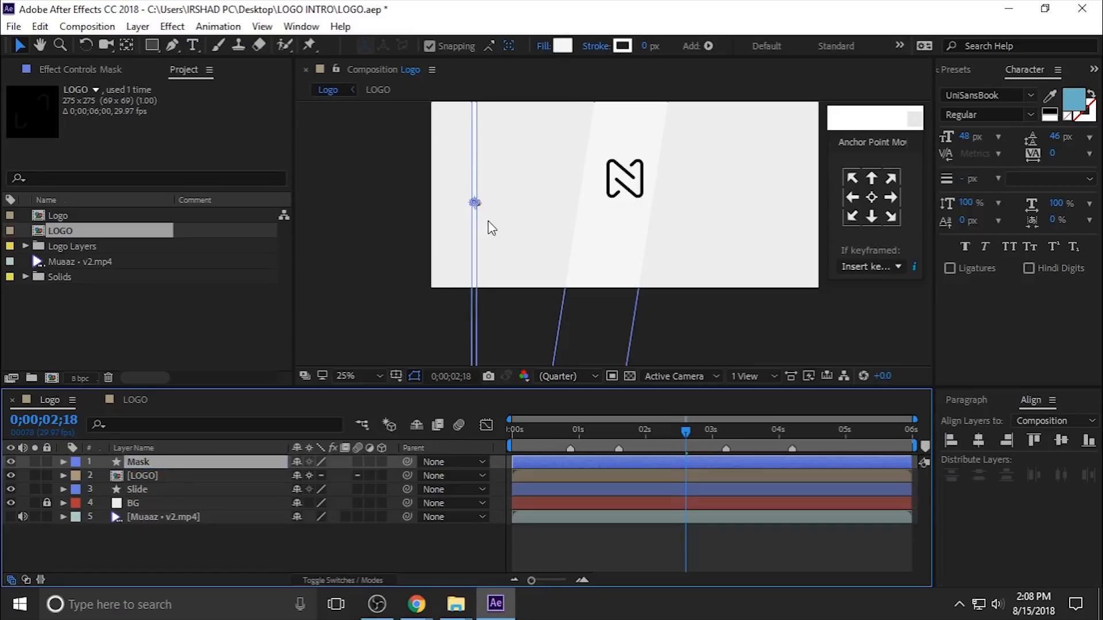
Check Slide's rotation and set Mask's Rotation to 9° to match the band's slant
left_click(156, 488)
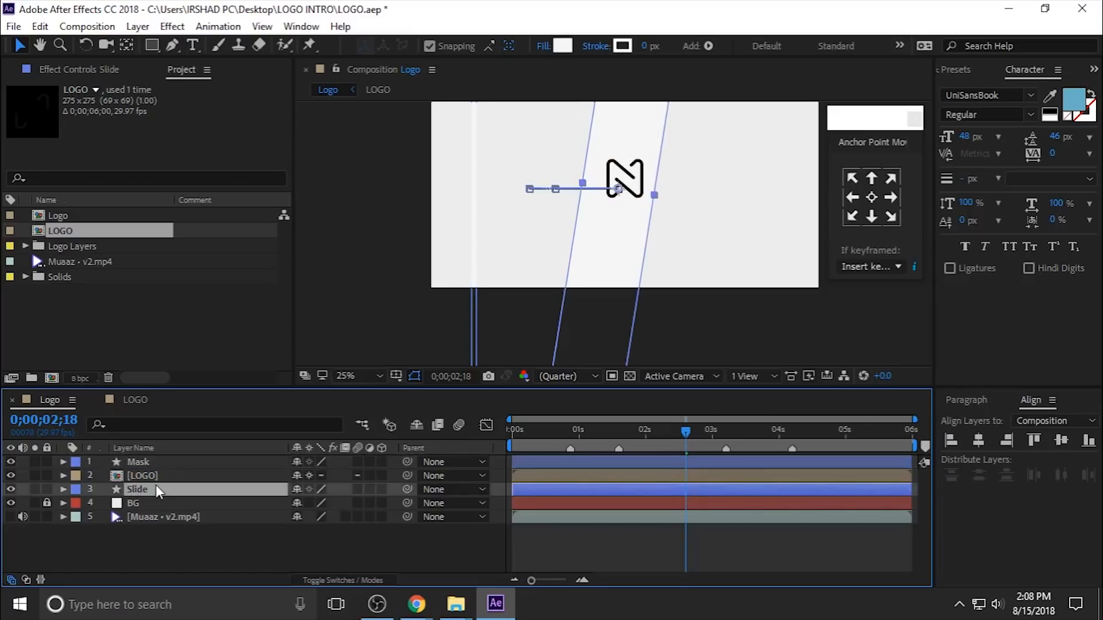
key("r")
key("r")
left_click(160, 462)
key("r")
left_click(313, 476)
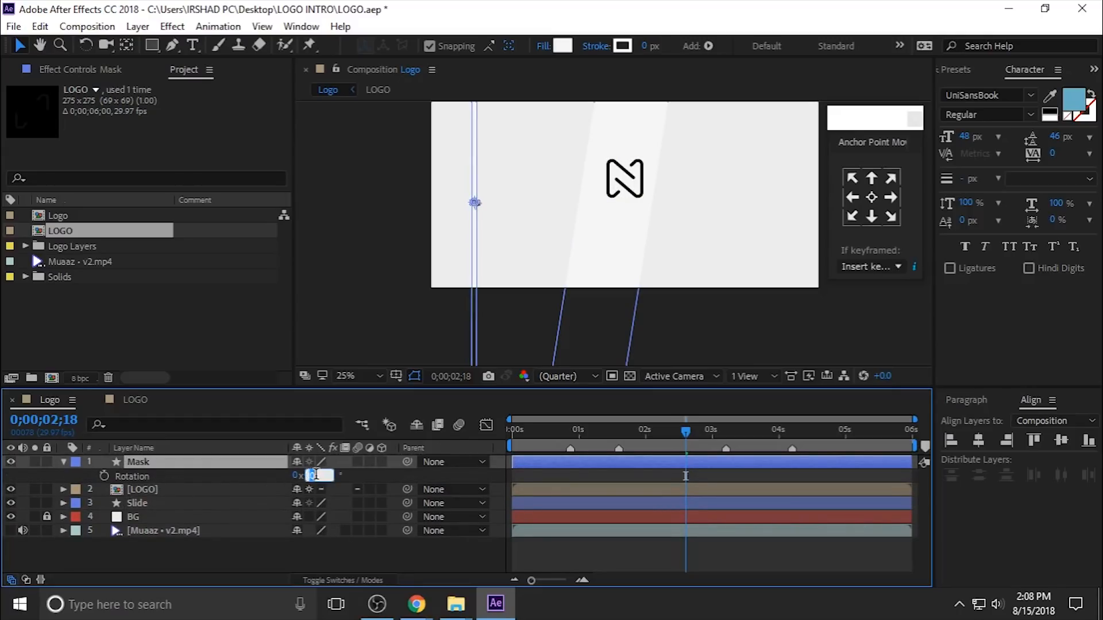
type("9")
key("Return")
Move the slanted Mask bar over the center of the N logo and turn off snapping
left_click_drag(477, 208, 630, 203)
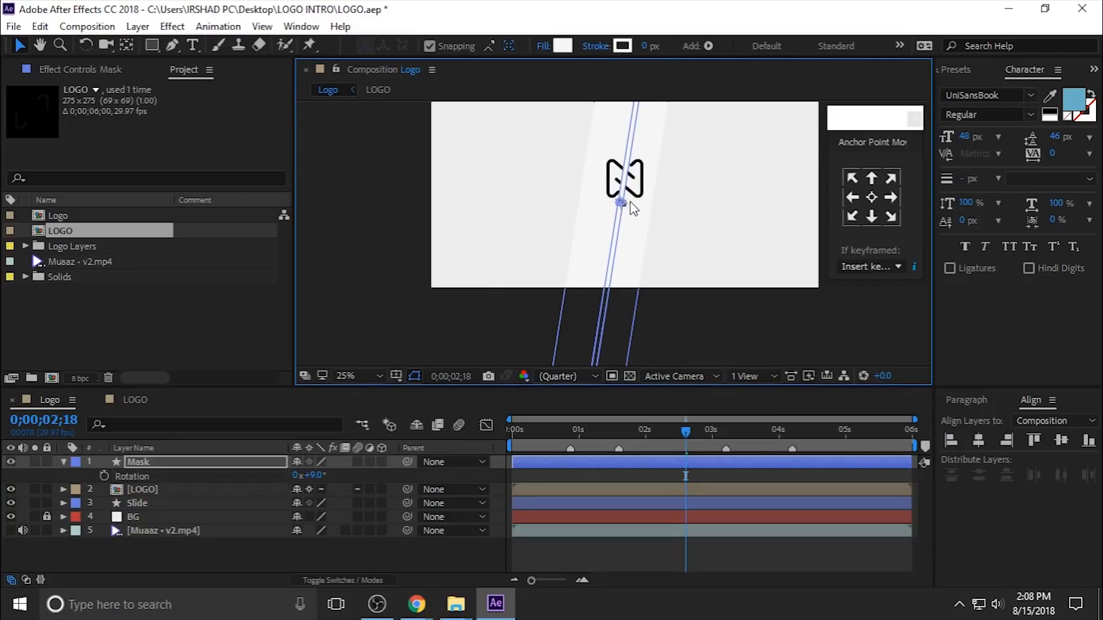
scroll(631, 208, "up", 2)
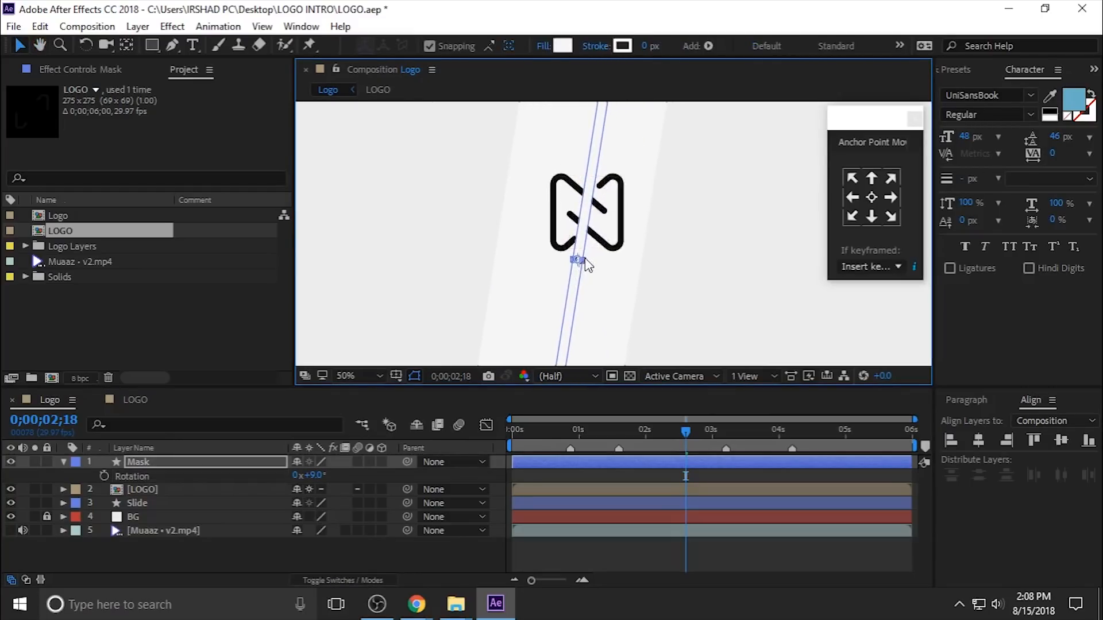
left_click_drag(581, 267, 587, 220)
scroll(597, 224, "down", 6)
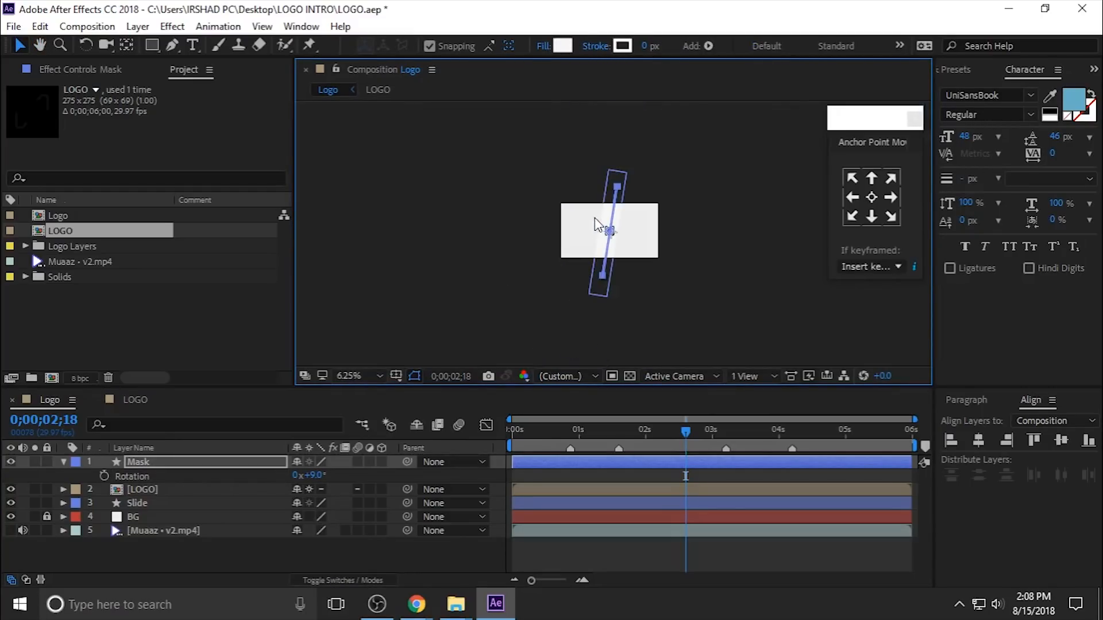
left_click(441, 44)
scroll(632, 285, "up", 4)
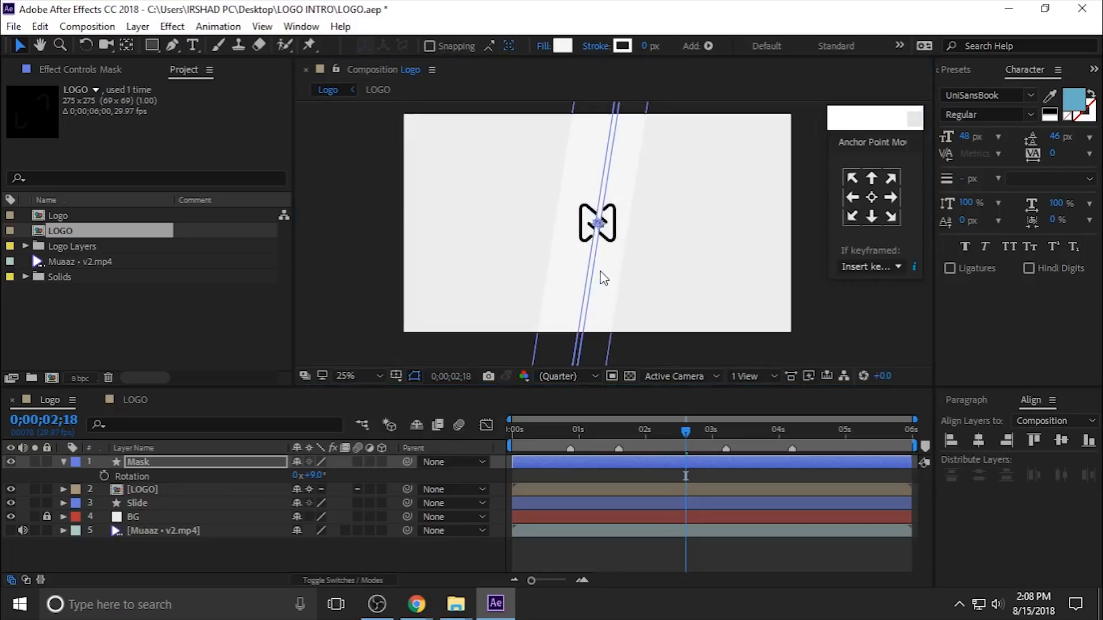
scroll(602, 277, "up", 2)
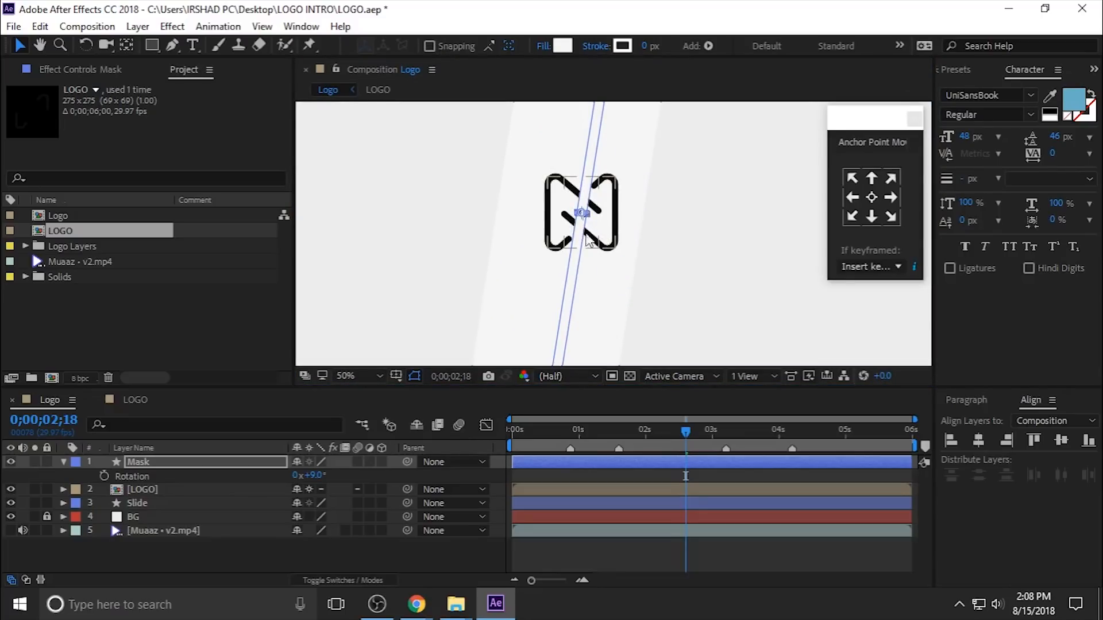
scroll(595, 237, "up", 4)
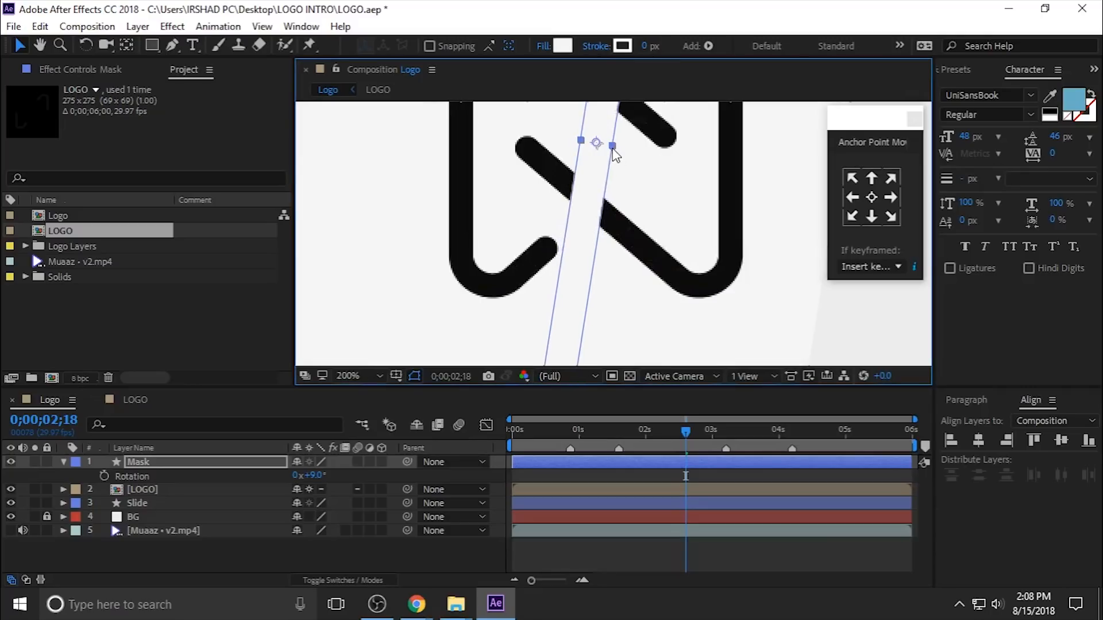
scroll(632, 161, "down", 4)
left_click(704, 175)
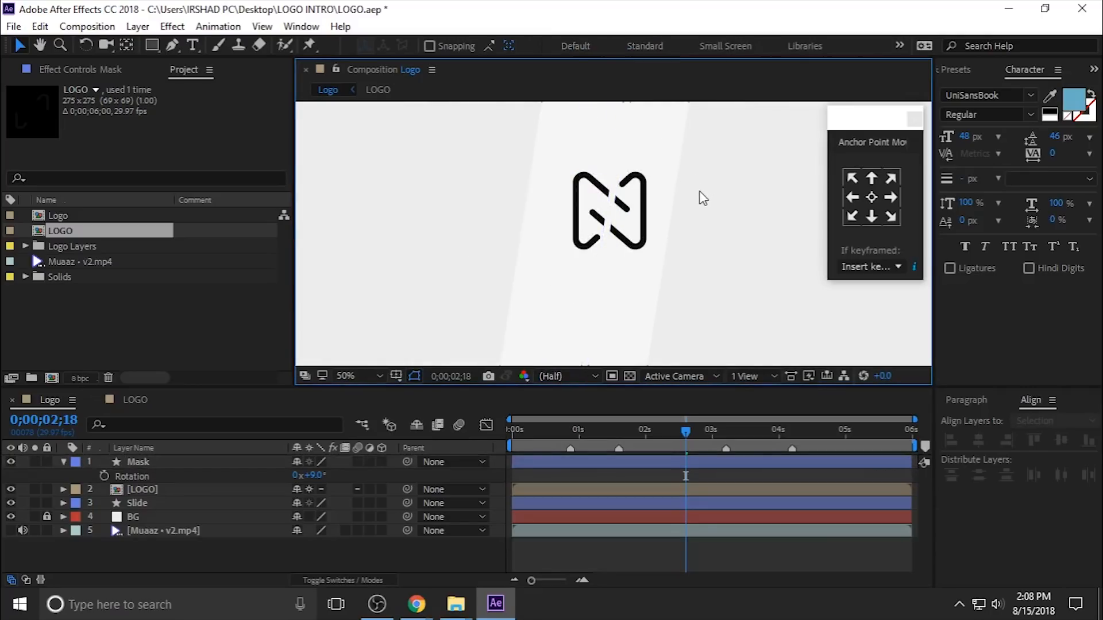
Change Mask's fill color to red FF0000 and collapse the layer's properties
left_click(191, 458)
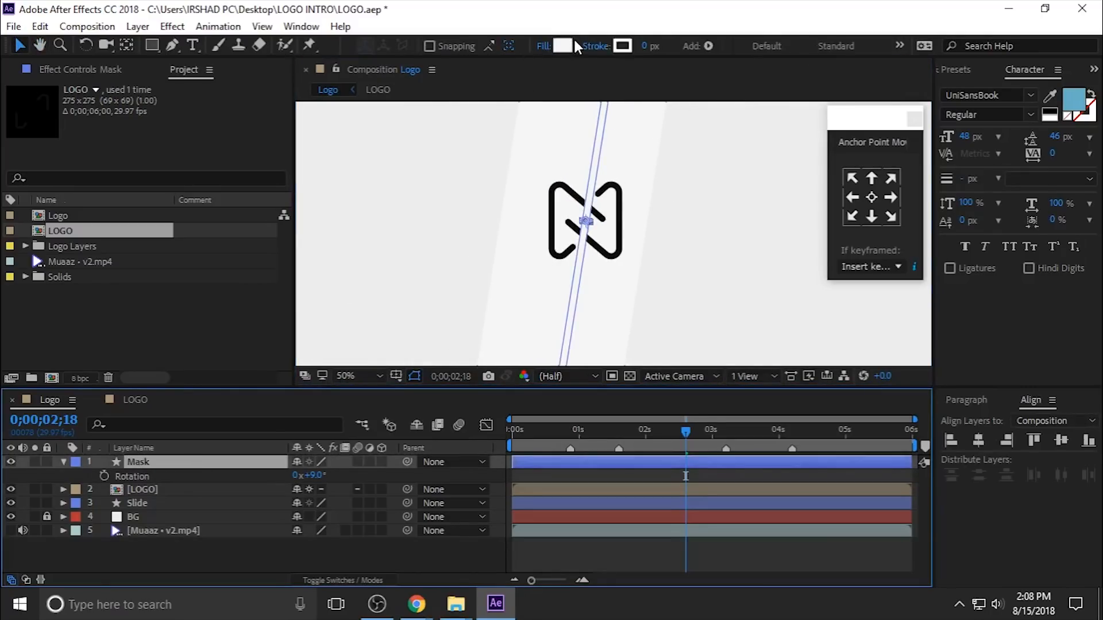
left_click(563, 46)
left_click(834, 222)
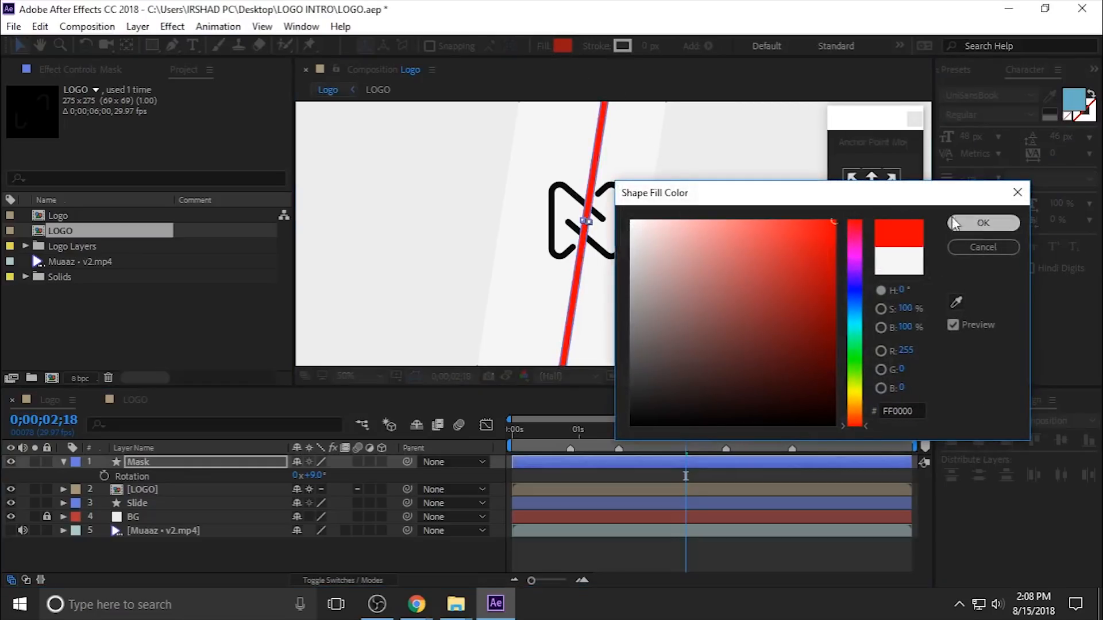
left_click(970, 223)
left_click(215, 549)
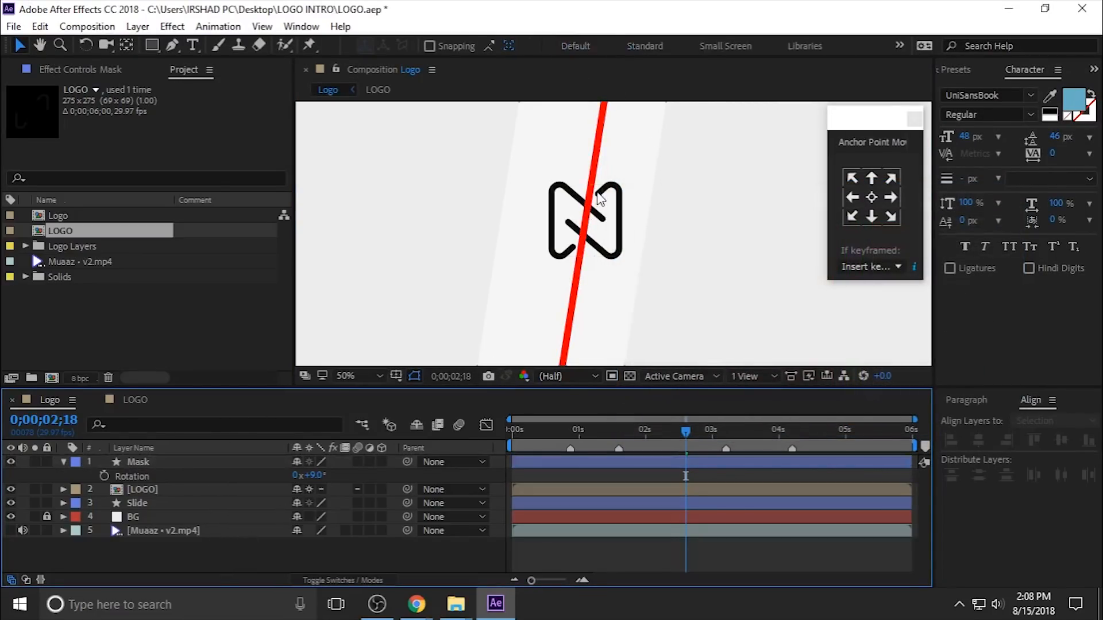
left_click(157, 481)
left_click(64, 462)
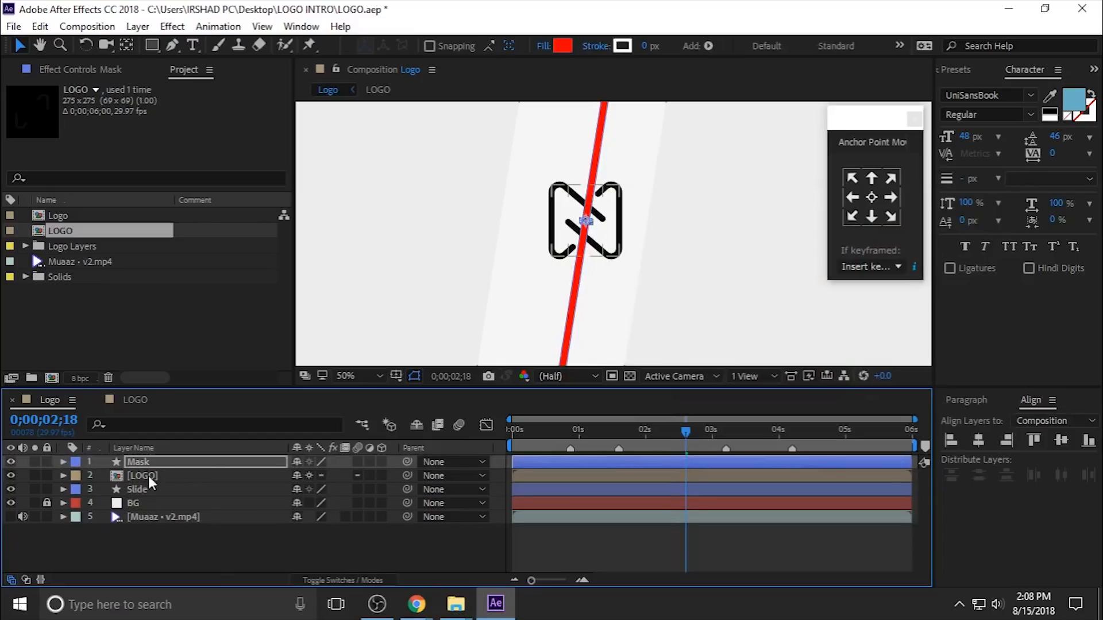
Duplicate the LOGO layer and set the upper copy's Scale keyframe at 0;00;01;18 to 112%
left_click(144, 476)
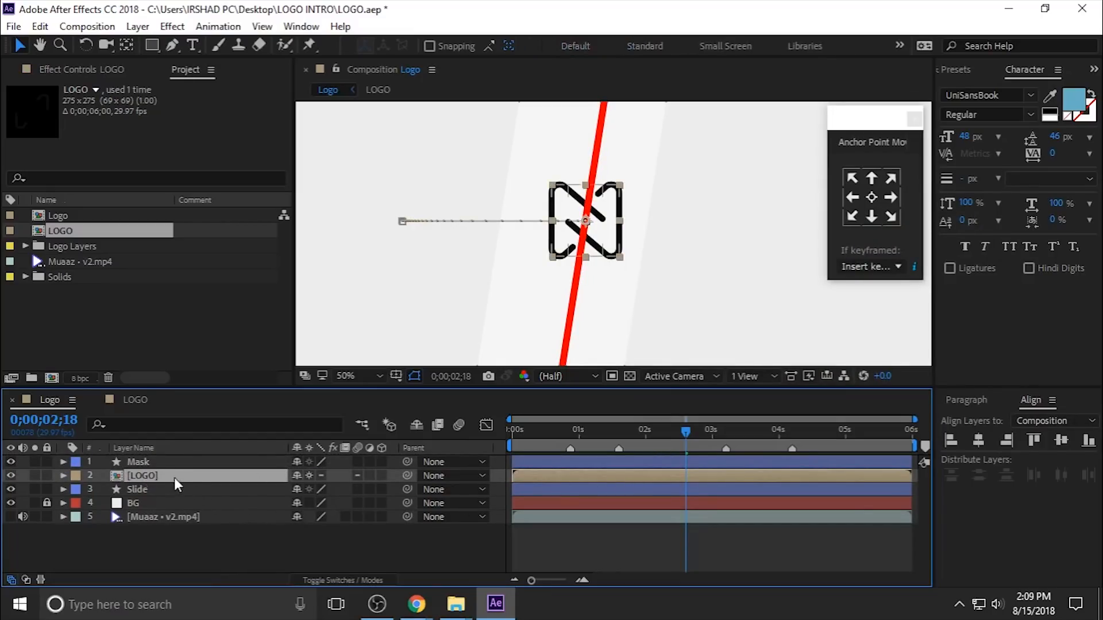
key("ctrl+d")
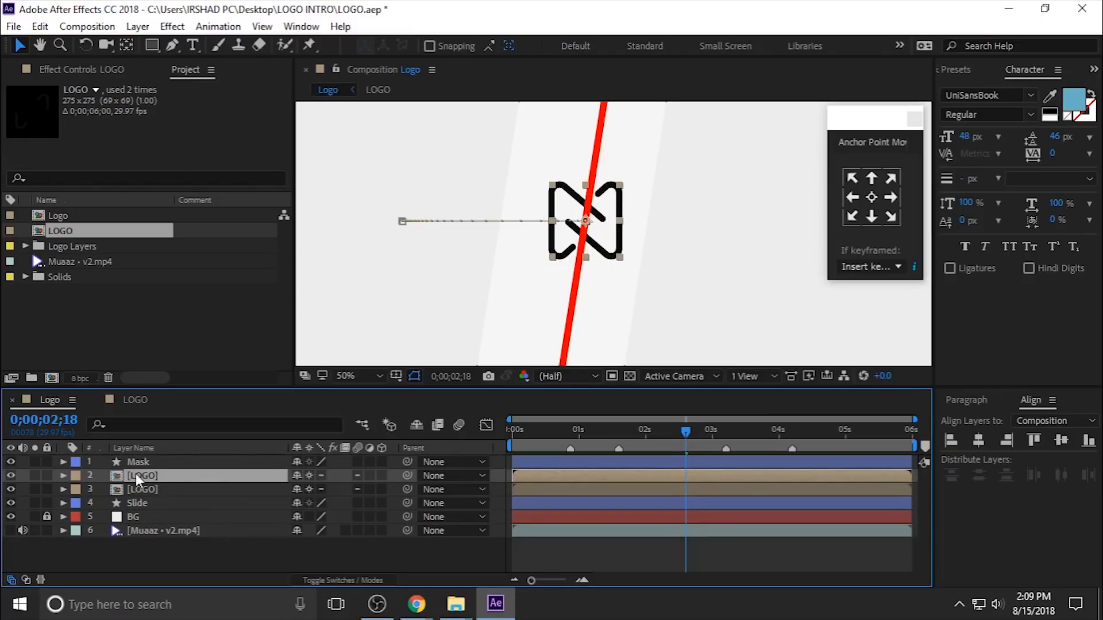
key("s")
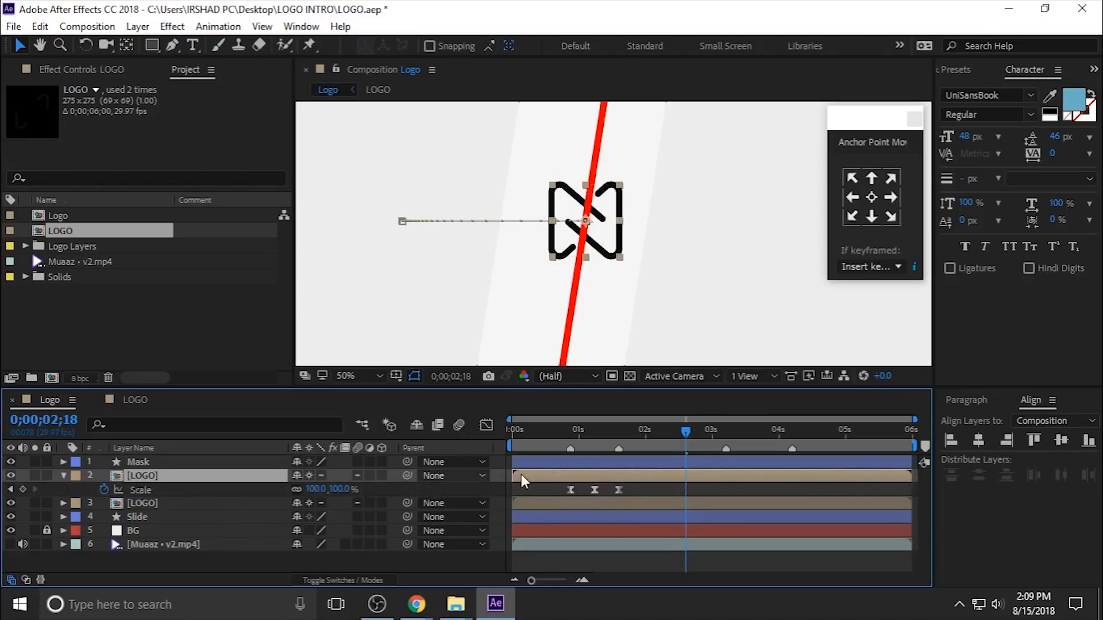
mouse_move(593, 439)
left_mouse_down()
mouse_move(584, 431)
mouse_move(613, 435)
mouse_move(598, 439)
left_mouse_up()
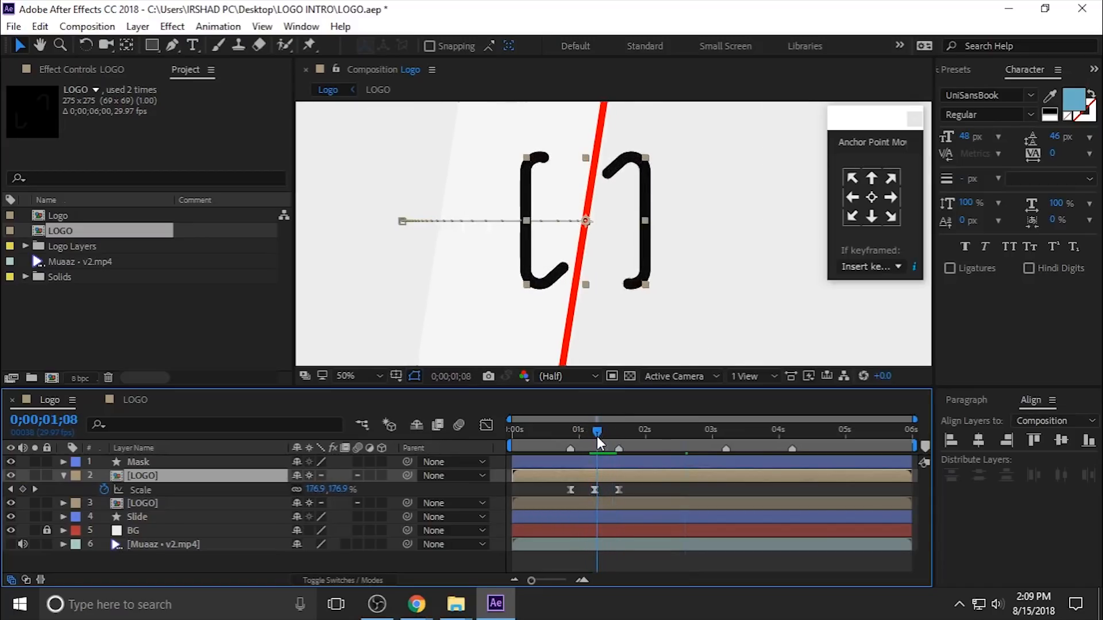
key("k")
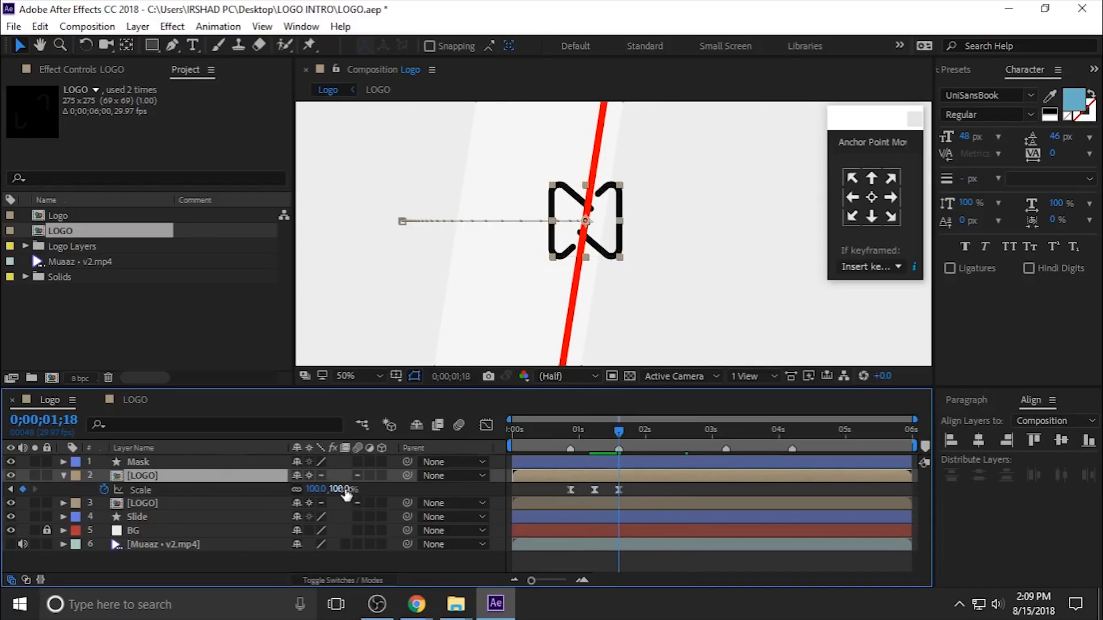
left_click_drag(344, 490, 353, 492)
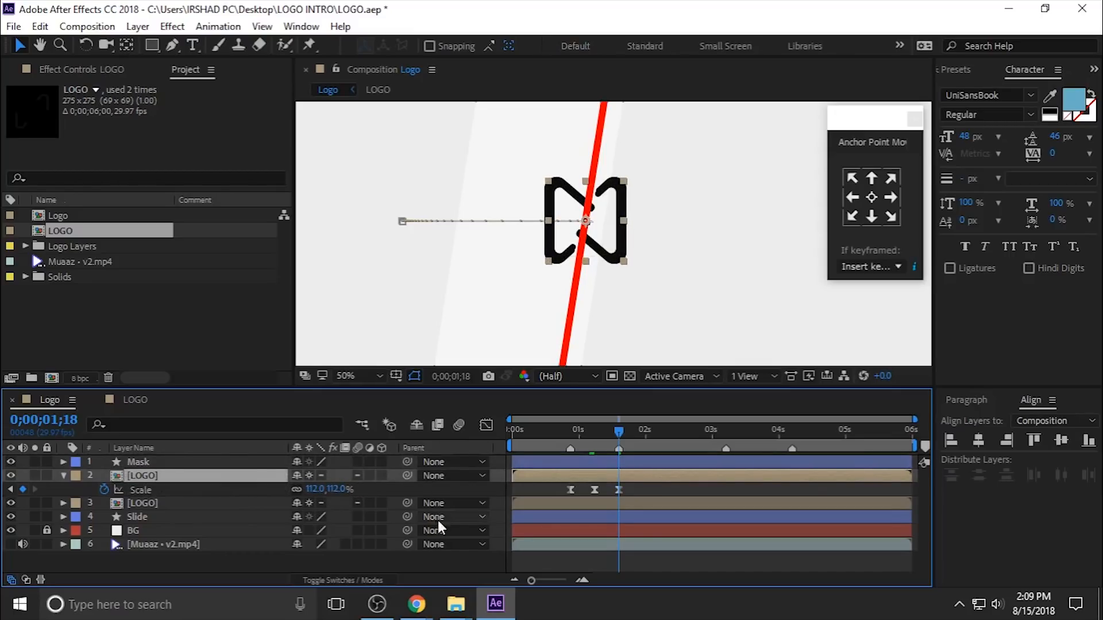
Show the track matte options in place of the layer switches and set the upper LOGO copy to Alpha Matte "Mask"
left_click(27, 577)
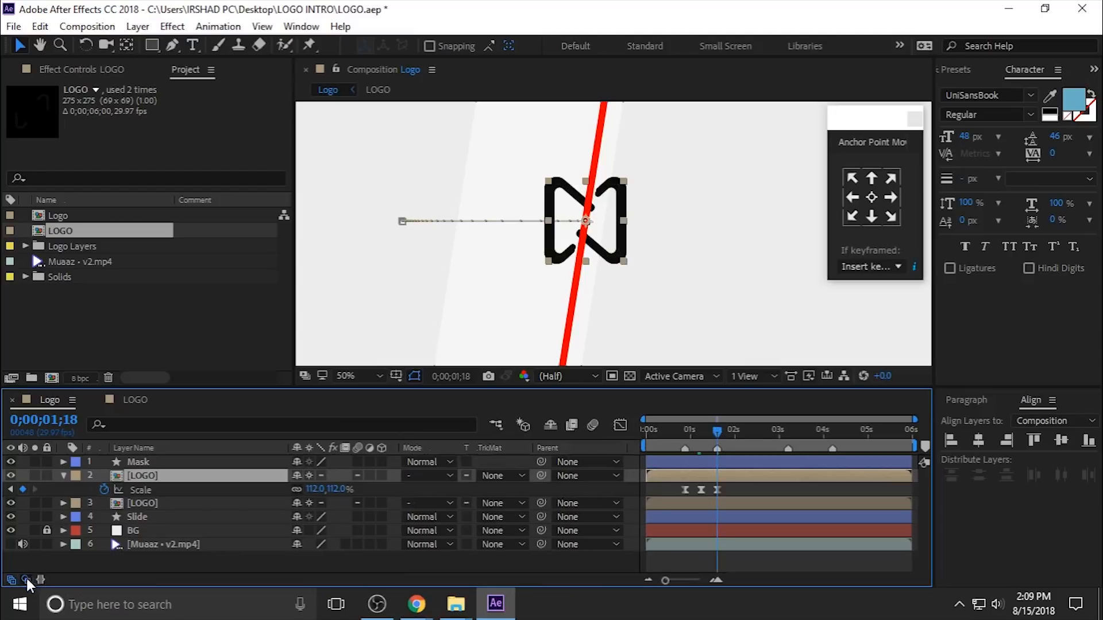
left_click(12, 580)
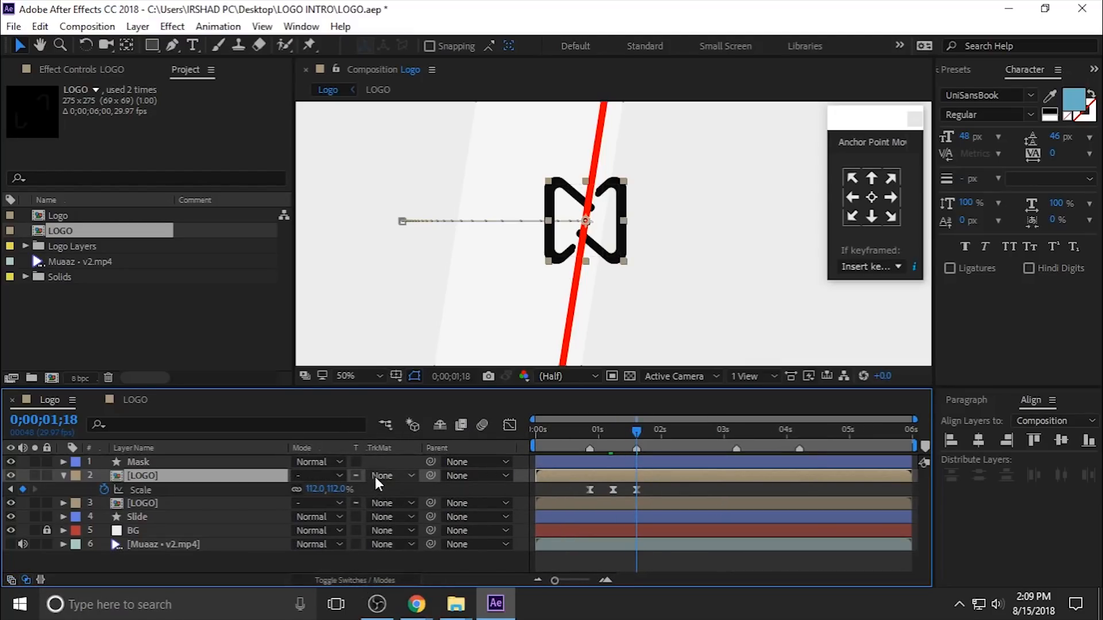
left_click(376, 474)
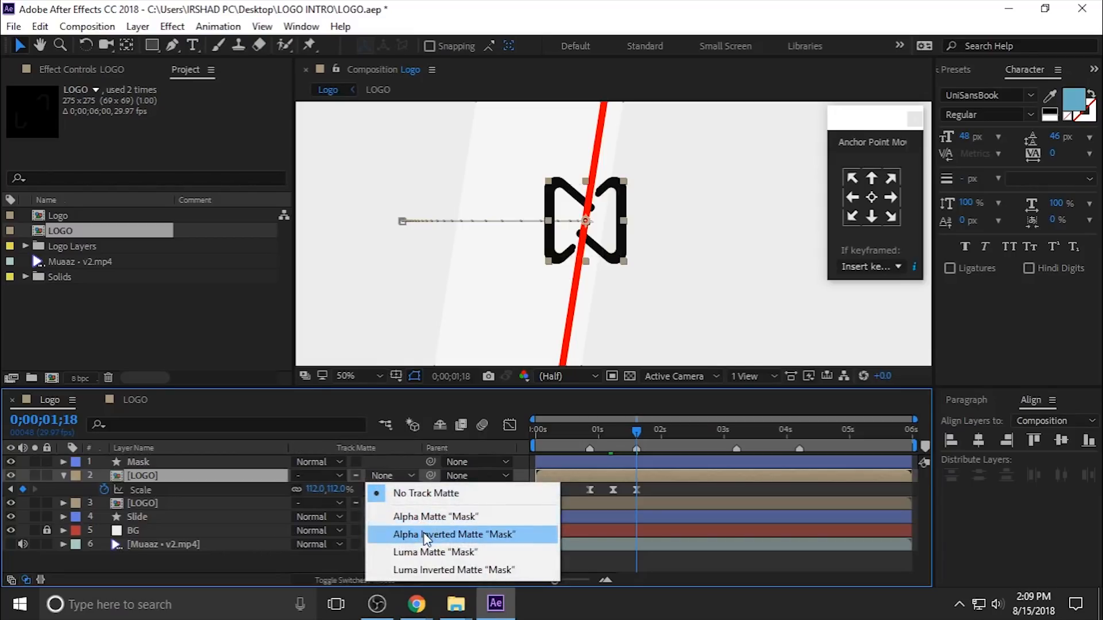
left_click(433, 515)
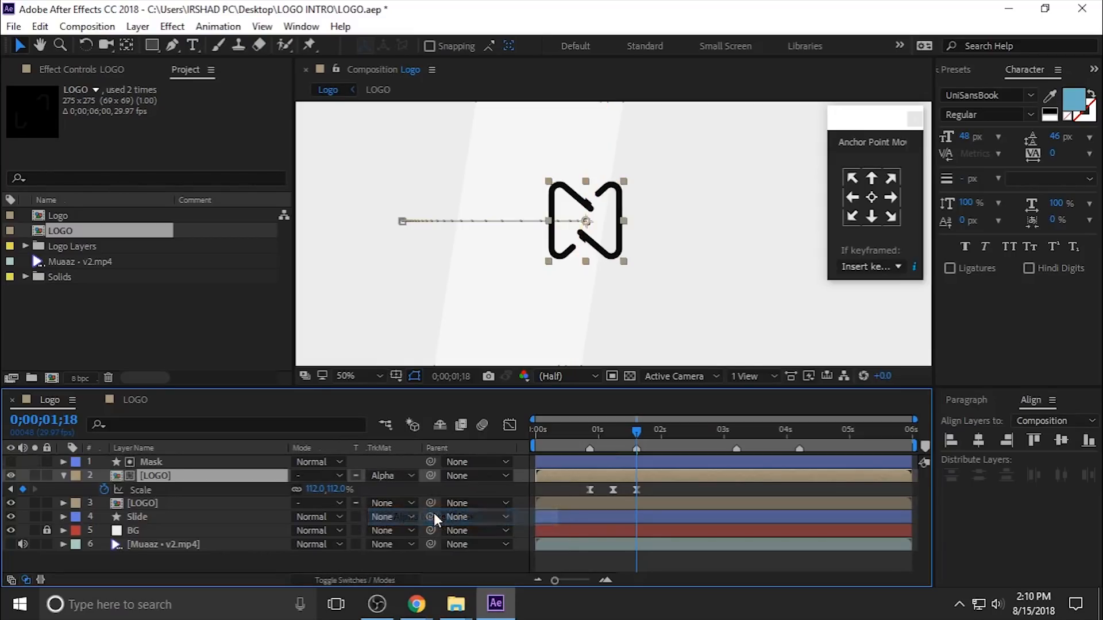
Hide and show the lower LOGO copy to examine how the Mask bar reveals the enlarged copy
left_click(705, 227)
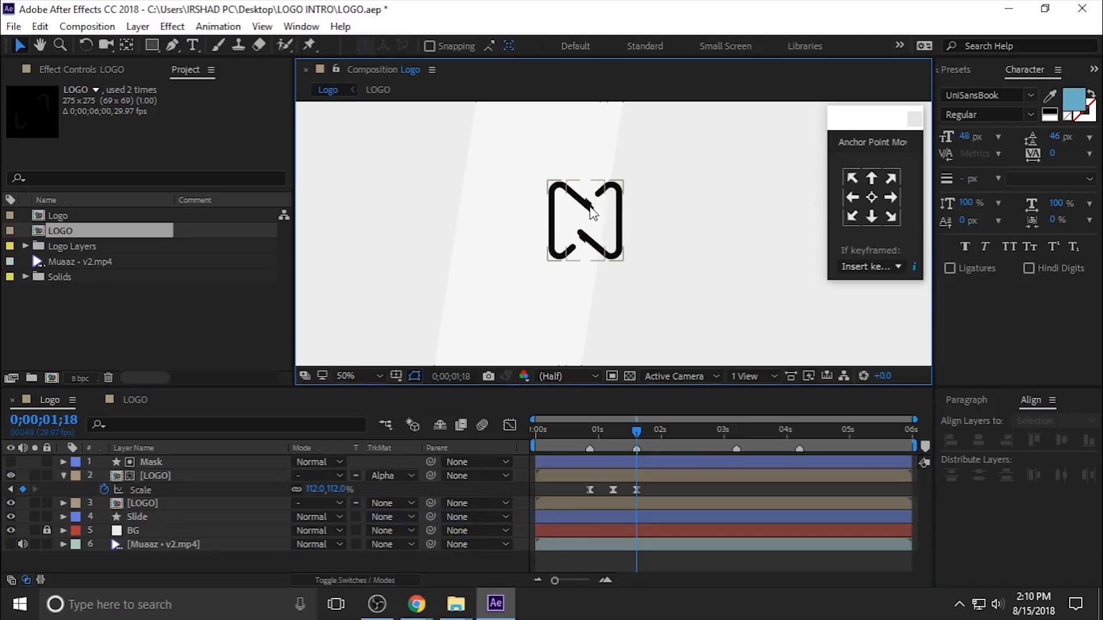
left_click(11, 503)
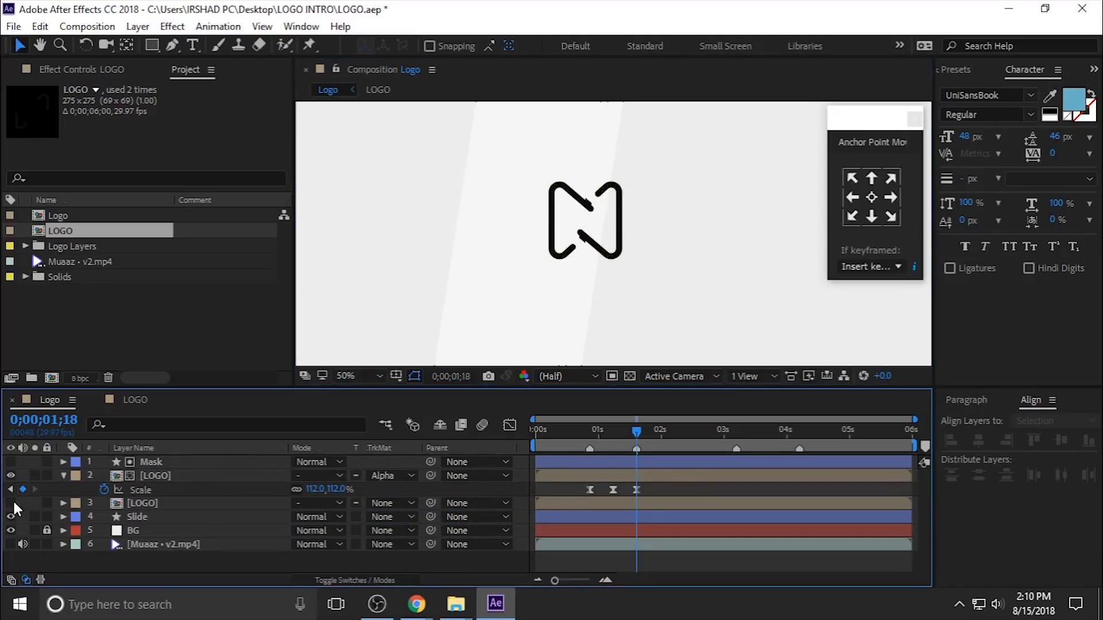
left_click(151, 461)
mouse_move(587, 219)
left_mouse_down()
mouse_move(520, 222)
mouse_move(583, 236)
left_mouse_up()
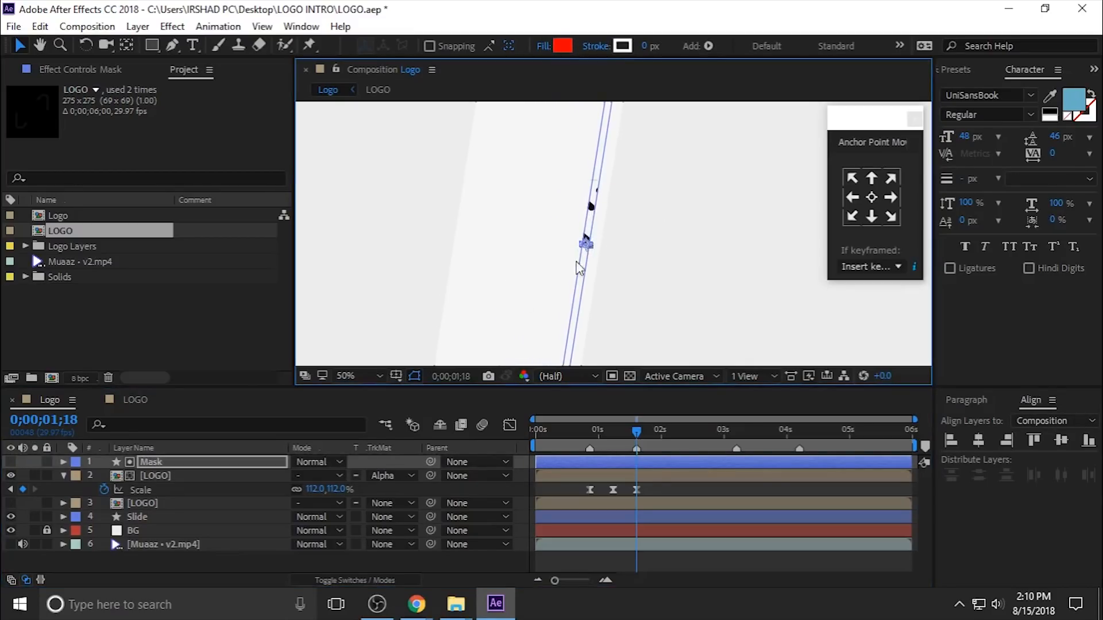
left_click(10, 502)
left_click(10, 503)
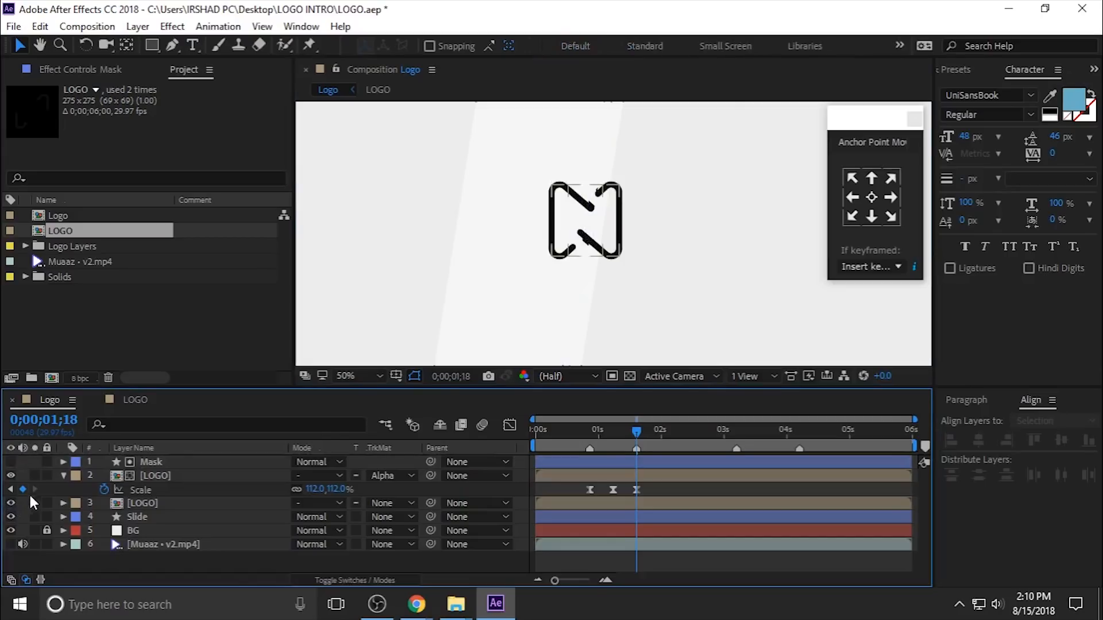
At 0;00;00;00, move the Mask bar left of the logo to position 754, 604, along the light slide's edge
left_click(160, 461)
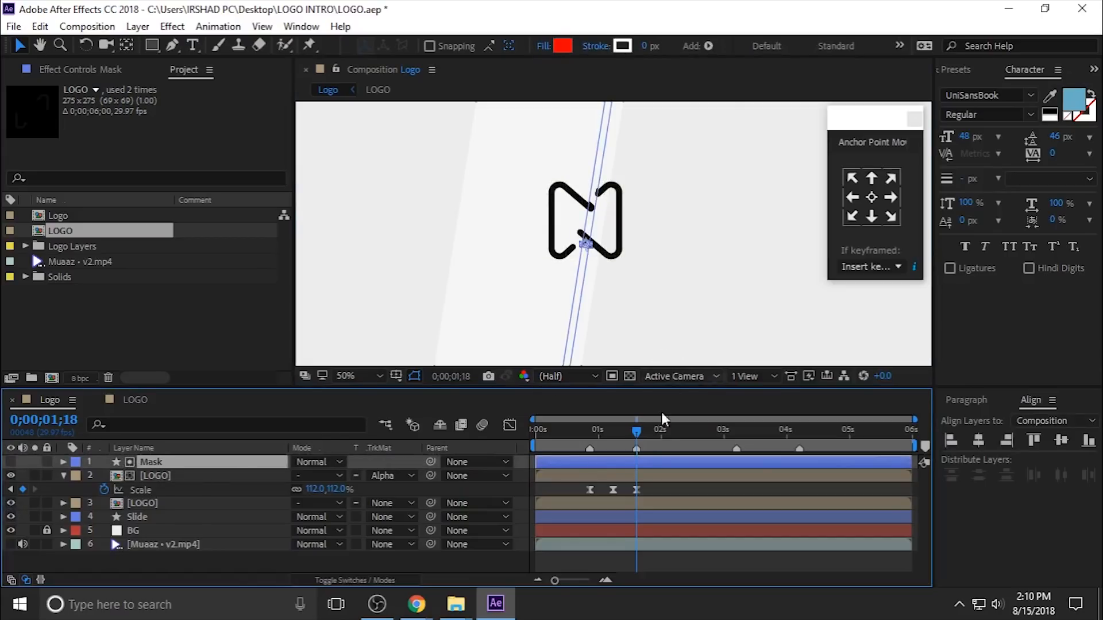
left_click_drag(635, 440, 577, 446)
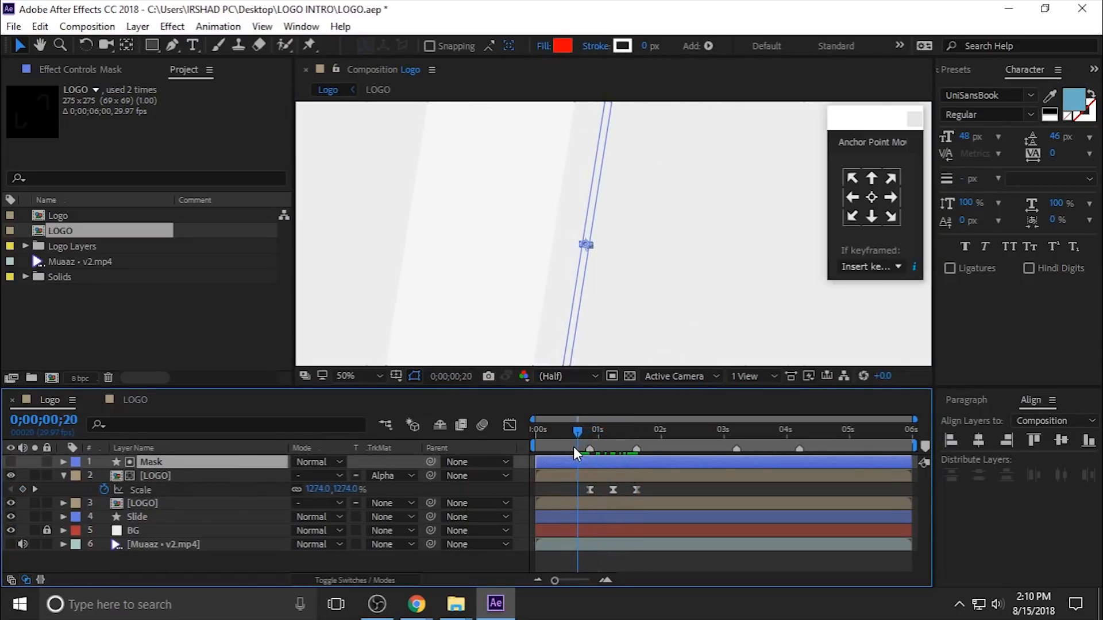
left_click_drag(588, 245, 533, 255)
left_click(168, 459)
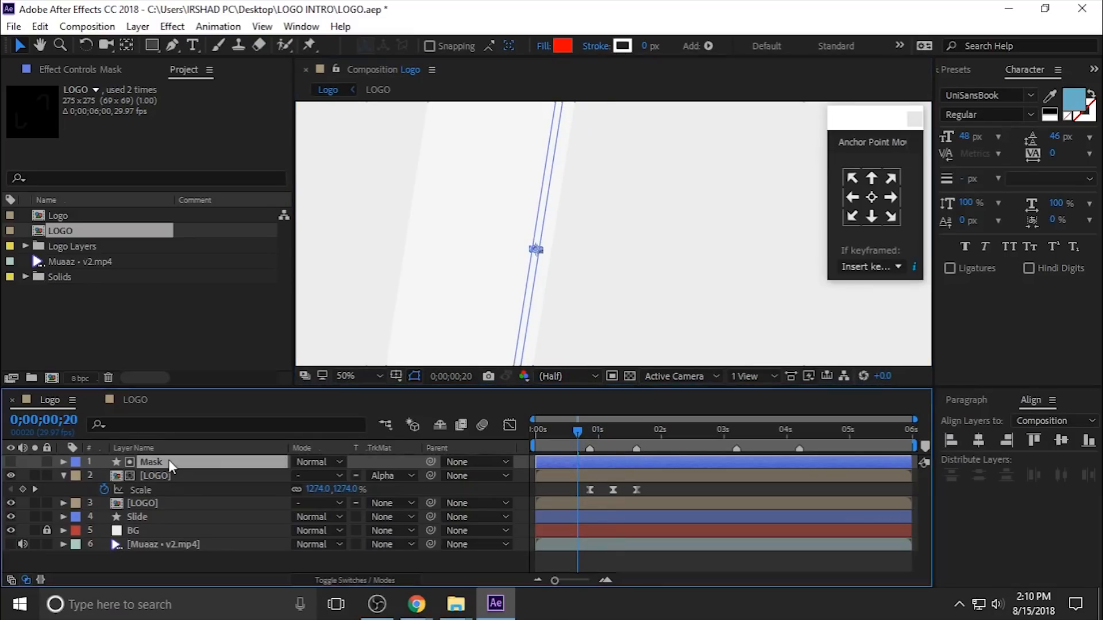
left_click_drag(560, 436, 522, 438)
left_click_drag(532, 255, 503, 250)
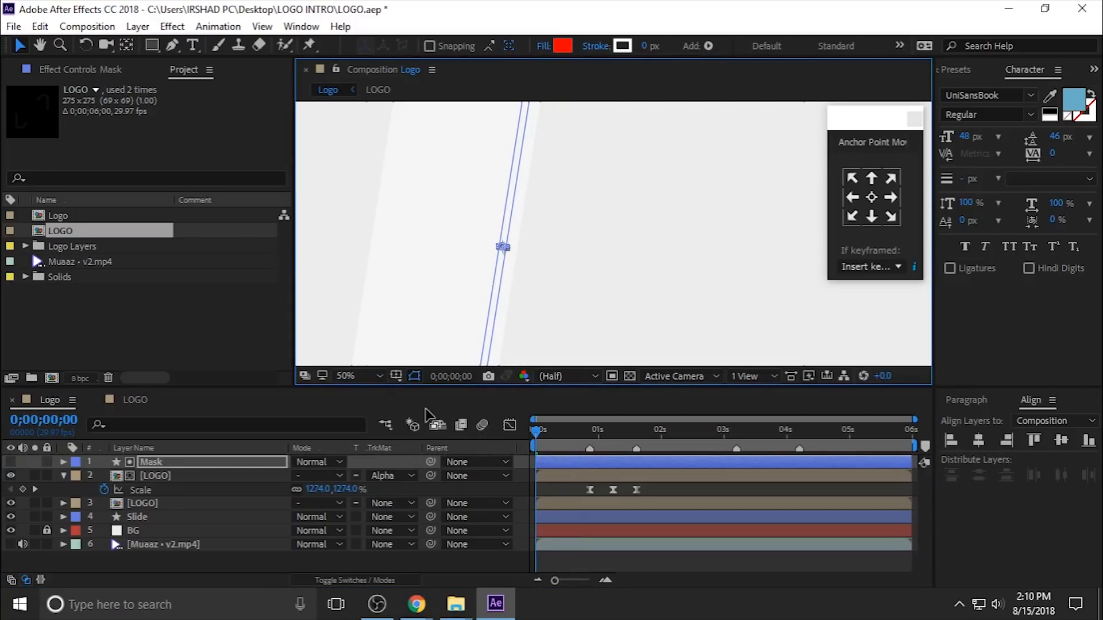
Keyframe Mask's Position at 0;00;00;00 and move the bar past the logo to 1076, 604 at 0;00;02;14
key("p")
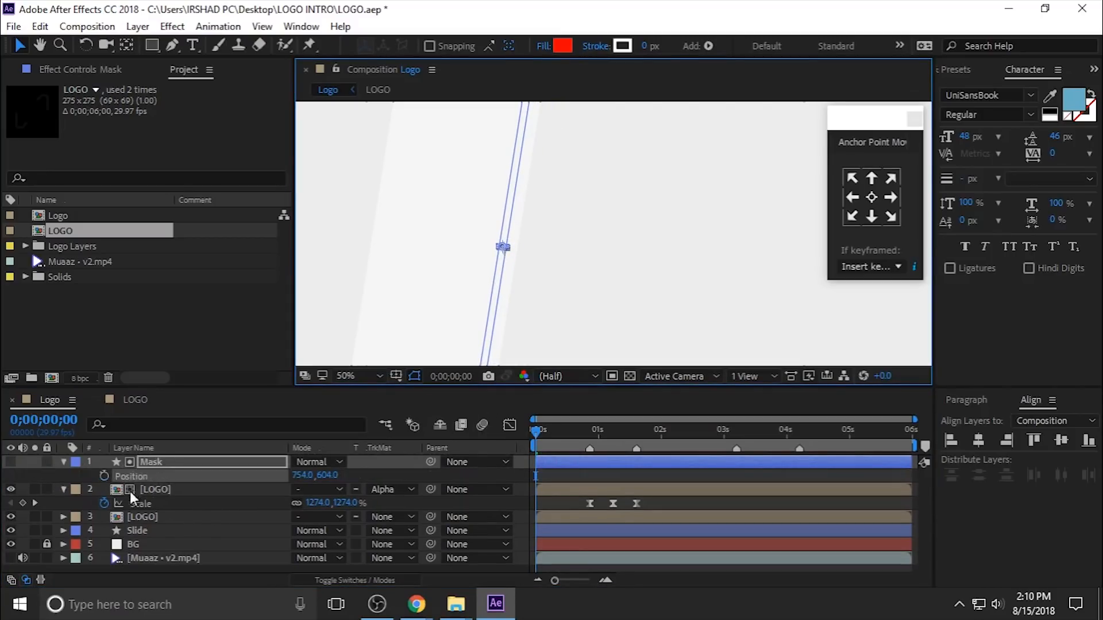
left_click(104, 476)
left_click_drag(541, 443, 690, 477)
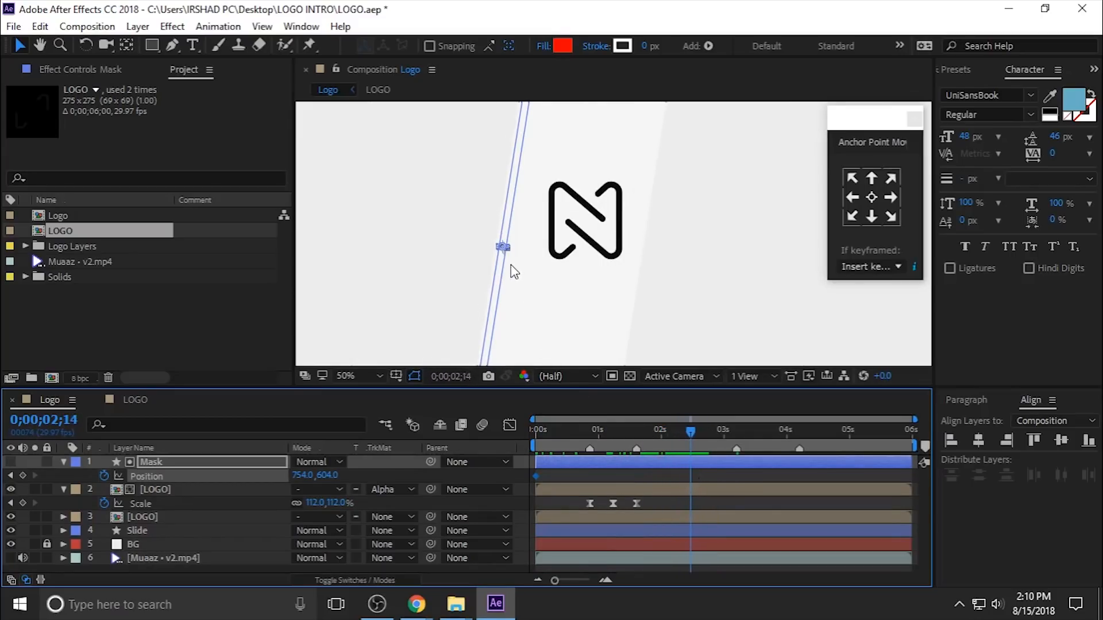
left_click_drag(504, 248, 634, 273)
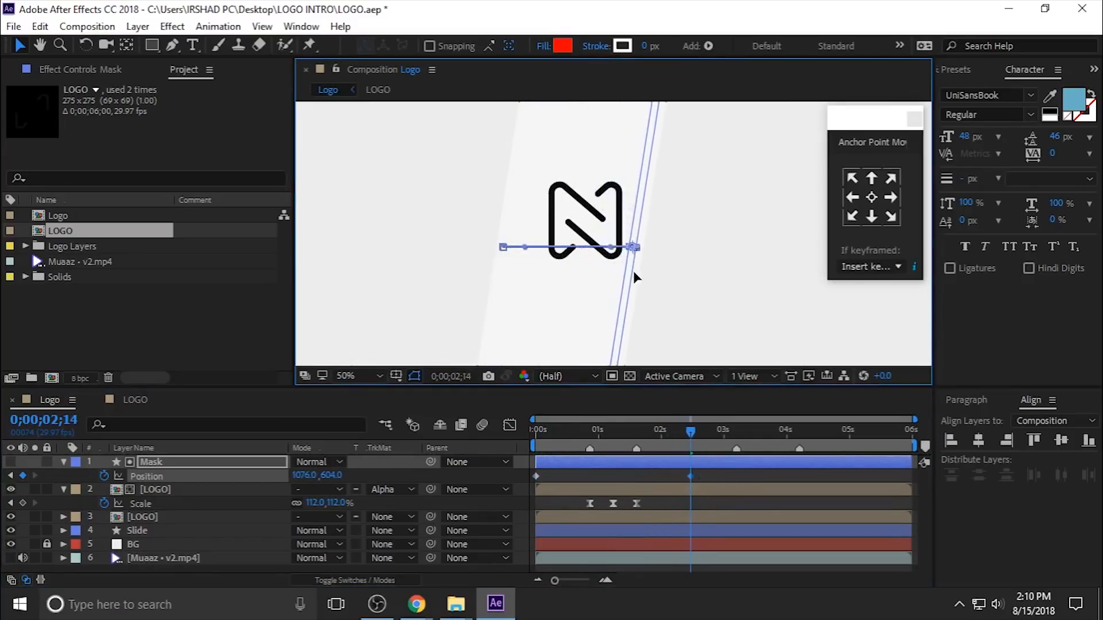
Try different start times for the matte sweep by shifting Mask's first Position keyframe and previewing the animation
left_click_drag(683, 432, 573, 464)
key("space")
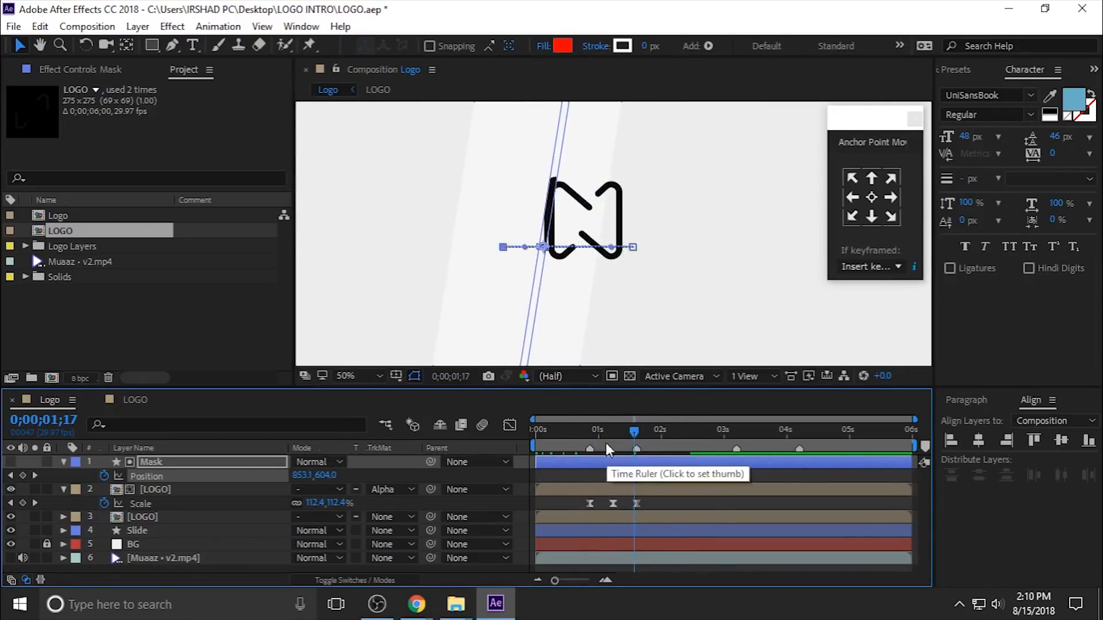
left_click_drag(606, 442, 684, 441)
key("j")
left_click_drag(345, 504, 340, 503)
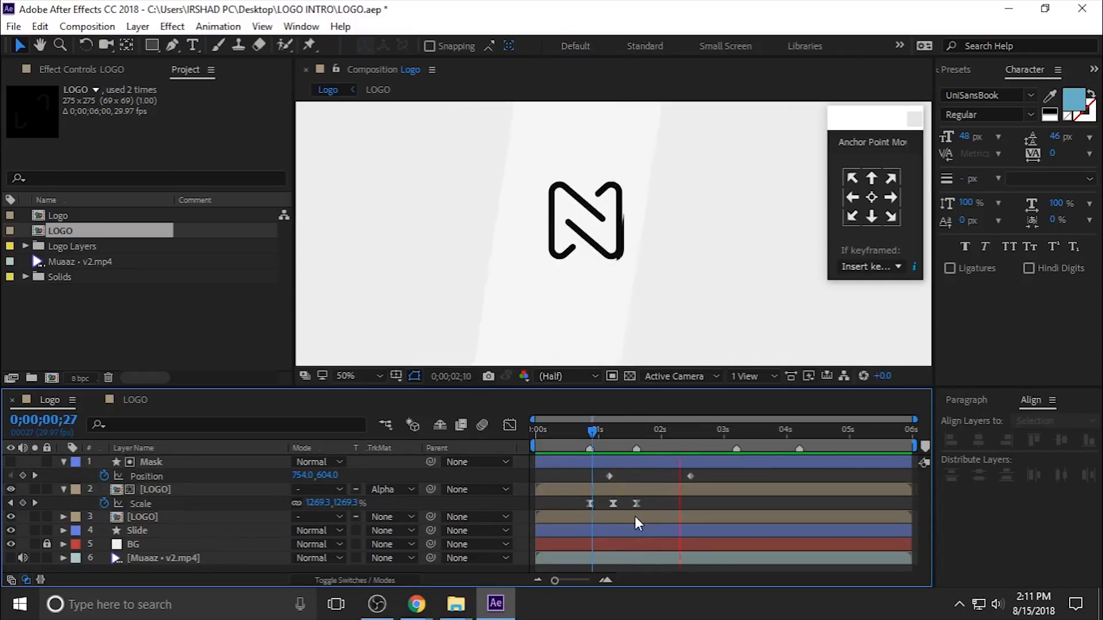
left_click_drag(655, 436, 682, 452)
left_click_drag(609, 476, 579, 479)
left_click(569, 433)
key("space")
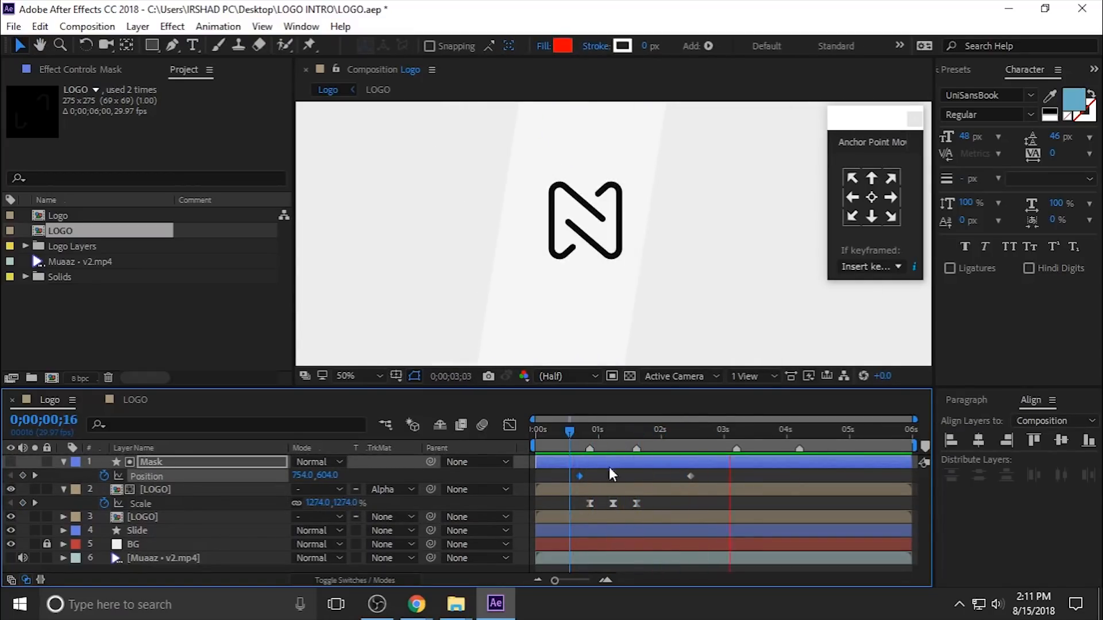
Retime the matte sweep while previewing, placing Mask's second Position keyframe just after 0;00;02;14
left_click_drag(689, 476, 722, 476)
left_click_drag(660, 435, 596, 440)
key("space")
key("space")
left_click_drag(580, 476, 616, 476)
left_click(581, 433)
key("space")
left_click_drag(722, 476, 694, 476)
left_click(611, 433)
key("space")
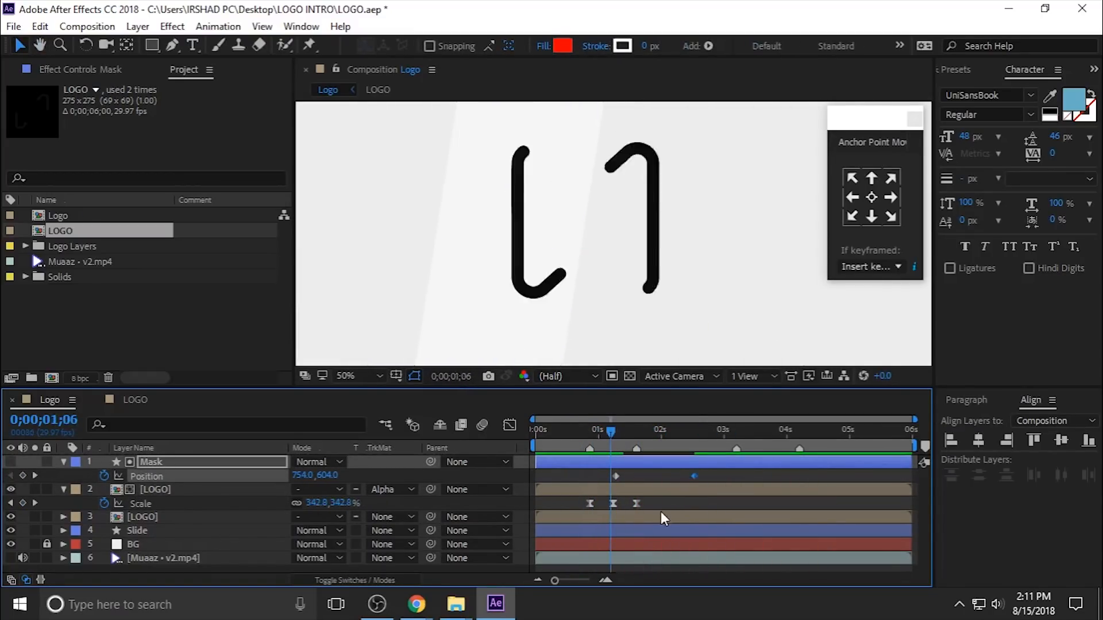
Move Mask's first Position keyframe earlier, close to the composition's start, and preview the sweep over the logo
key("space")
left_click_drag(616, 476, 585, 476)
left_click_drag(610, 432, 630, 434)
left_click_drag(586, 476, 551, 476)
left_click(558, 435)
key("space")
left_click_drag(559, 438, 718, 456)
Collapse the Mask and upper LOGO properties and preview the full composition from 0;00;01;09
left_click(63, 462)
left_click(63, 475)
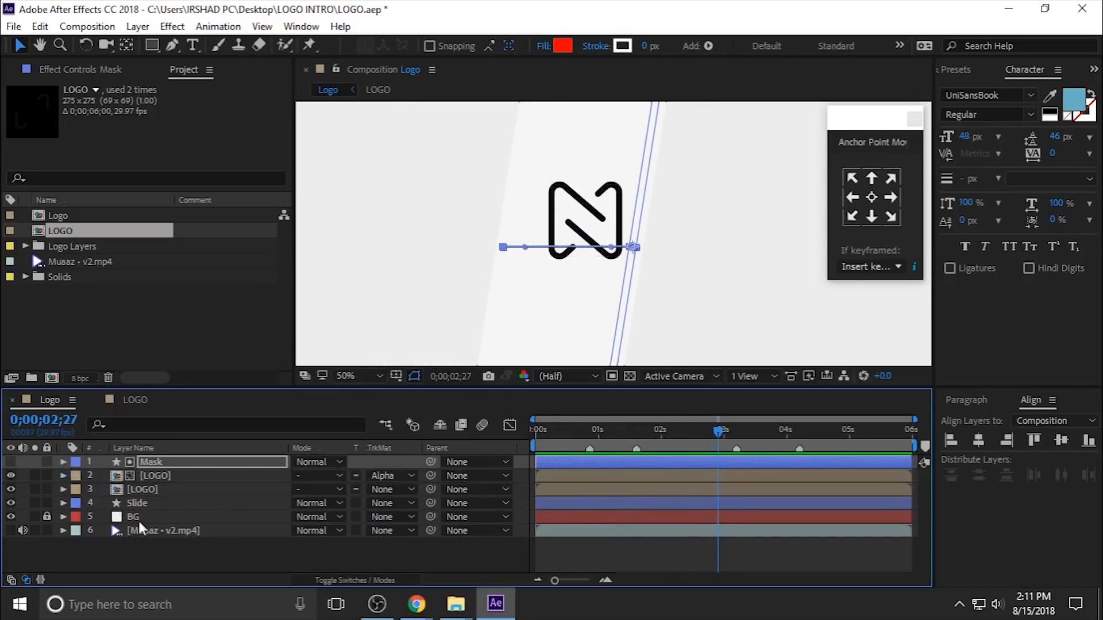
left_click(186, 560)
scroll(677, 263, "down", 2)
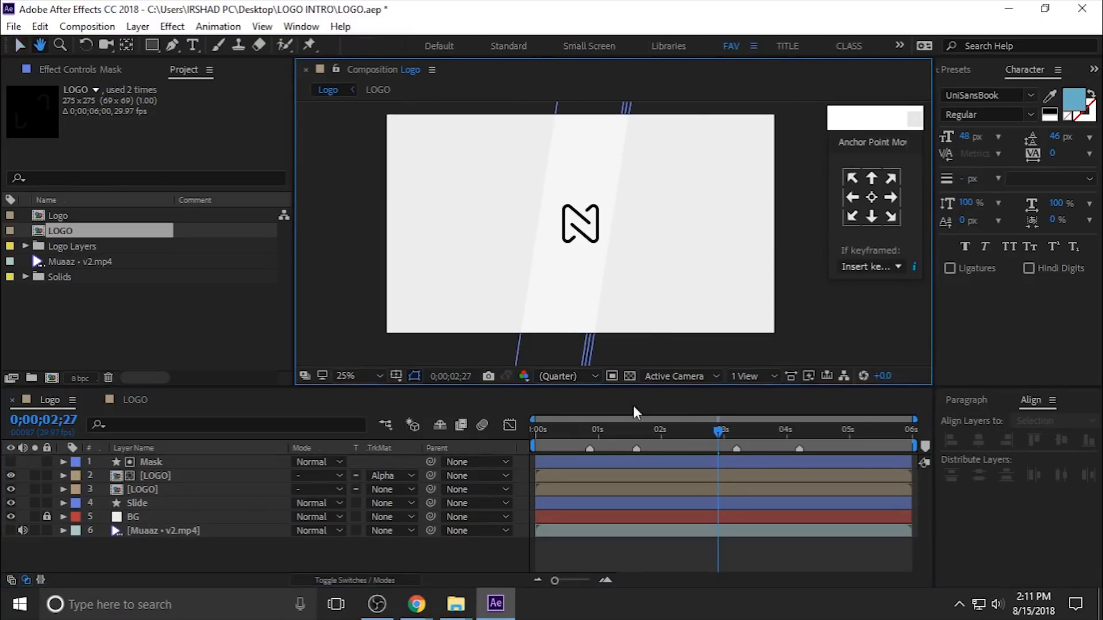
left_click(617, 429)
key("space")
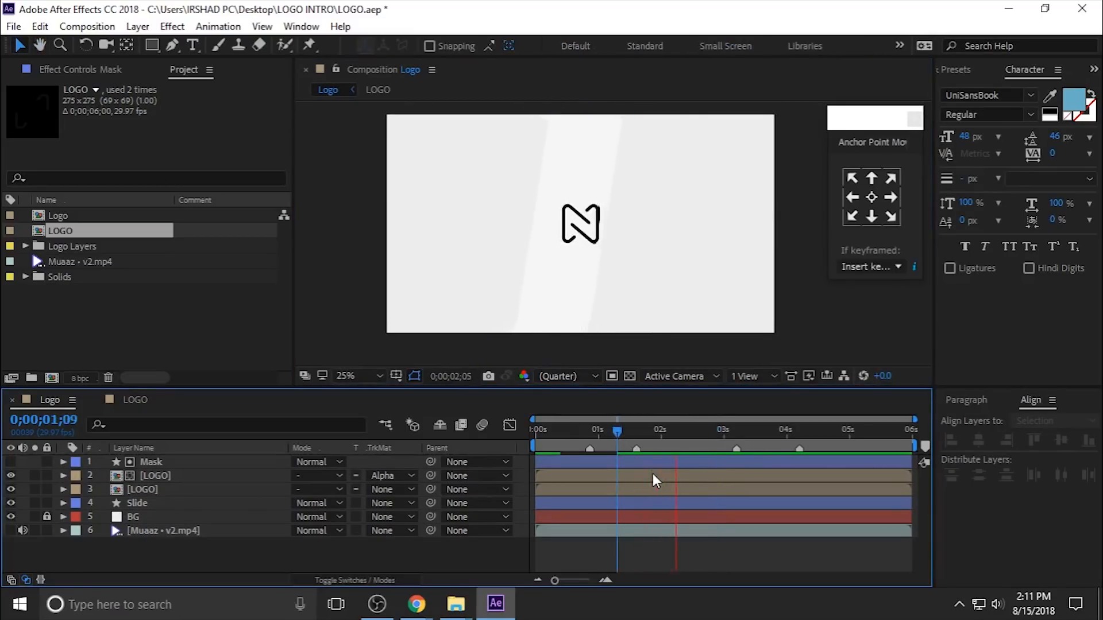
At 0;00;03;23, add a text layer with the designer's name in capitals to the right of the logo
left_click_drag(687, 432, 772, 437)
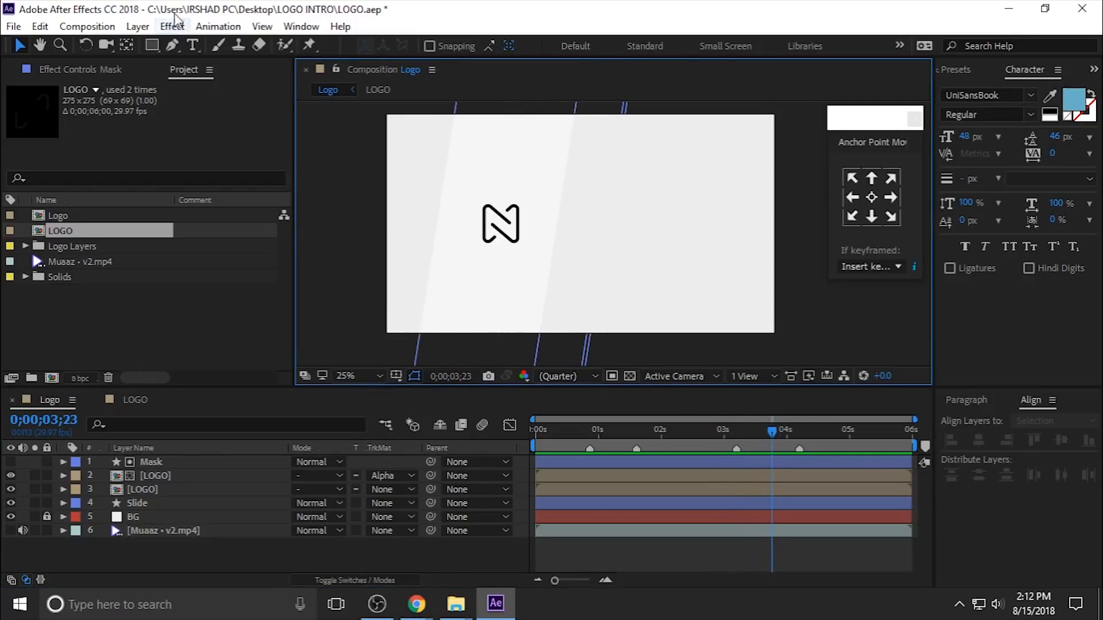
left_click(193, 45)
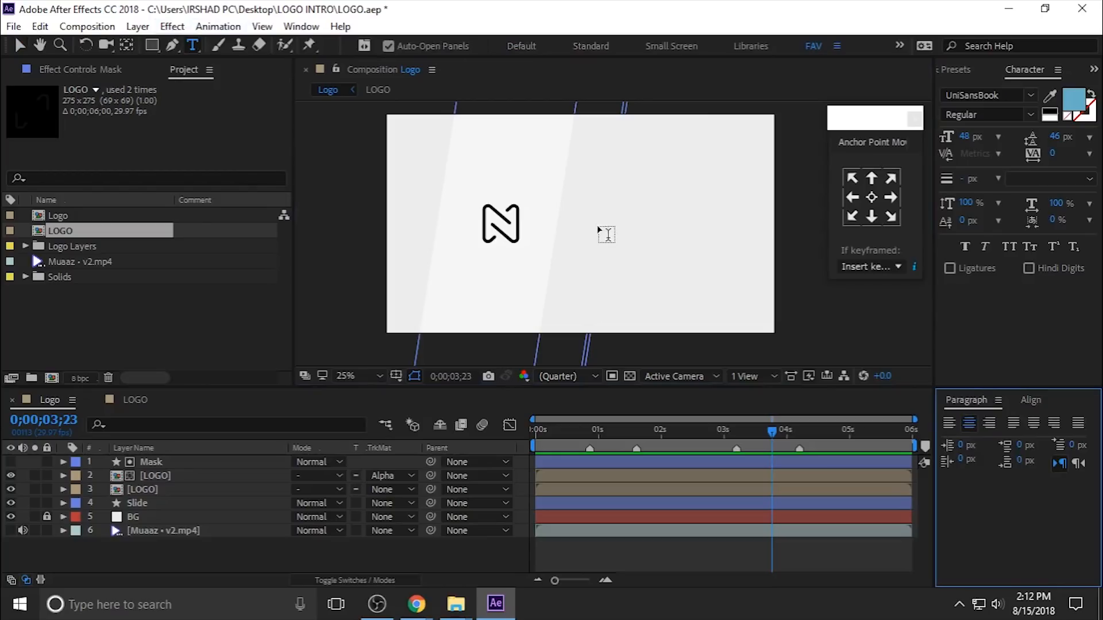
type("SHAD")
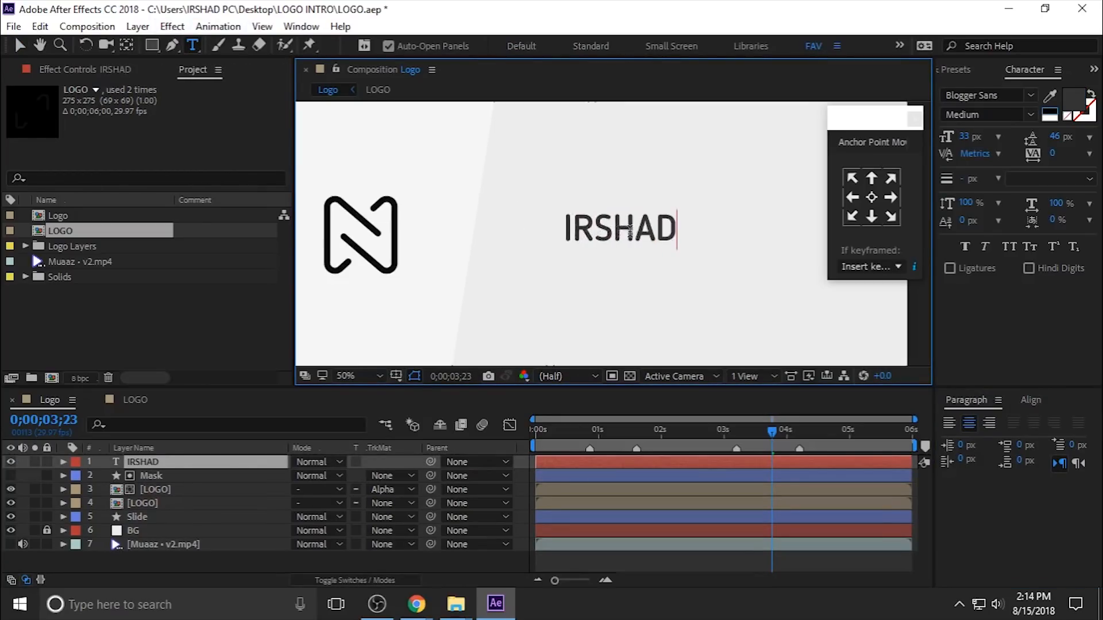
type(" PC")
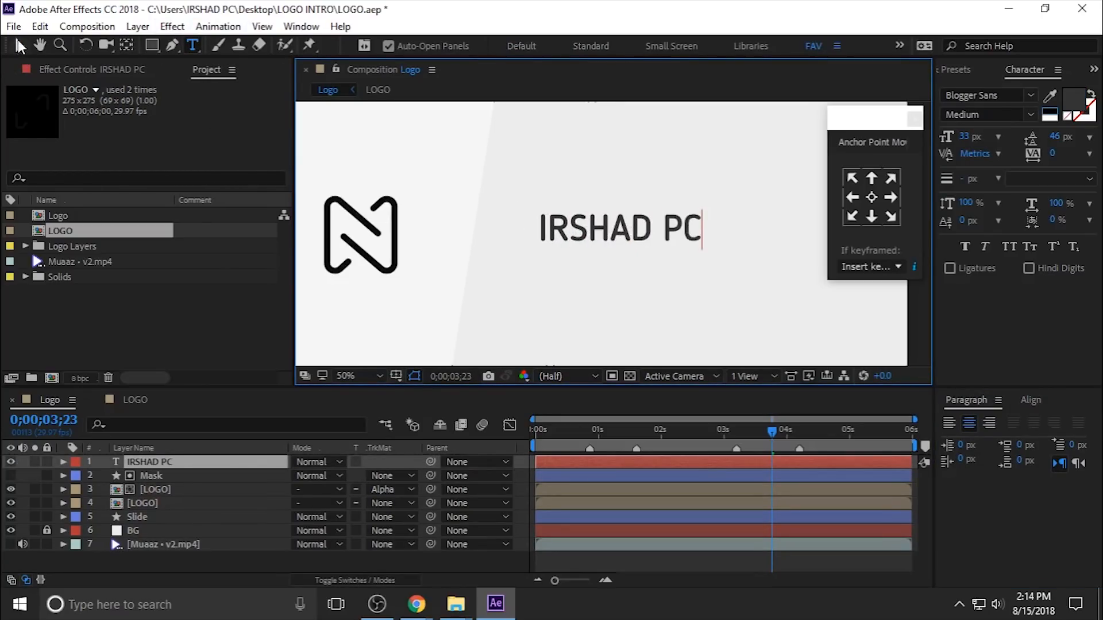
left_click(19, 45)
left_click(627, 184)
scroll(623, 228, "down", 2)
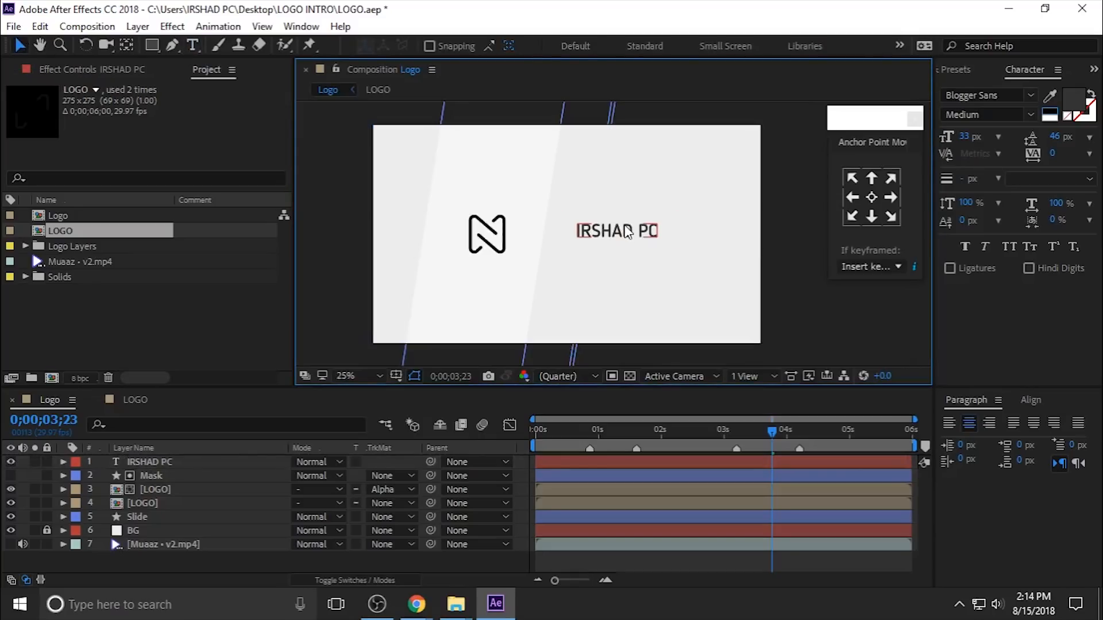
Duplicate the name text layer, place the copy just below it and change its text to "Motion Designer"
left_click(621, 228)
scroll(613, 239, "up", 2)
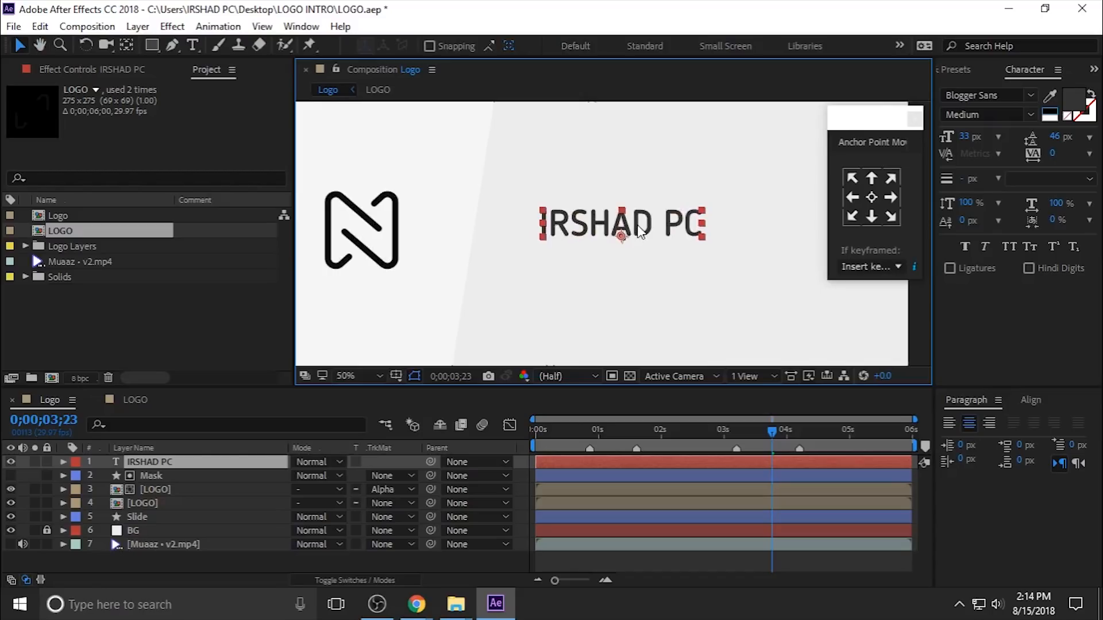
key("ctrl+d")
left_click_drag(639, 229, 636, 260)
double_click(636, 260)
type("Mo")
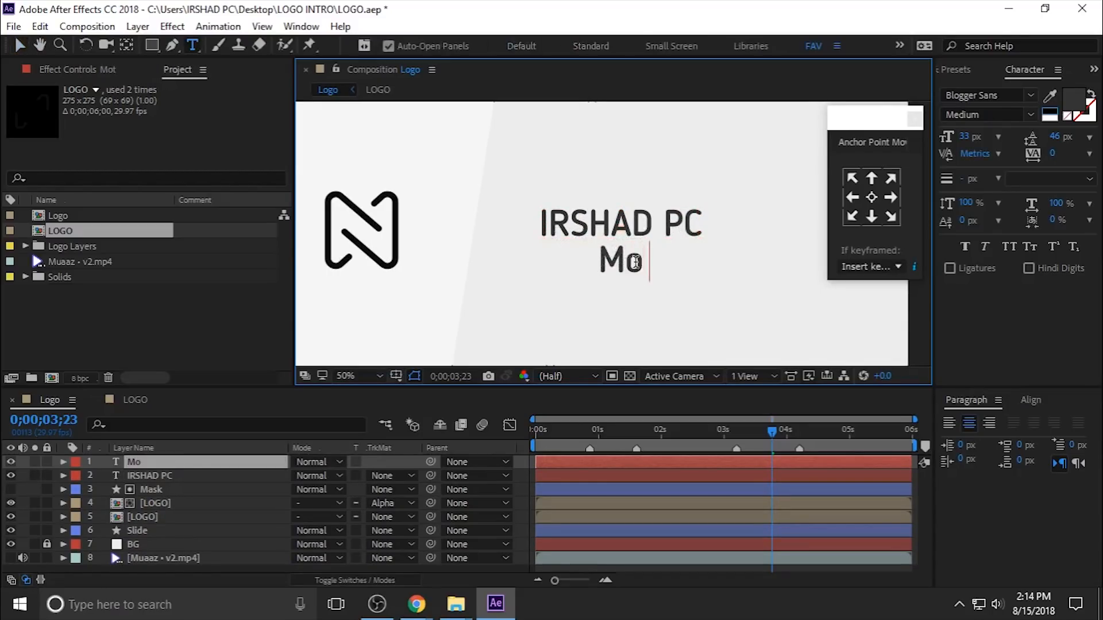
type("tion Desi")
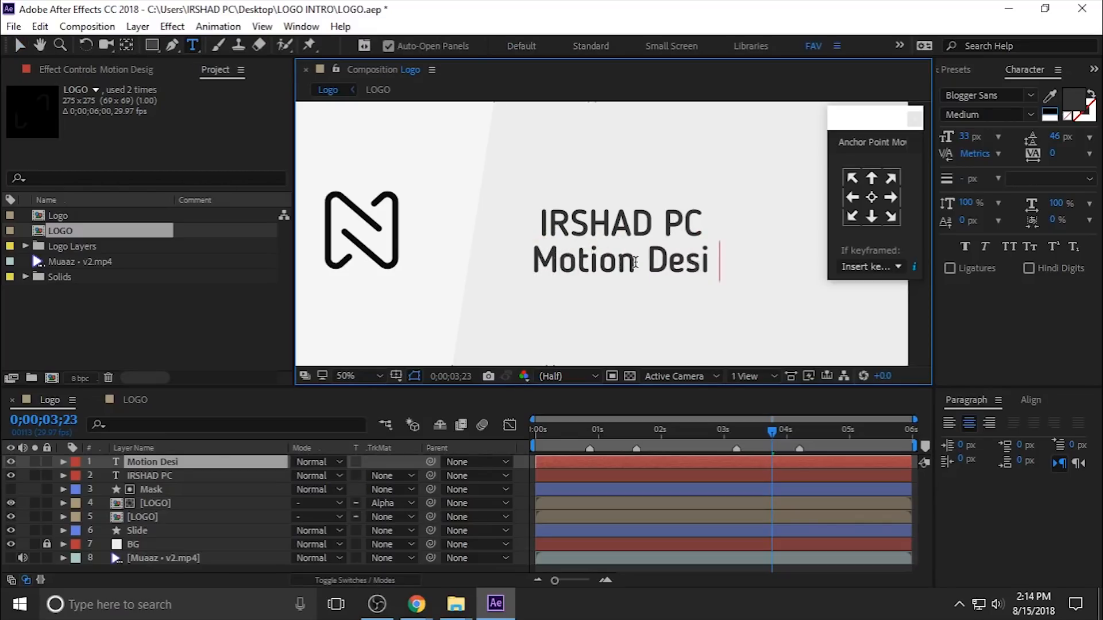
type("gner")
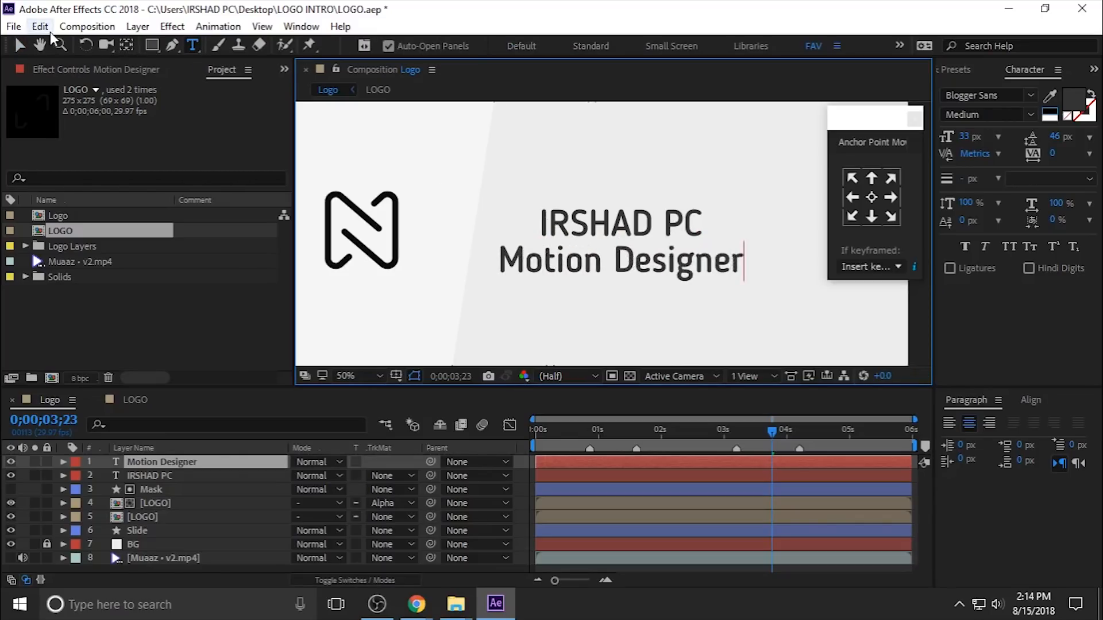
Style the "Motion Designer" text as 10 px Light all caps with tracking 50 and position it under the name
left_click(19, 45)
left_click_drag(963, 137, 956, 137)
left_click_drag(1052, 154, 1062, 154)
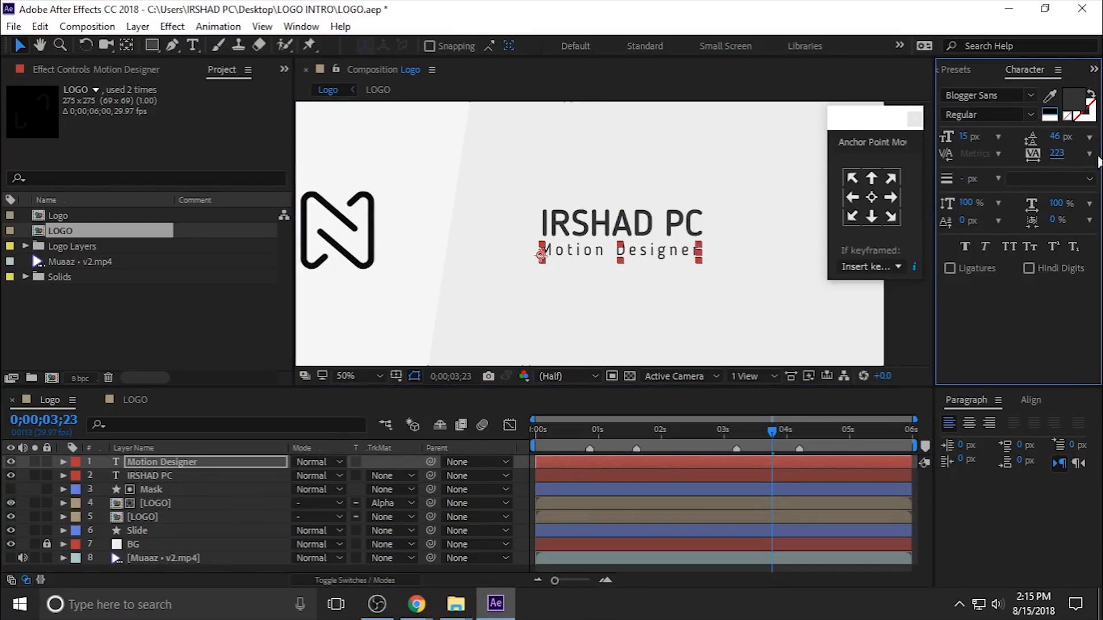
left_click(1030, 114)
left_click(1009, 247)
left_click_drag(614, 254, 657, 252)
scroll(702, 261, "up", 1)
scroll(700, 257, "down", 1)
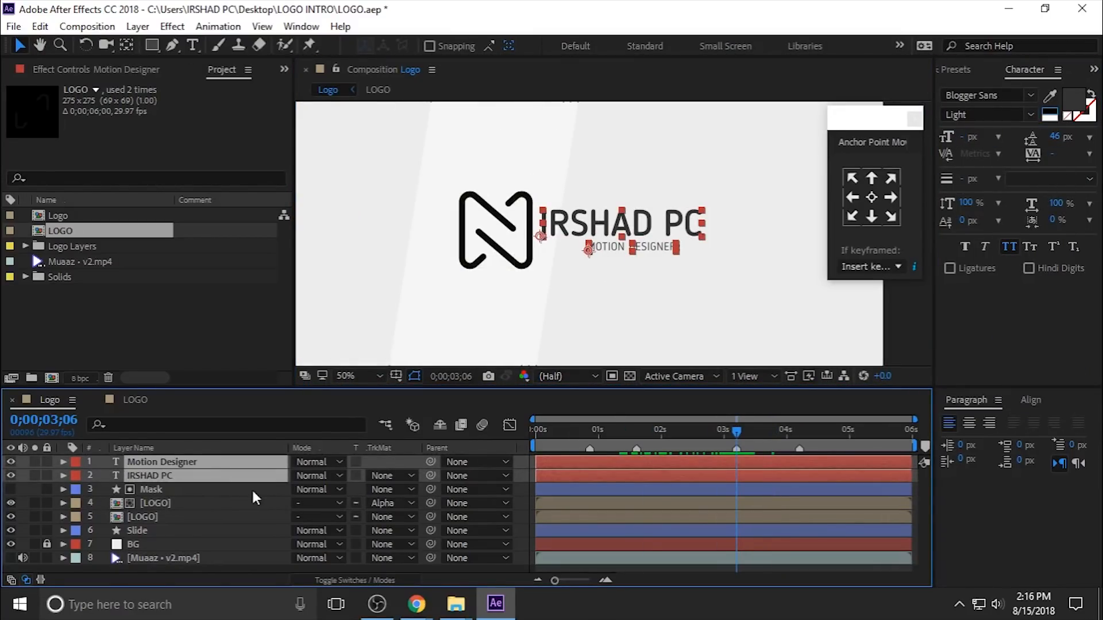
Keyframe both text layers' Position to slide right from the logo between 0;00;03;06 and 0;00;04;09, ending at 1147, 590 and 1028, 554
key("p")
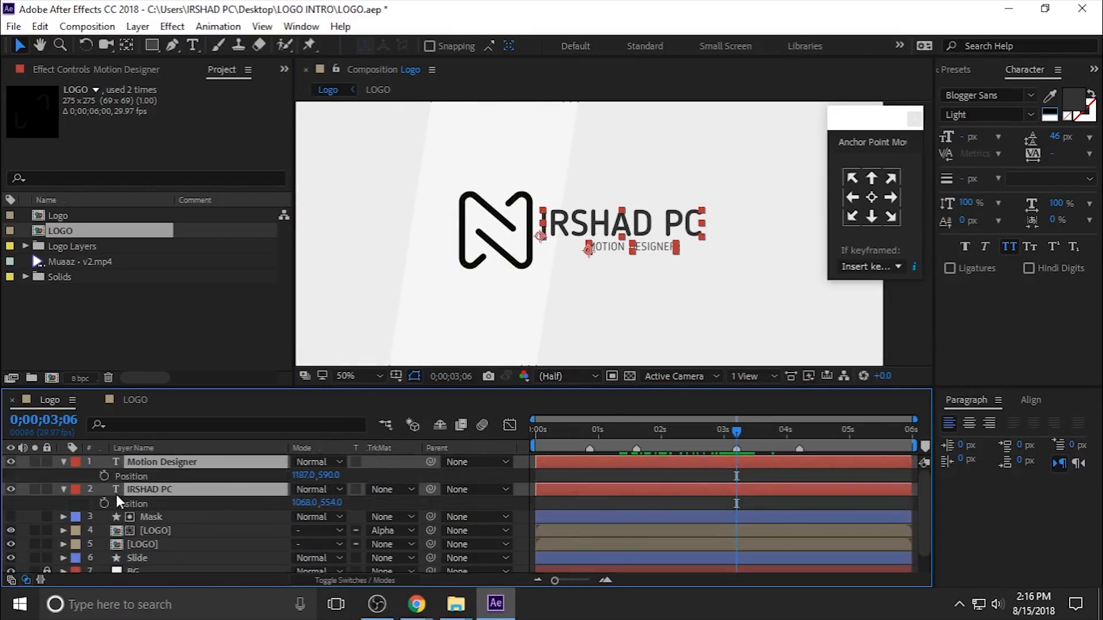
left_click(104, 475)
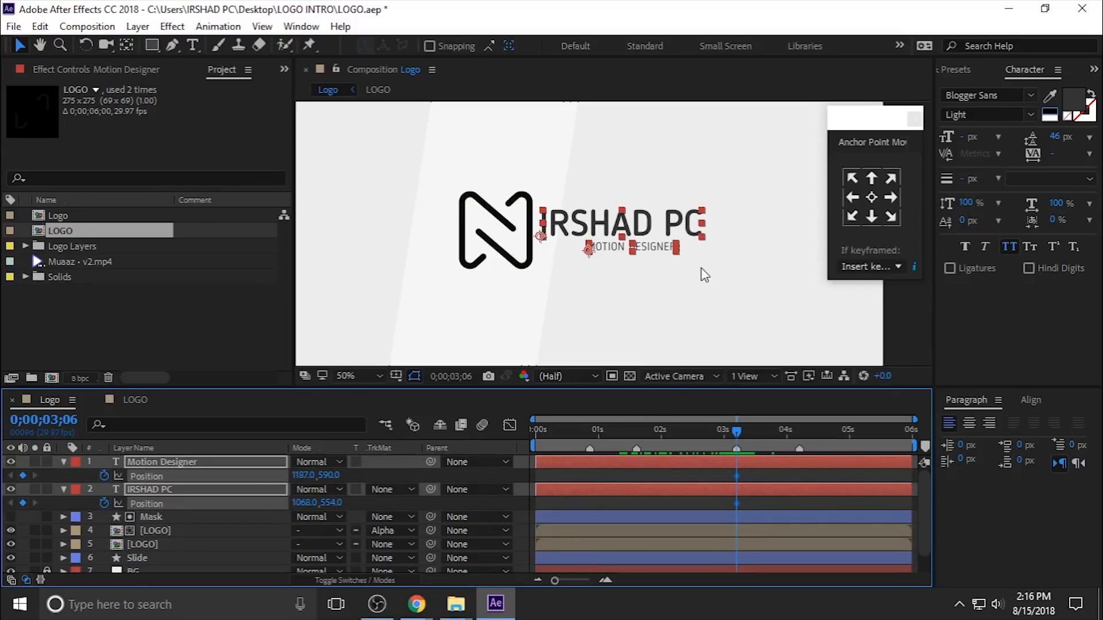
scroll(695, 264, "down", 2)
left_click_drag(633, 229, 547, 248)
left_click_drag(736, 430, 810, 441)
left_click_drag(552, 234, 634, 241)
left_click(812, 317)
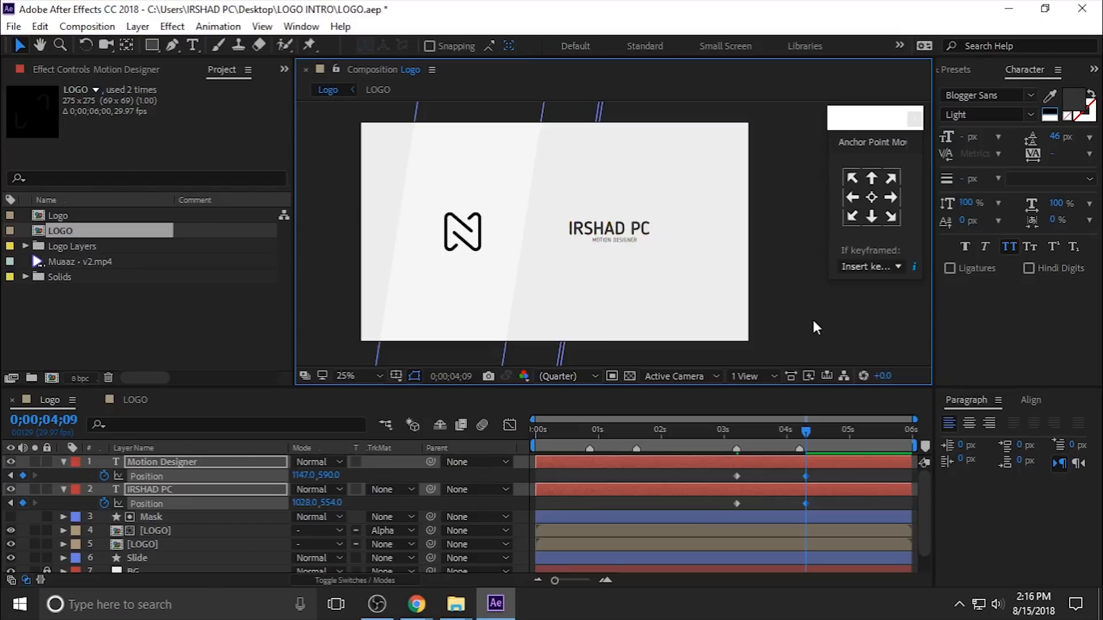
Ease both text layers' Position keyframes and shape their speed curve for a fast start and a long, gradual slowdown
left_click_drag(832, 475, 725, 504)
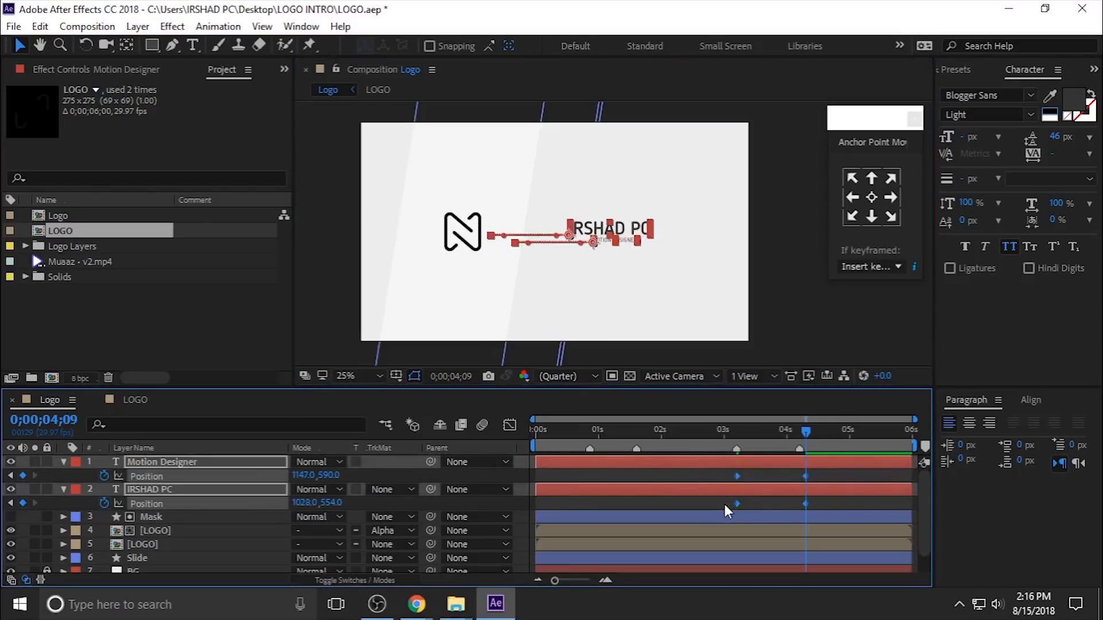
left_click(509, 425)
left_click_drag(802, 556, 775, 538)
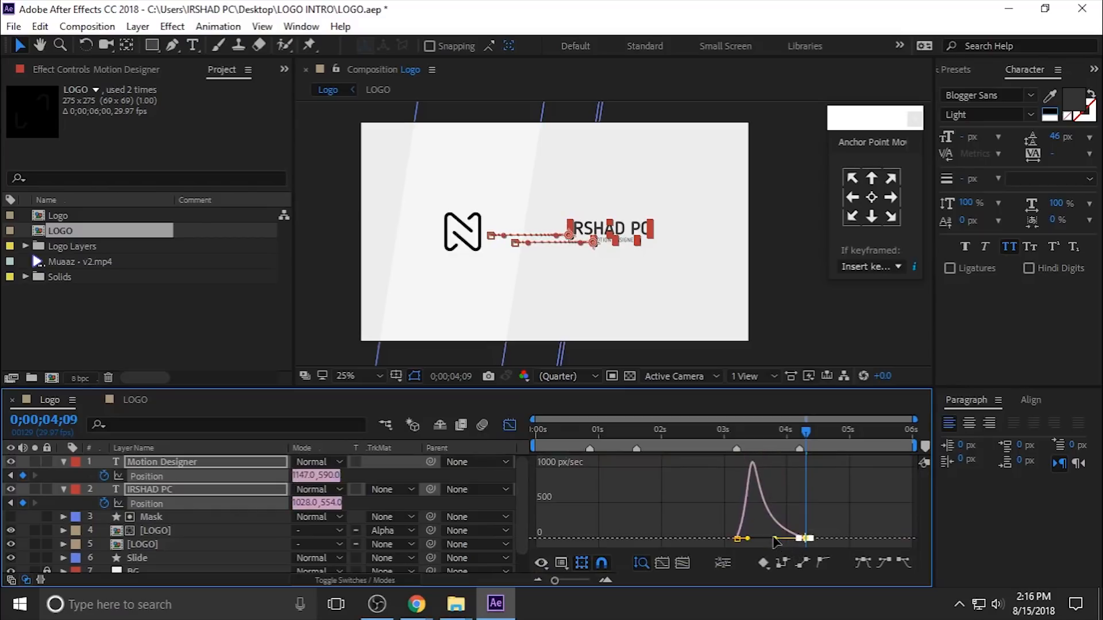
left_click(511, 426)
left_click(830, 516)
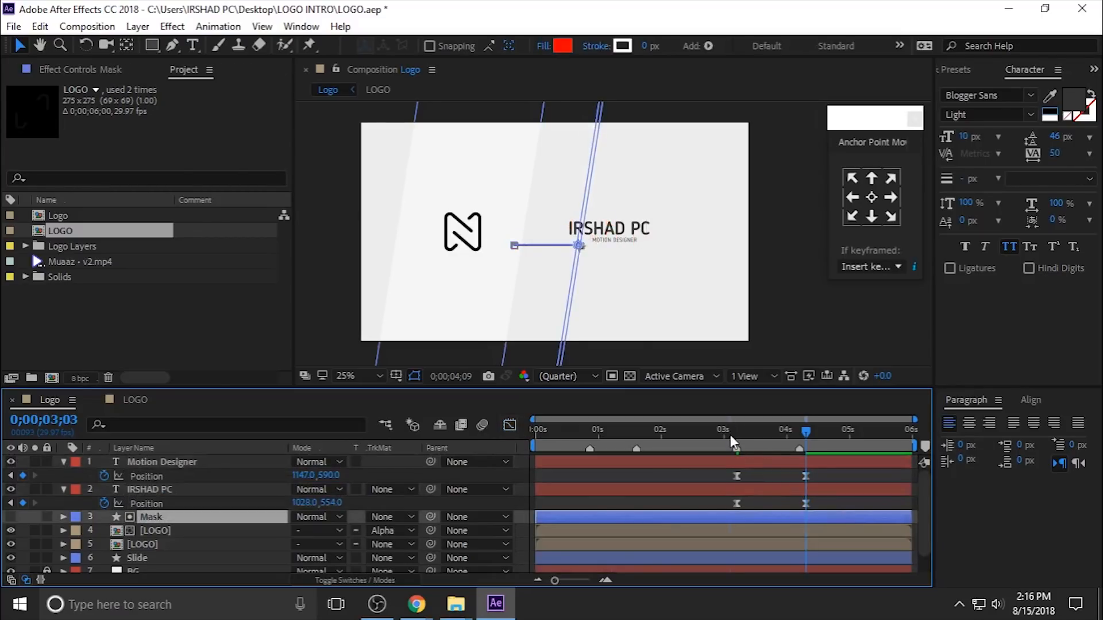
Shift both Position keyframes of the "Motion Designer" layer later, starting at 0;00;03;12, and preview the text slide
left_click(730, 437)
key("space")
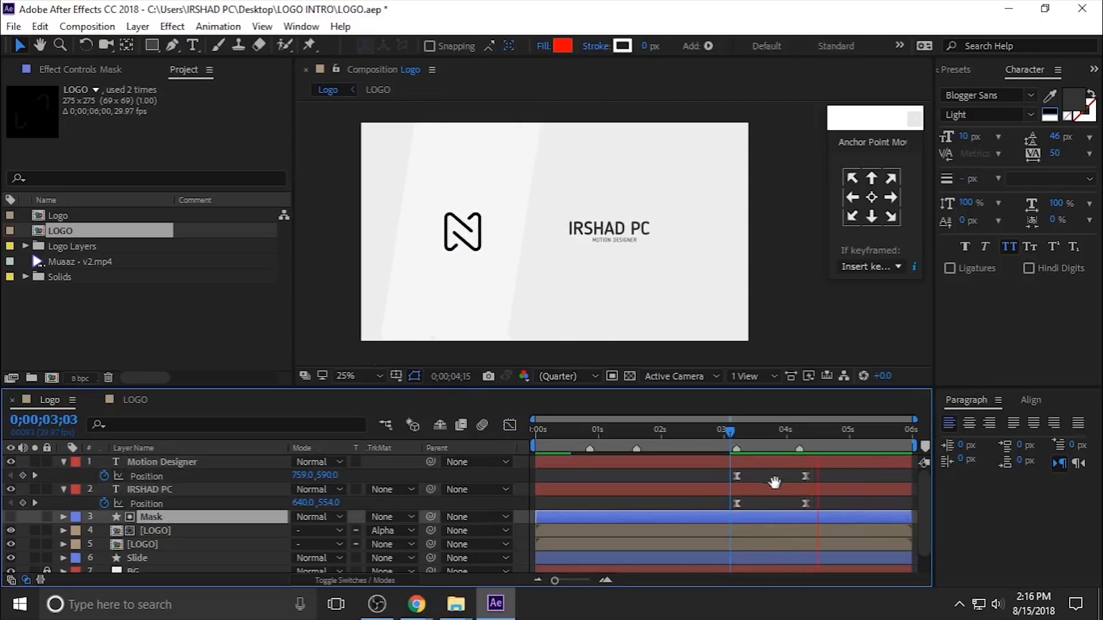
left_click(778, 500)
left_click_drag(725, 469, 819, 476)
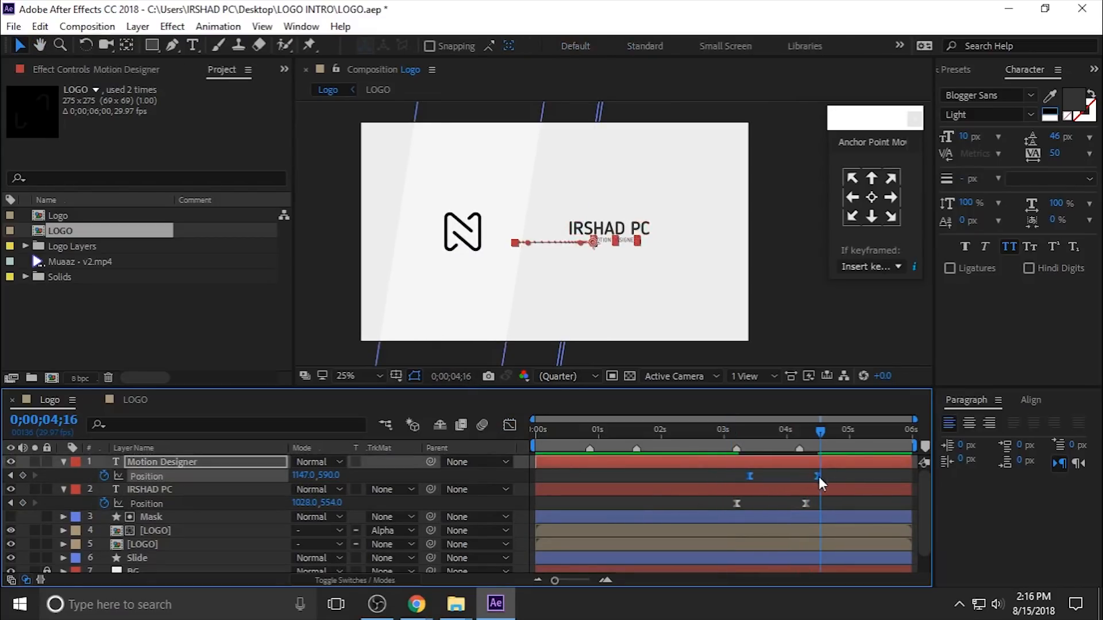
left_click(724, 439)
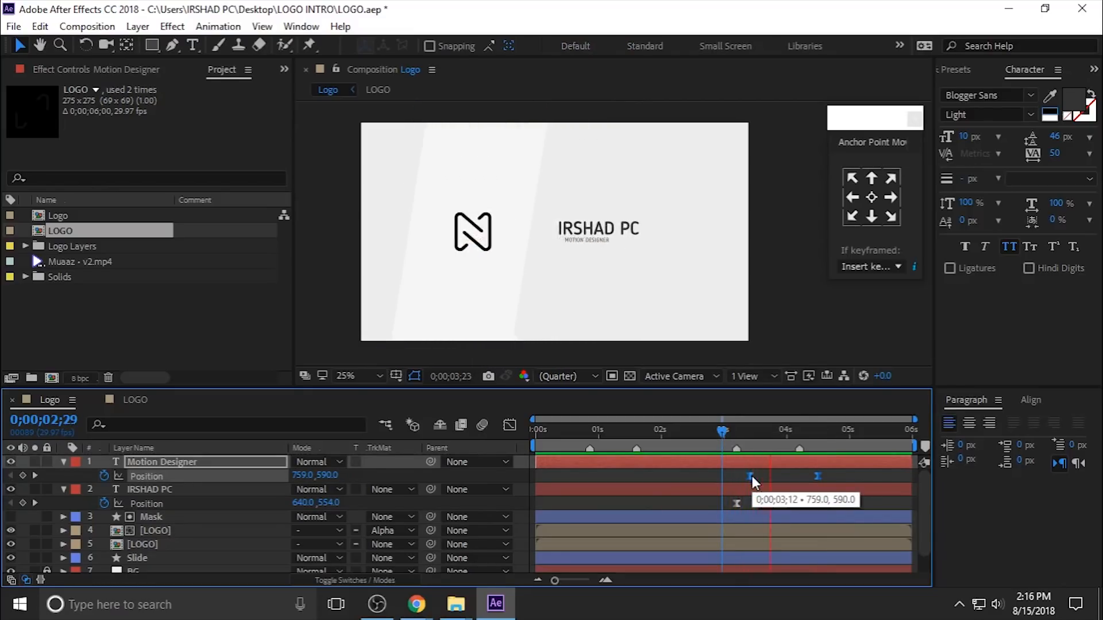
key("space")
left_click(782, 480)
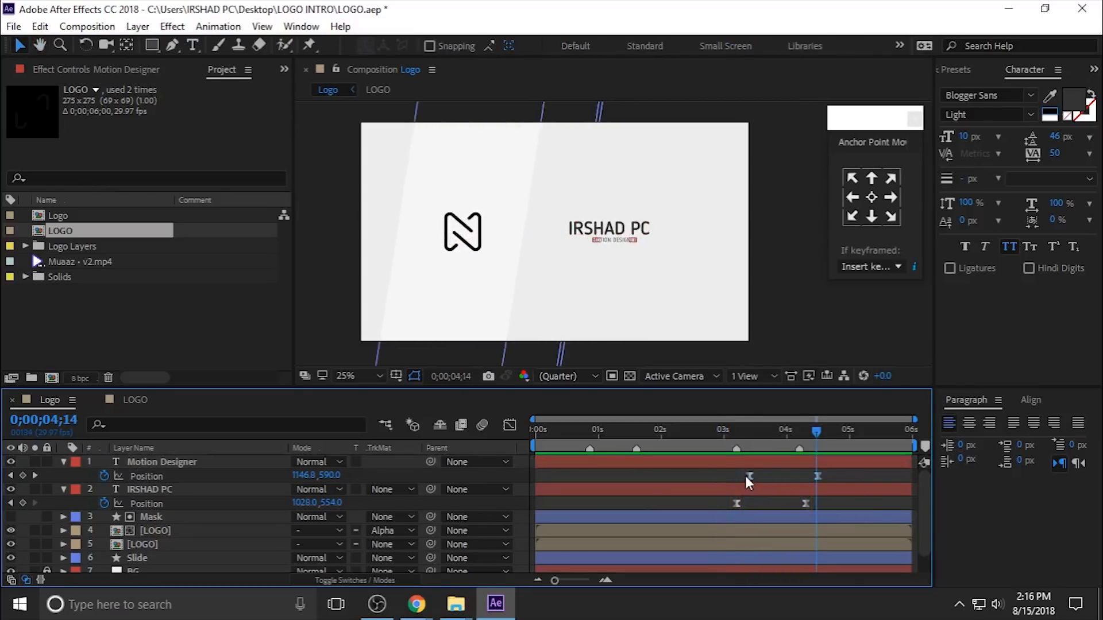
Move the first "Motion Designer" Position keyframe back in line with the name layer's first keyframe and preview the motion
left_click_drag(745, 475, 739, 475)
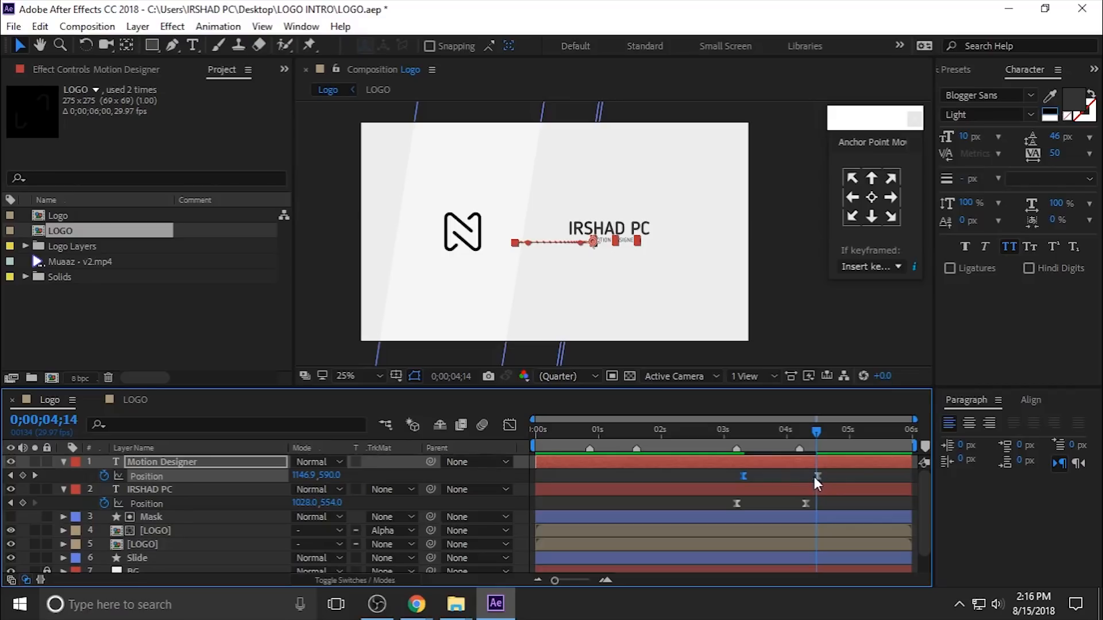
left_click(724, 436)
left_click_drag(744, 479, 739, 476)
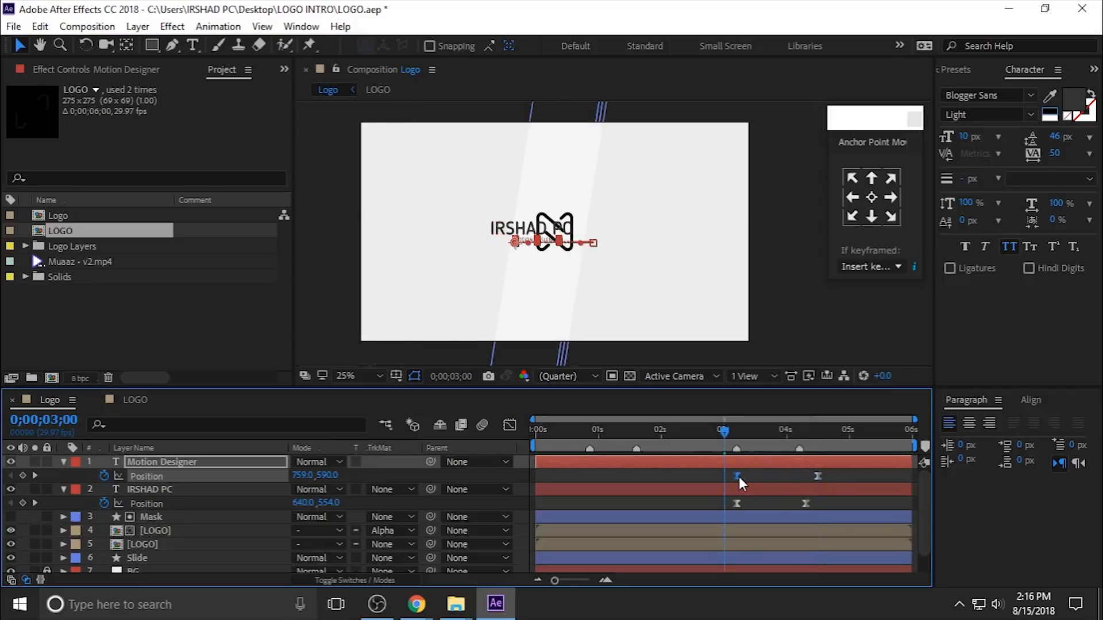
key("space")
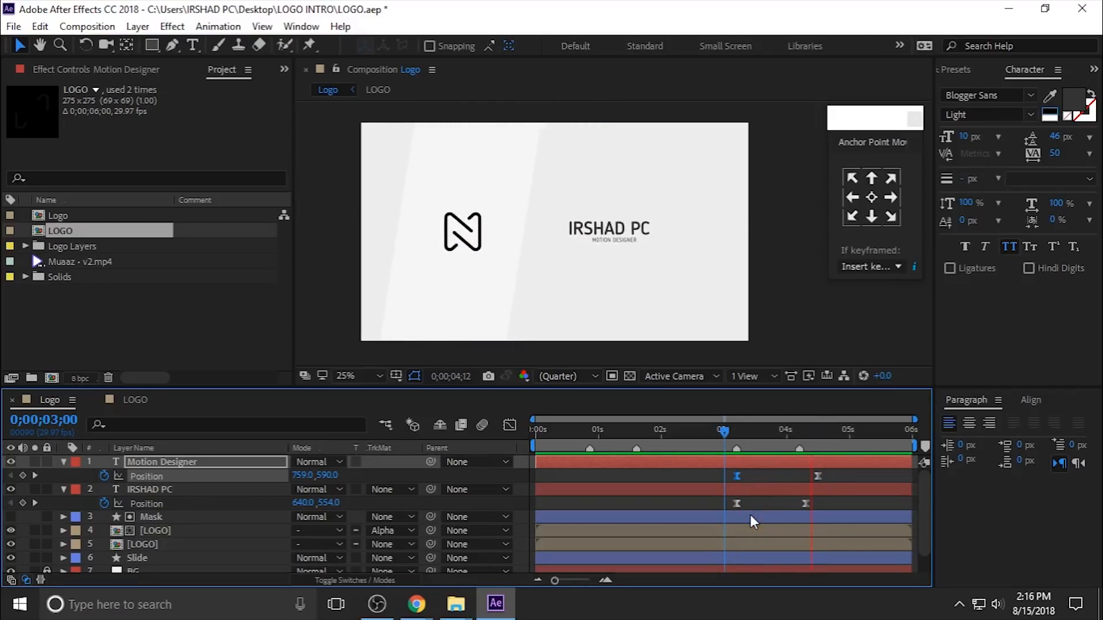
key("space")
key("space")
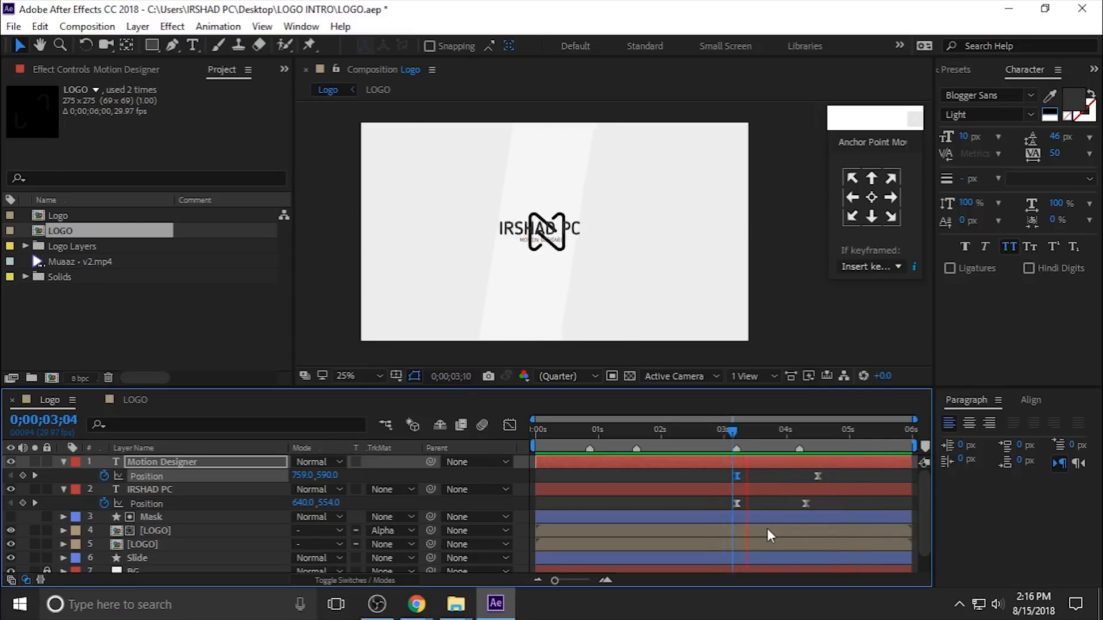
left_click(778, 301)
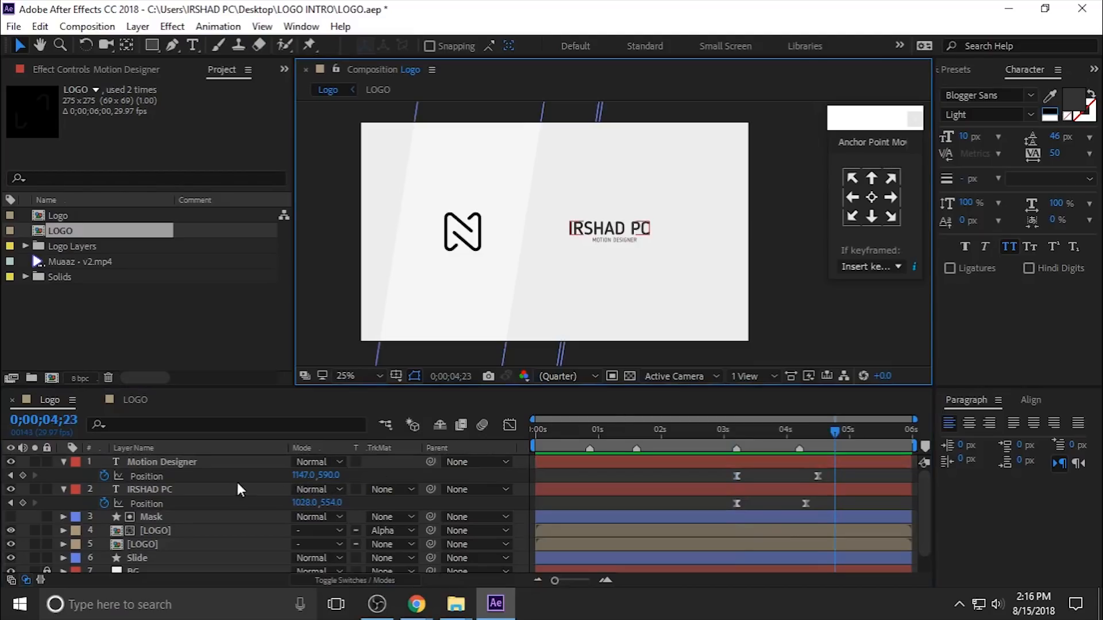
Set the current time to 0;00;02;16 and collapse the properties of both text layers
left_click(723, 442)
left_click_drag(722, 440, 694, 442)
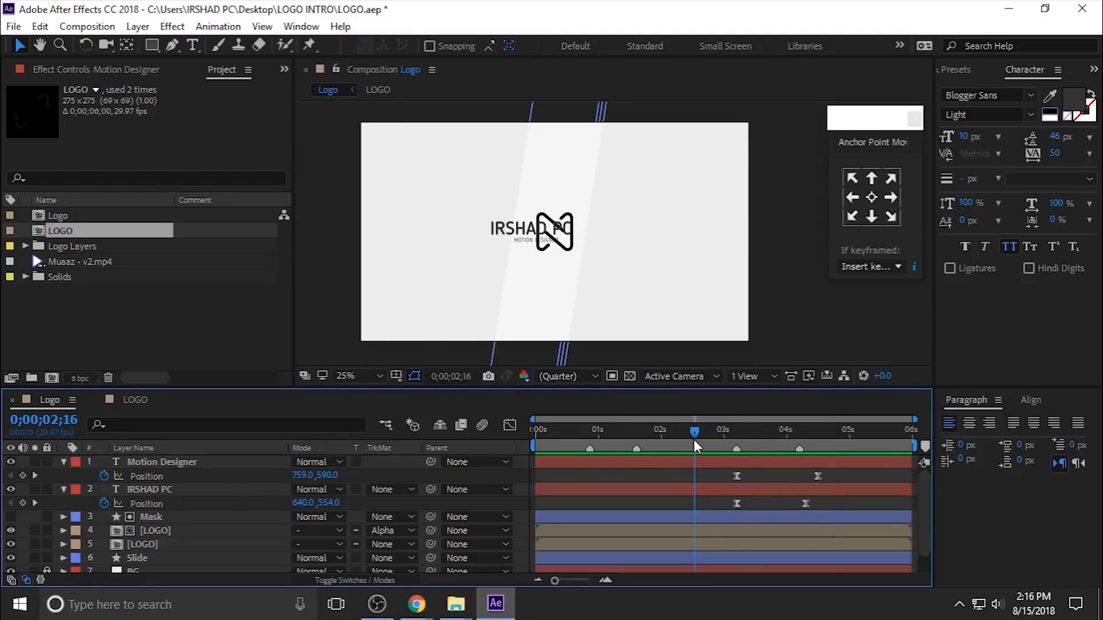
left_click(63, 489)
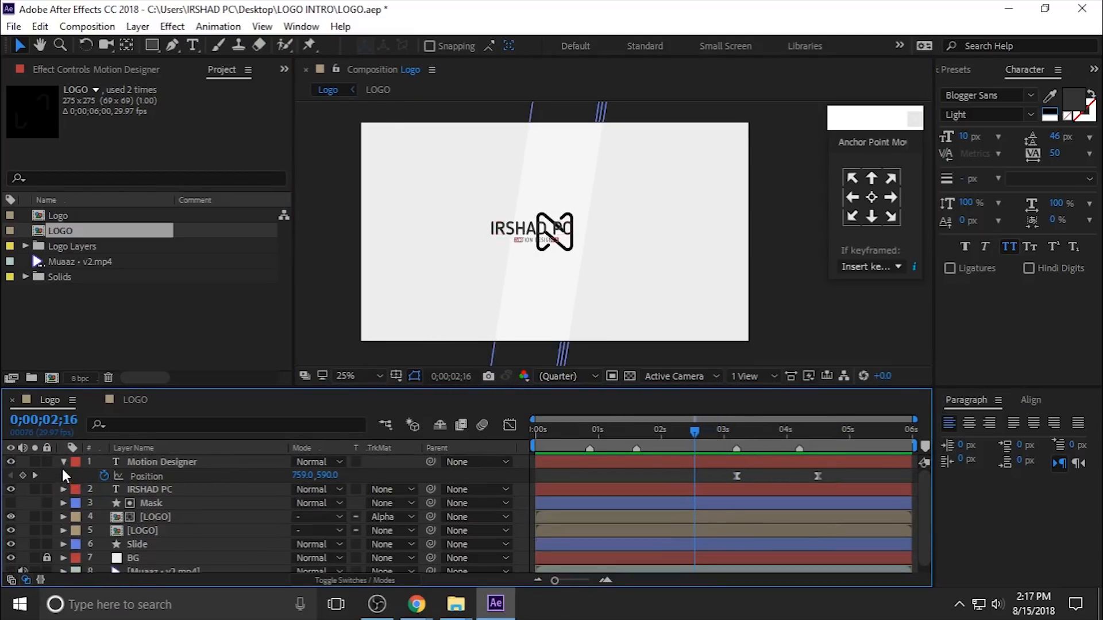
left_click(63, 462)
left_click(138, 477)
left_click(153, 460)
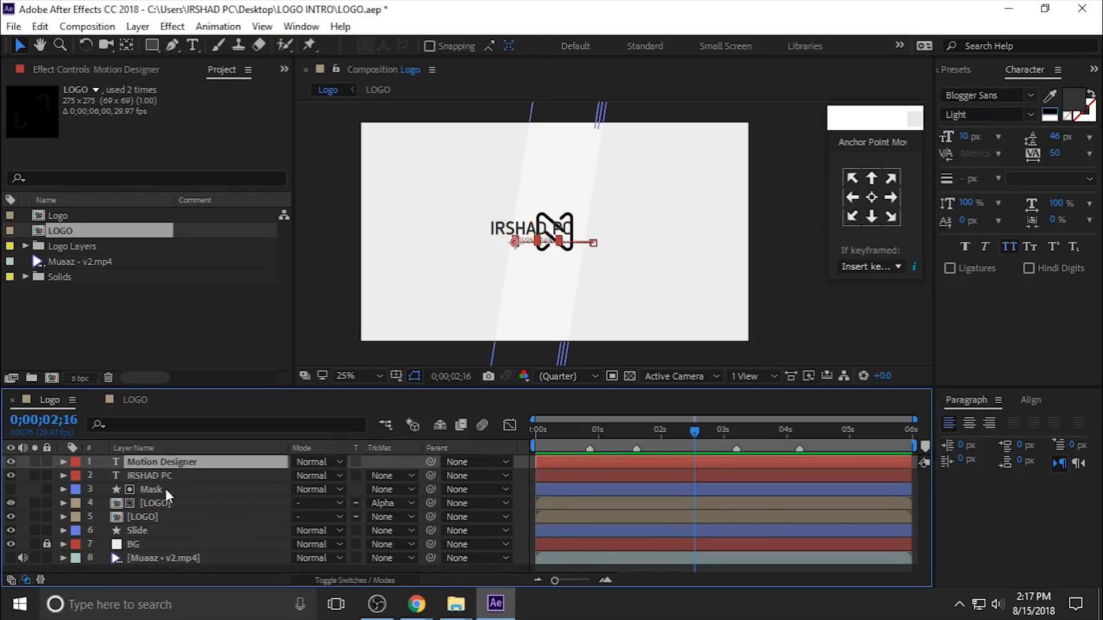
left_click(783, 314)
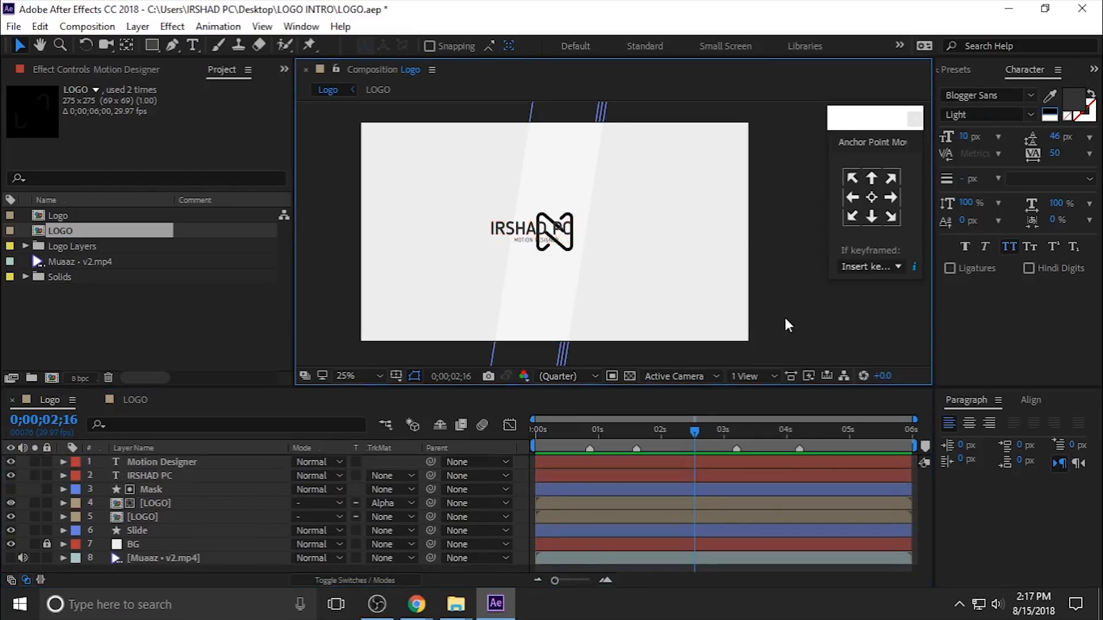
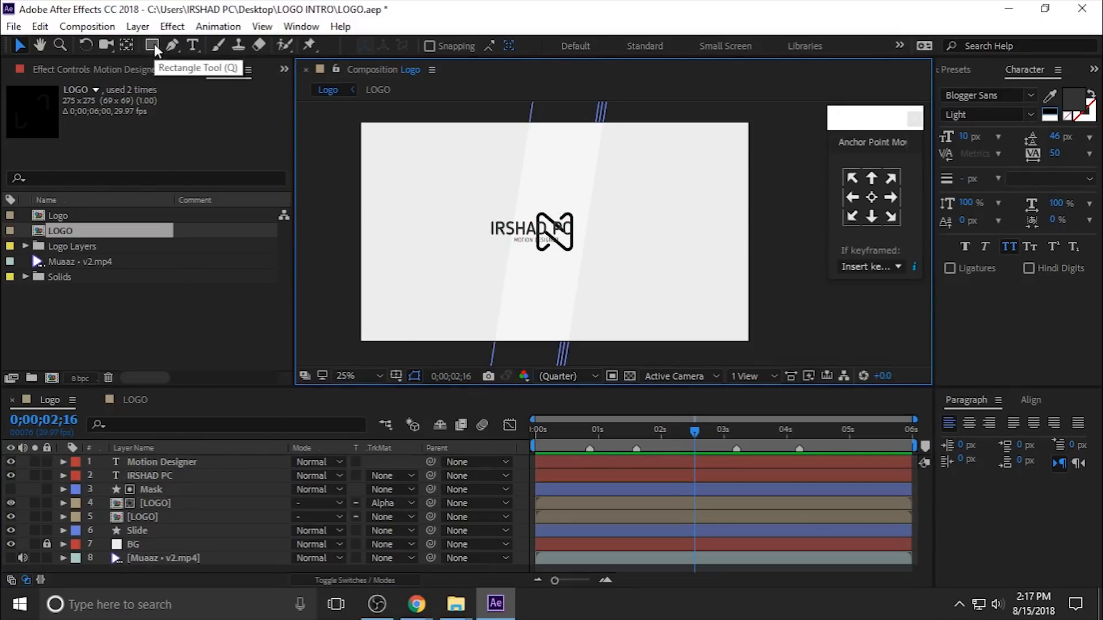
Duplicate the Slide layer, place the copy above all other layers and reveal its keyframes
left_click(146, 526)
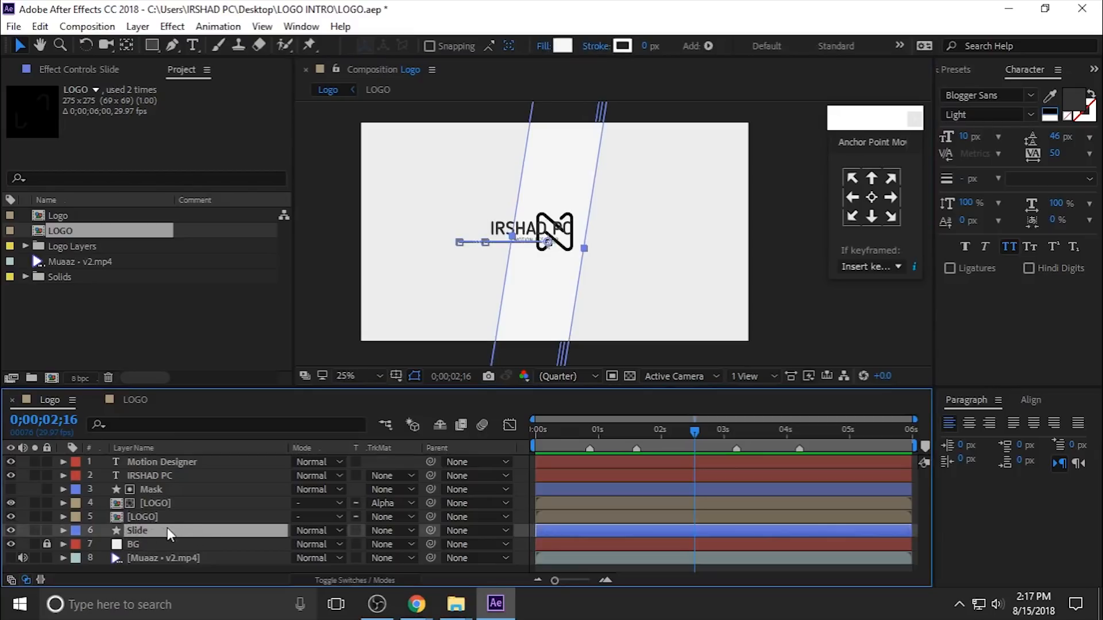
key("ctrl+d")
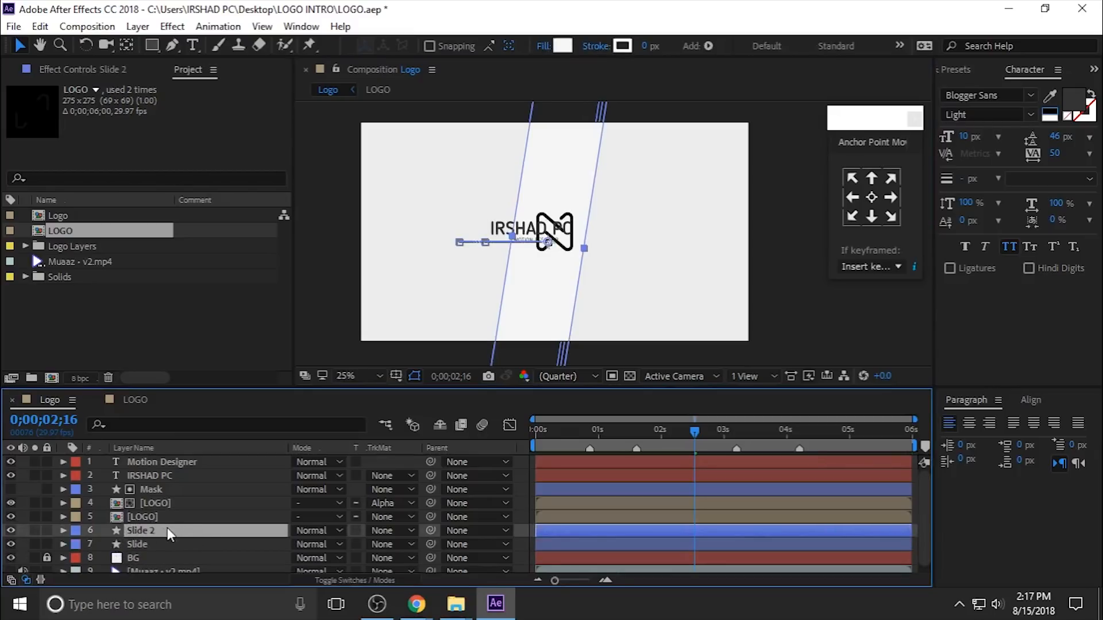
left_click_drag(177, 530, 176, 460)
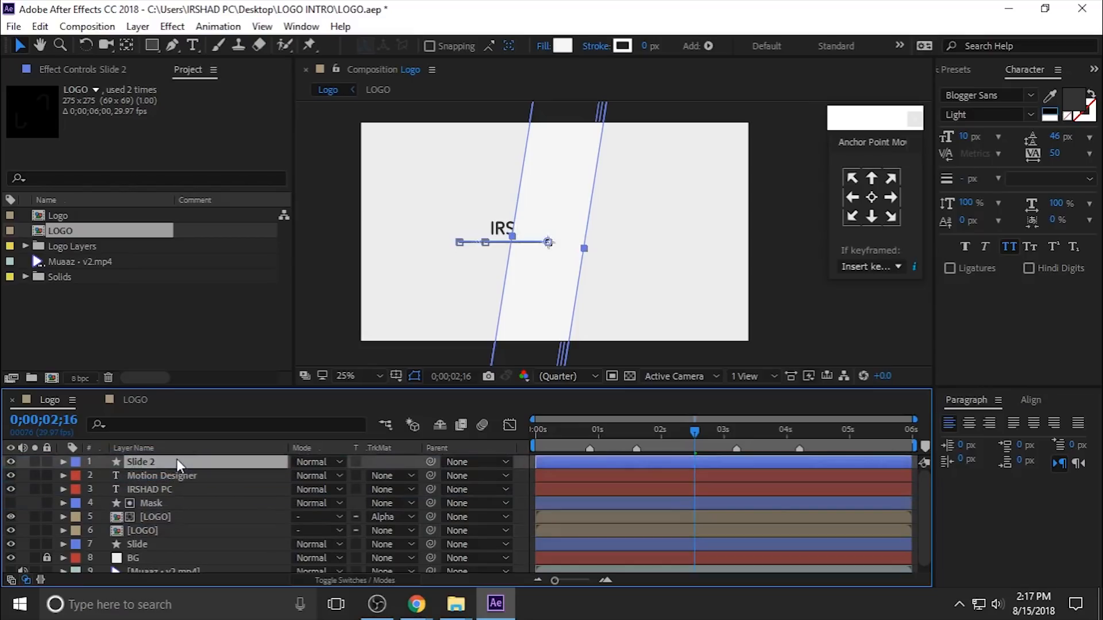
key("u")
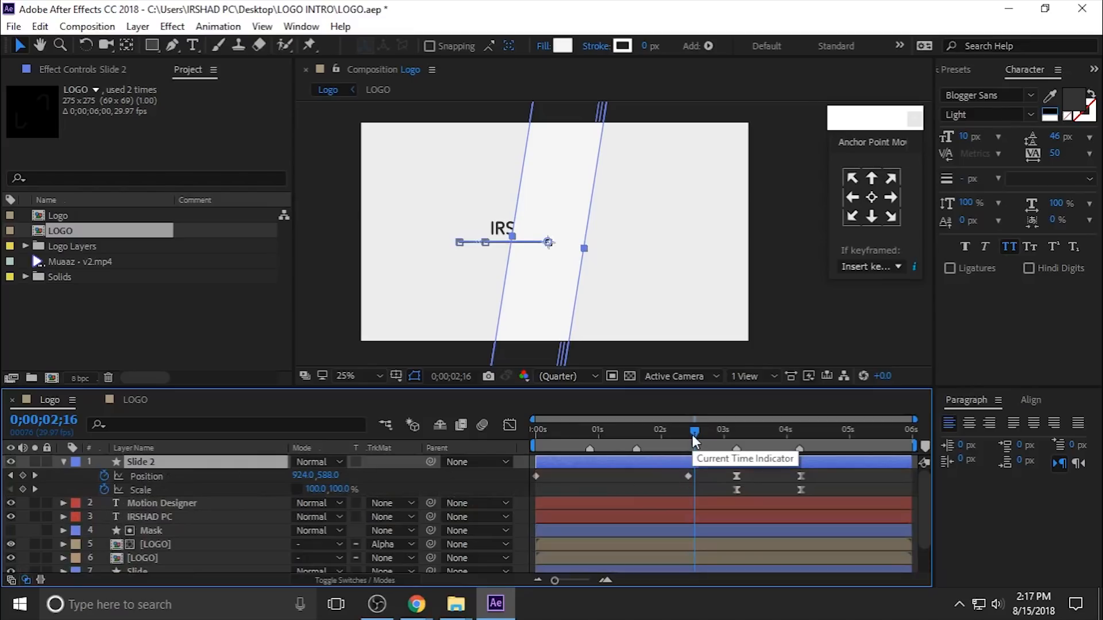
Widen the Slide copy to a horizontal Scale of 362.9% at 0;00;03;06 and 303% at 0;00;04;07
left_click_drag(693, 435, 736, 436)
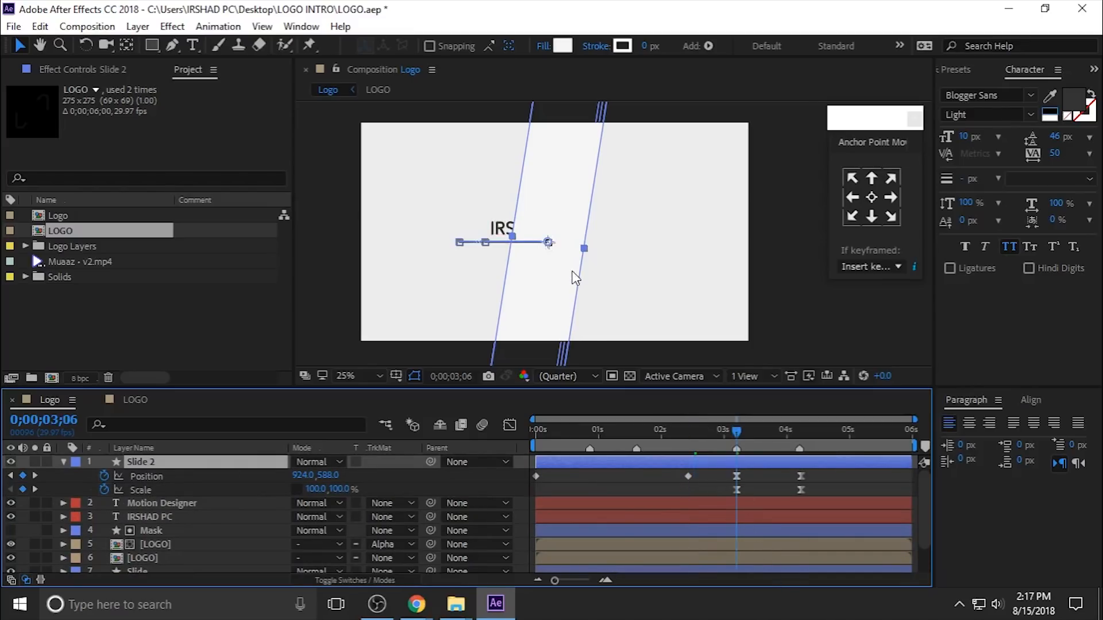
left_click_drag(514, 237, 418, 254)
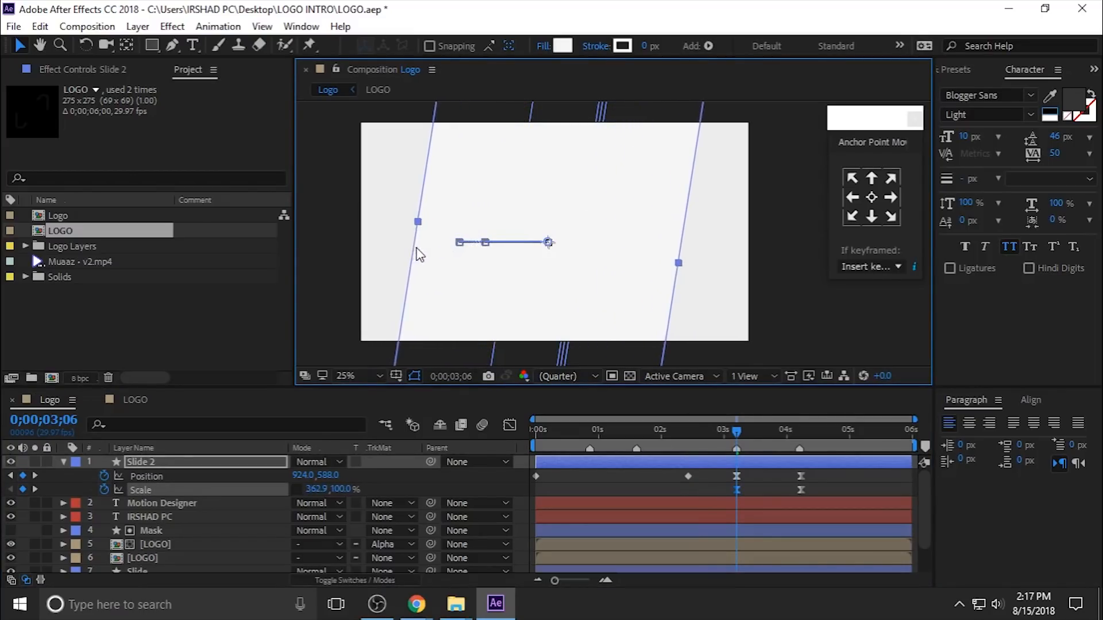
key("k")
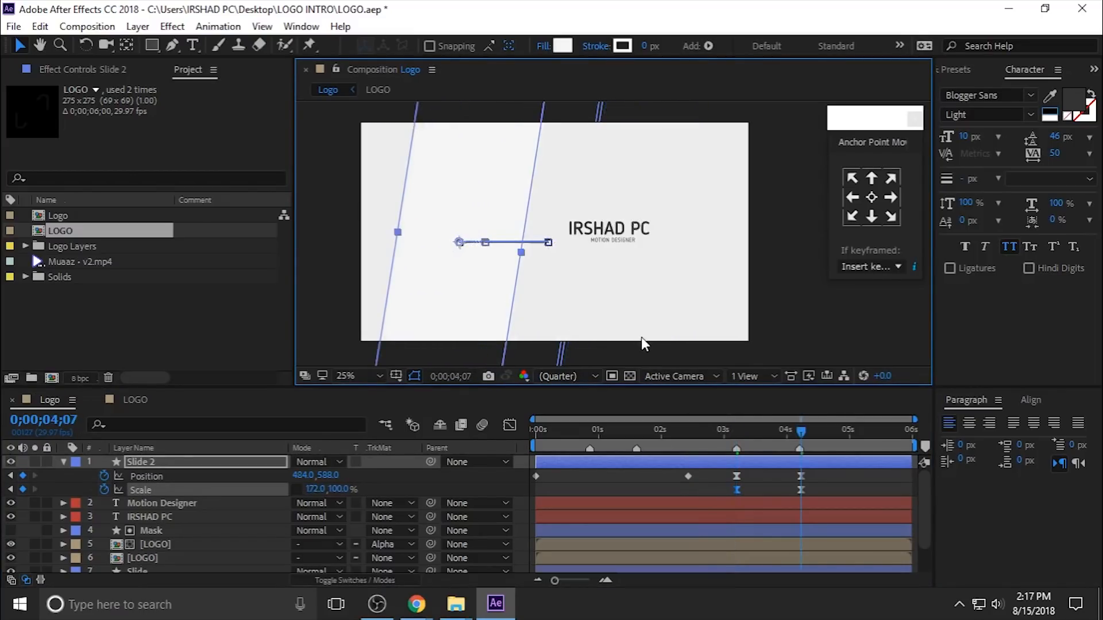
left_click_drag(402, 236, 350, 225)
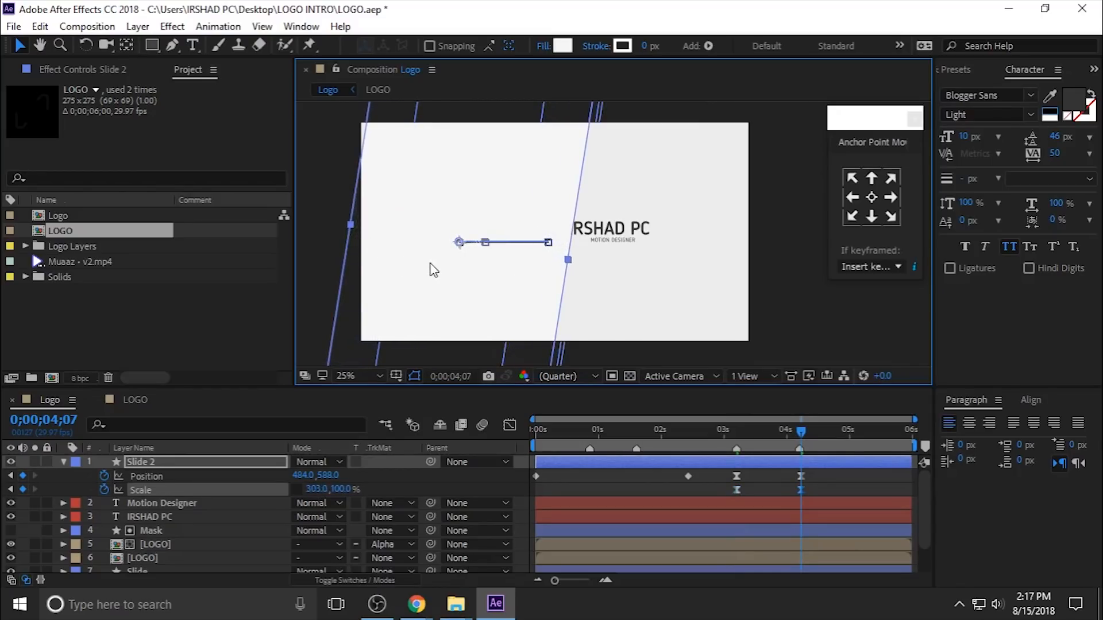
Shift the Slide copy's Position keyframe at 0;00;00;00 to 472, 588
key("j")
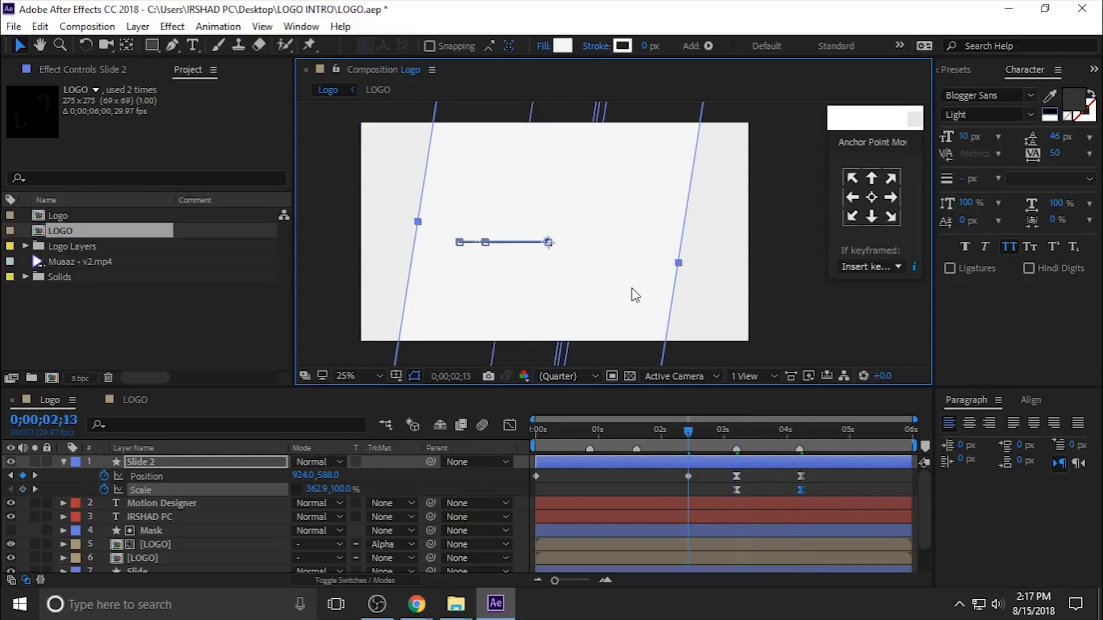
key("Home")
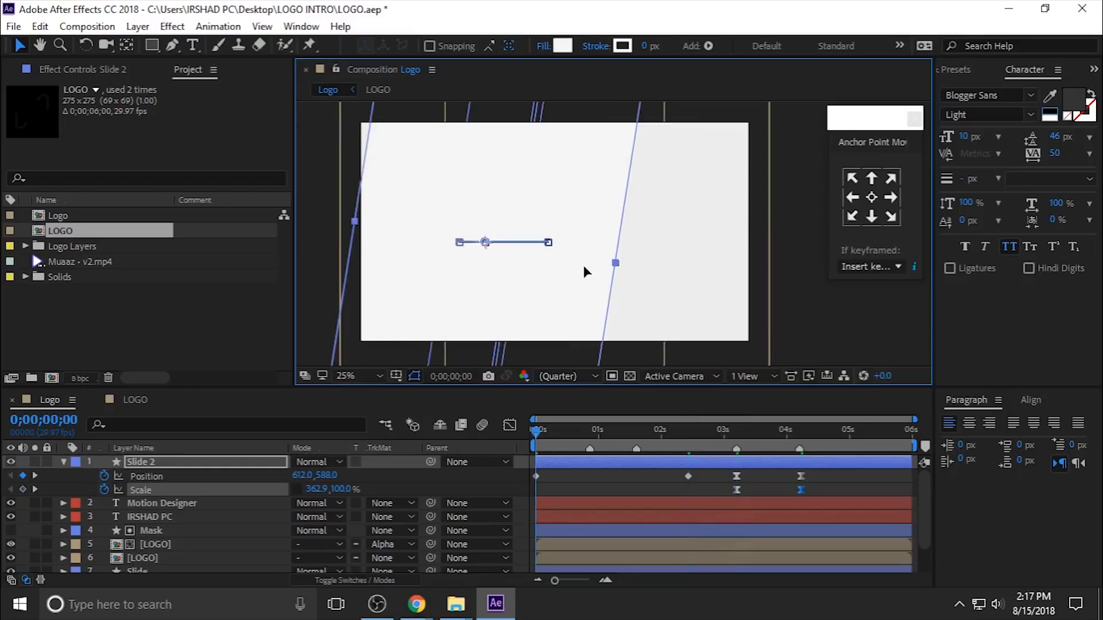
left_click_drag(584, 264, 540, 258)
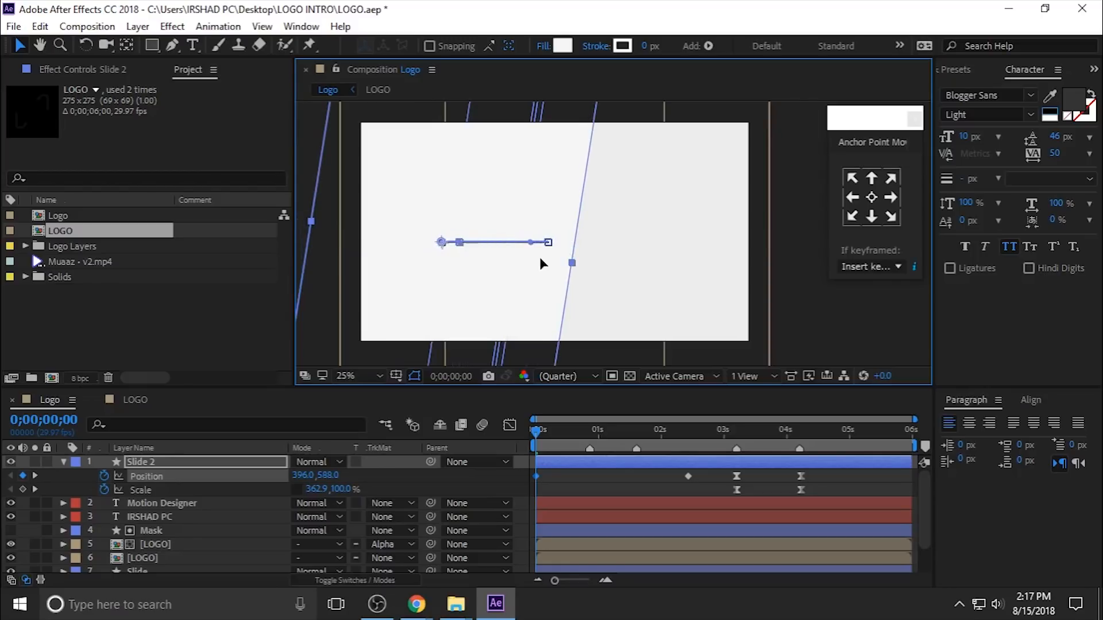
left_click_drag(487, 281, 510, 289)
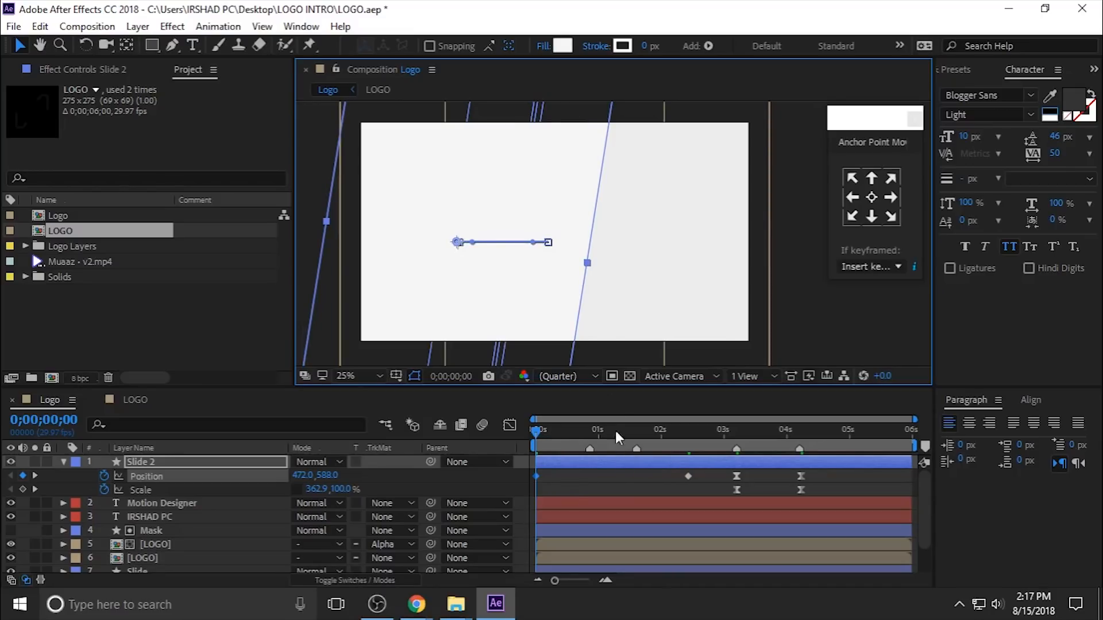
Fill the Slide copy with red F94646 and place it directly beneath the original Slide layer
left_click(570, 45)
left_click(783, 276)
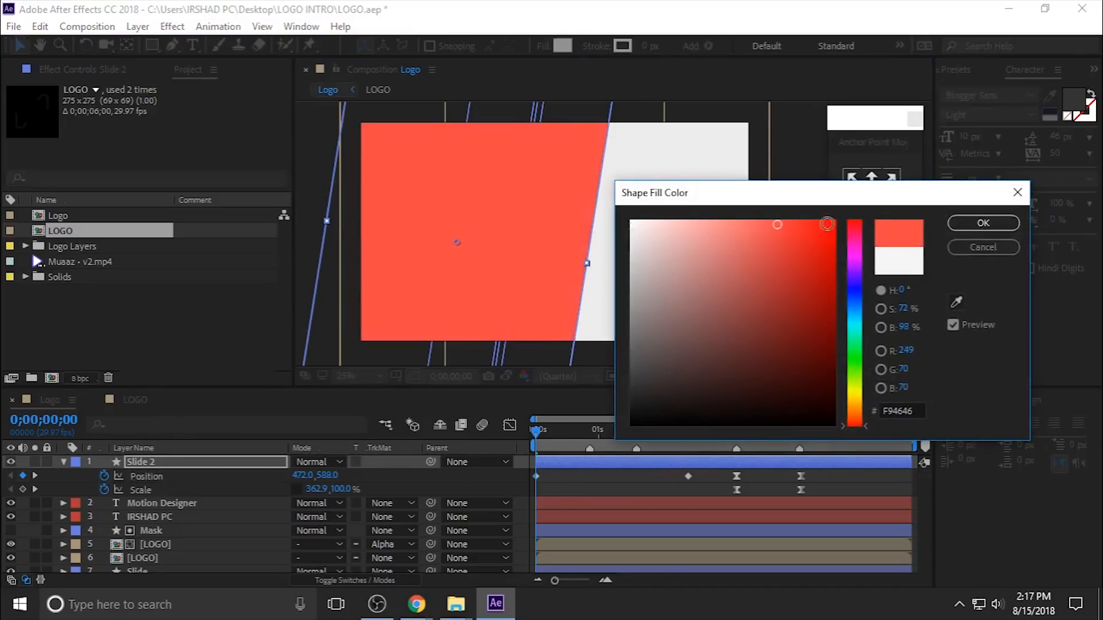
left_click(983, 223)
left_click(64, 464)
left_click_drag(170, 465, 164, 549)
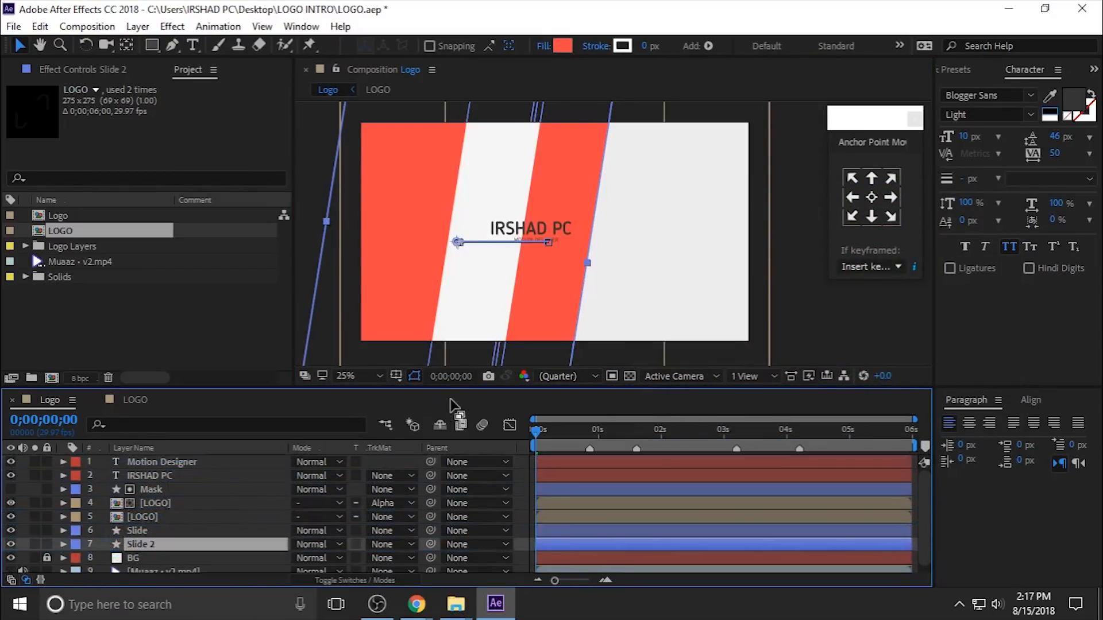
Shift the Slide copy left at its remaining Position keyframes, reaching 432, 588 at 0;00;03;06, and scrub through the motion
key("u")
scroll(739, 517, "down", 2)
key("k")
left_click_drag(626, 275, 525, 275)
key("j")
key("k")
key("k")
left_click_drag(607, 281, 496, 297)
key("k")
left_click_drag(798, 434, 779, 454)
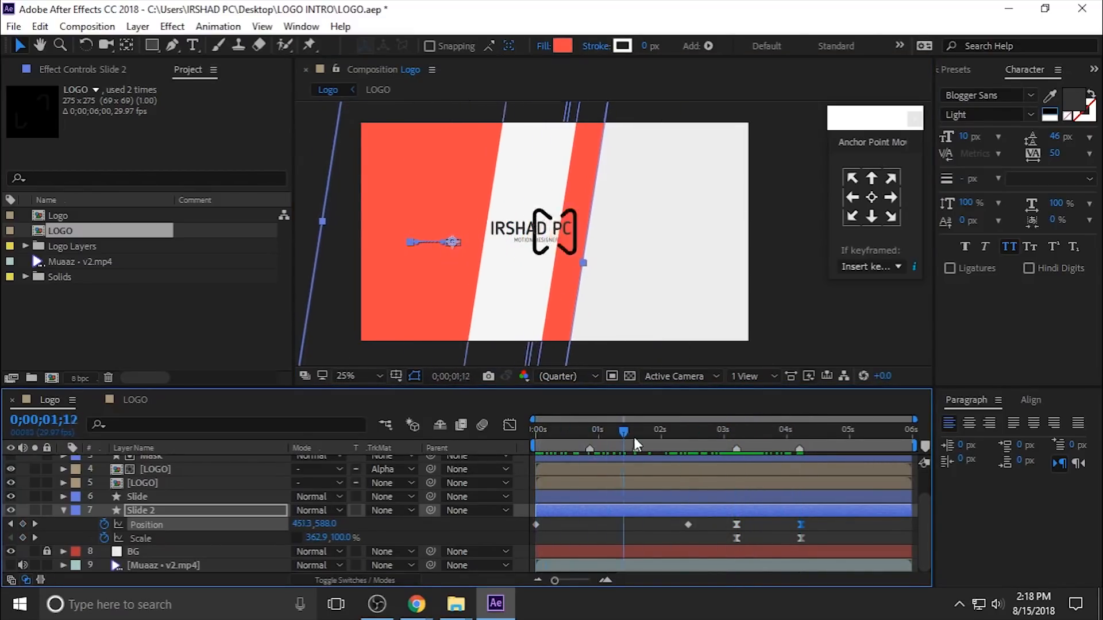
Return the red Slide copy to the top of the layer stack and rename it MASK
key("u")
left_click_drag(165, 538, 170, 459)
key("Return")
type("MASK")
key("Return")
Delete the MASK layer's first two Position keyframes, leaving the motion to start at 0;00;03;06, and collapse its properties
left_click_drag(592, 435, 674, 484)
key("u")
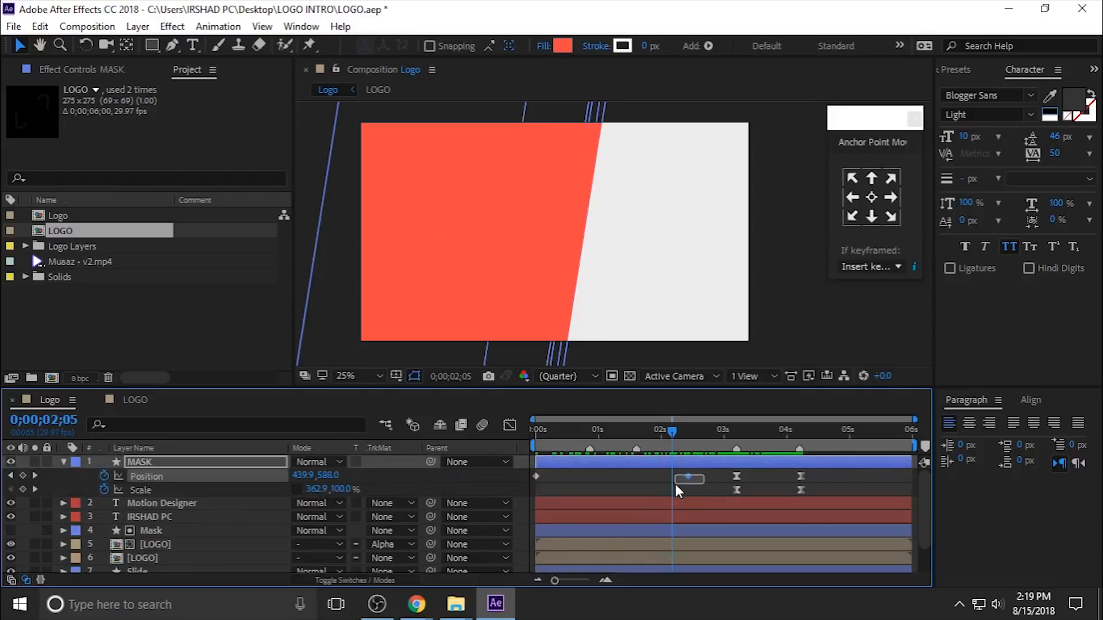
key("Delete")
left_click(533, 478)
key("Delete")
left_click_drag(540, 444, 736, 477)
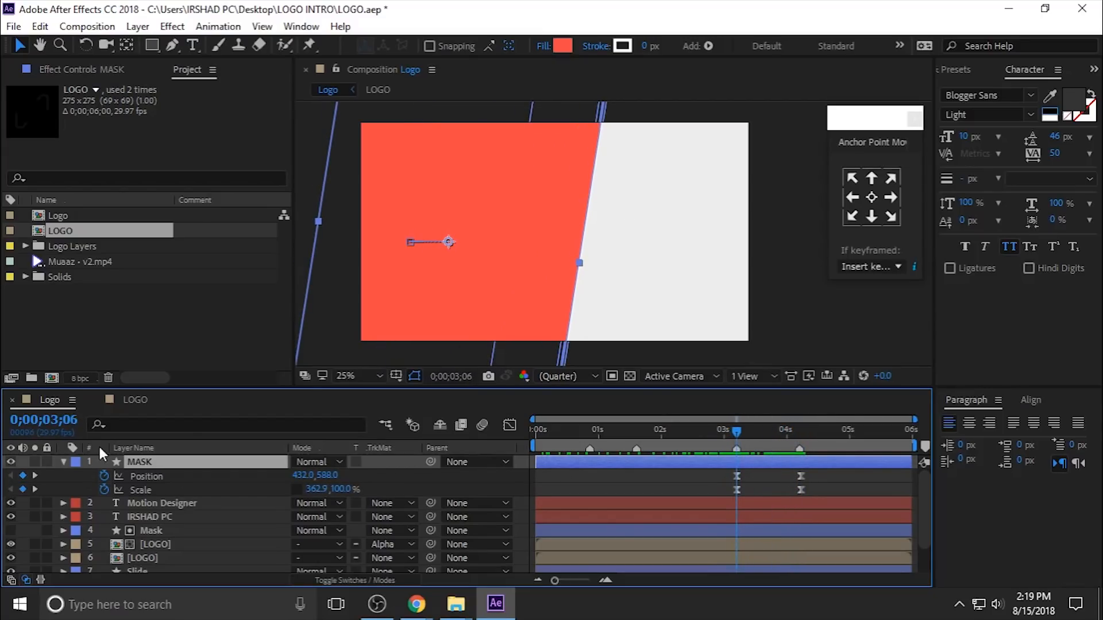
left_click(65, 461)
Pre-compose the "Motion Designer" and name text layers into a new composition named Title
left_click(152, 477)
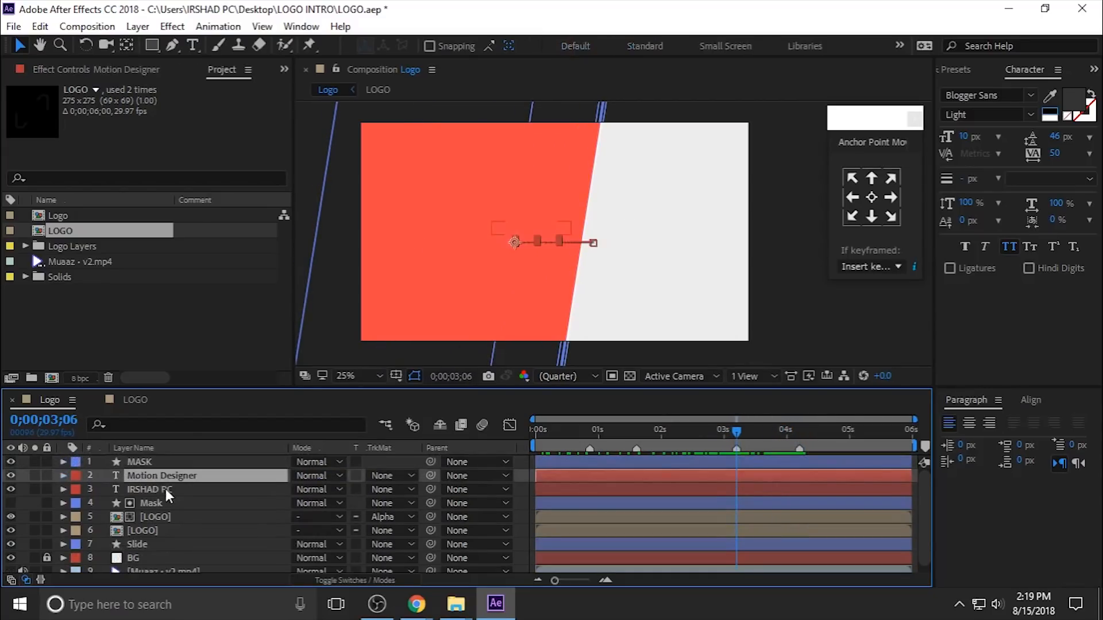
left_click(165, 489, "shift")
right_click(166, 490)
left_click(247, 523)
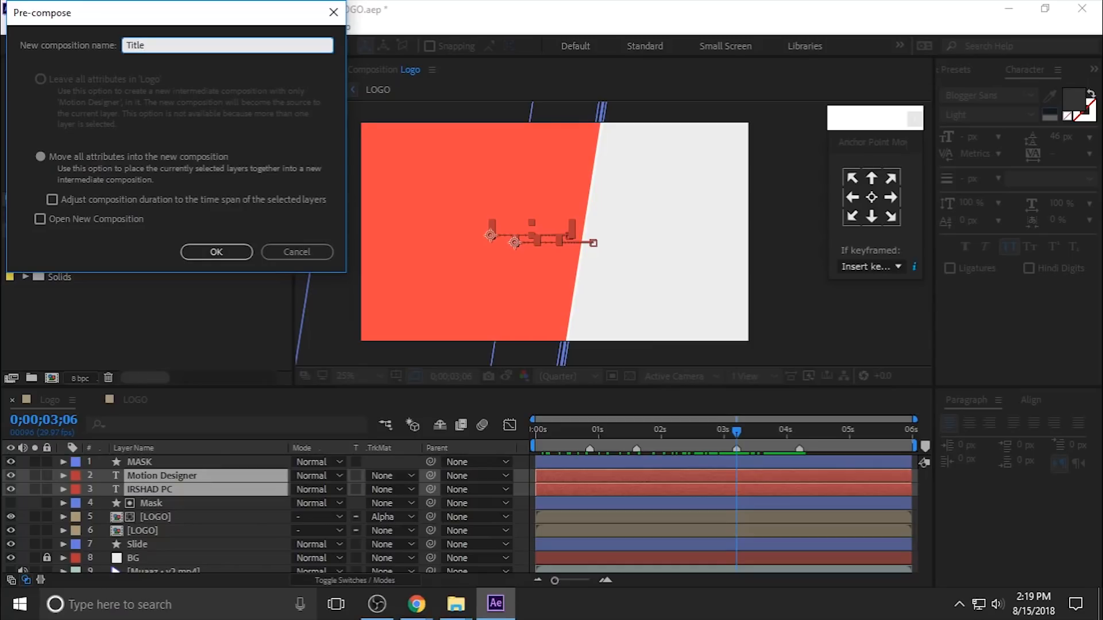
key("Return")
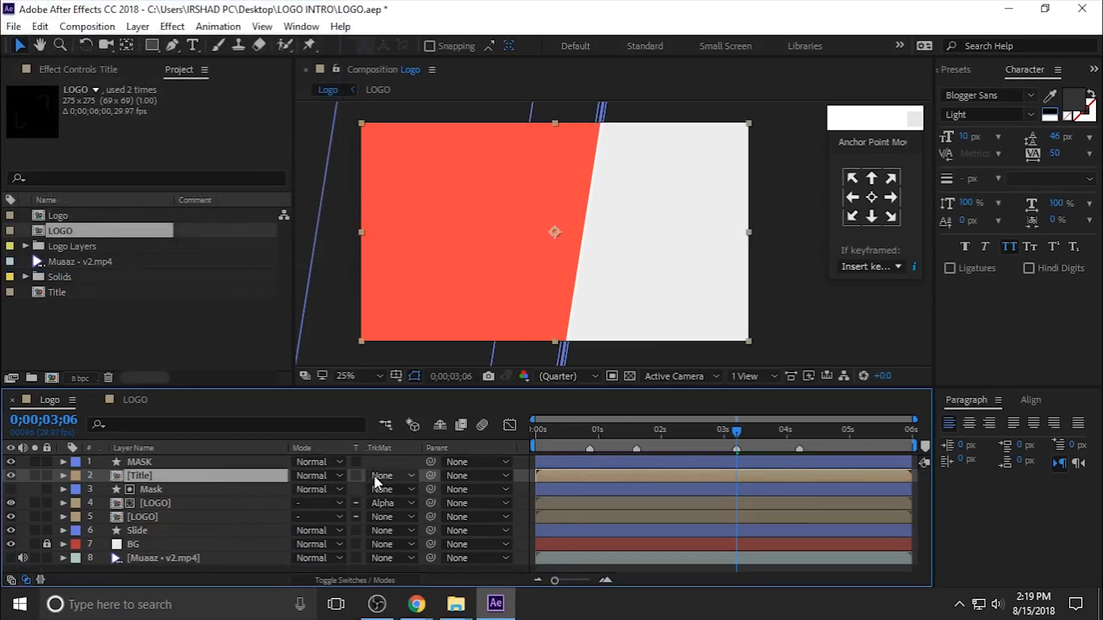
Set the Title layer's track matte to Alpha Inverted Matte "MASK" and preview the composition from the start
left_click(376, 477)
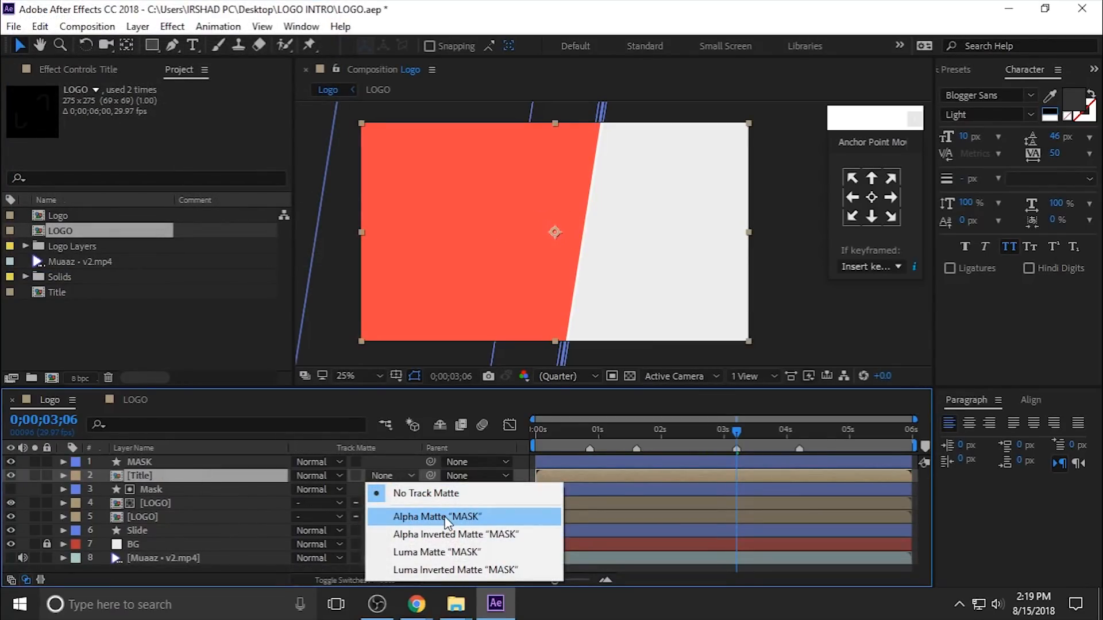
left_click(446, 535)
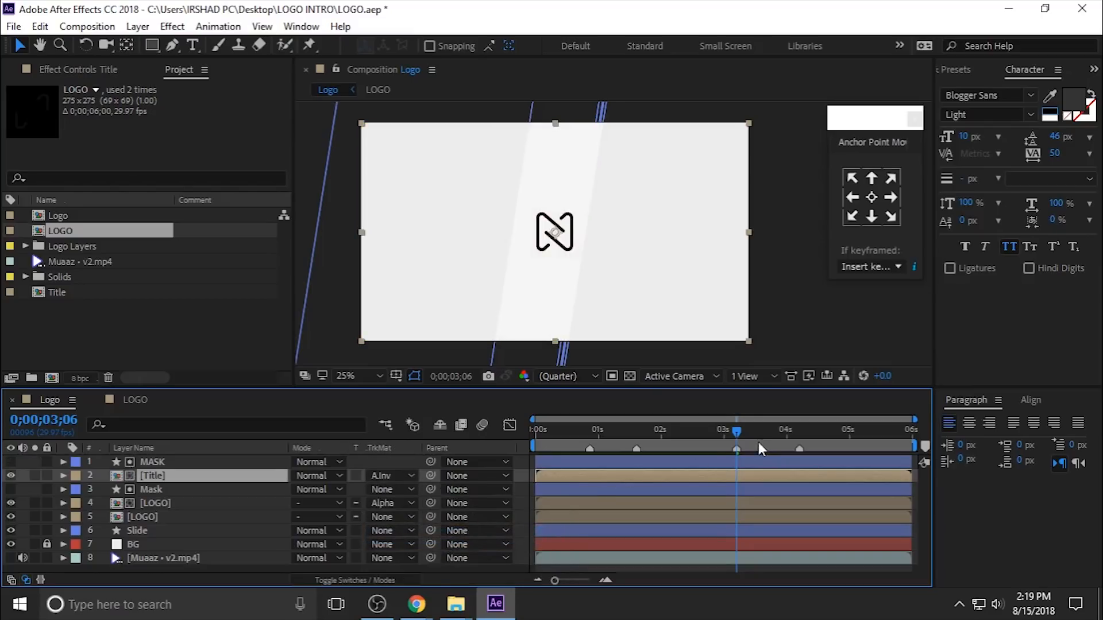
left_click_drag(684, 439, 535, 455)
key("space")
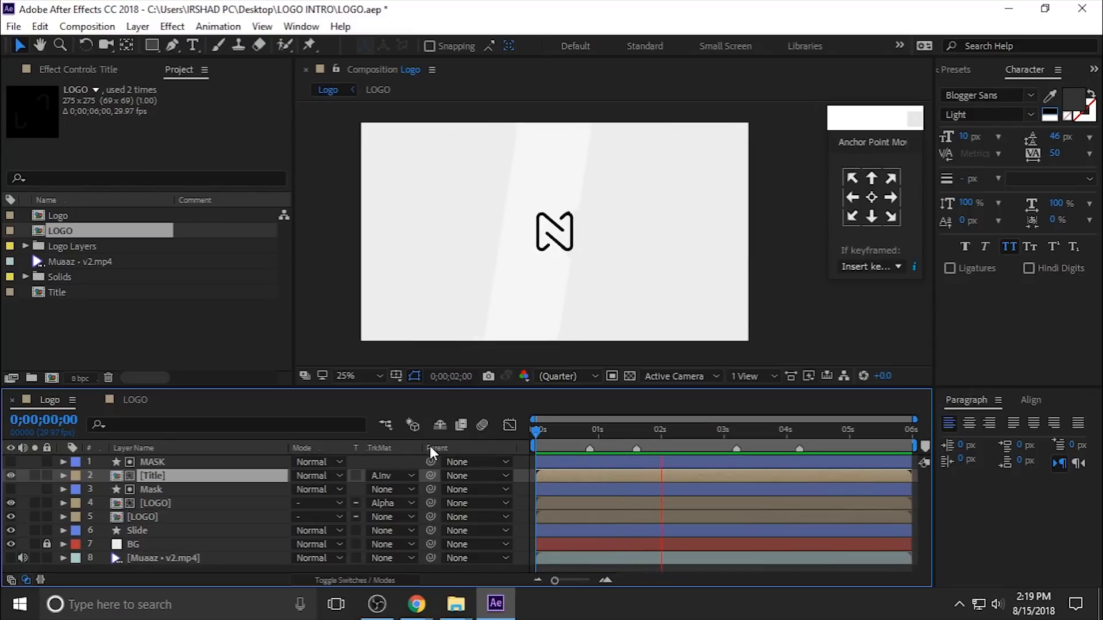
key("space")
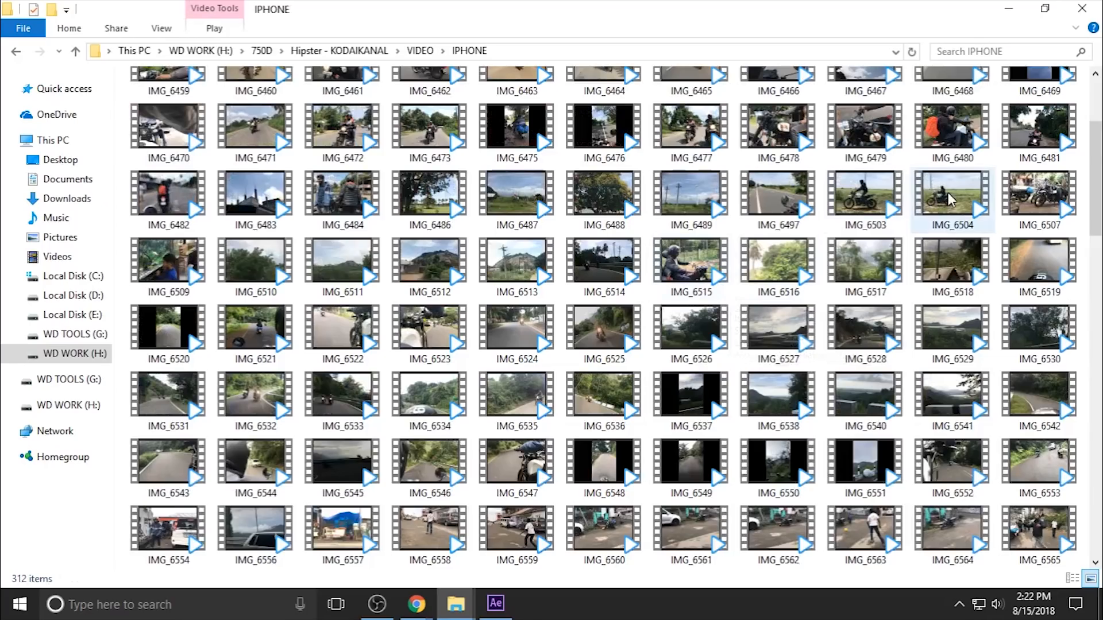
Import the IMG_6504 motorcycle clip from the IPHONE folder and place it directly below the Title layer
left_click_drag(950, 201, 195, 345)
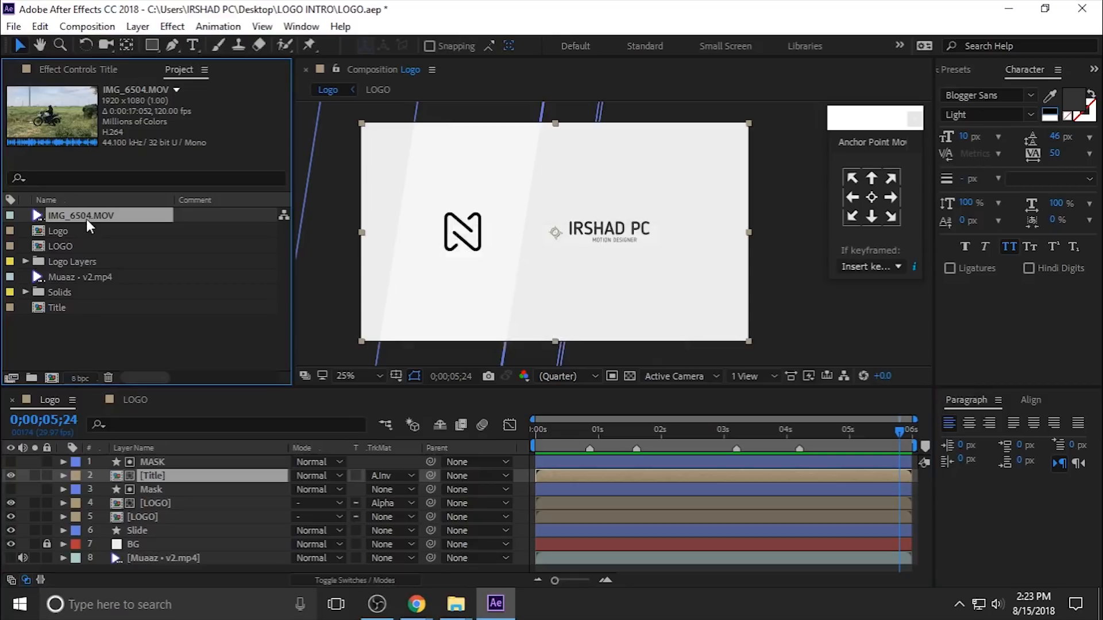
left_click_drag(86, 215, 157, 482)
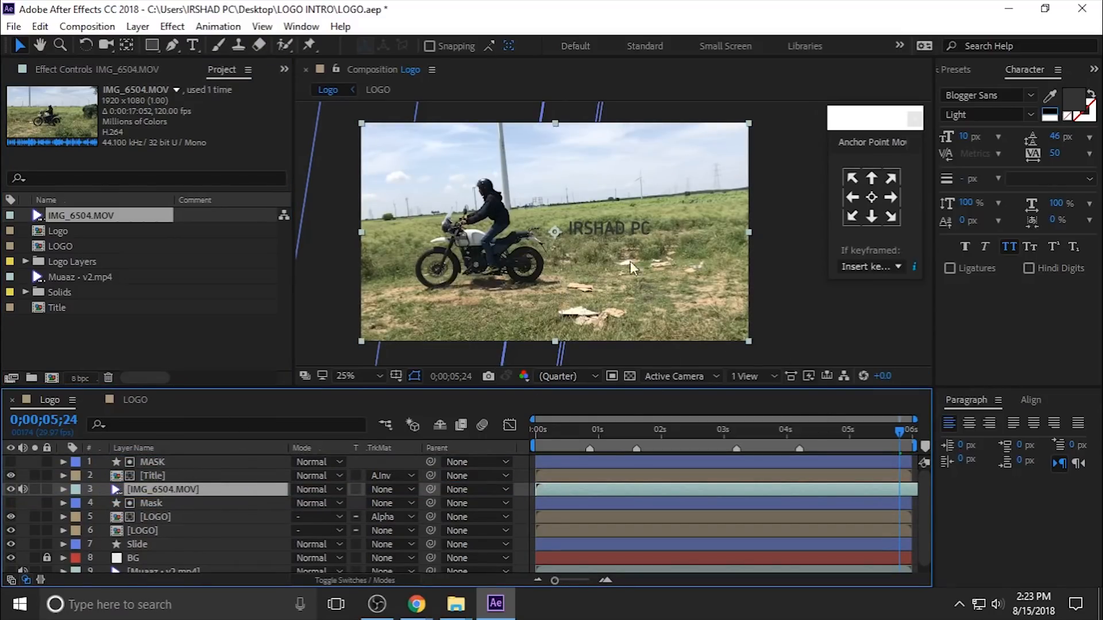
Duplicate the MASK layer, make the copy visible and place it directly above the IMG_6504.MOV layer
left_click(164, 462)
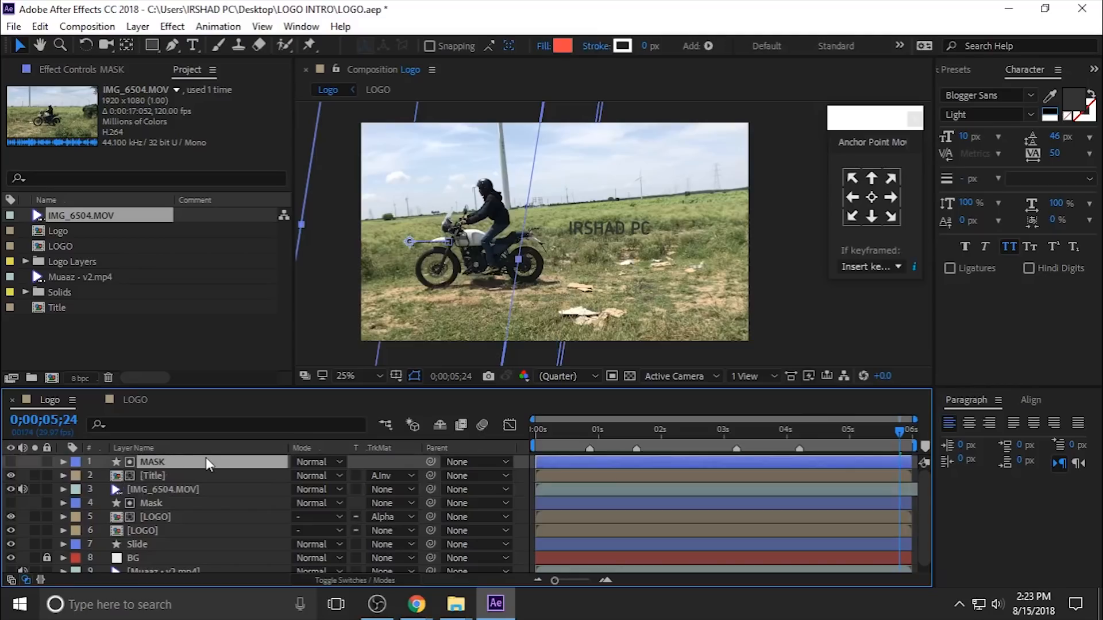
key("ctrl+d")
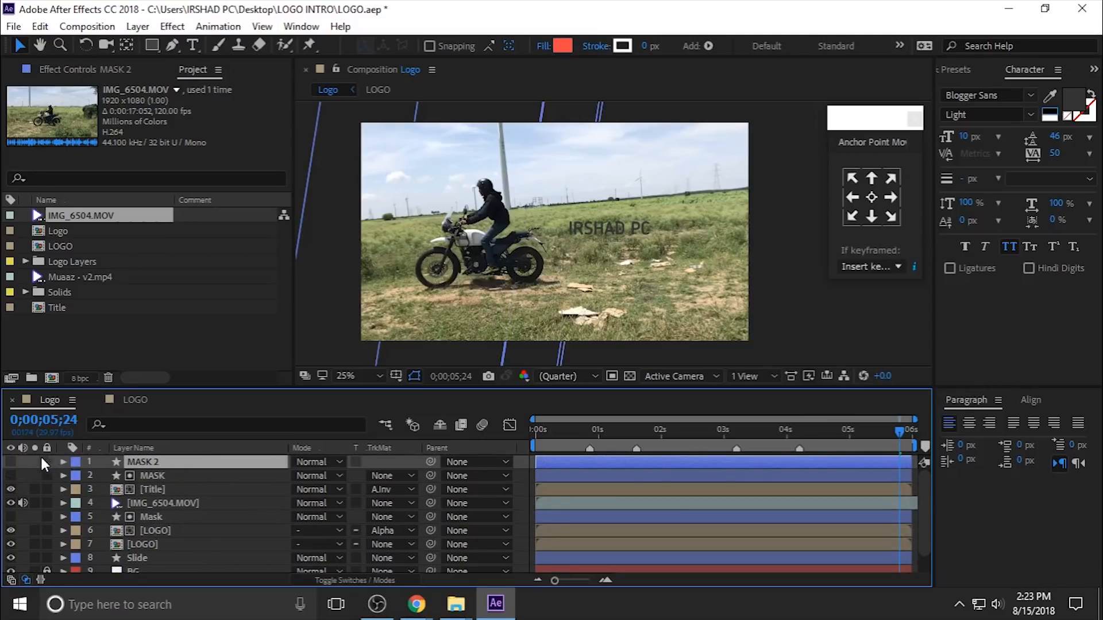
left_click(10, 462)
left_click_drag(174, 464, 177, 505)
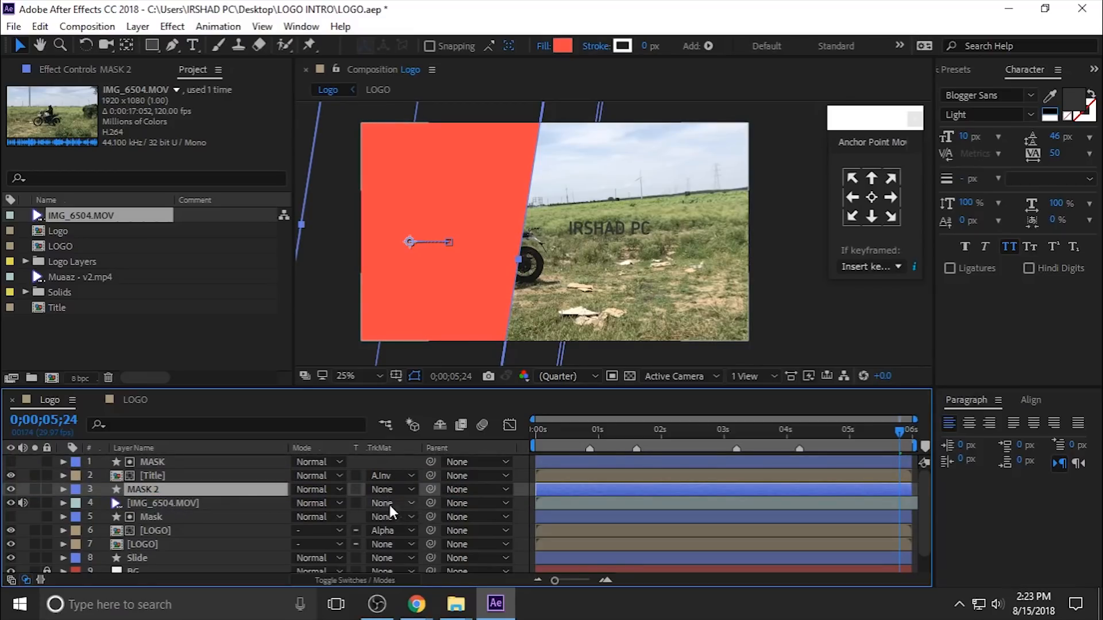
Set the IMG_6504.MOV layer's track matte to Alpha Inverted Matte "MASK 2" and scrub through to 0;00;05;05
left_click(212, 502)
left_click(388, 503)
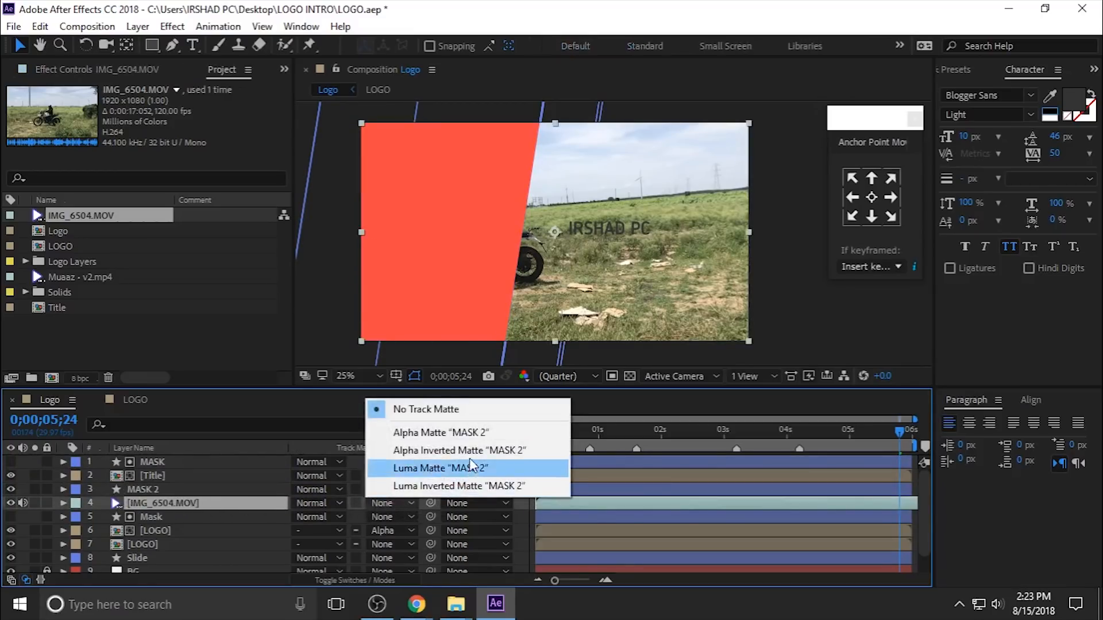
left_click(465, 450)
left_click_drag(532, 432, 861, 475)
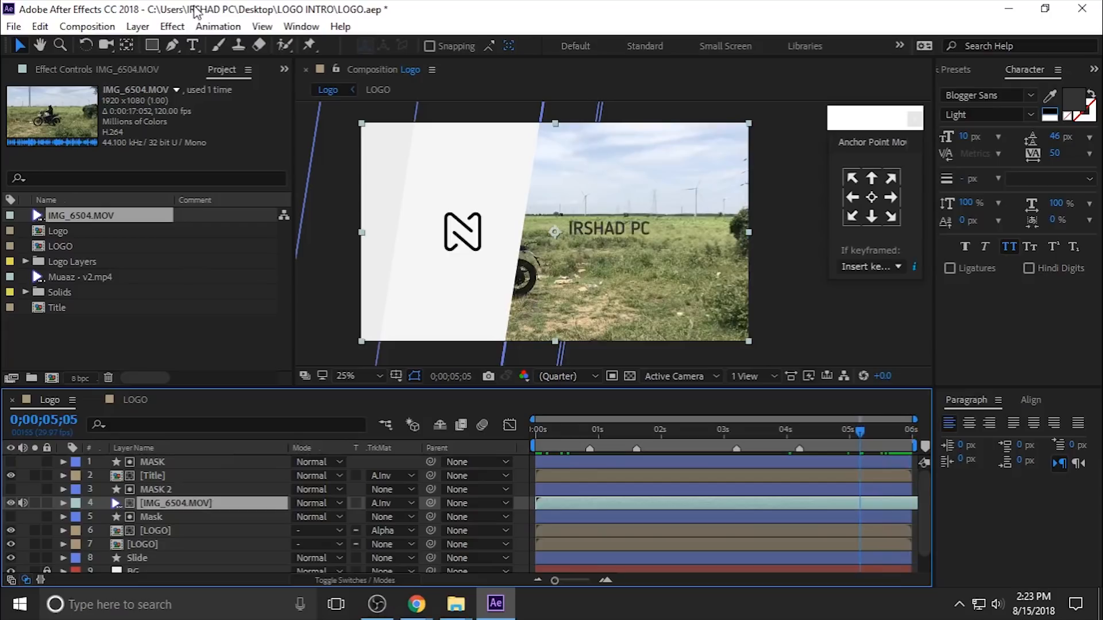
Apply the Tritone effect to the IMG_6504.MOV layer and set its Midtones colour to grey A5A5A5
left_click(173, 26)
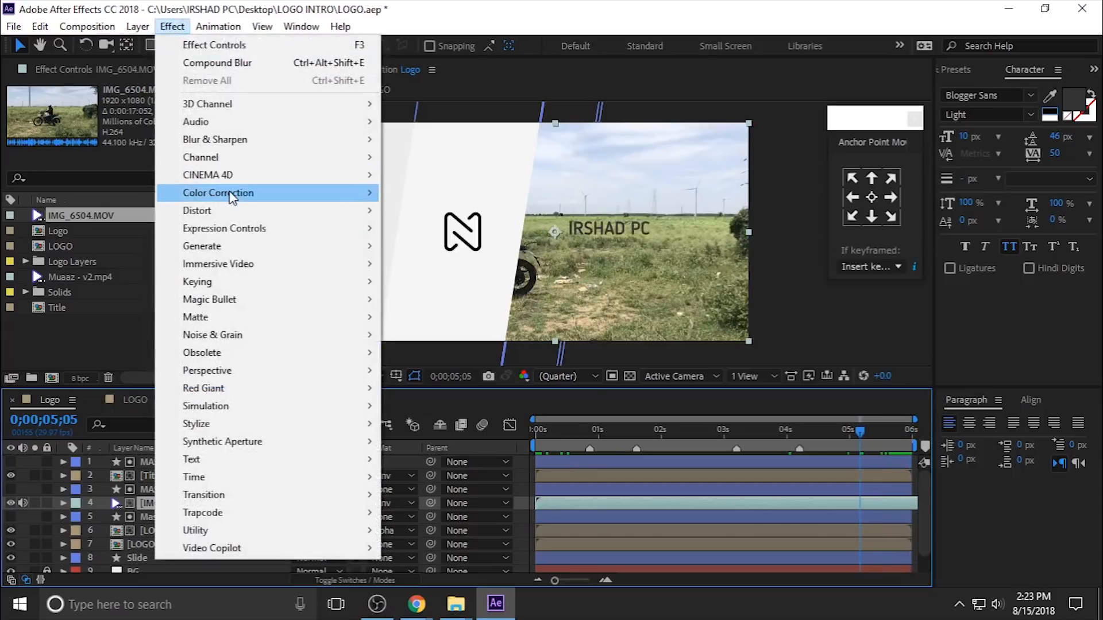
mouse_move(240, 254)
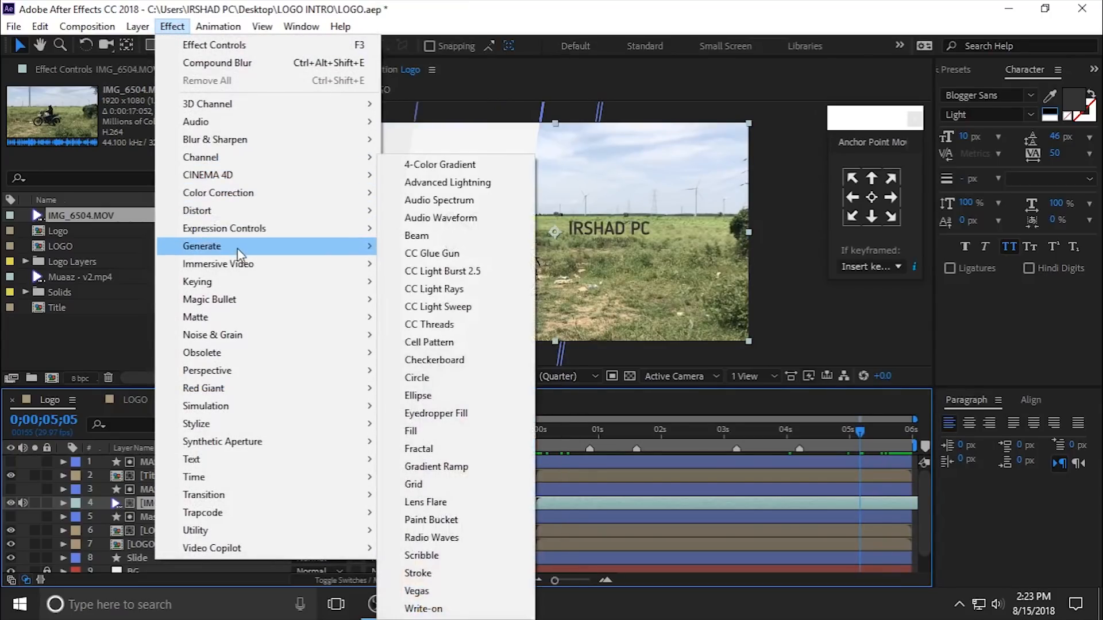
mouse_move(251, 281)
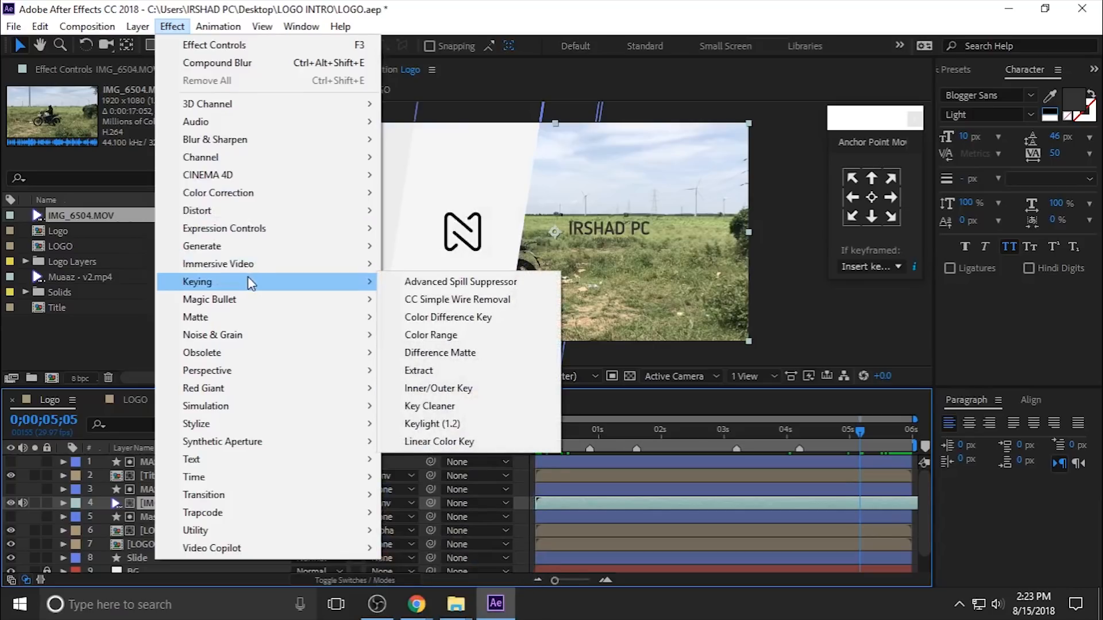
mouse_move(256, 193)
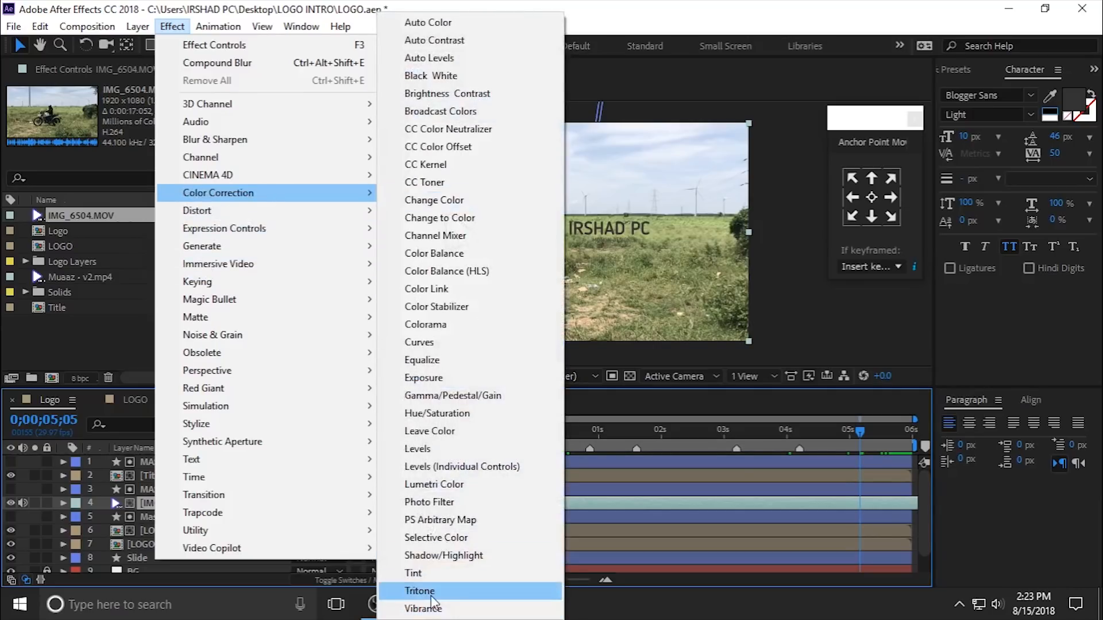
left_click(422, 591)
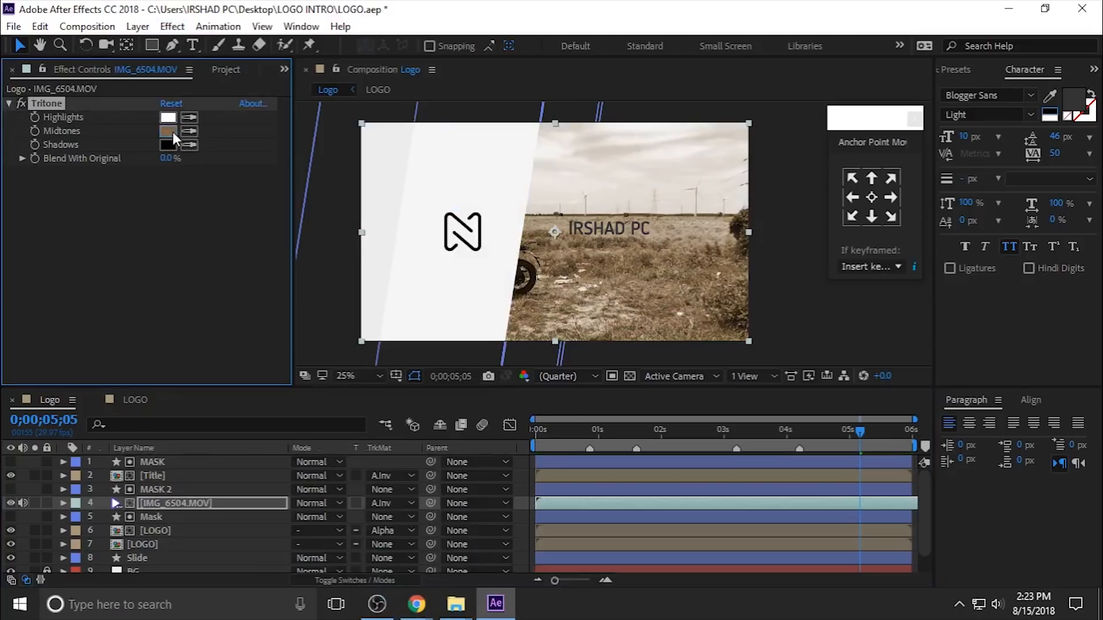
left_click(168, 131)
mouse_move(722, 322)
left_mouse_down()
mouse_move(589, 310)
mouse_move(572, 269)
mouse_move(631, 228)
mouse_move(607, 375)
mouse_move(613, 293)
left_mouse_up()
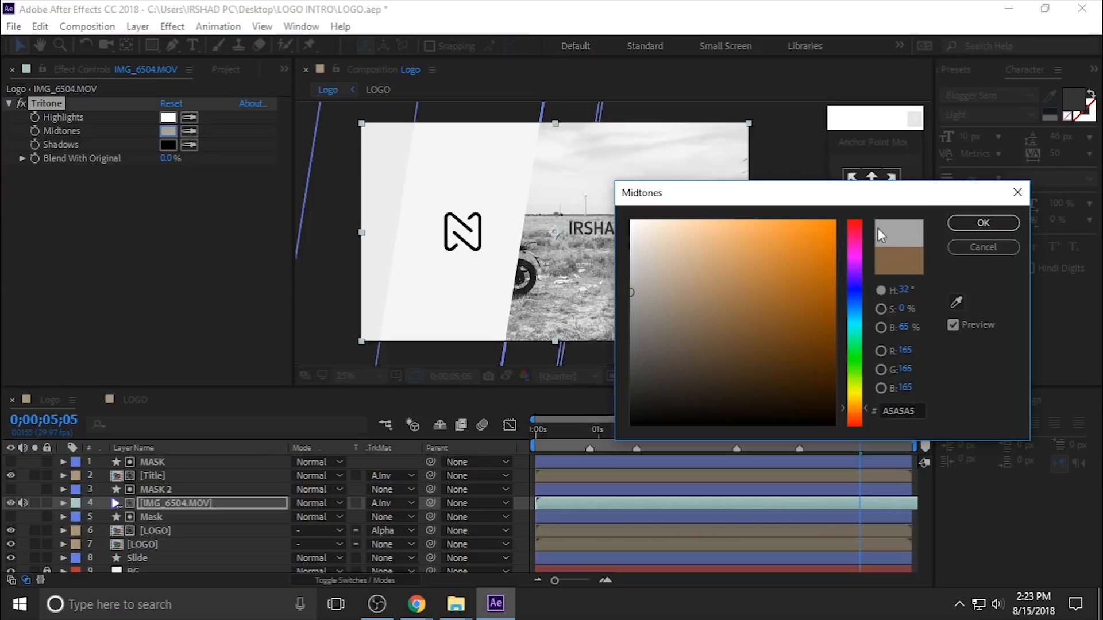
left_click(983, 222)
Add a Levels effect to the IMG_6504.MOV layer and raise Output Black to 212.0 to fade the footage
left_click(182, 503)
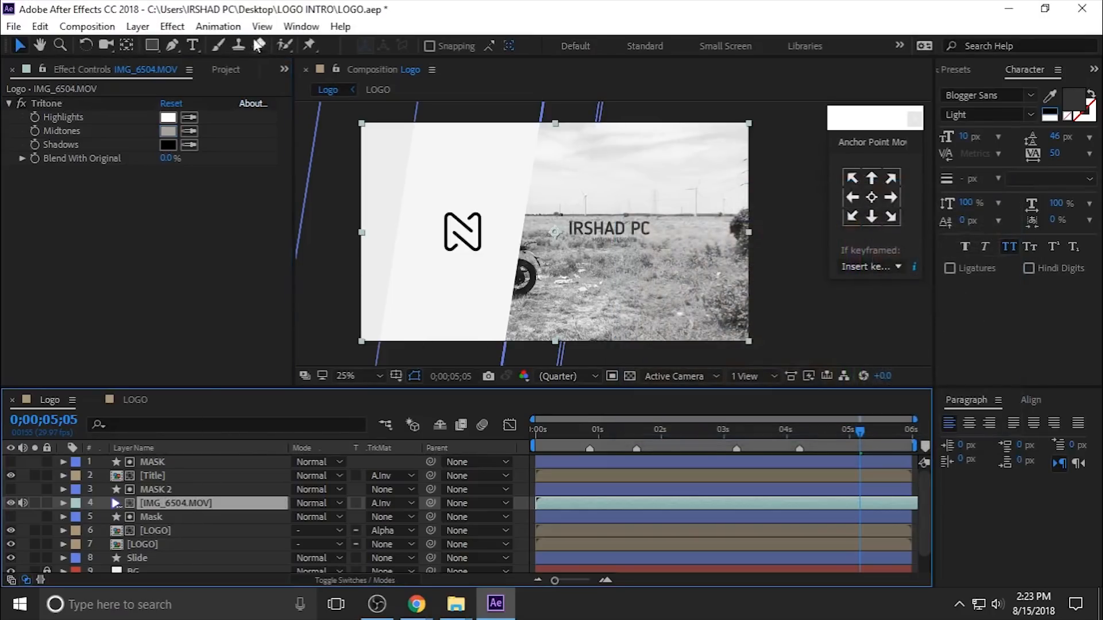
left_click(172, 27)
mouse_move(276, 193)
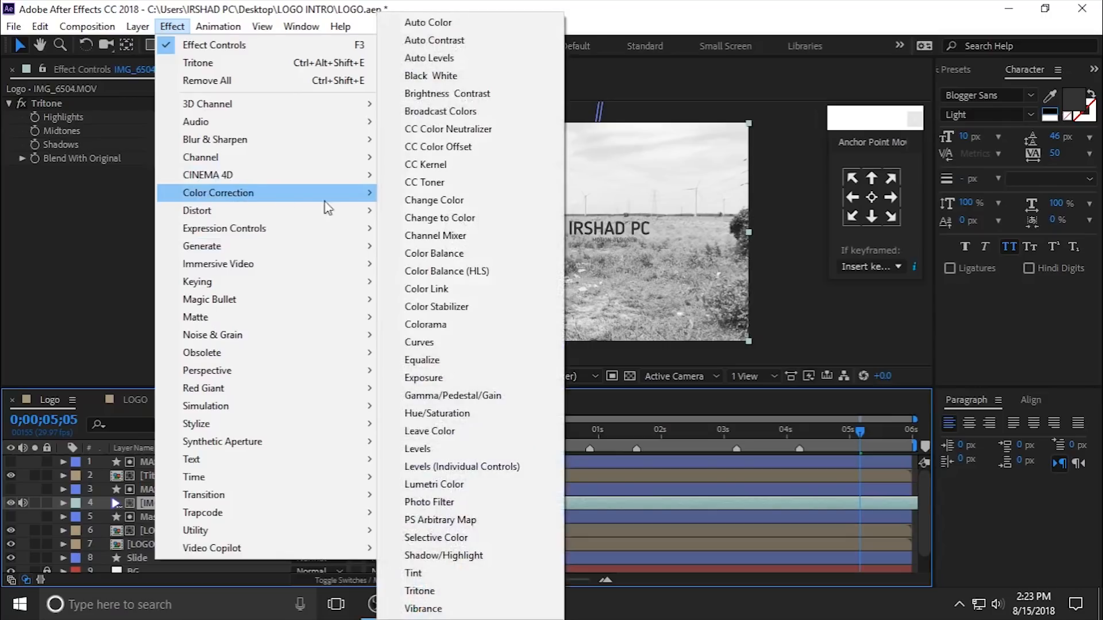
left_click(451, 449)
left_click_drag(255, 279, 209, 291)
key("ctrl+z")
left_click_drag(52, 281, 221, 276)
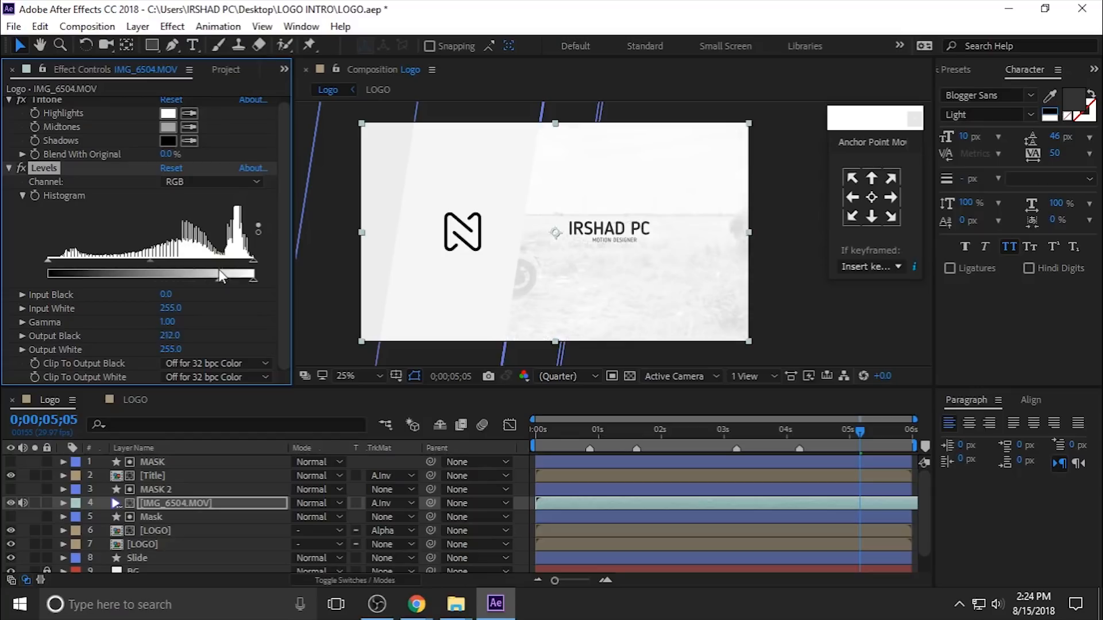
Shift the footage to the right within the frame at 0;00;00;00 and play a preview
left_click_drag(635, 434, 521, 441)
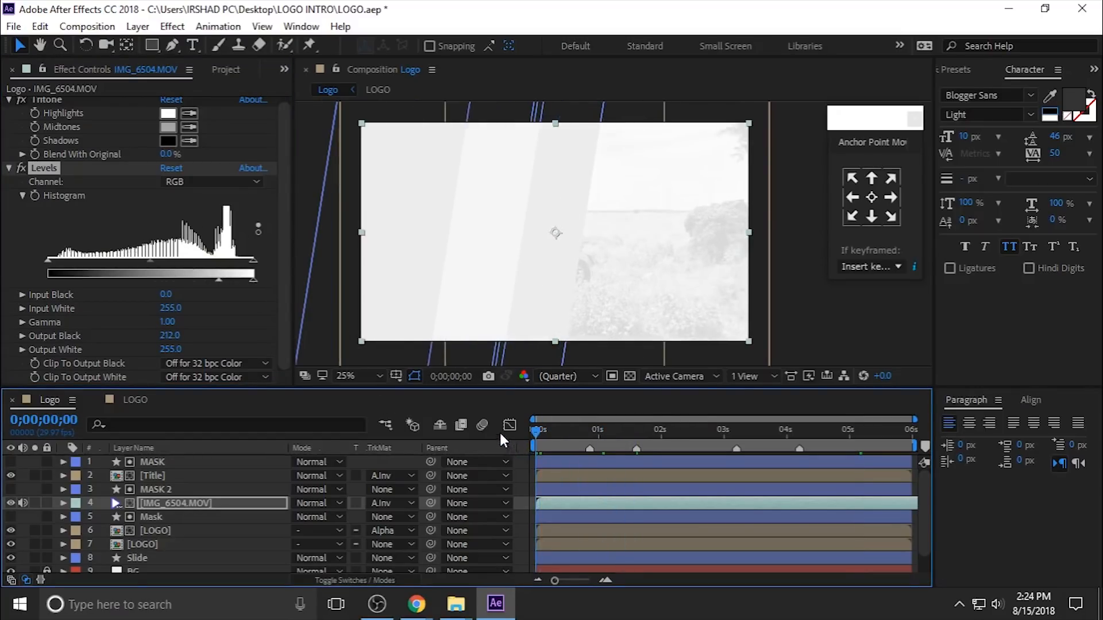
left_click_drag(607, 274, 707, 260)
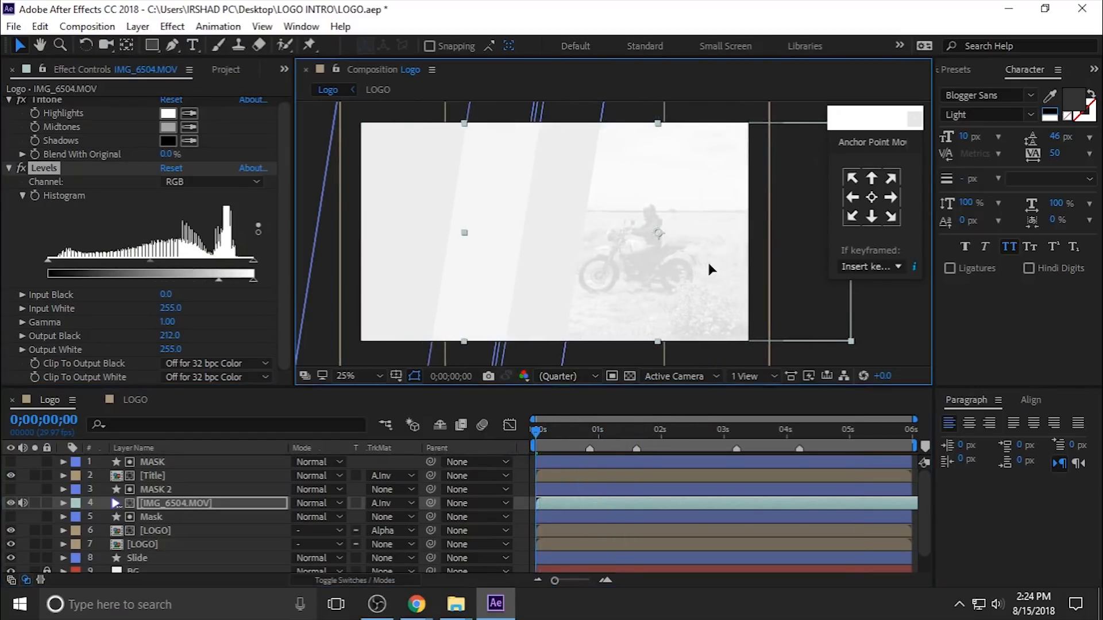
left_click(505, 449)
key("space")
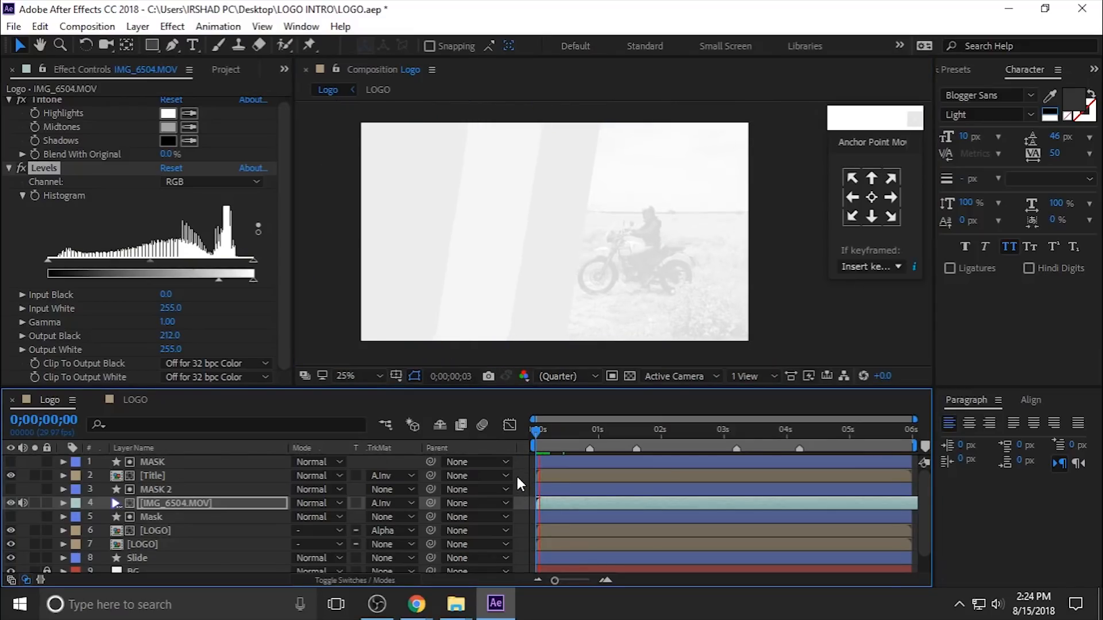
Mute the IMG_6504.MOV layer's audio and replay the composition from the start
key("space")
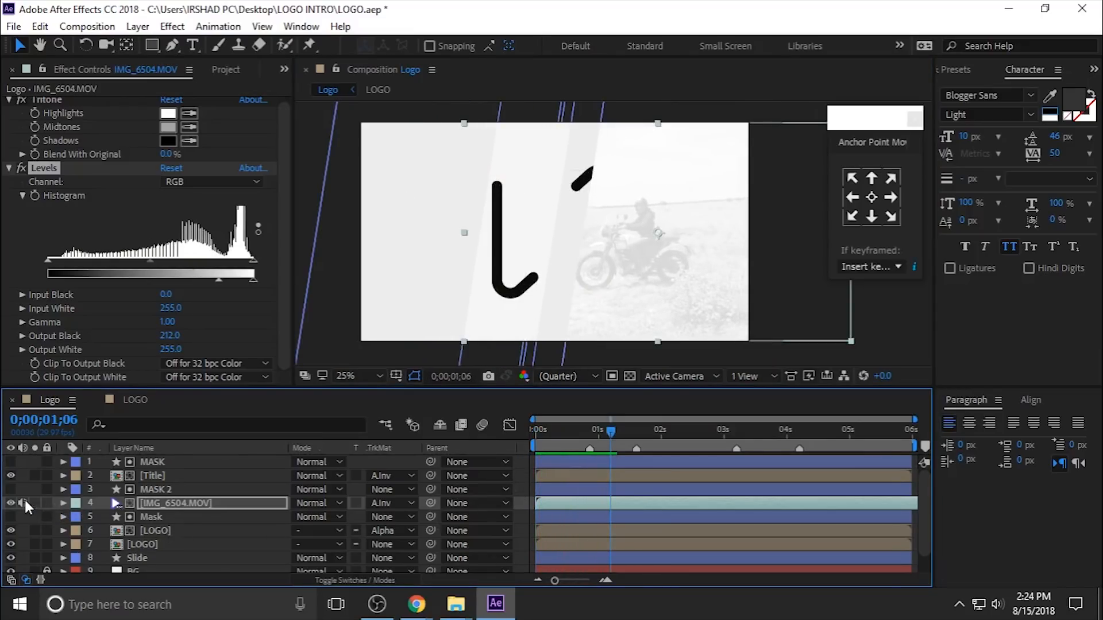
key("Home")
key("space")
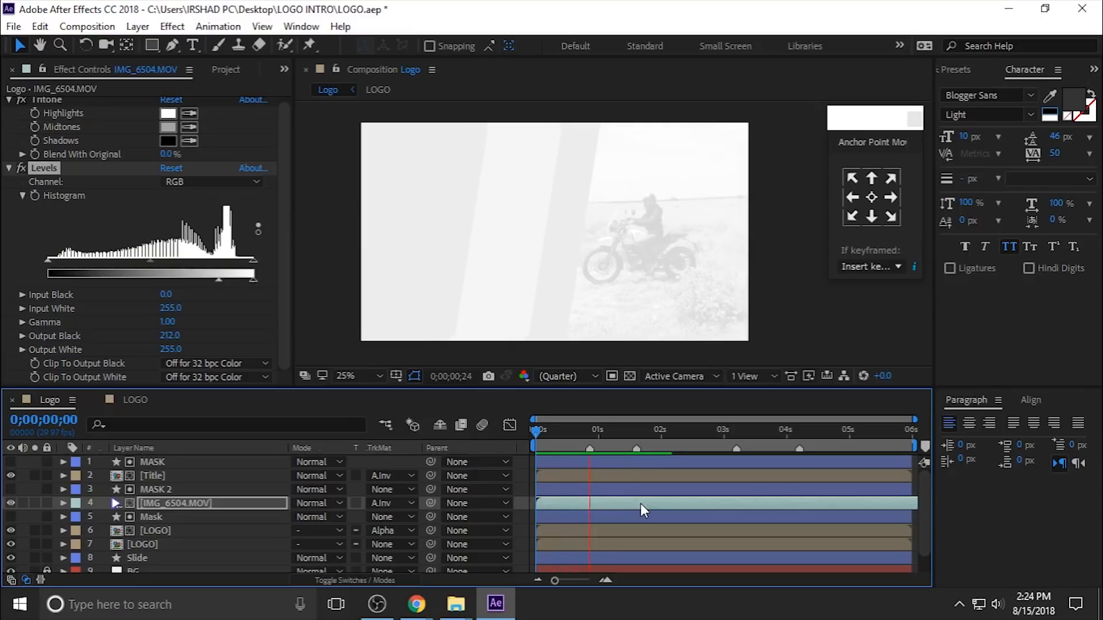
key("space")
Collapse the Levels and Tritone settings of the IMG_6504.MOV layer
left_click(198, 507)
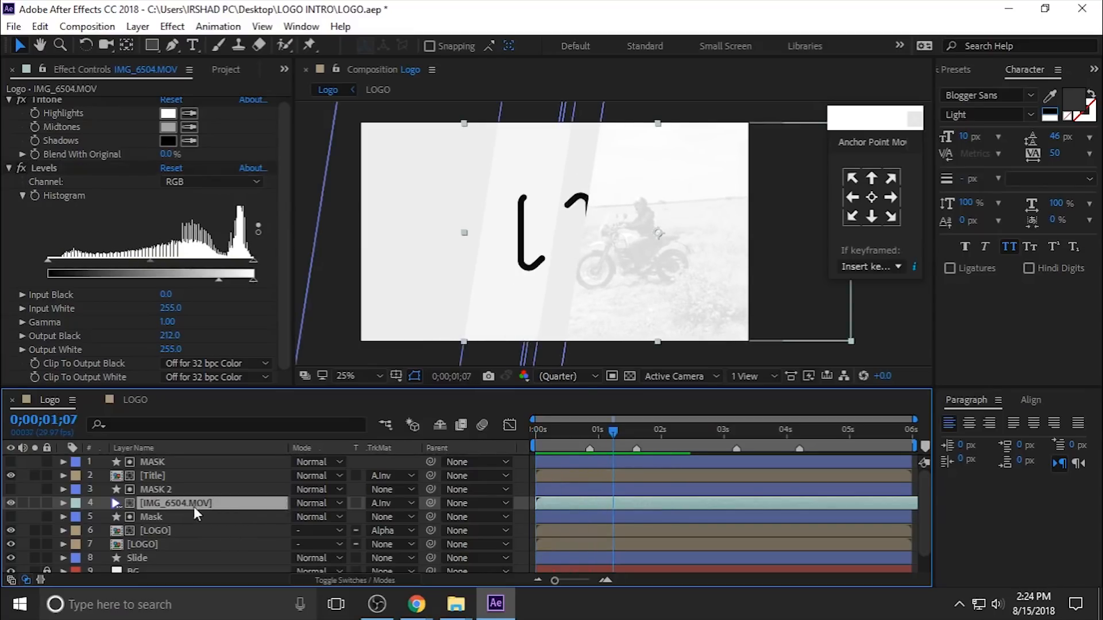
left_click(9, 168)
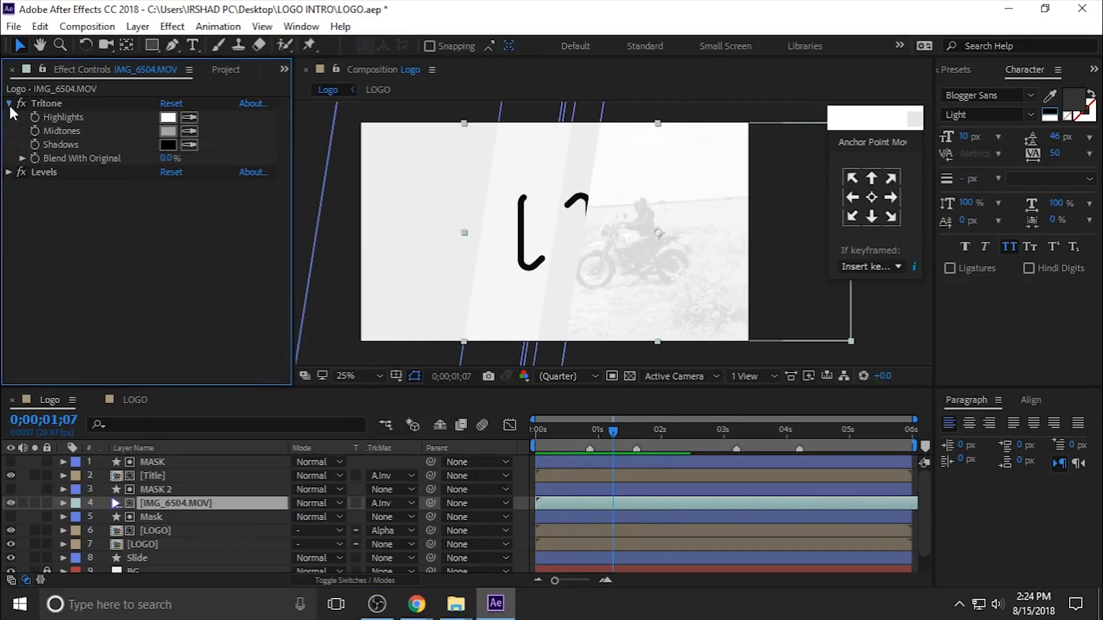
left_click(9, 104)
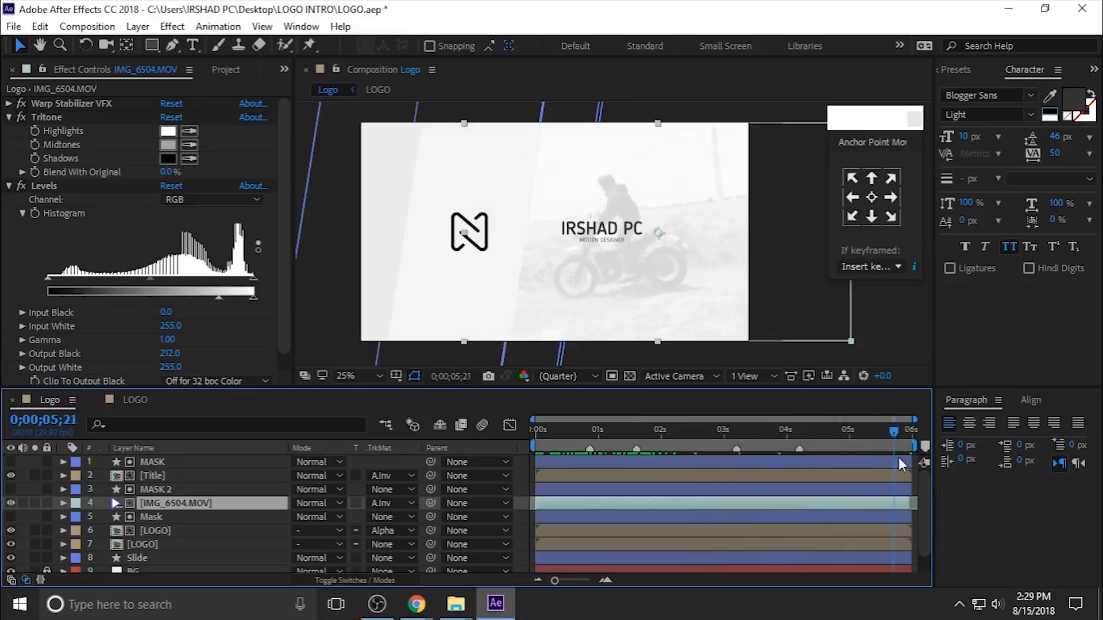
Slide the IMG_6504.MOV layer later to start just before the two-second mark, and shift the footage right in the frame at 0;00;03;06
key("space")
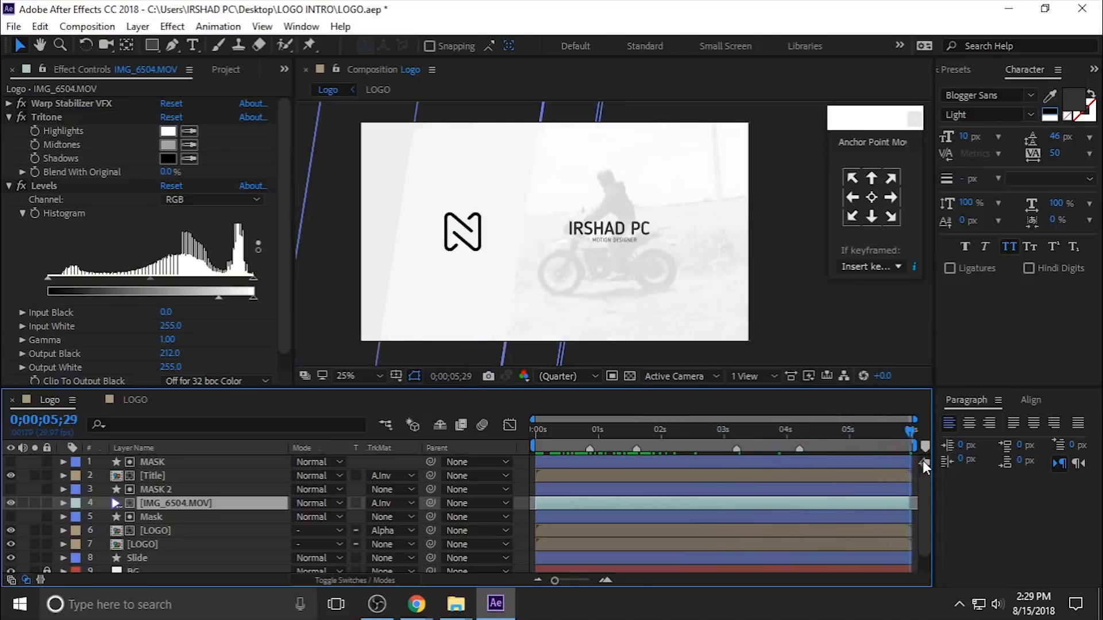
left_click_drag(675, 429, 921, 461)
left_click_drag(880, 506, 922, 504)
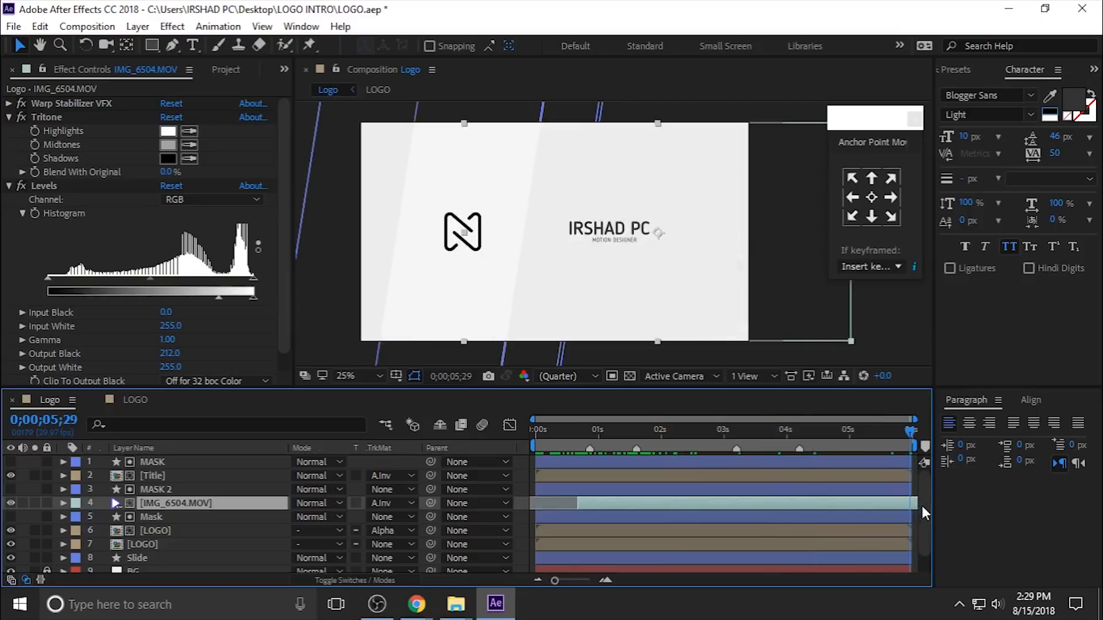
left_click_drag(613, 433, 737, 450)
left_click_drag(608, 501, 681, 498)
left_click_drag(654, 280, 739, 278)
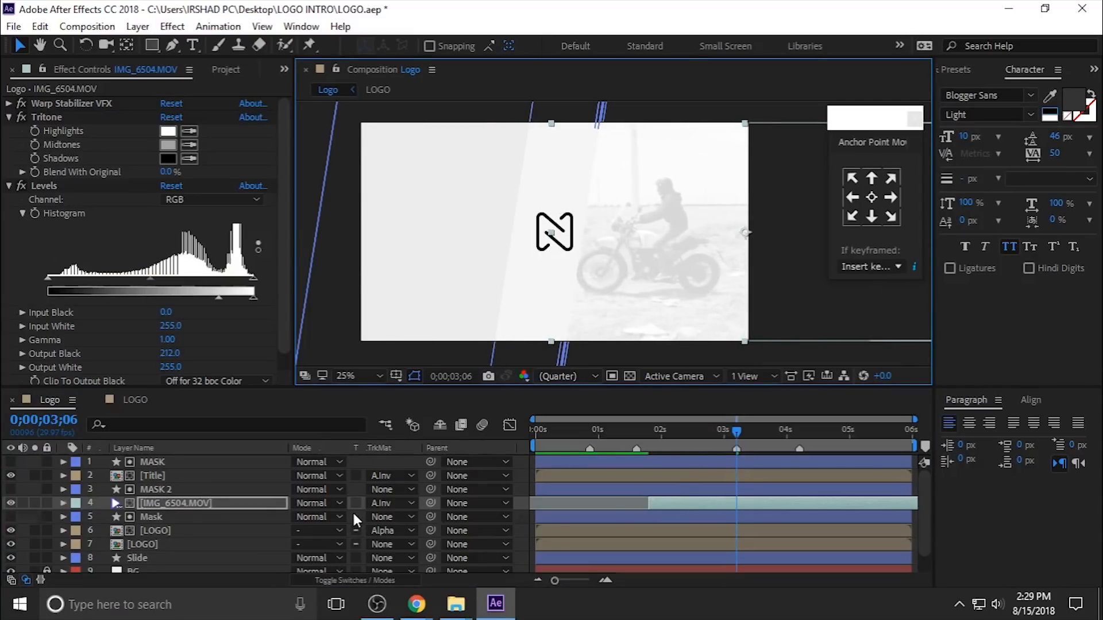
Keyframe the footage's Opacity from 0% at 0;00;03;06 to 100% just before the four-second mark and preview the fade-in
key("t")
left_click(104, 517)
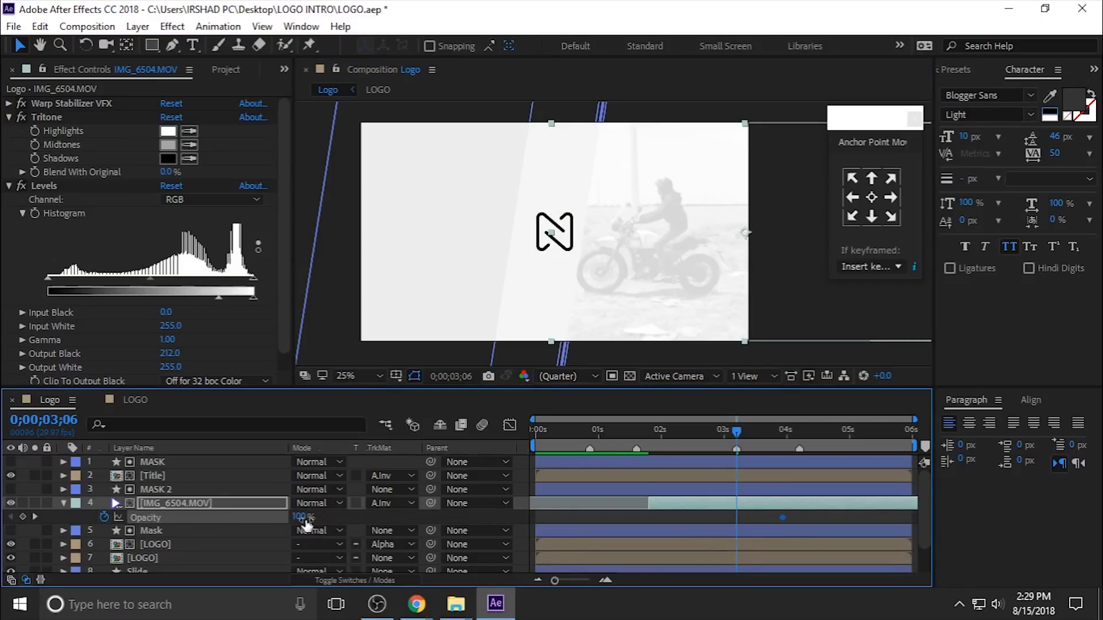
left_click_drag(307, 520, 188, 513)
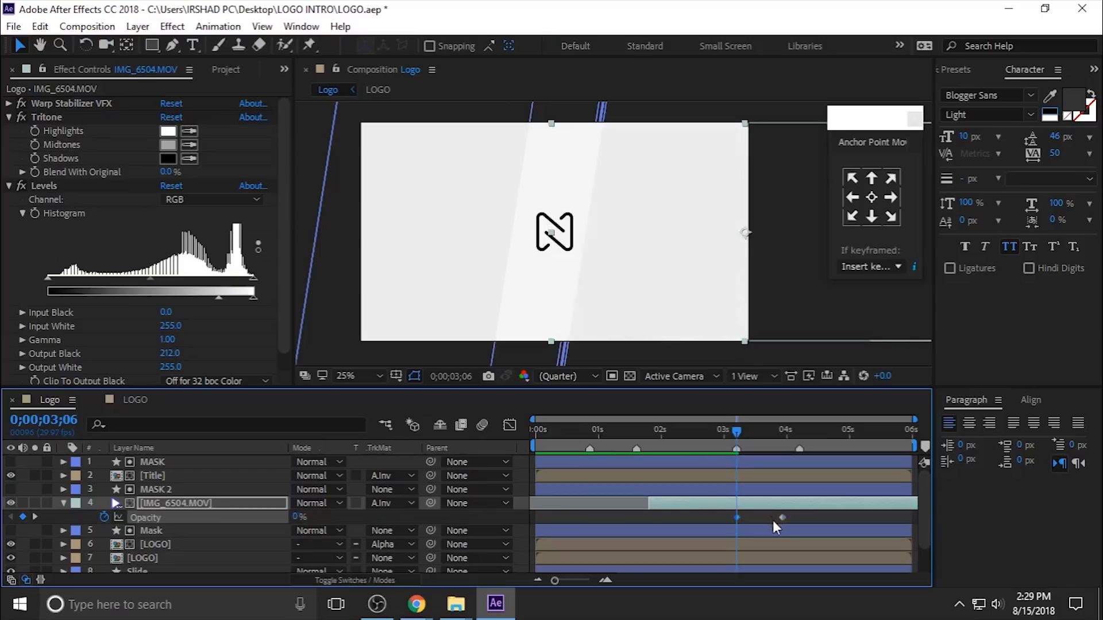
key("space")
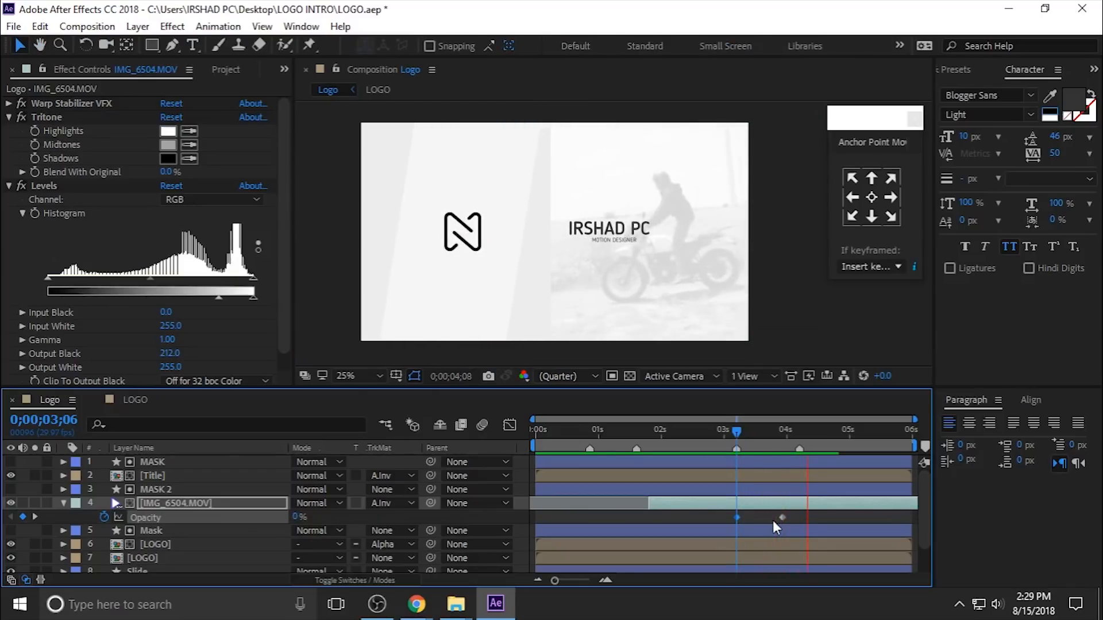
key("space")
Shift the footage back left in the frame behind the title text and preview from 0;00;04;19
left_click_drag(728, 280, 644, 278)
key("space")
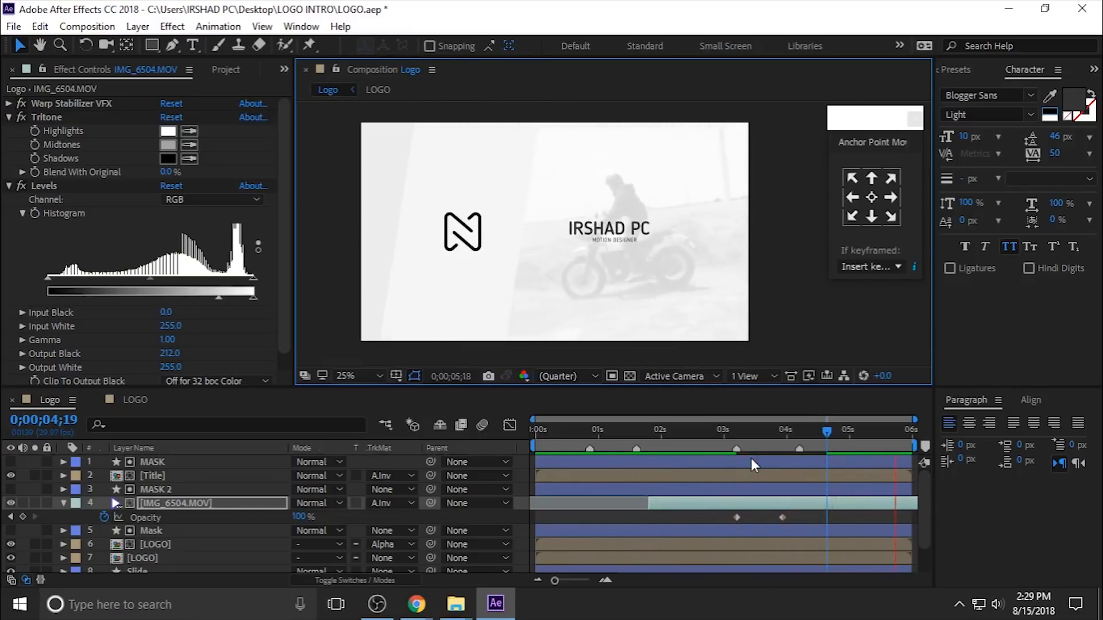
Stop the preview, add the Logo composition to the render queue, and choose QuickTime as its output format
key("space")
key("ctrl+m")
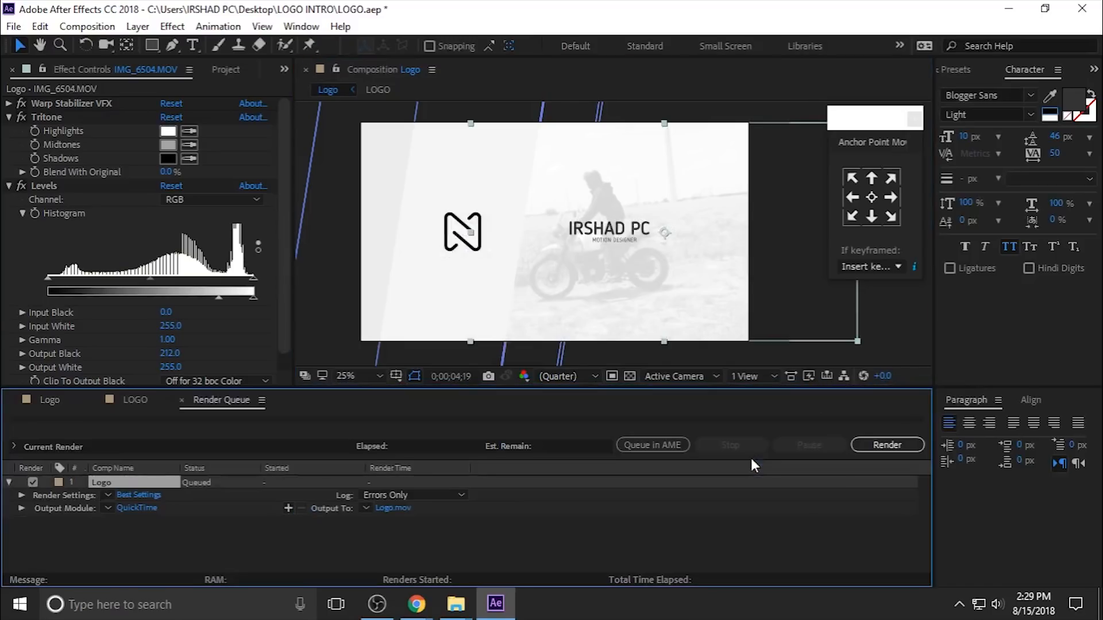
left_click(140, 506)
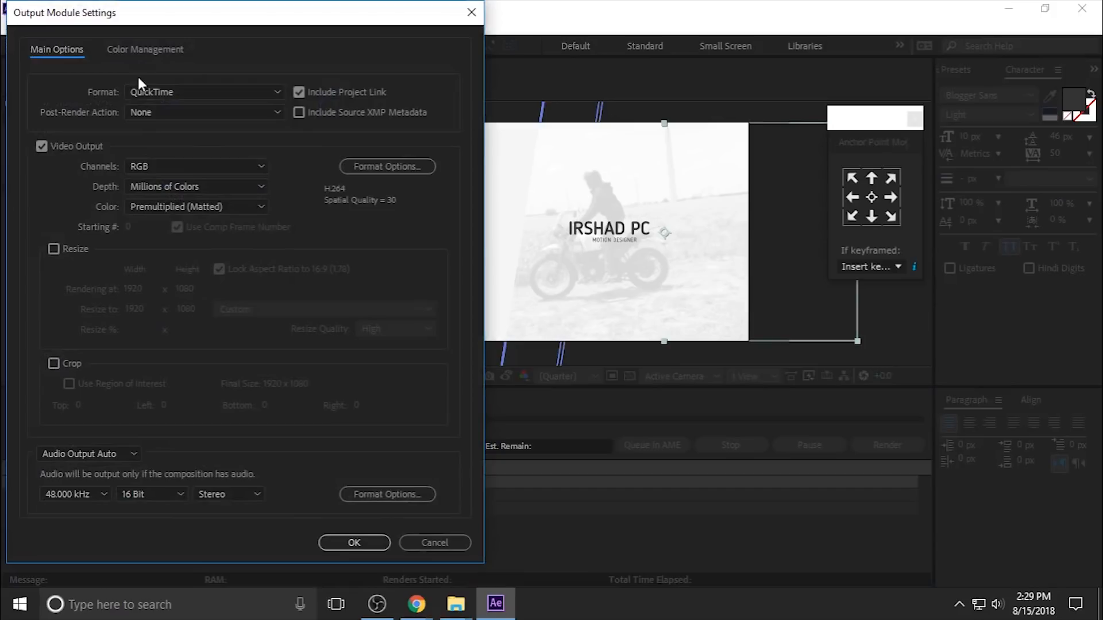
left_click(160, 91)
left_click(180, 273)
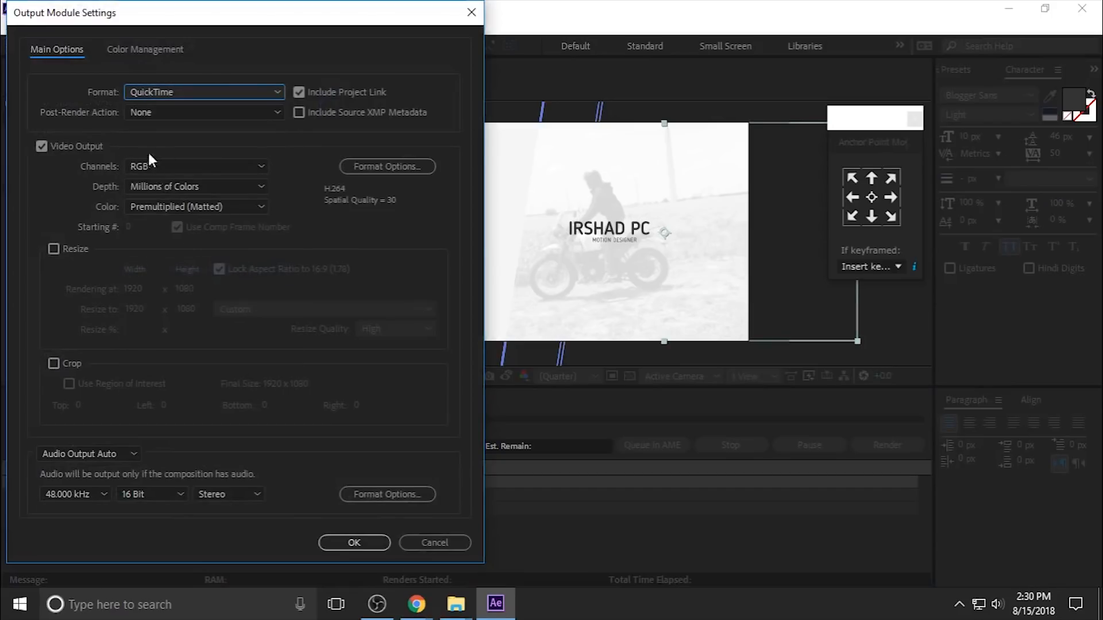
Set the QuickTime video codec to H.264 with quality 71 and accept the output module settings
left_click(398, 166)
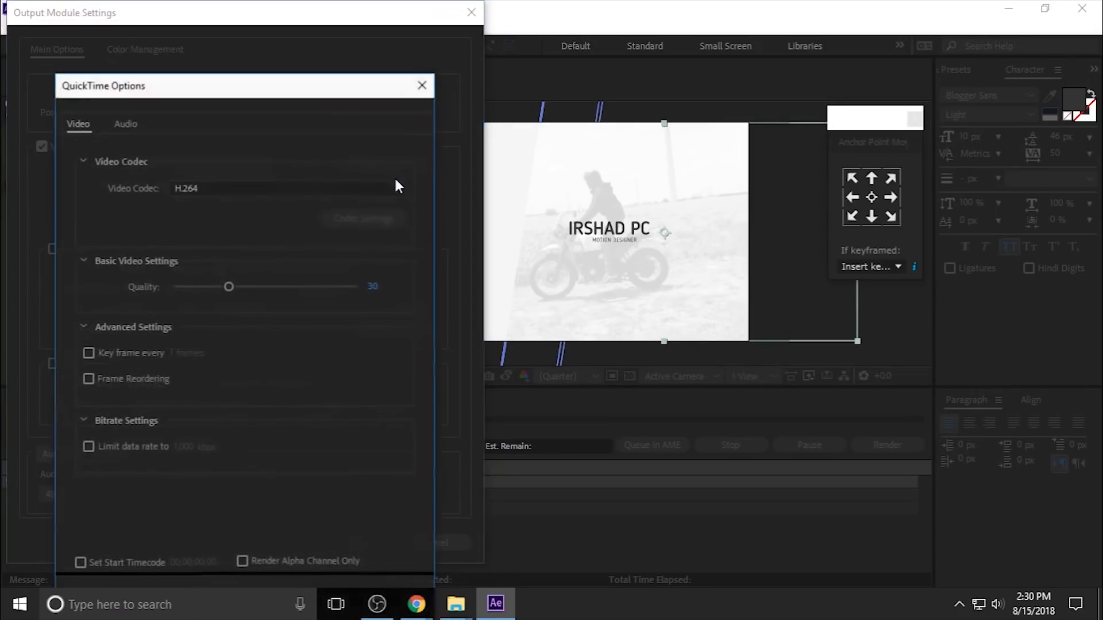
left_click(225, 188)
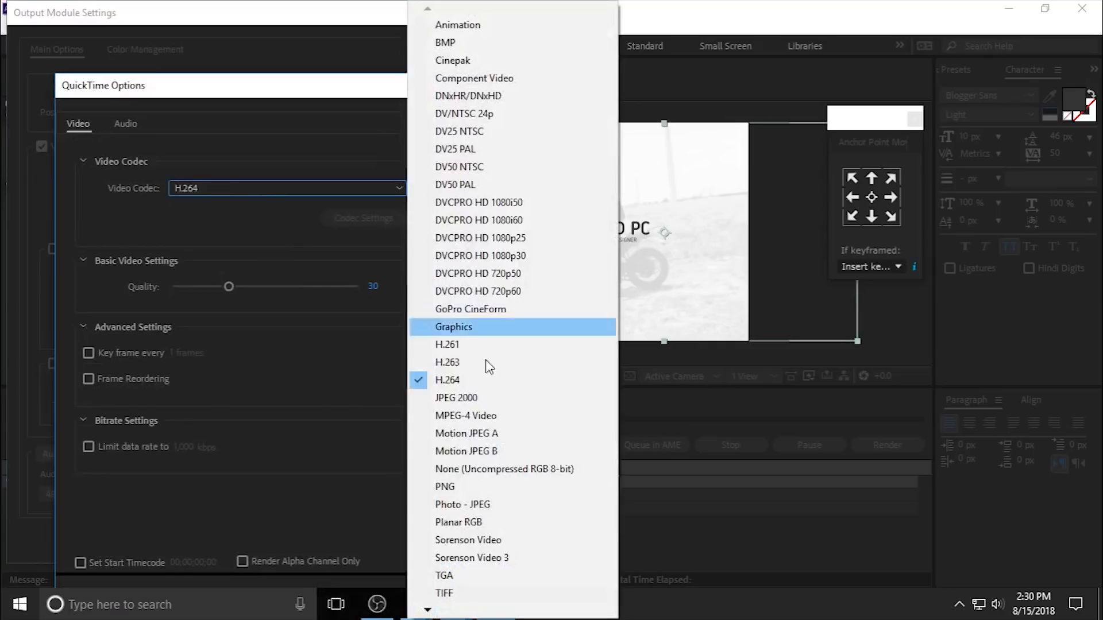
left_click(451, 380)
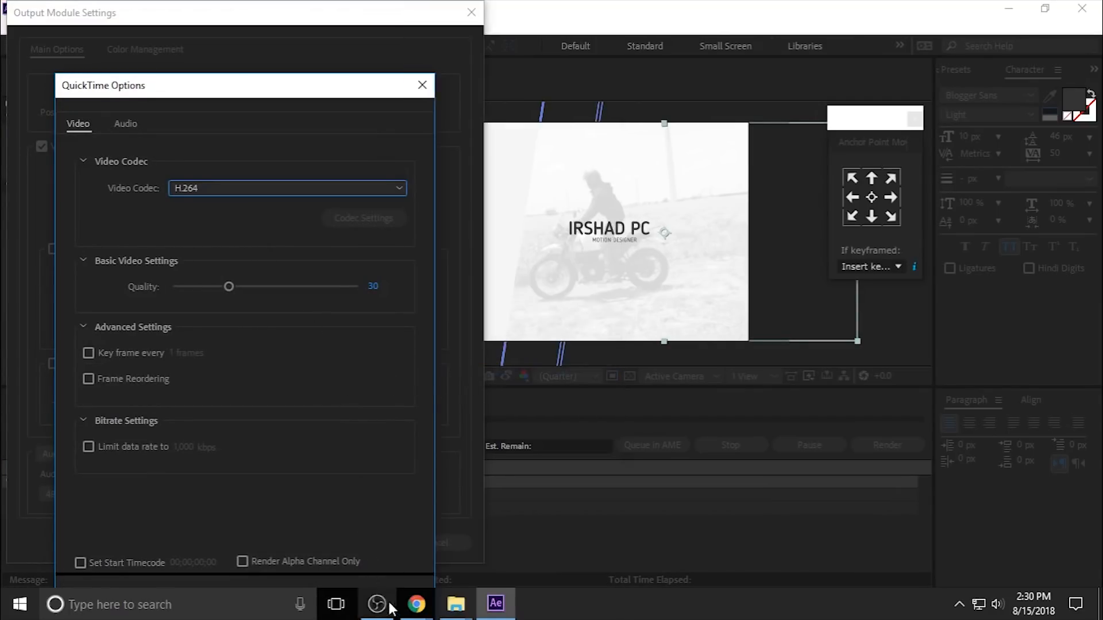
left_click(417, 603)
left_click(252, 231)
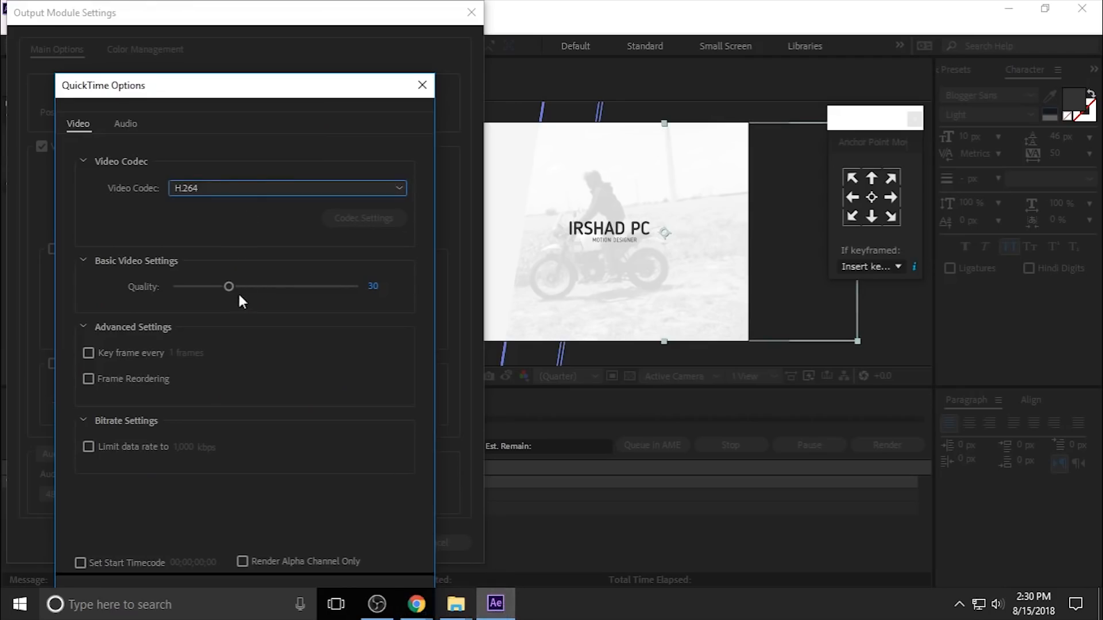
left_click_drag(243, 288, 303, 285)
key("Return")
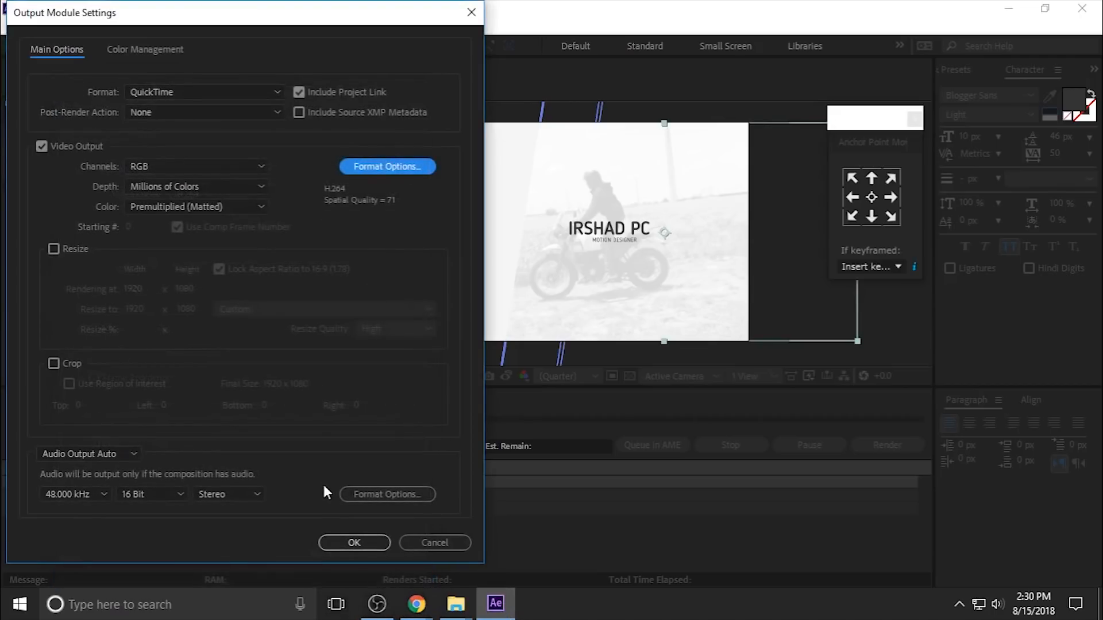
left_click(354, 543)
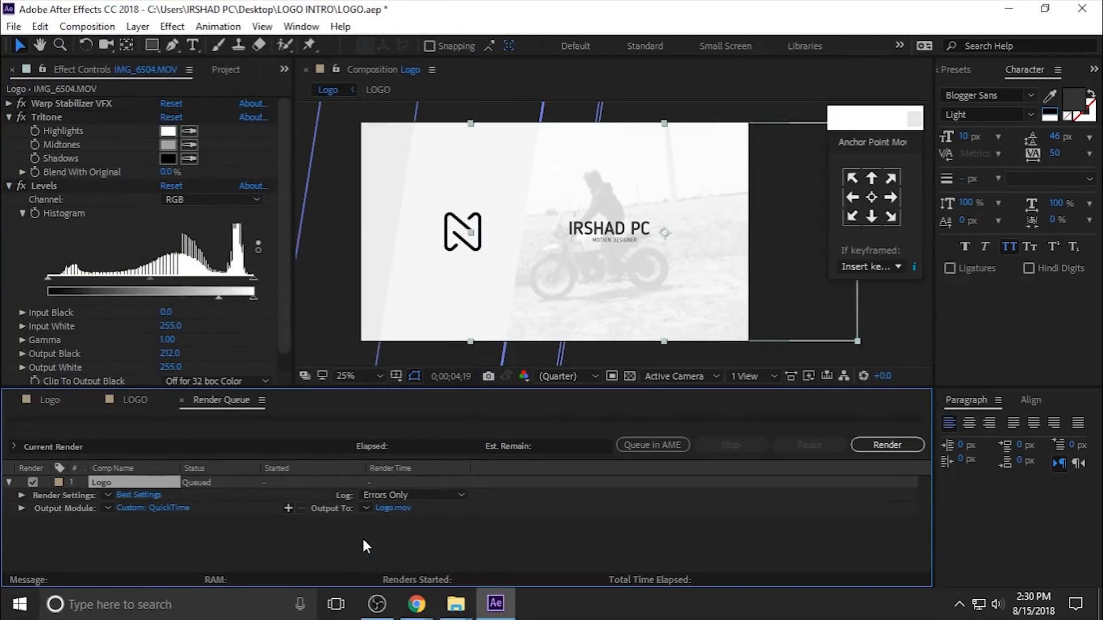
Set the output movie to Logo in the Desktop's LOGO INTRO folder as QuickTime and start the render
left_click(387, 509)
double_click(188, 166)
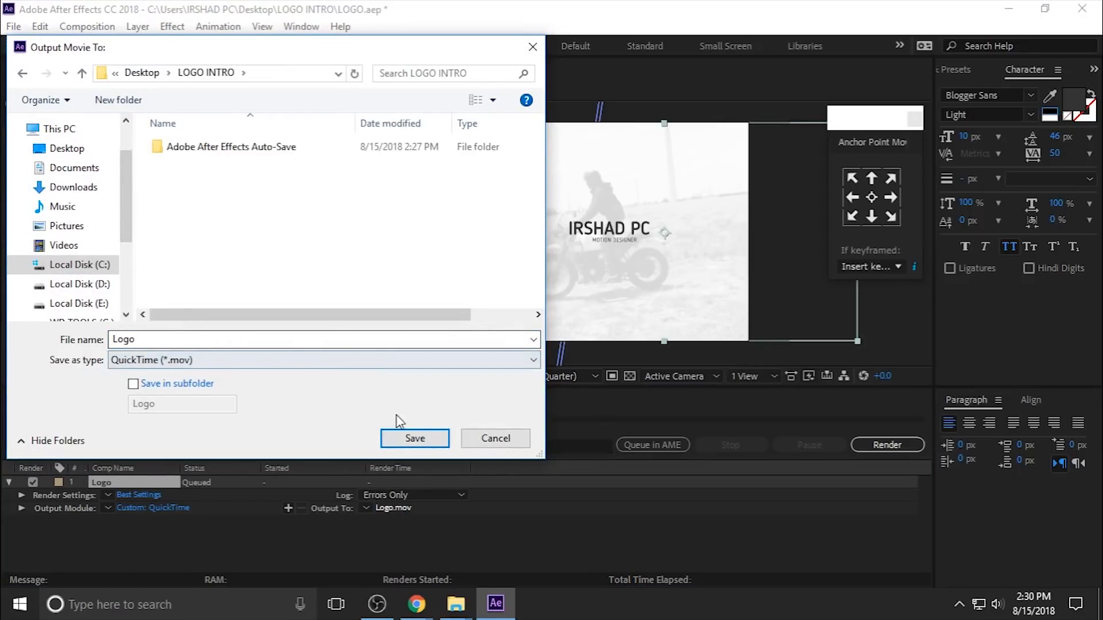
left_click(412, 440)
left_click(887, 445)
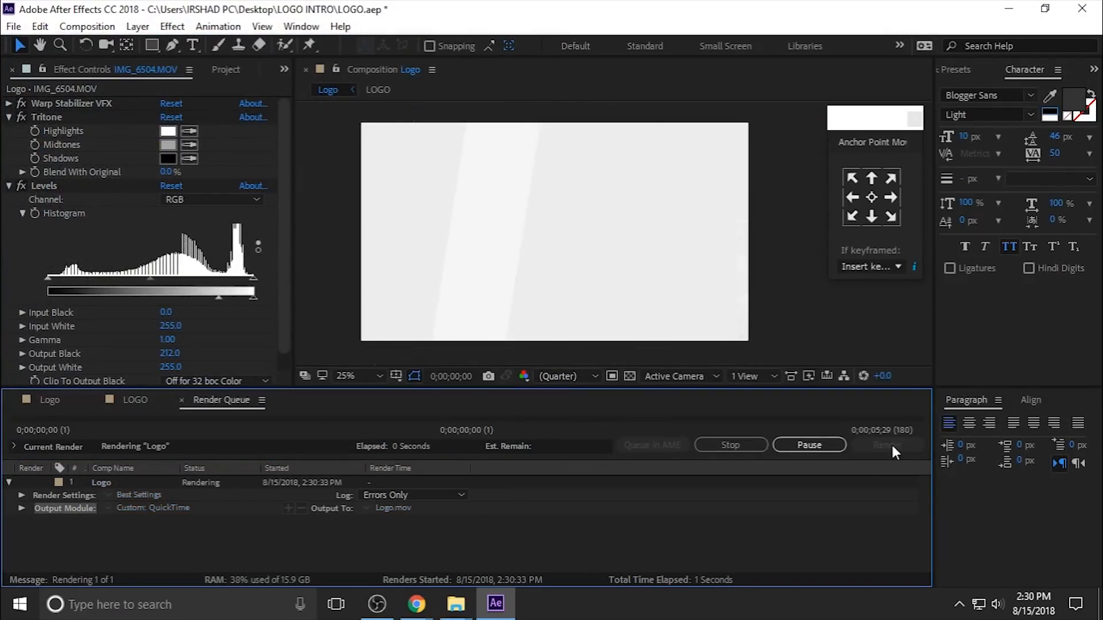